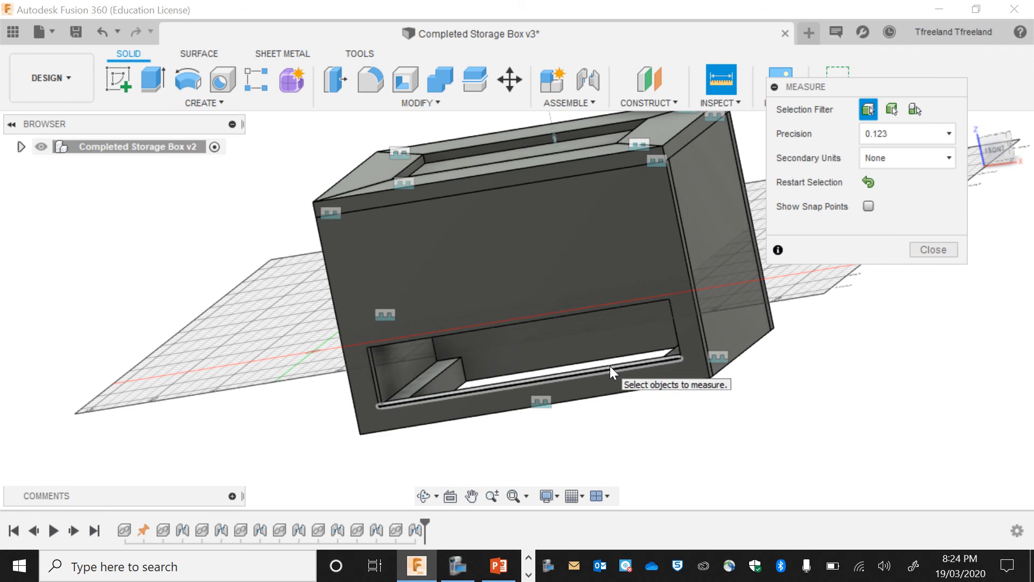
- Measure the distance from the front opening's lower edge to the inner back face of the storage box
click(605, 368)
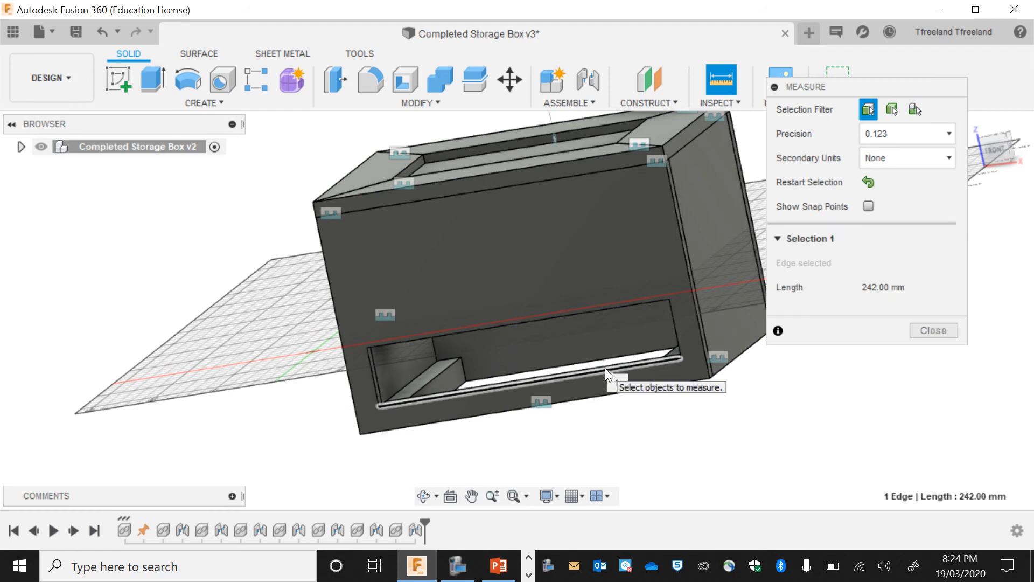
click(610, 341)
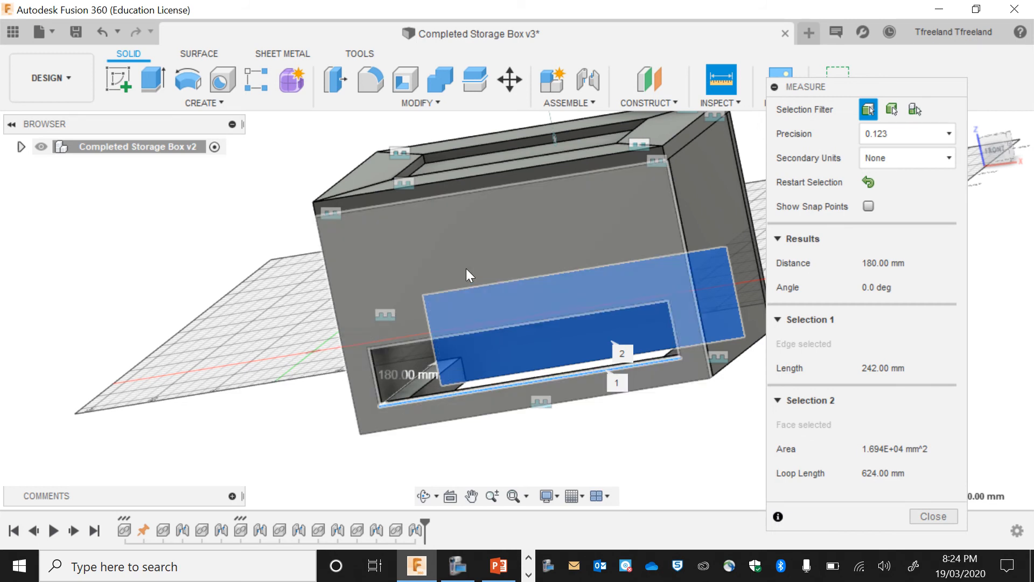
key(Escape)
- Measure the height of the front opening between its lower and upper edges
click(733, 87)
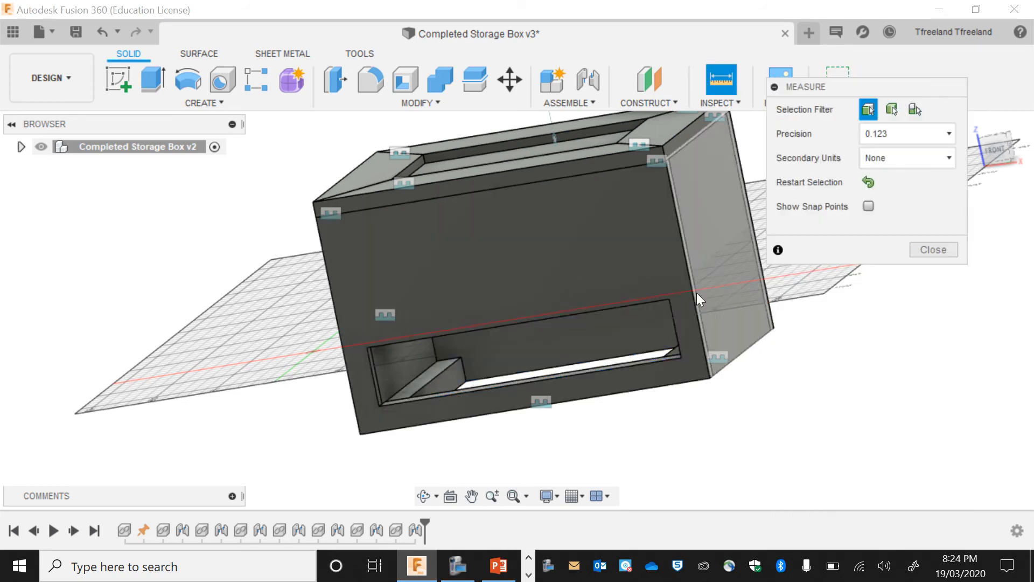
click(670, 357)
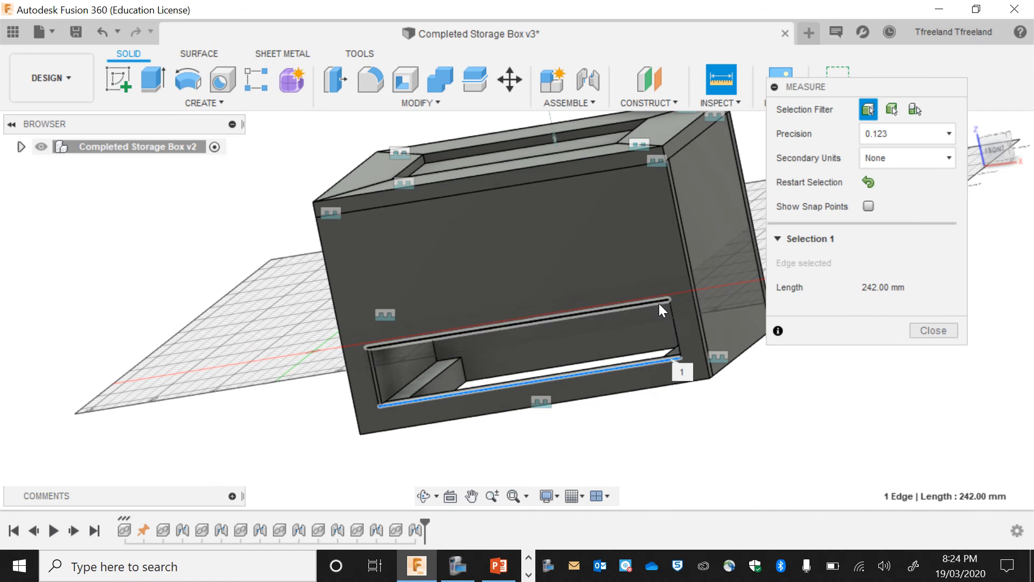
click(658, 302)
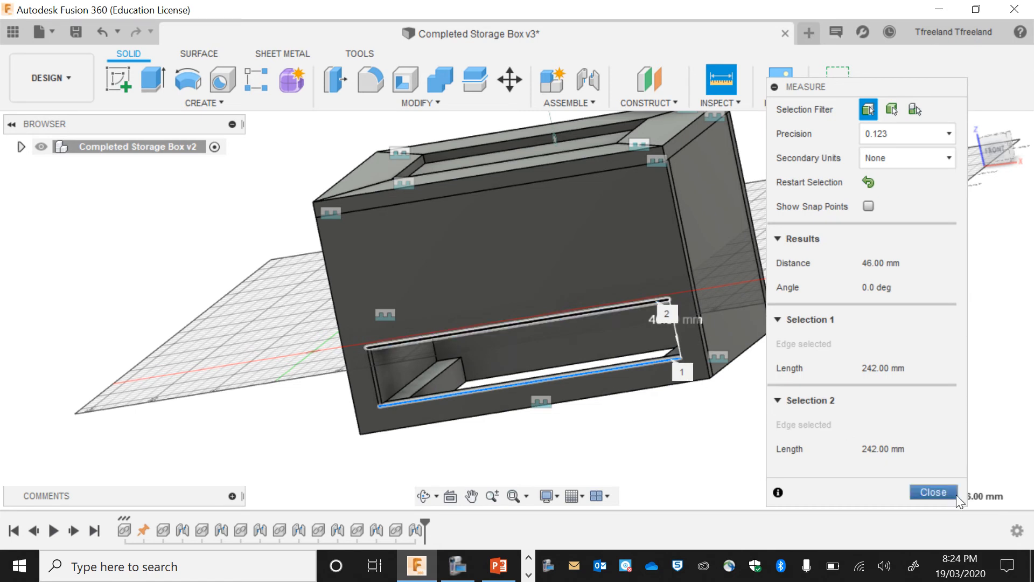
click(775, 87)
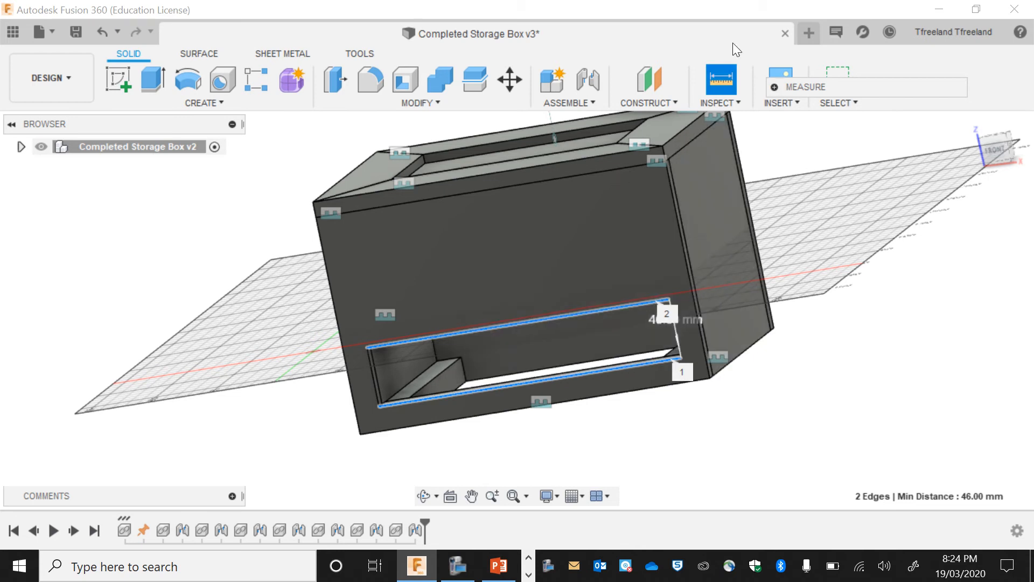
- Create a new design and sketch a 180 x 46 mm rectangle from the origin on the horizontal plane
click(813, 38)
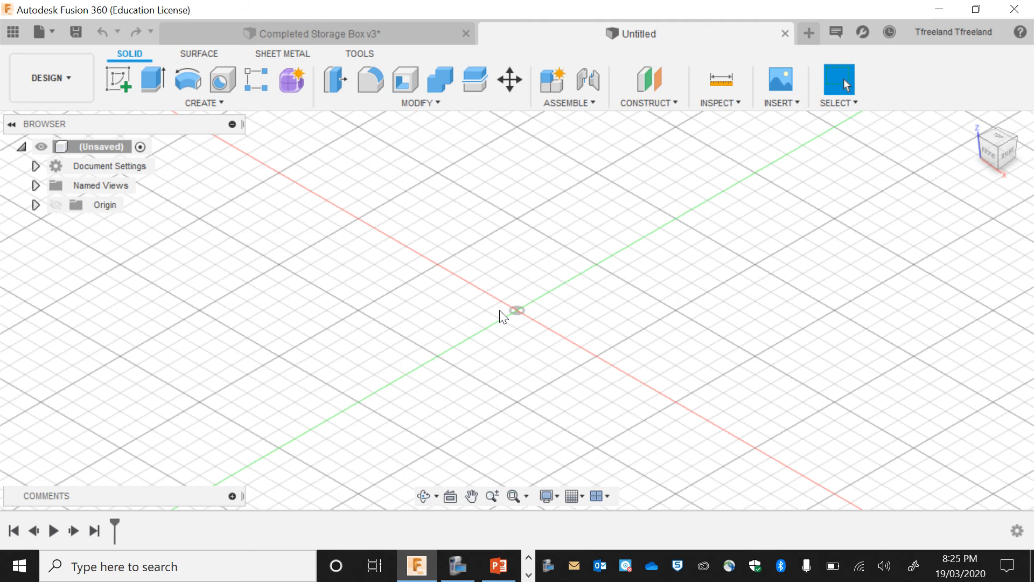
click(125, 78)
click(602, 303)
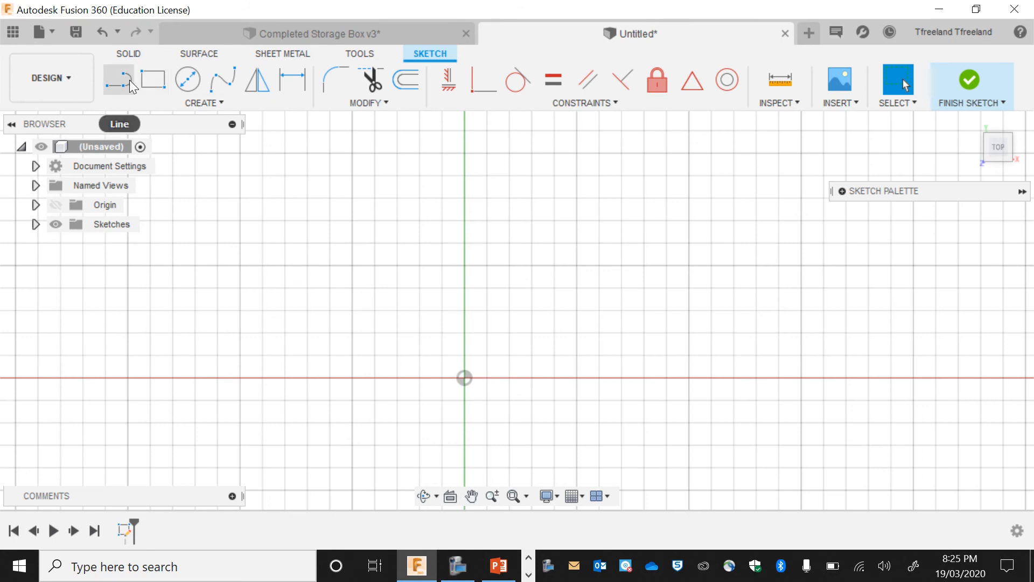
click(144, 80)
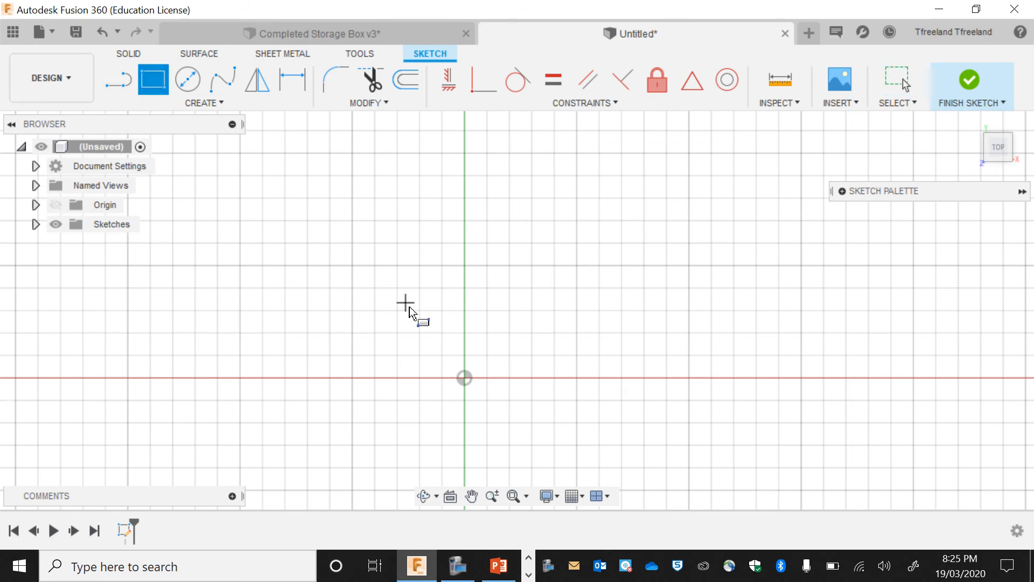
click(465, 378)
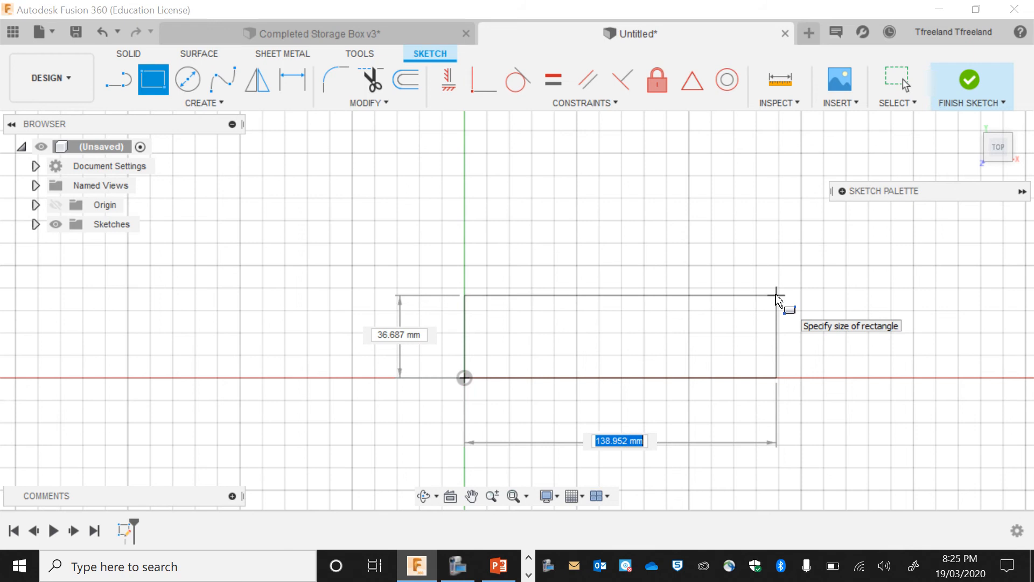
text(180)
key(Tab)
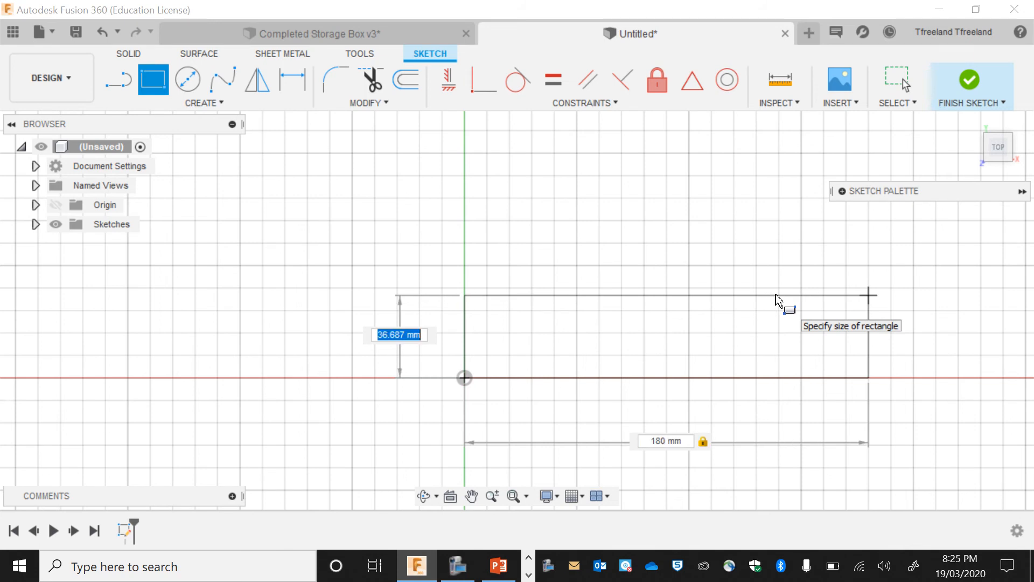
text(46)
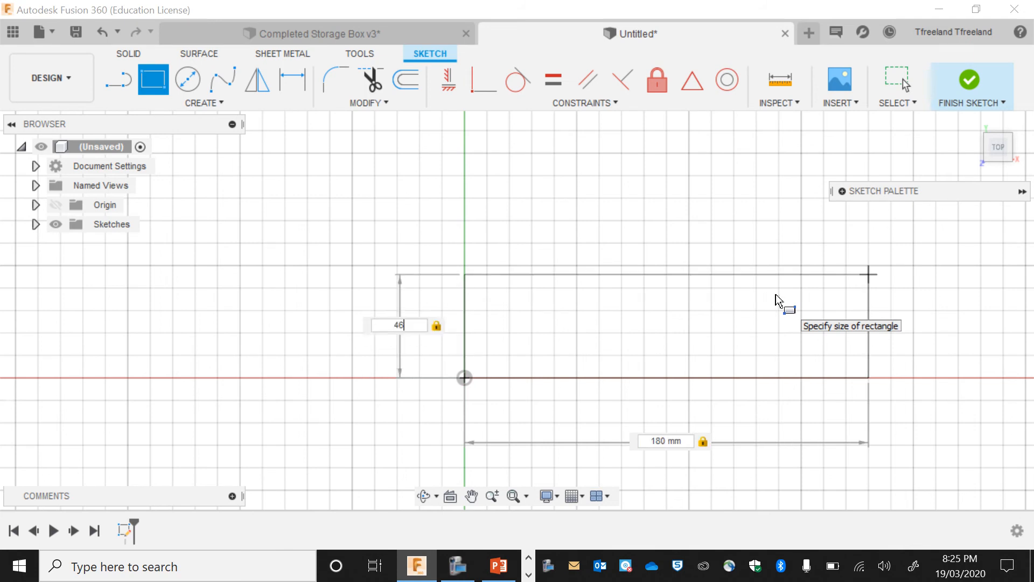
key(Return)
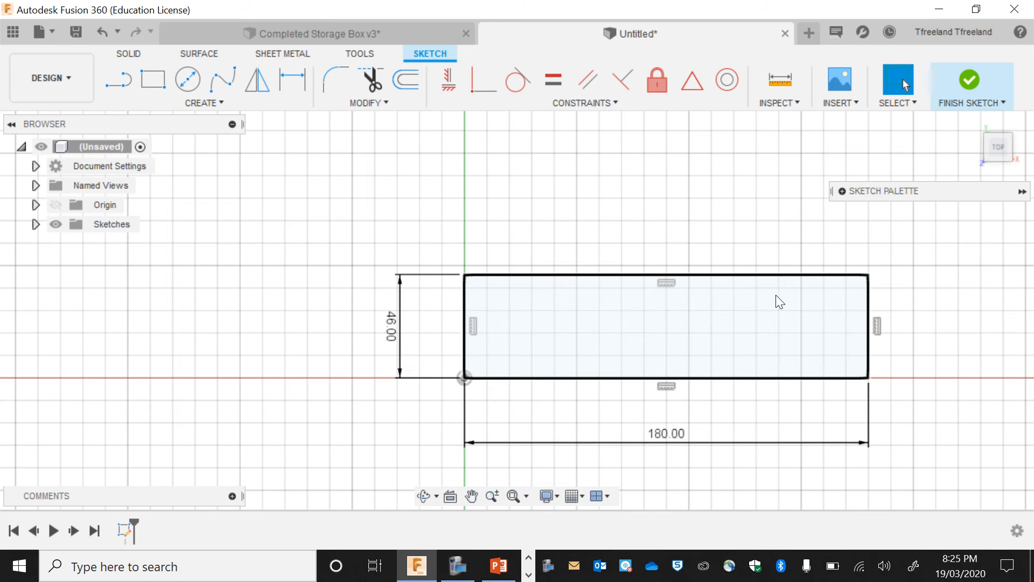
- Extrude the rectangle 12 mm into a solid board
text(e)
text(12)
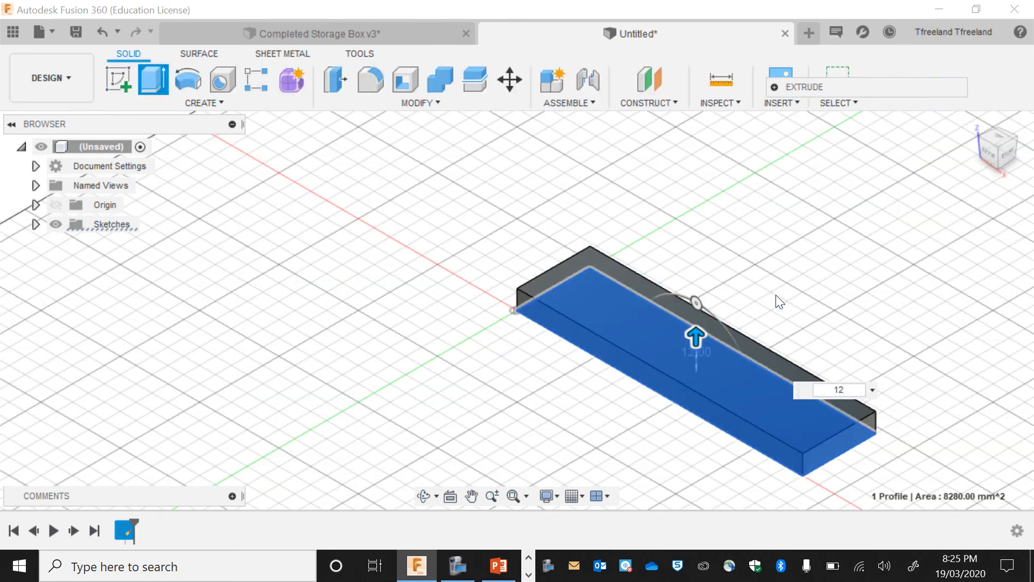
key(Return)
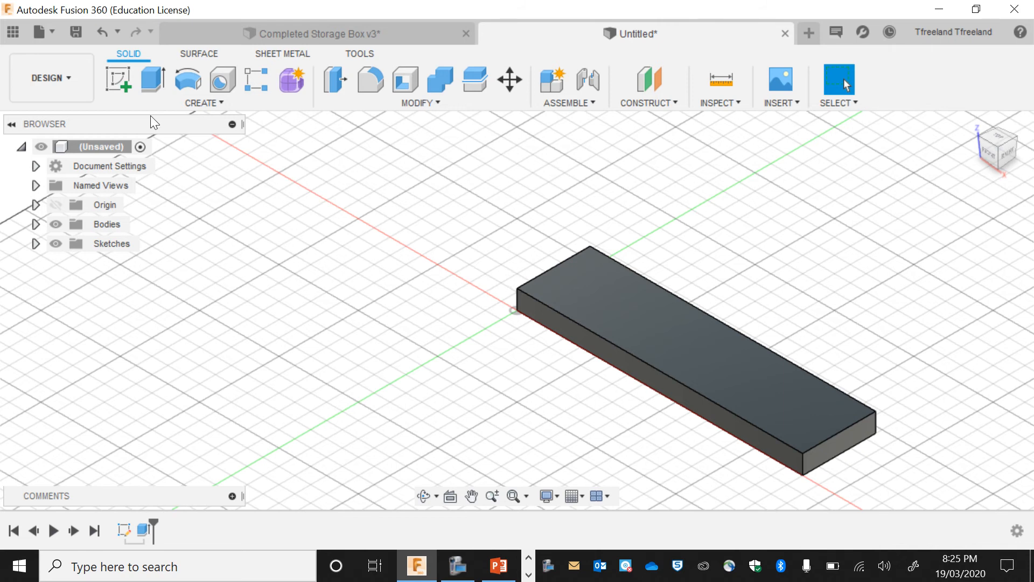
- Start a sketch on the board's top face and draw a 12 mm wide construction rectangle spanning the full height of the end at the origin
click(118, 80)
click(626, 297)
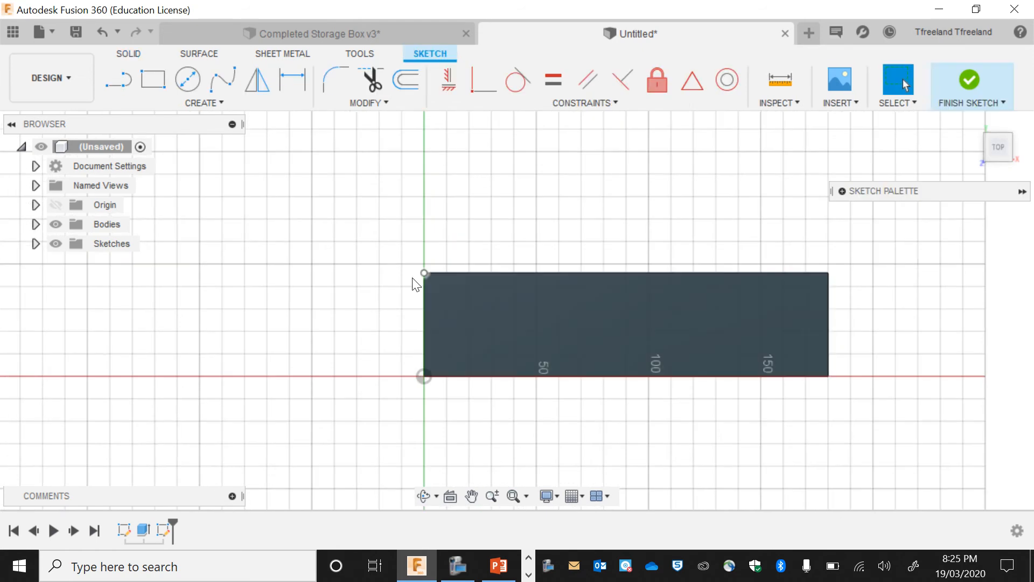
click(150, 76)
click(842, 191)
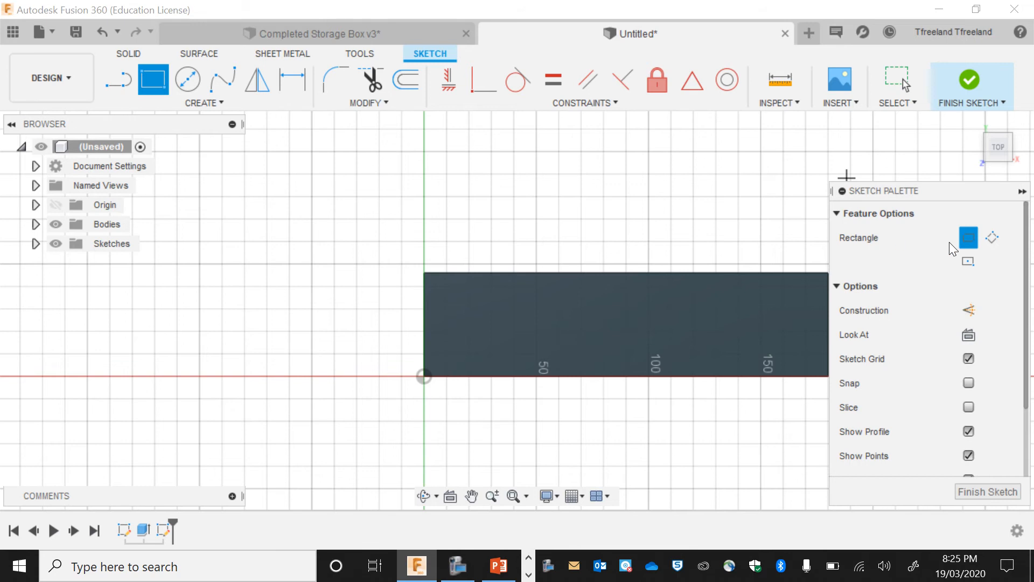
click(968, 310)
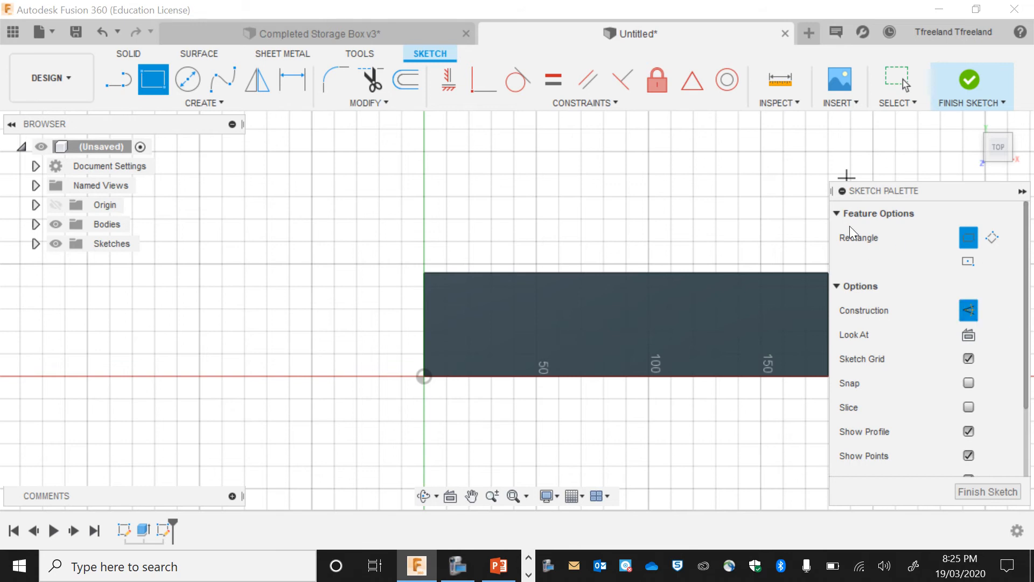
click(842, 191)
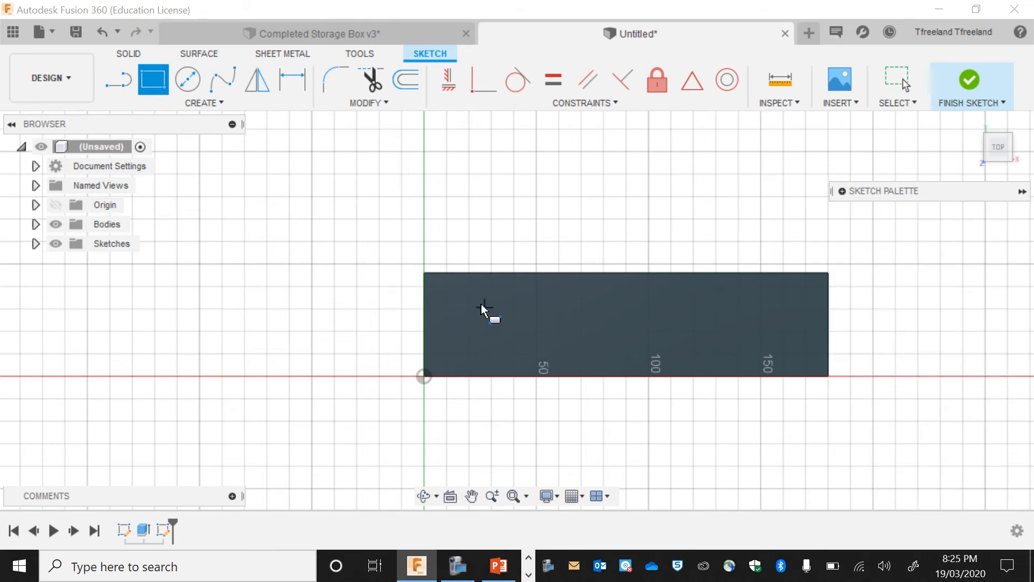
click(424, 273)
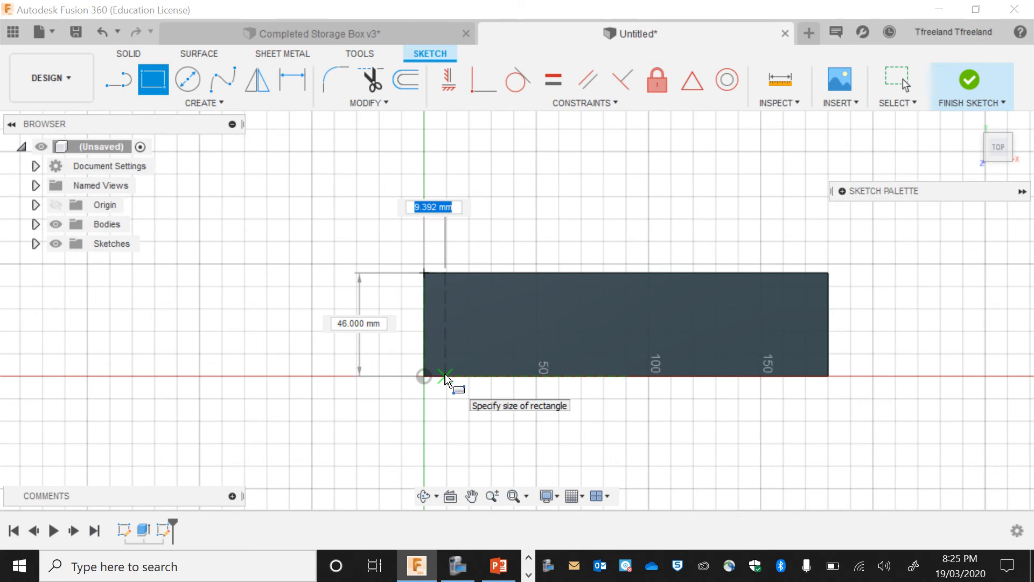
text(12)
key(Tab)
key(Return)
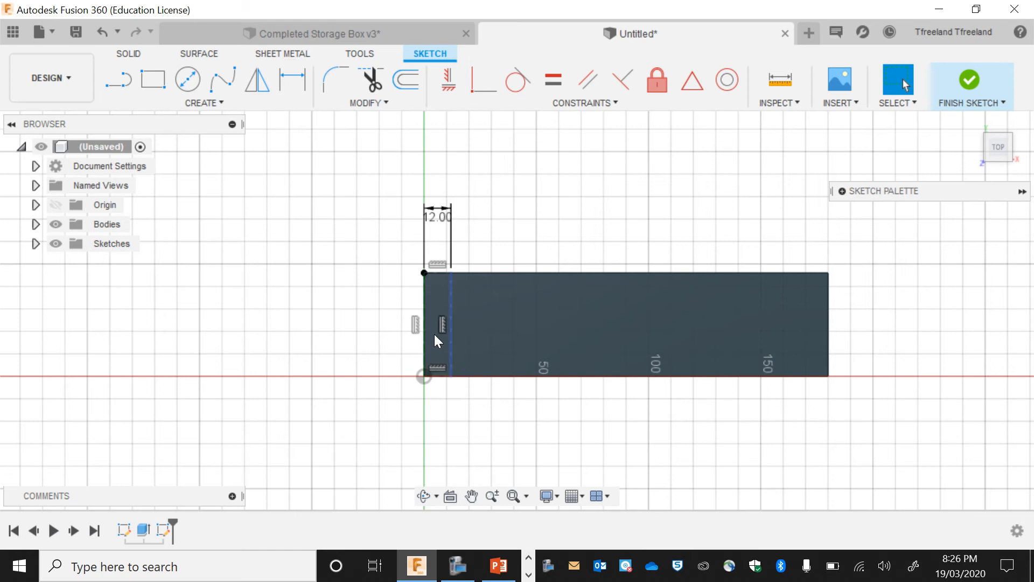
click(439, 264)
- Draw an 11.5 mm solid line from the origin up along the board's end edge
click(117, 76)
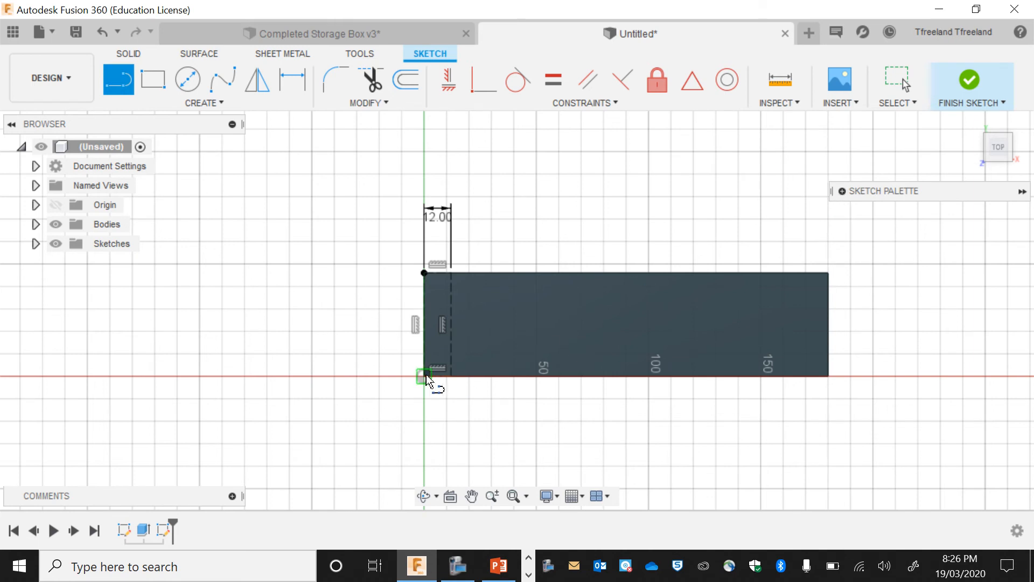
click(849, 194)
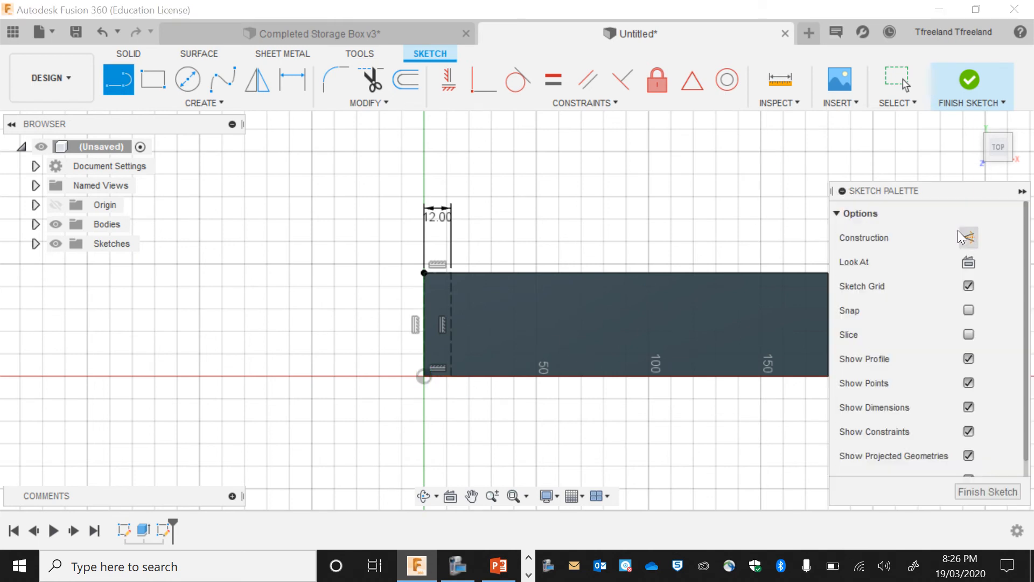
click(849, 194)
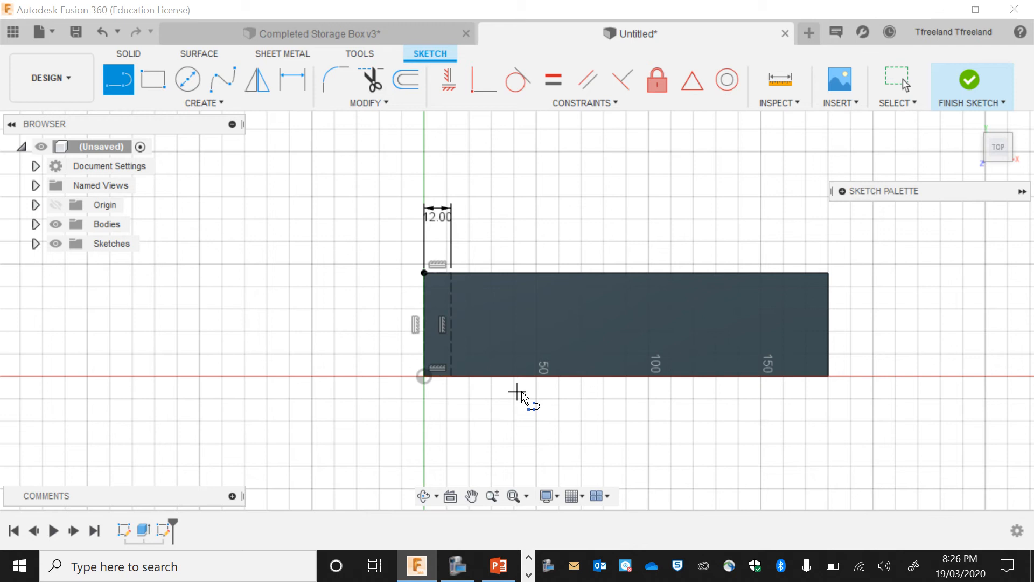
click(425, 376)
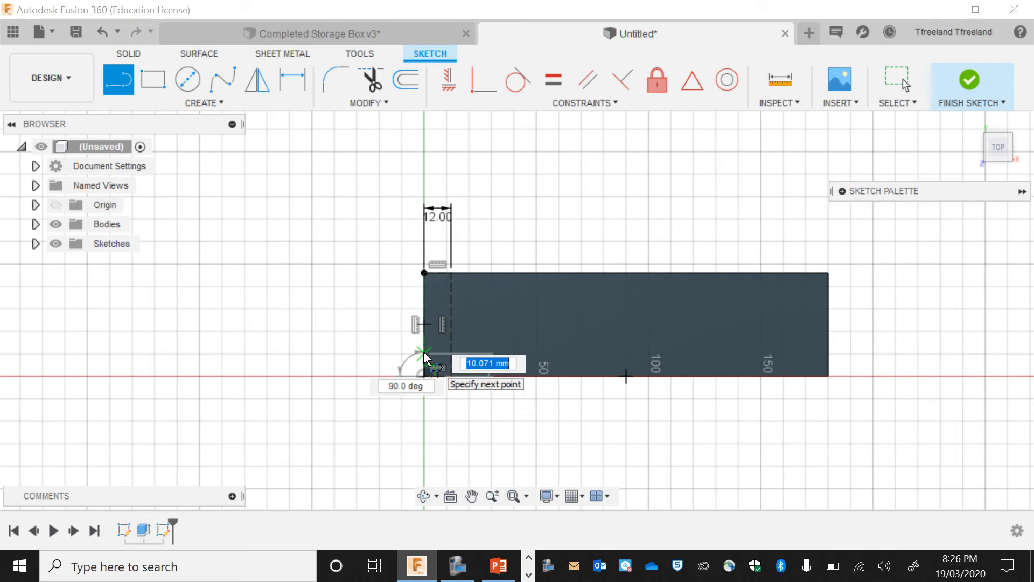
text(11.5)
key(Return)
key(Escape)
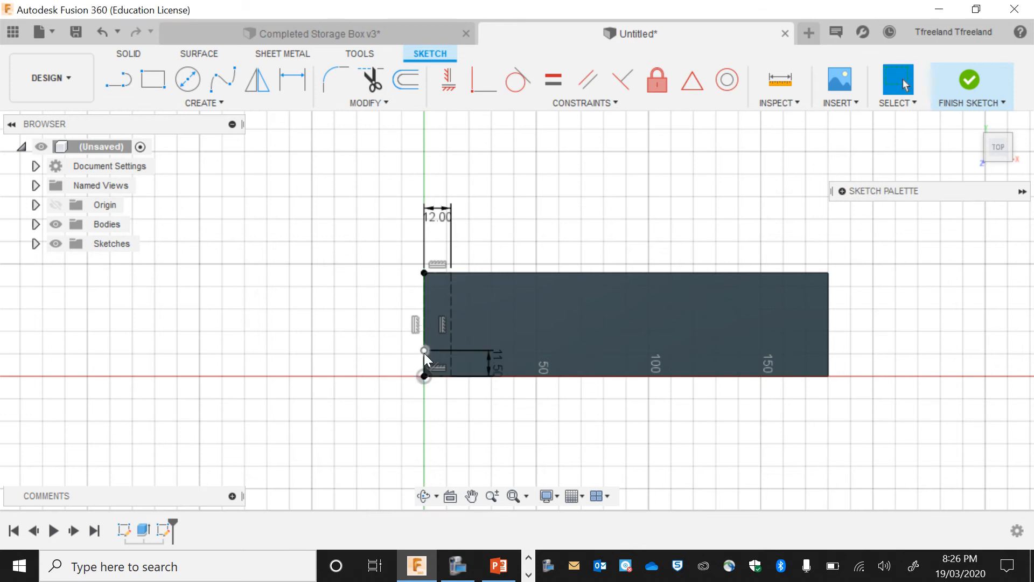
- Draw the finger-joint outline from the 11.5 mm line's upper end across to the construction line and up to its midpoint
scroll(479, 329, up, 3)
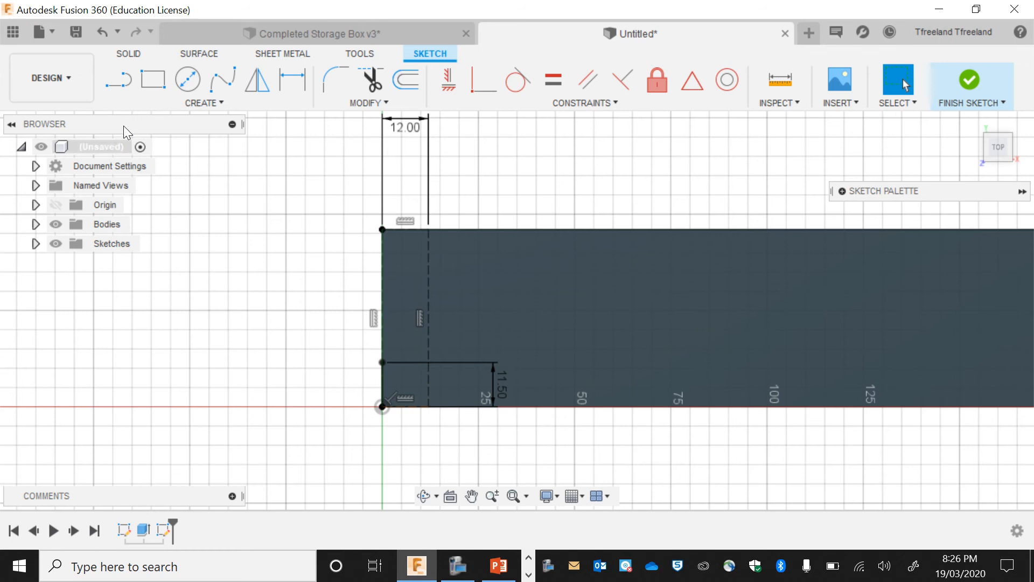
key(l)
click(382, 362)
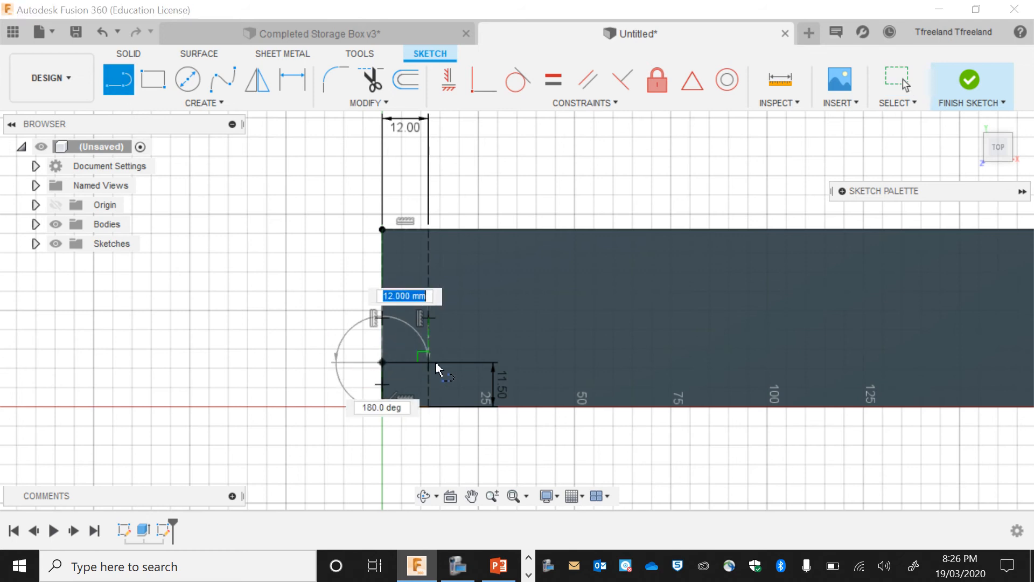
click(429, 363)
click(430, 364)
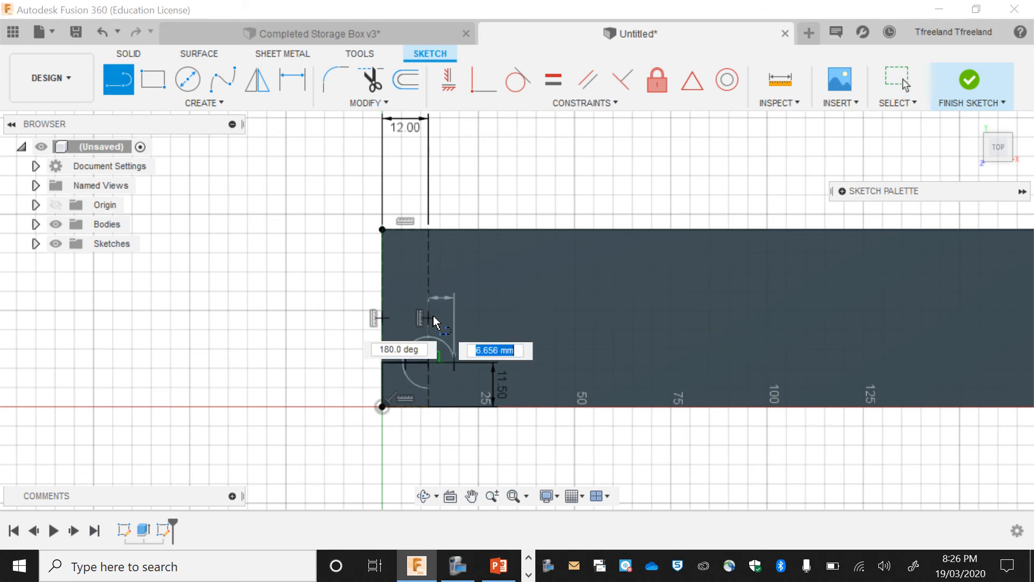
click(430, 320)
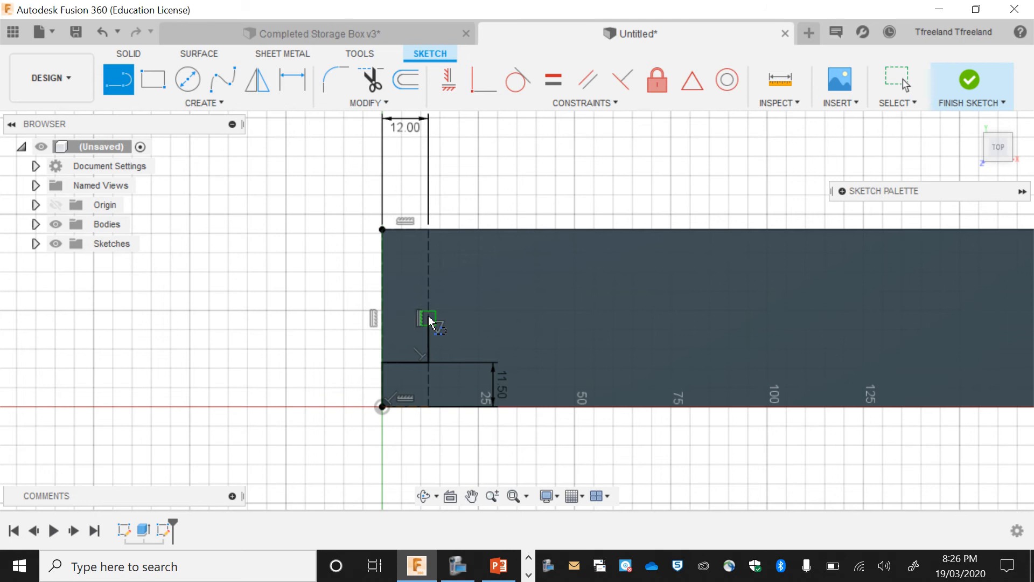
- Continue the finger-joint outline straight back to the board's end edge and 11.5 mm up along it
click(382, 320)
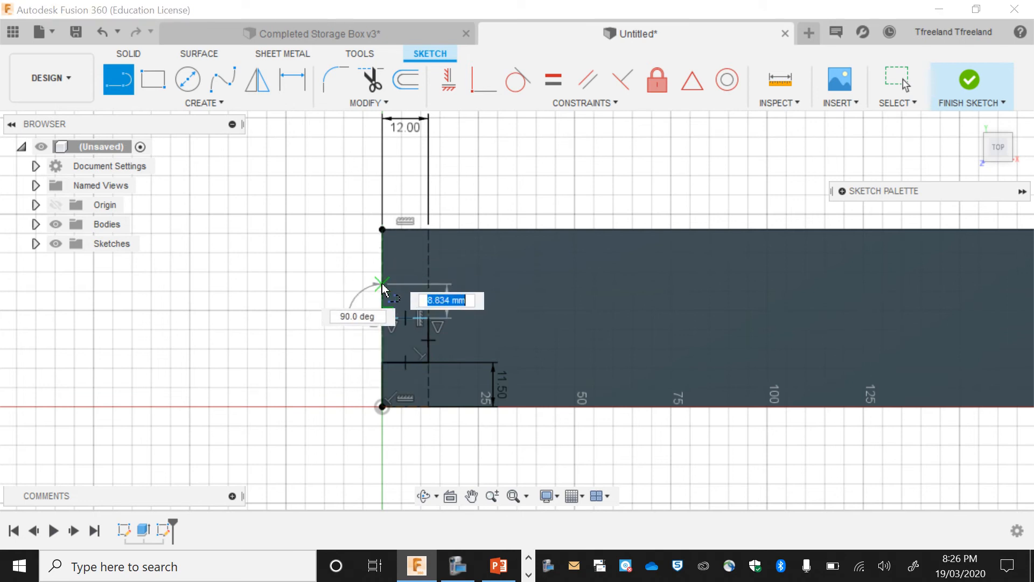
text(11.5)
key(Return)
key(Escape)
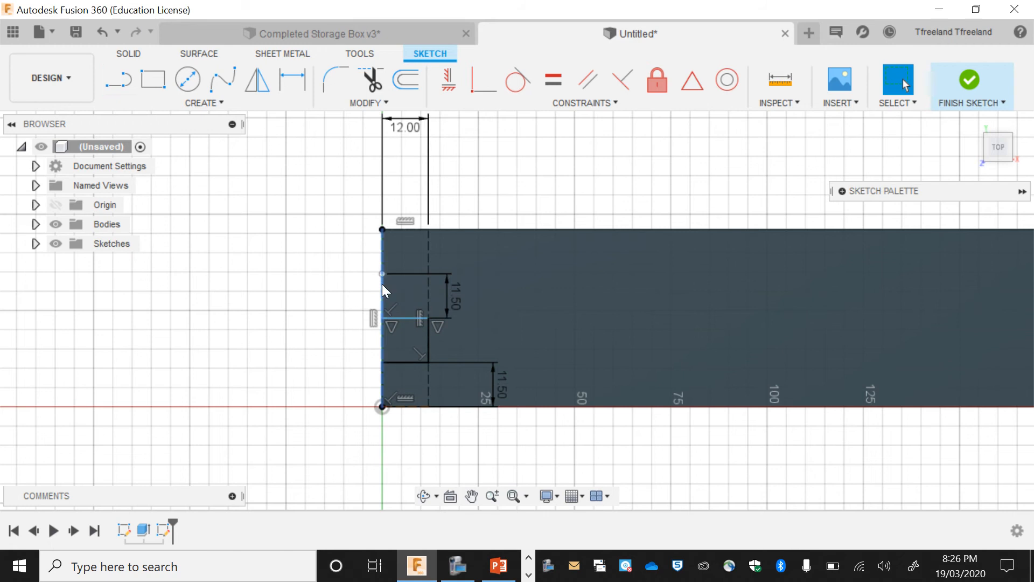
- Complete the outline across to the construction line and up to the board's upper long edge, and finish the sketch
click(119, 80)
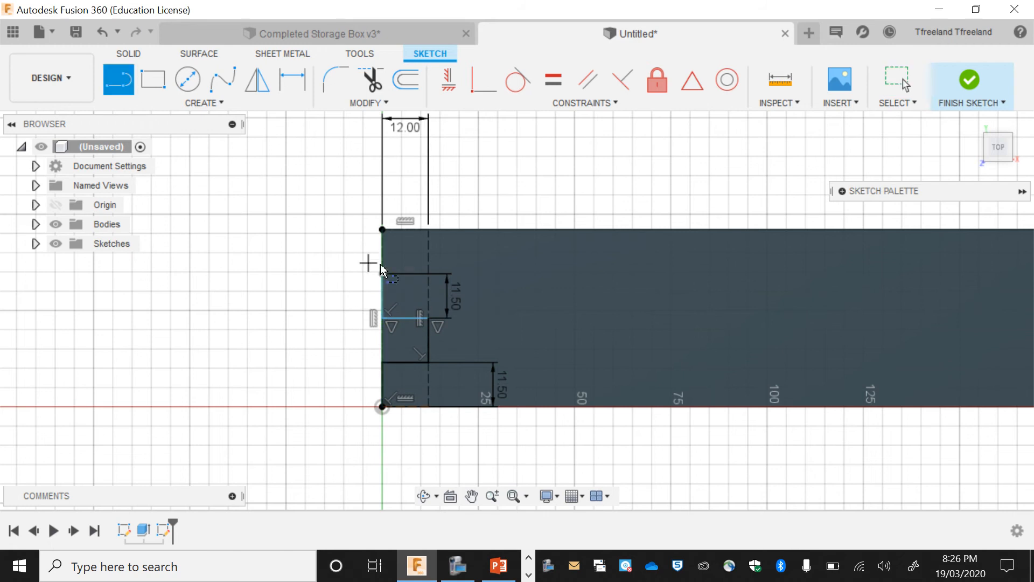
drag(384, 273, 465, 244)
click(430, 230)
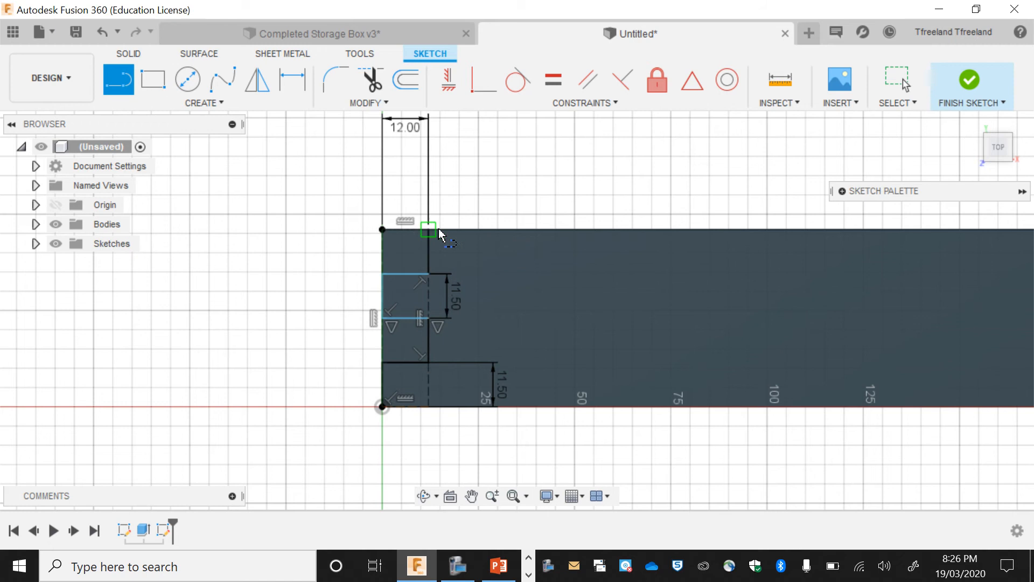
click(967, 83)
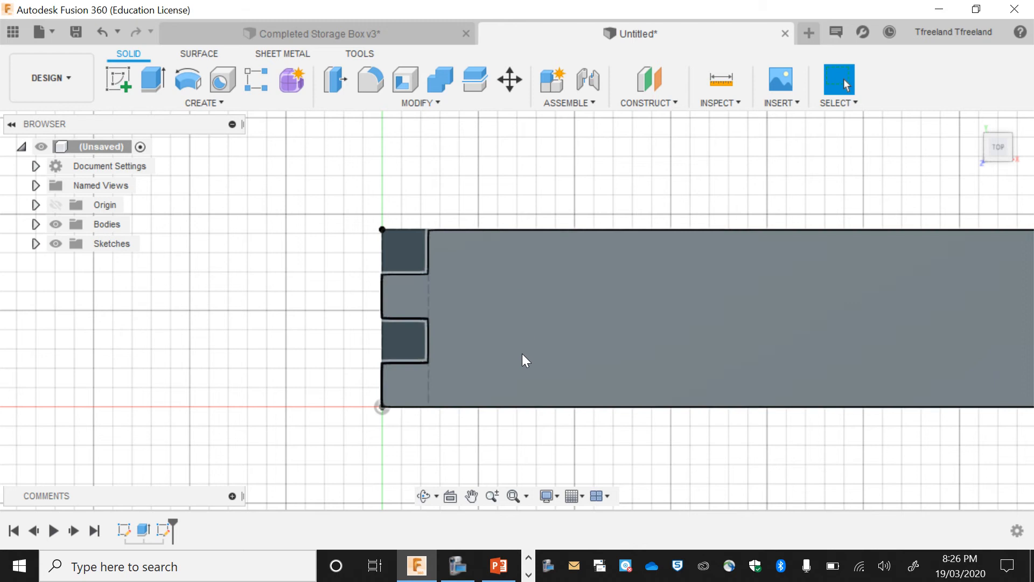
- Extrude-cut the middle and upper notch profiles down through the board to form the finger joints
click(418, 345)
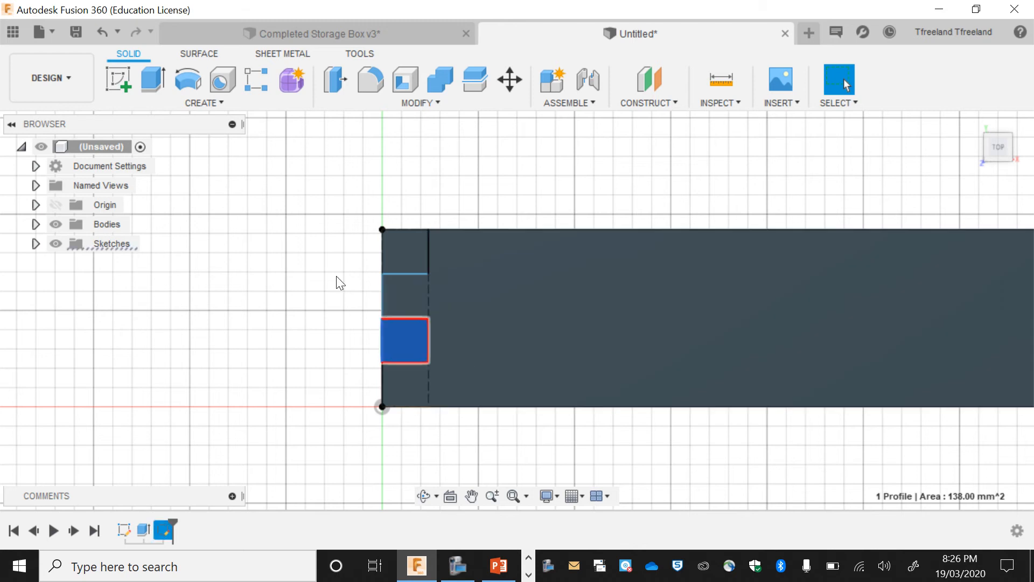
shift+click(387, 253)
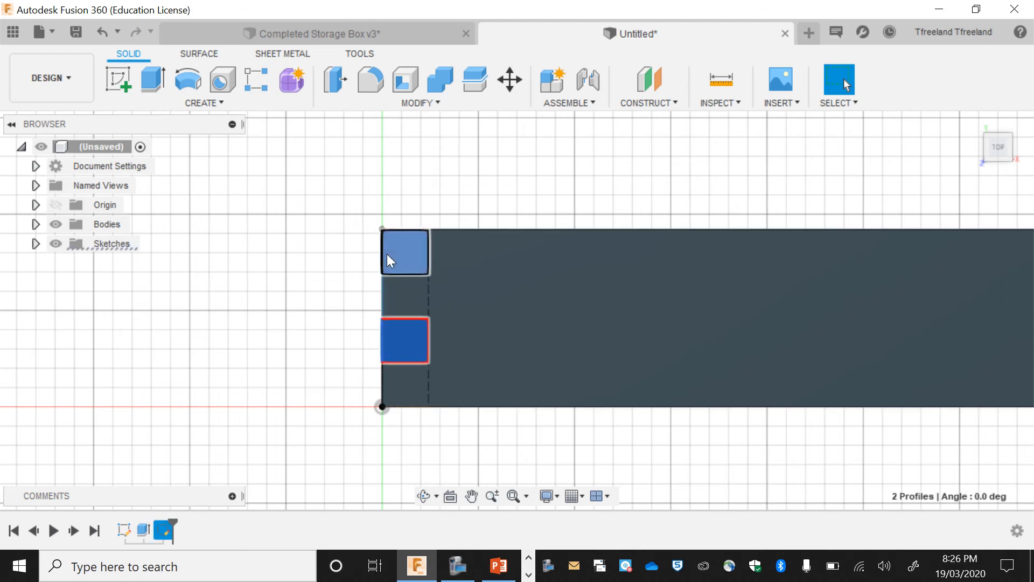
key(e)
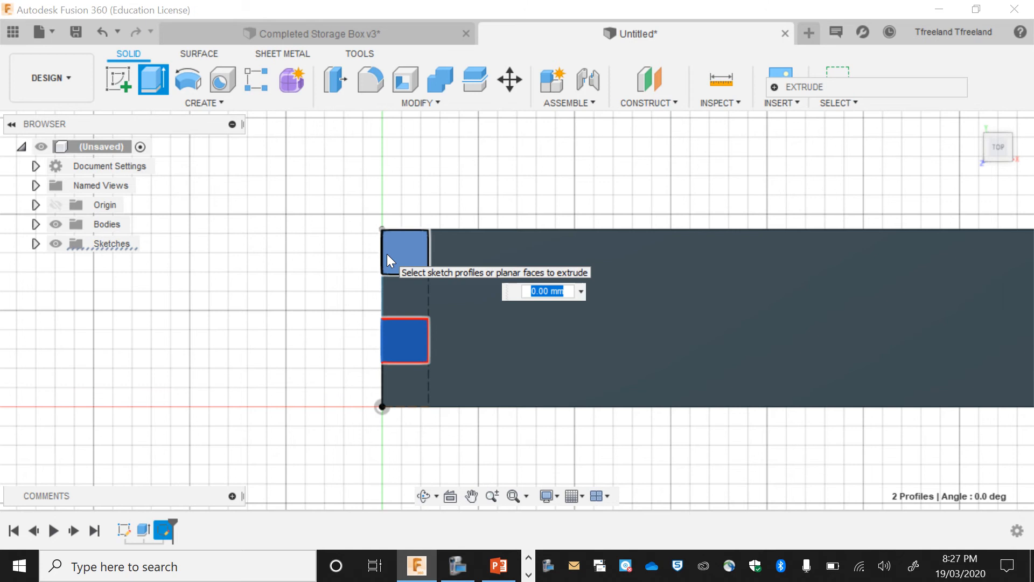
text(-3)
key(Return)
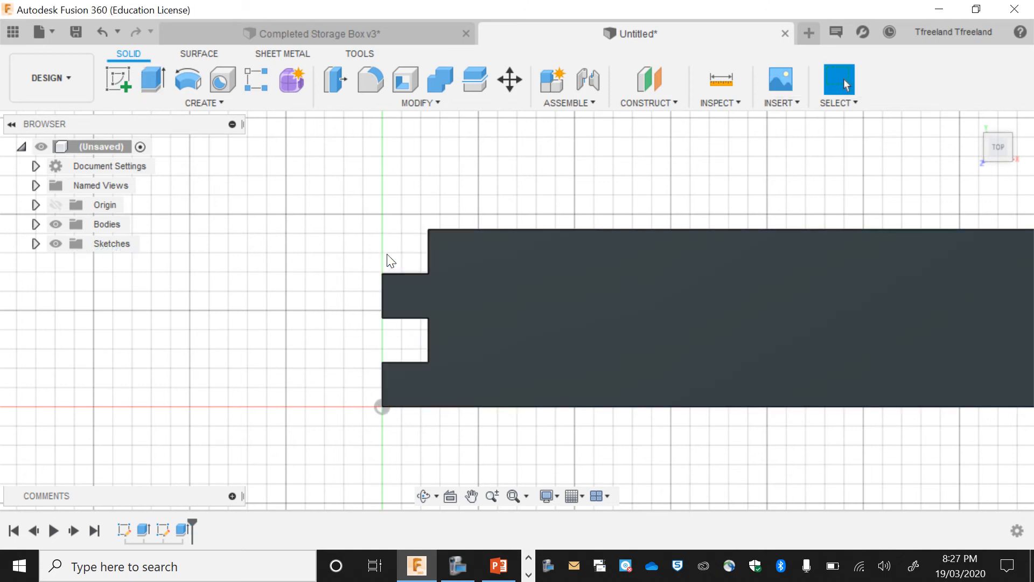
- Save the finished drawer side as "Right Side" in the Jewellery folder
scroll(387, 254, down, 3)
click(424, 496)
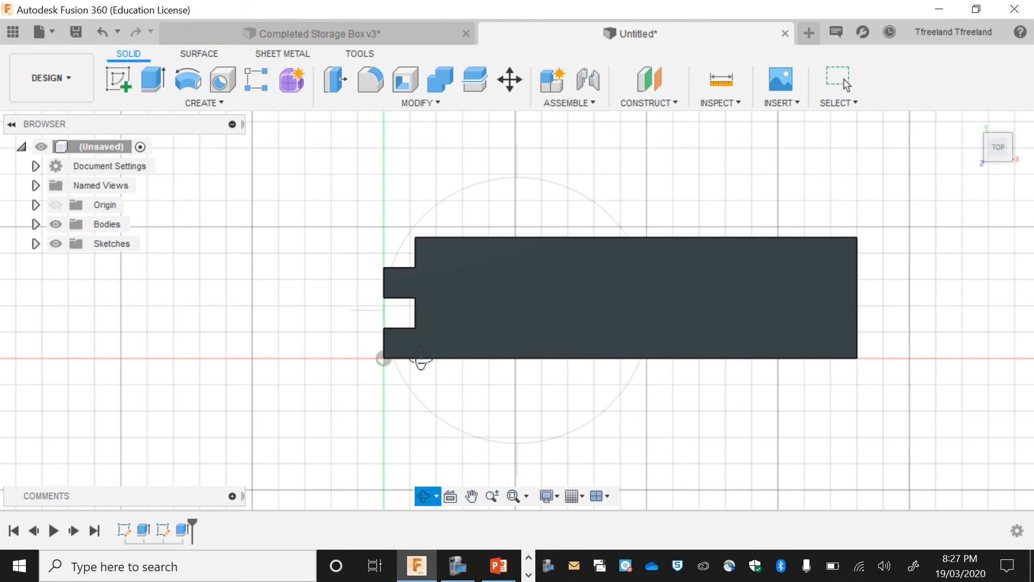
mouse_move(421, 360)
mouse_down()
mouse_move(485, 330)
mouse_move(577, 331)
mouse_move(439, 351)
mouse_up()
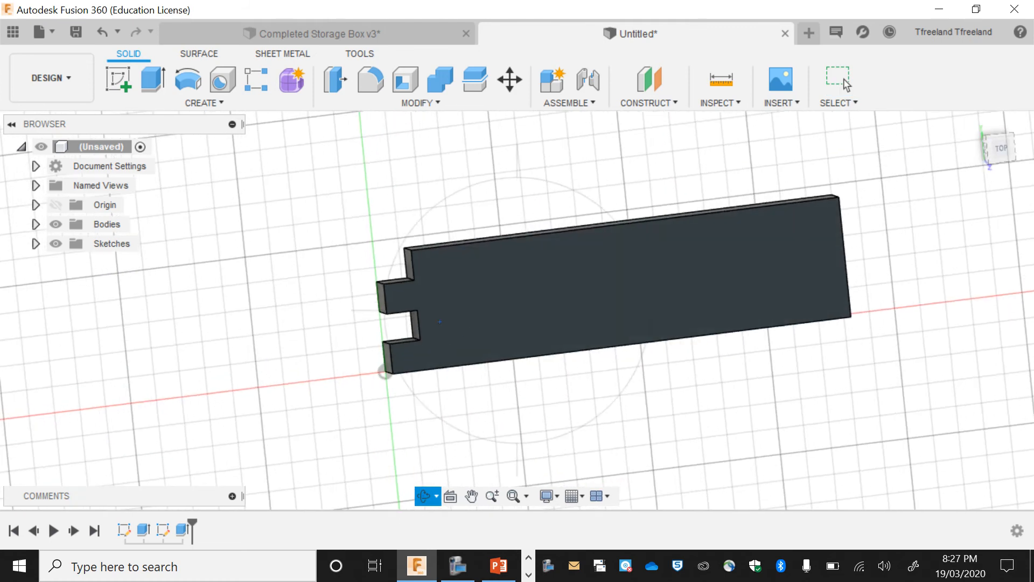
click(73, 32)
text(Side)
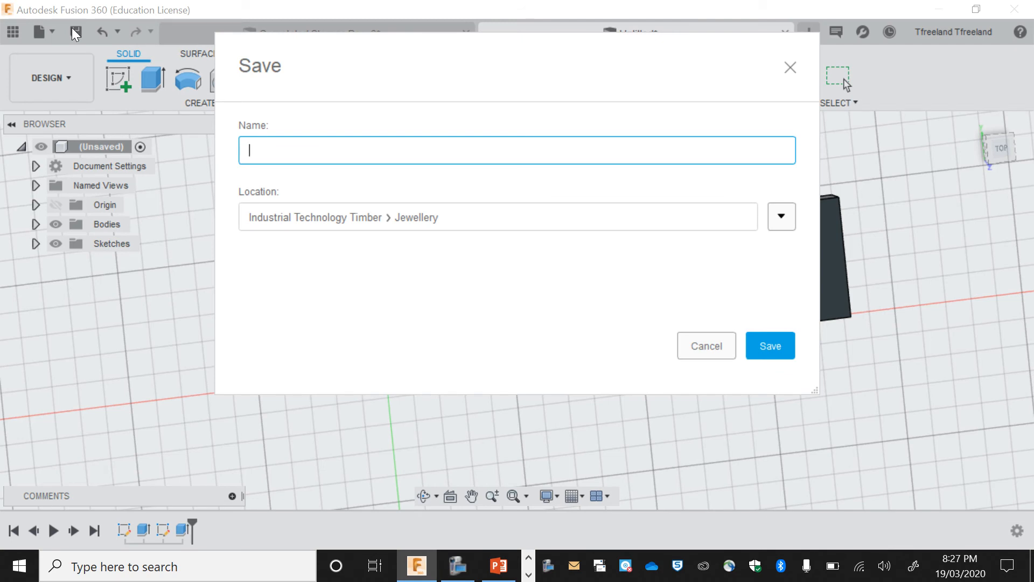
text(RIght)
key(BackSpace)
key(BackSpace)
key(BackSpace)
text(ght Side)
key(Return)
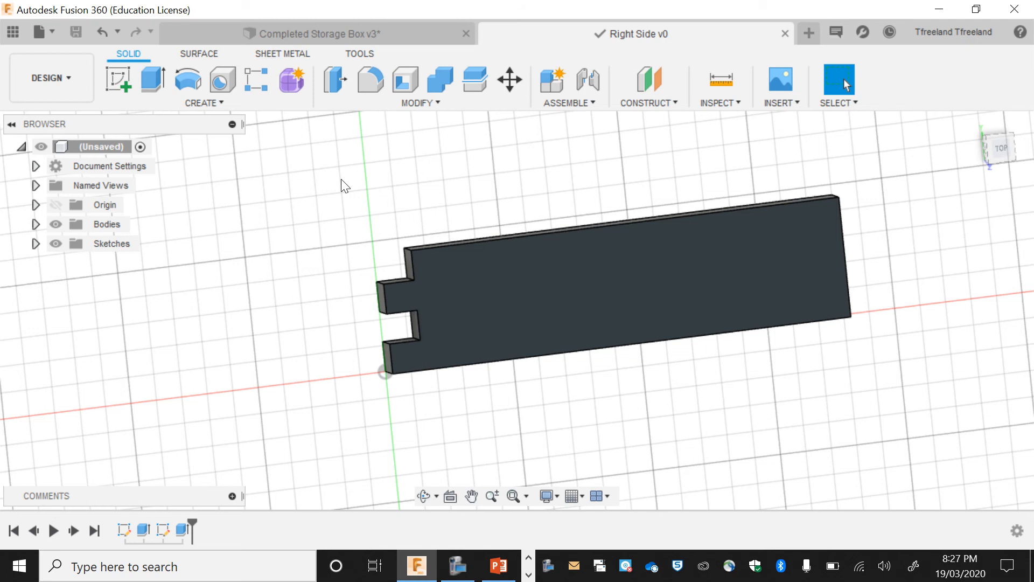
- In the Completed Storage Box design, measure the front opening's height and the distance between its two side edges
click(376, 34)
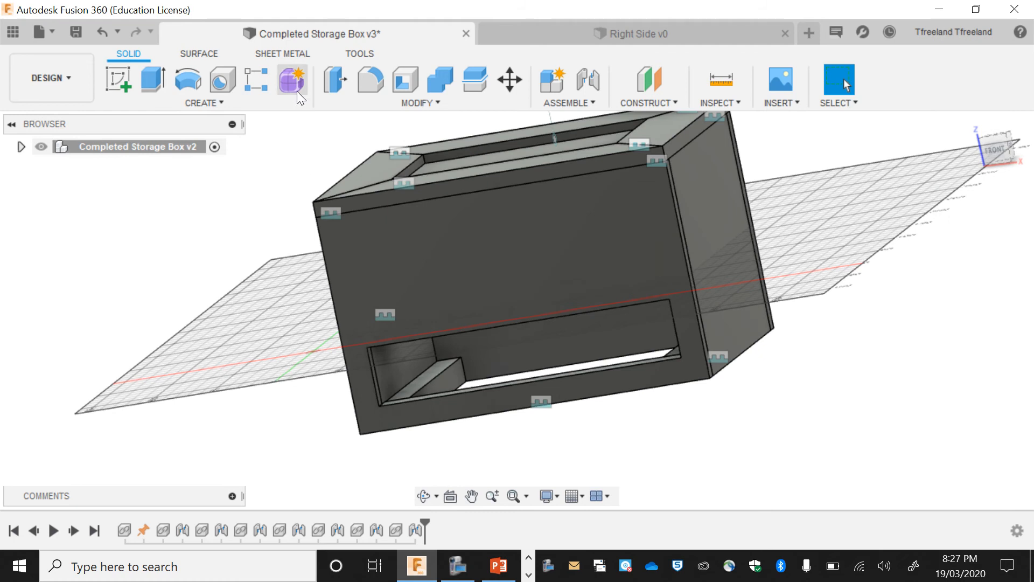
click(727, 85)
click(376, 400)
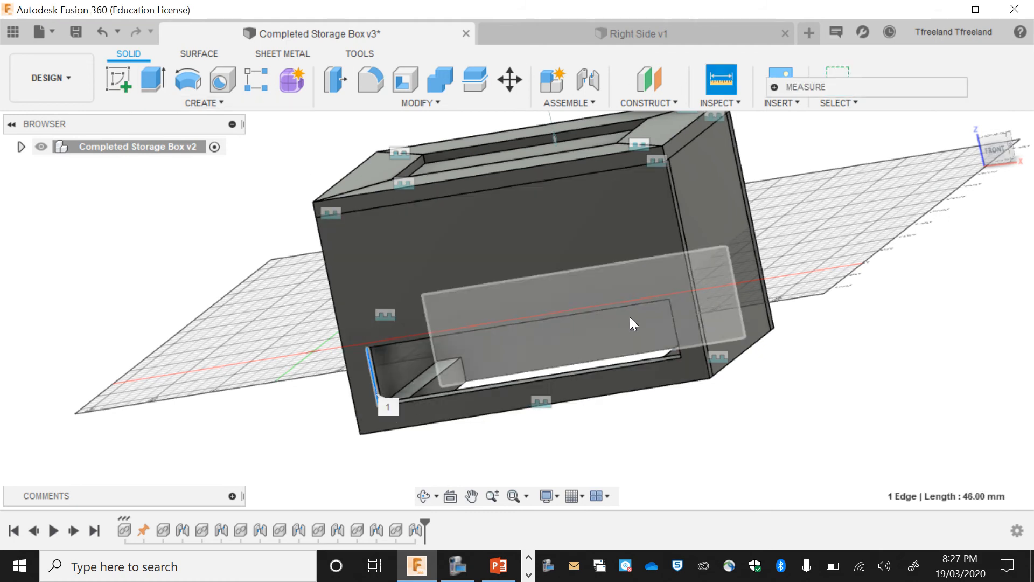
click(678, 341)
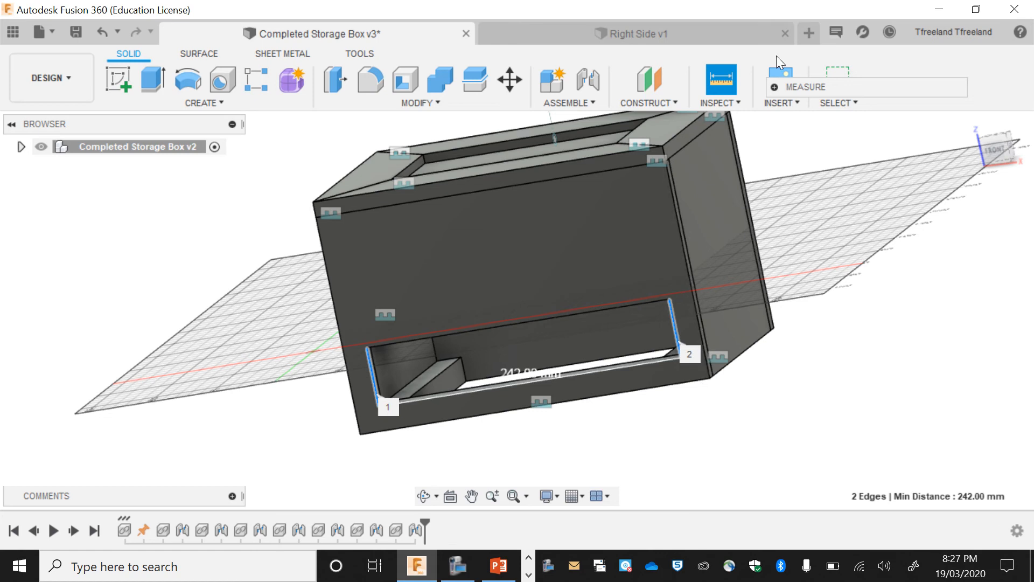
- In a new design, sketch a 242 x 46 mm rectangle from the origin on the horizontal plane
click(808, 34)
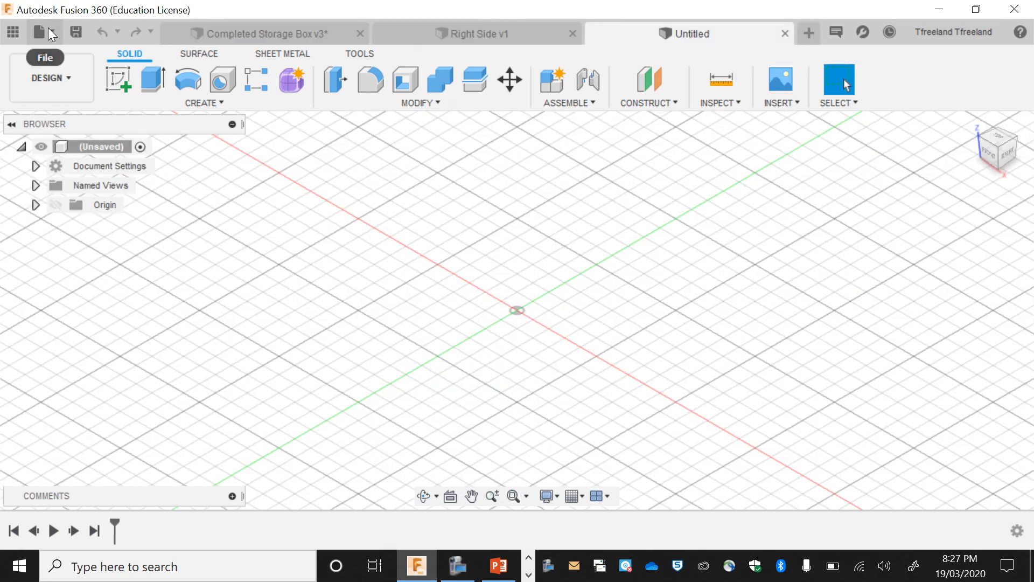
click(118, 79)
click(581, 315)
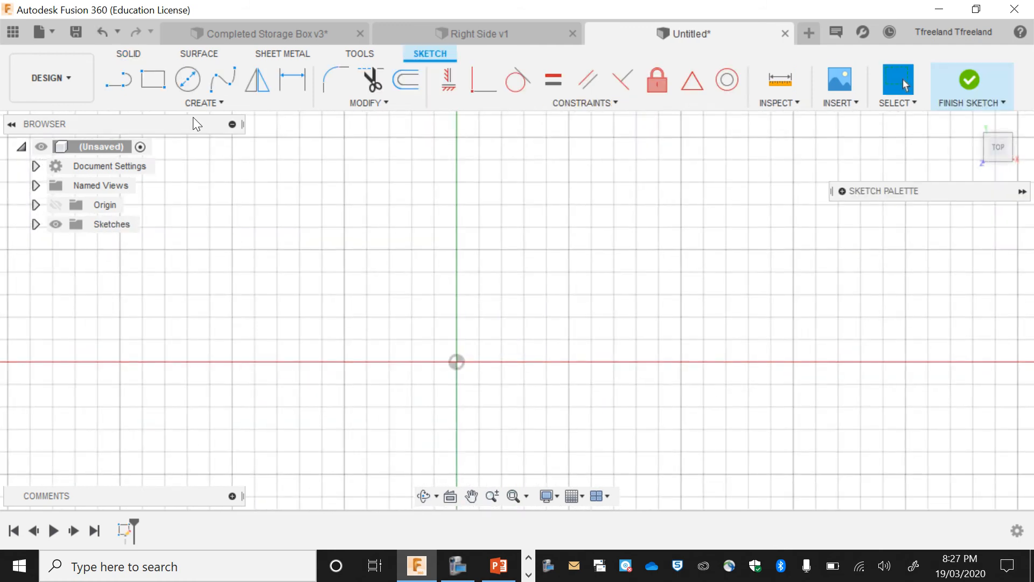
click(154, 80)
click(457, 362)
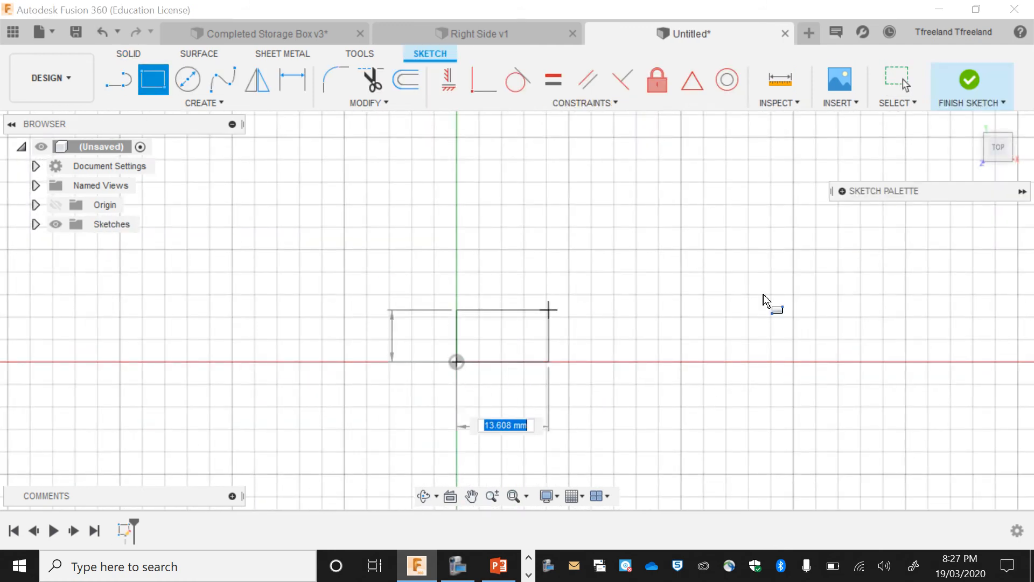
text(46)
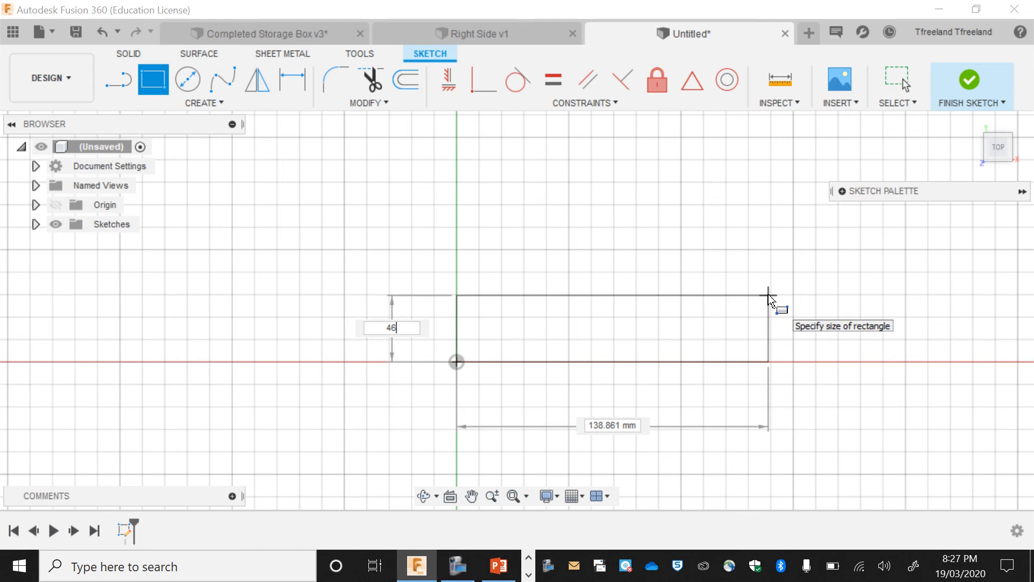
key(Tab)
text(2)
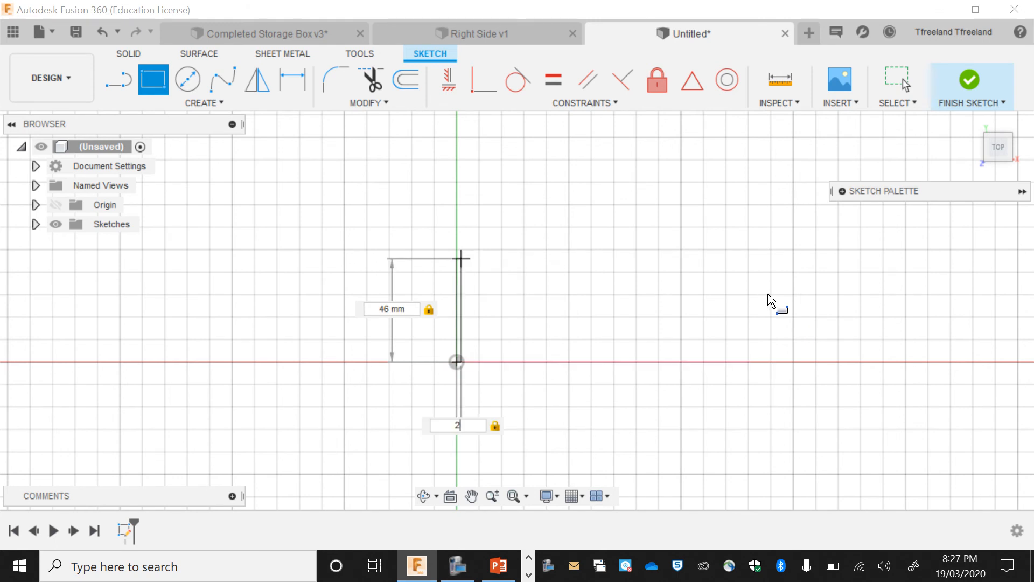
text(42)
key(Return)
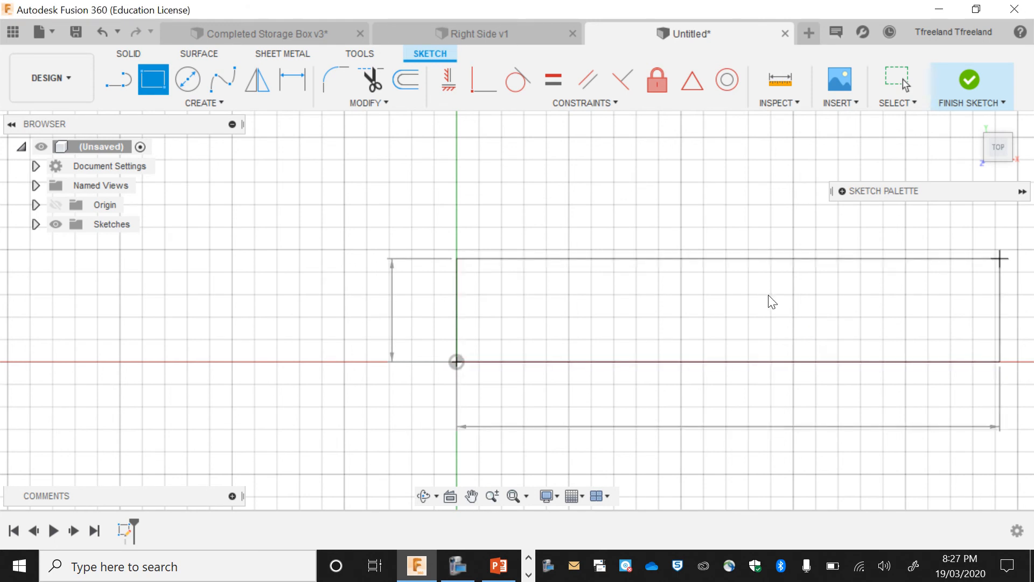
key(Escape)
- Extrude the 242 x 46 mm rectangle upward by 12 mm
text(e)
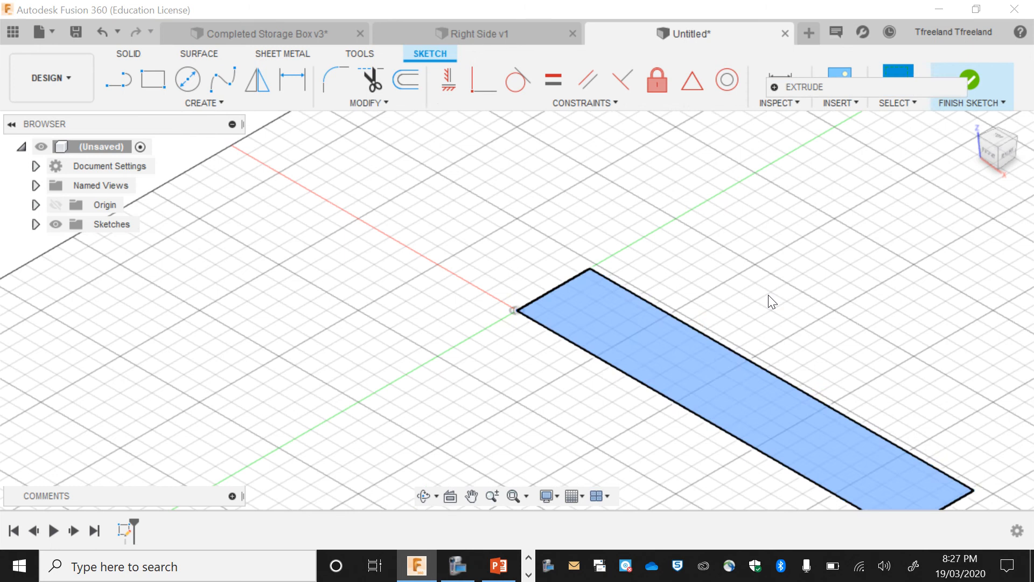
text(12)
key(Return)
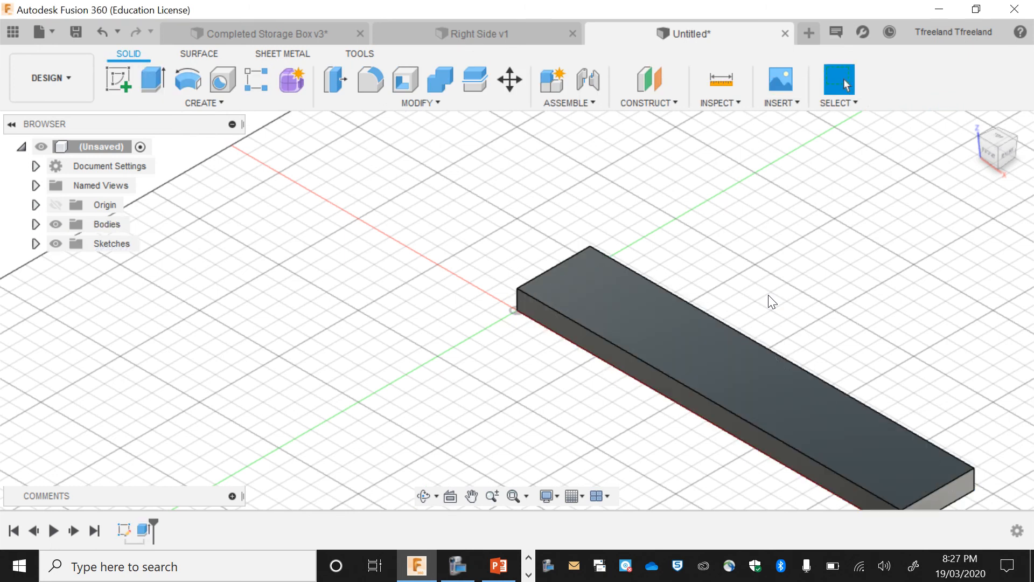
- Sketch a construction rectangle 12 mm wide across the full board height at the origin end of the top face
click(127, 85)
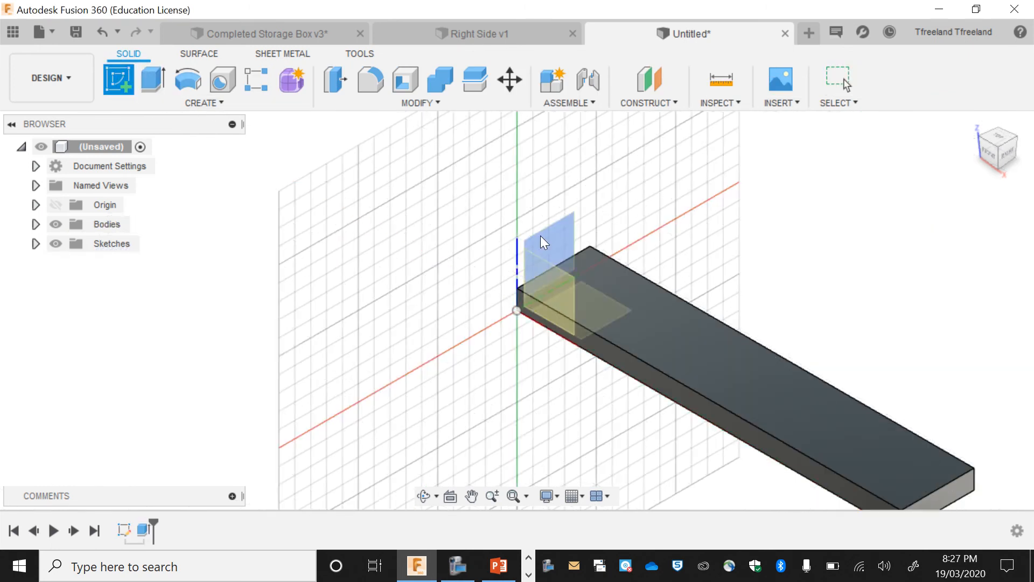
click(687, 328)
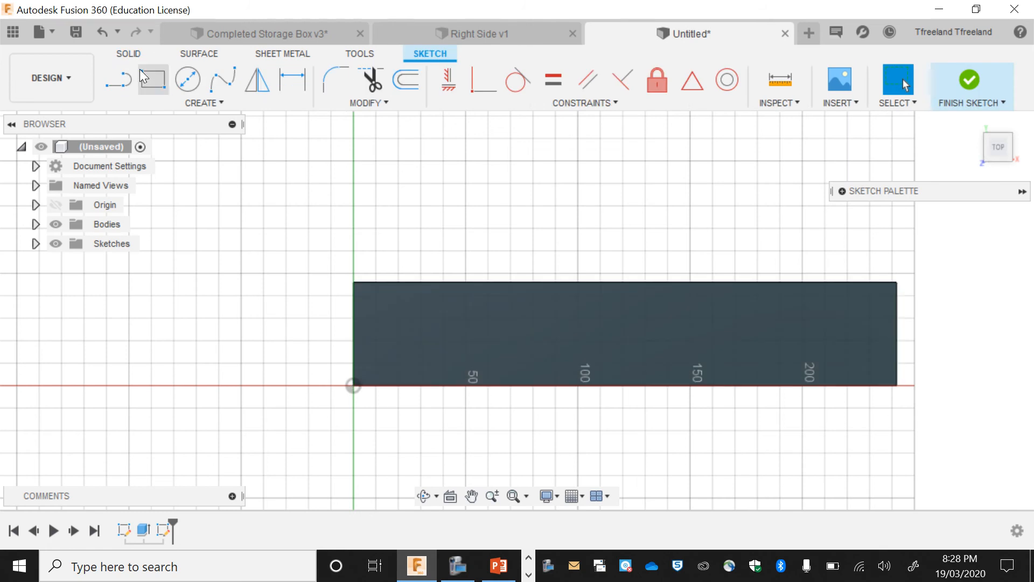
click(153, 79)
click(842, 192)
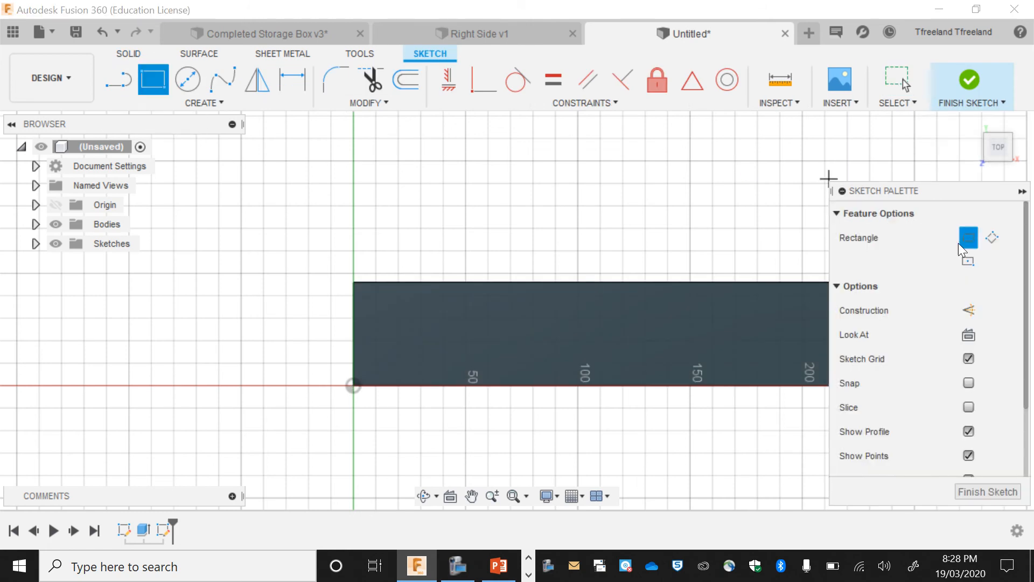
click(843, 191)
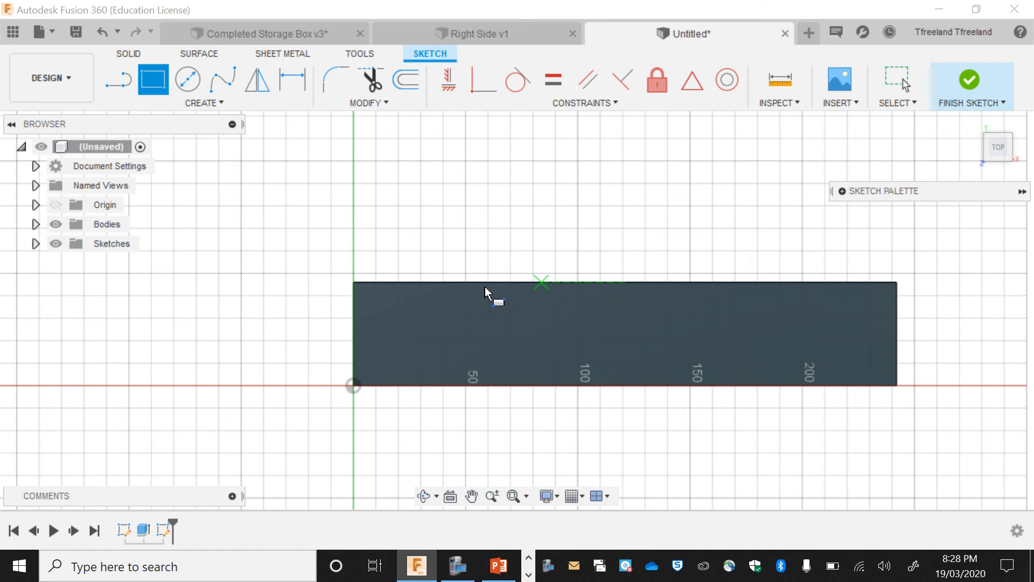
click(353, 282)
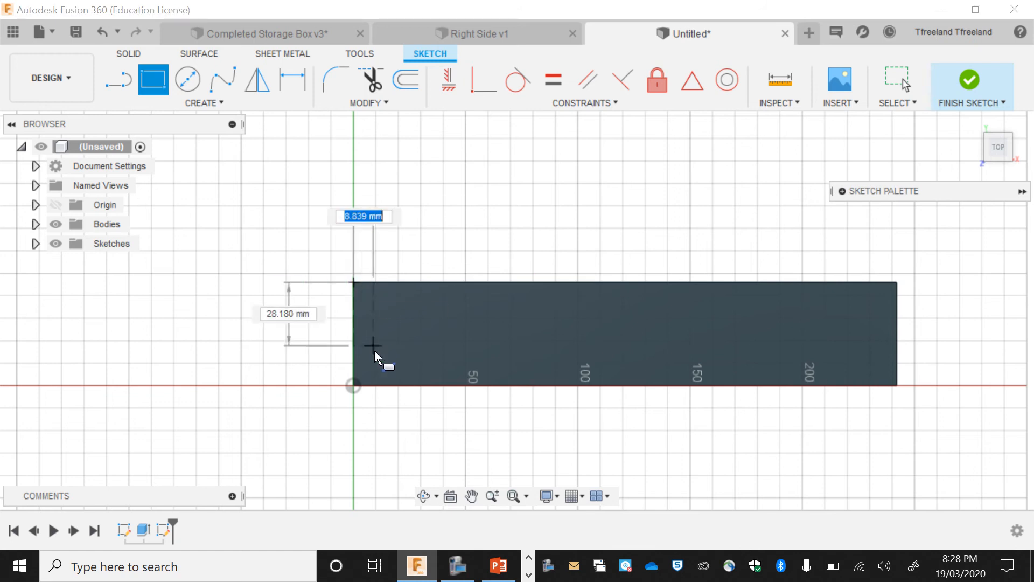
text(12)
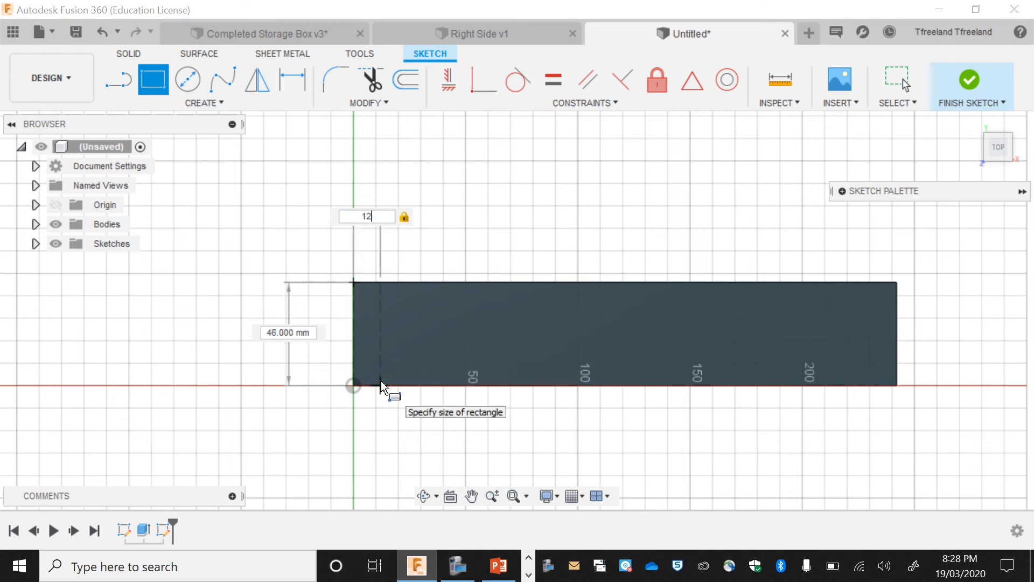
key(Return)
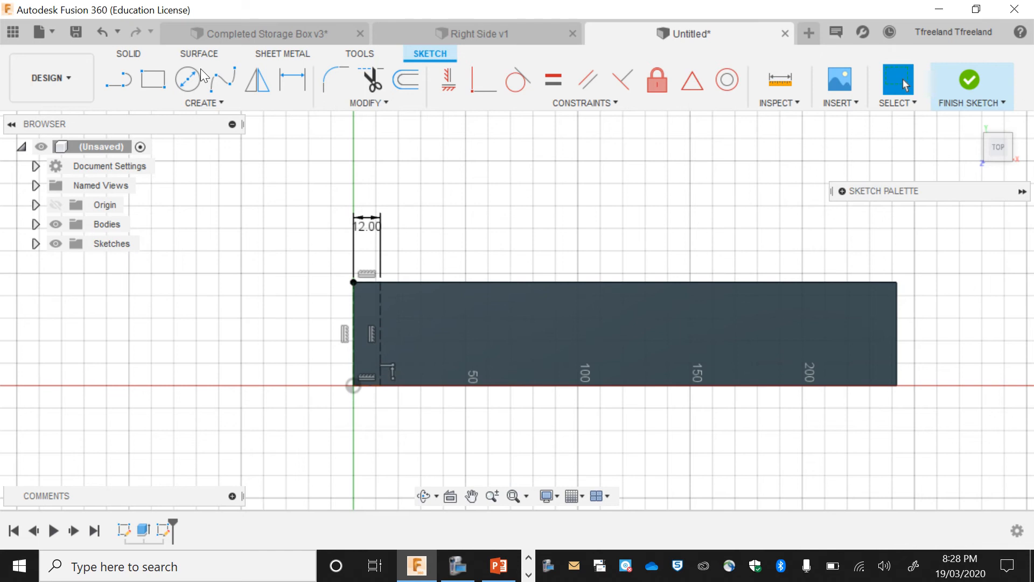
- Add a matching 12 mm wide construction rectangle across the full height at the board's opposite end
click(153, 80)
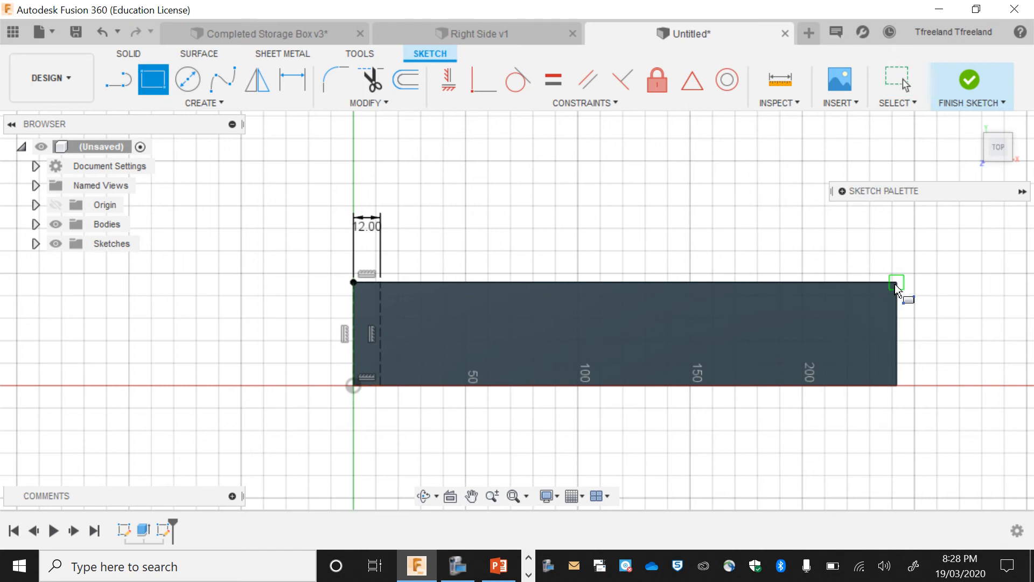
click(896, 286)
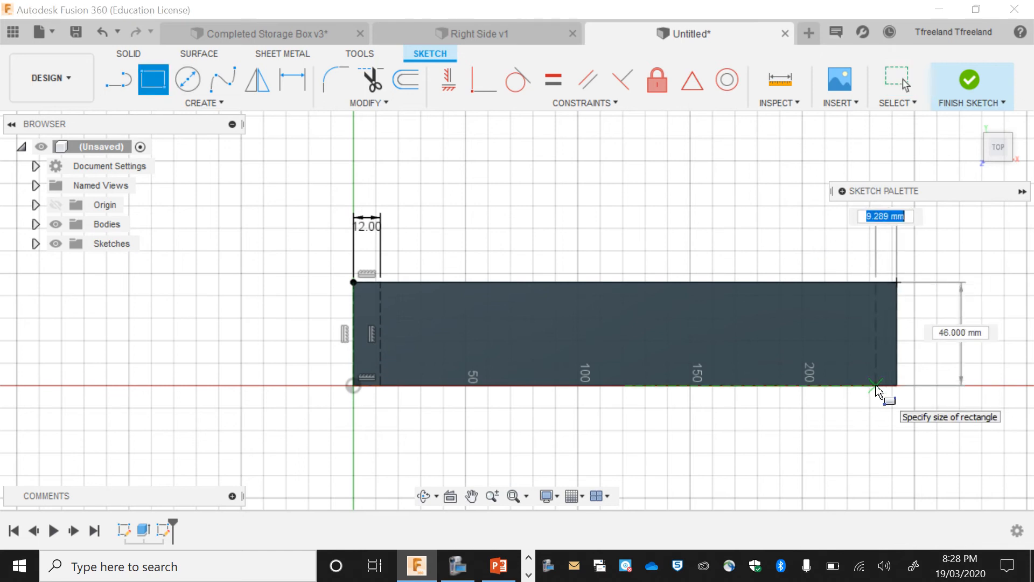
text(12)
key(Return)
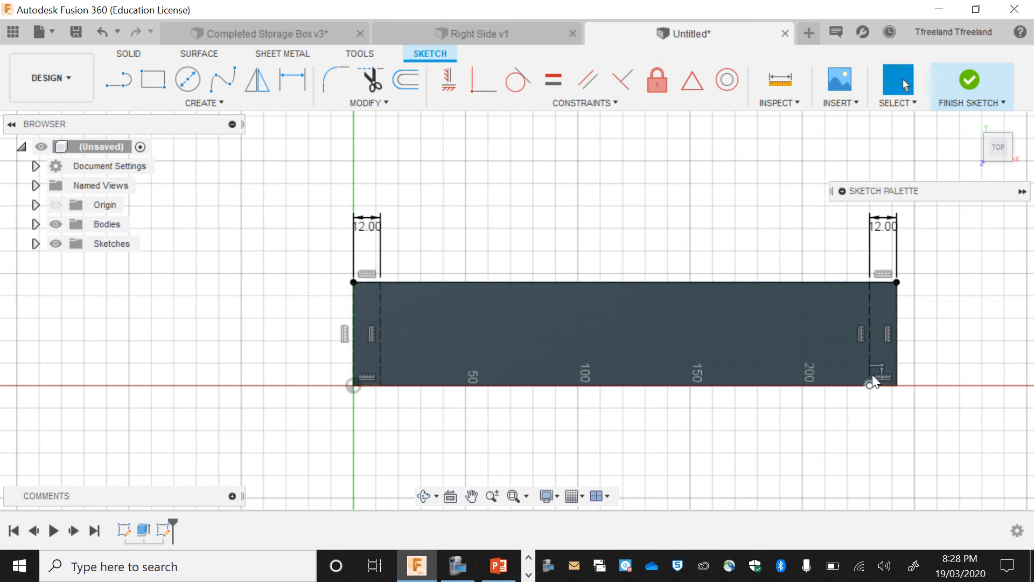
- After checking the Right Side design, draw a non-construction line 11.5 mm down the board's origin-end edge from its upper corner
click(492, 33)
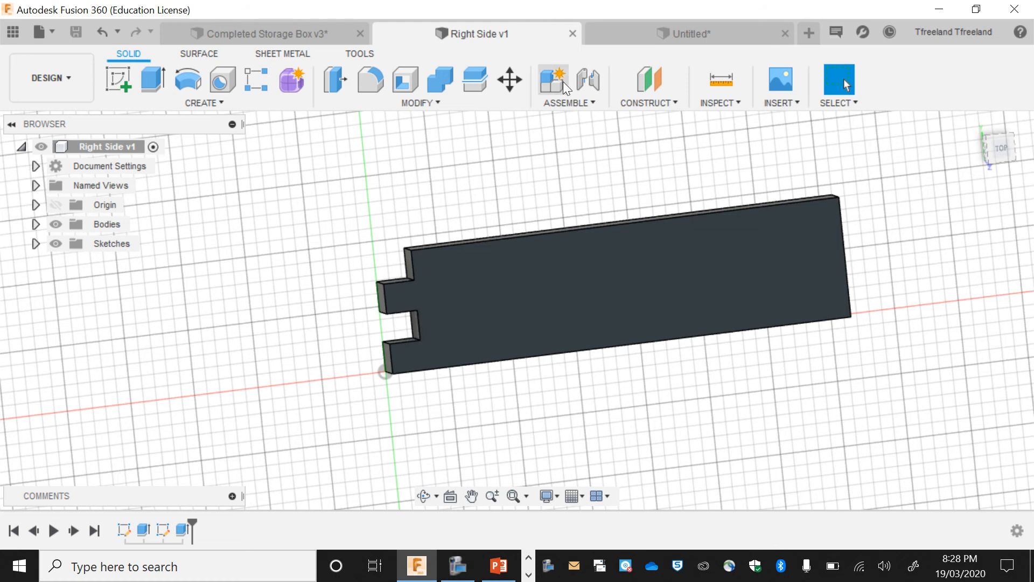
click(620, 34)
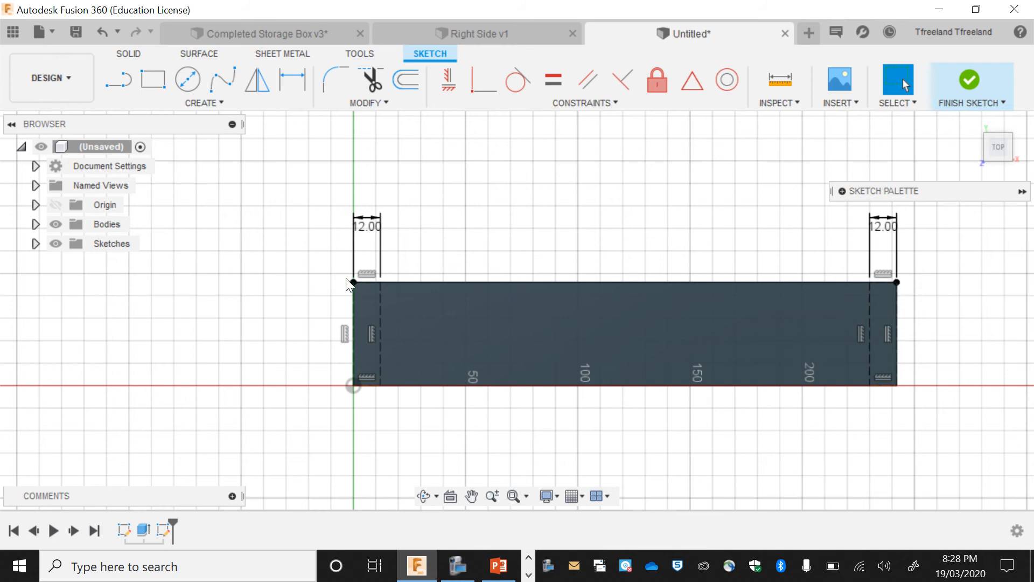
click(121, 82)
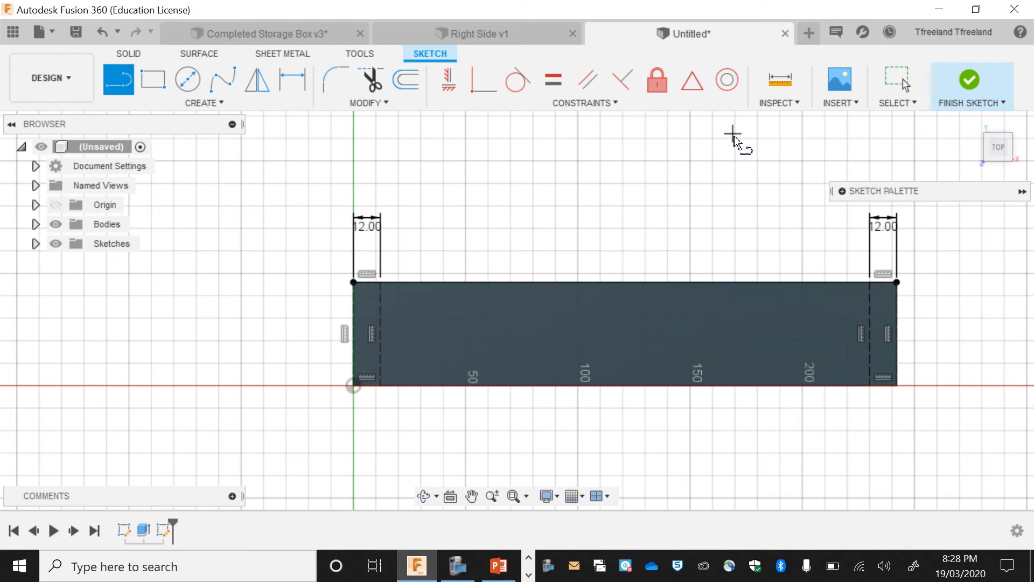
click(843, 192)
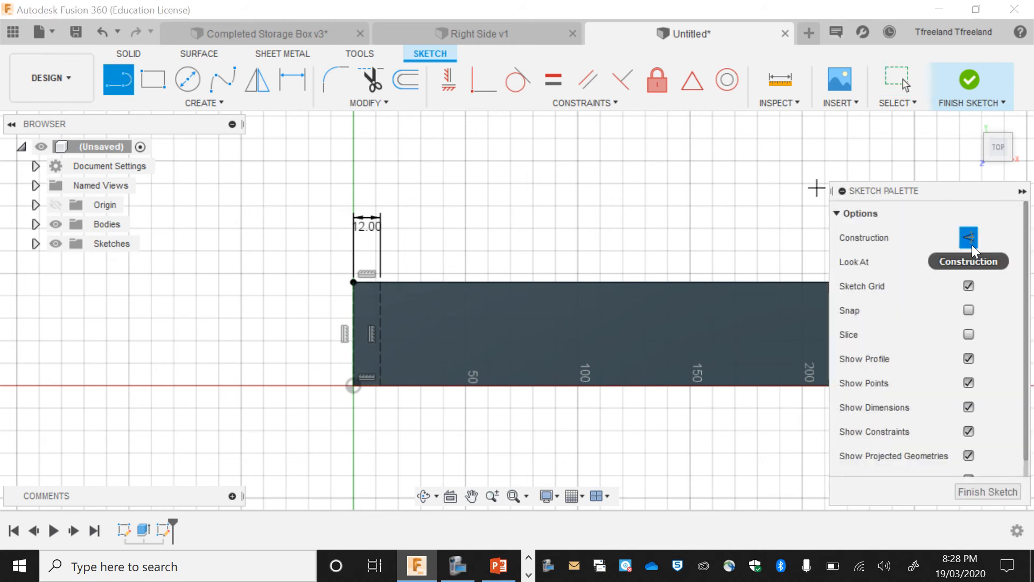
click(847, 195)
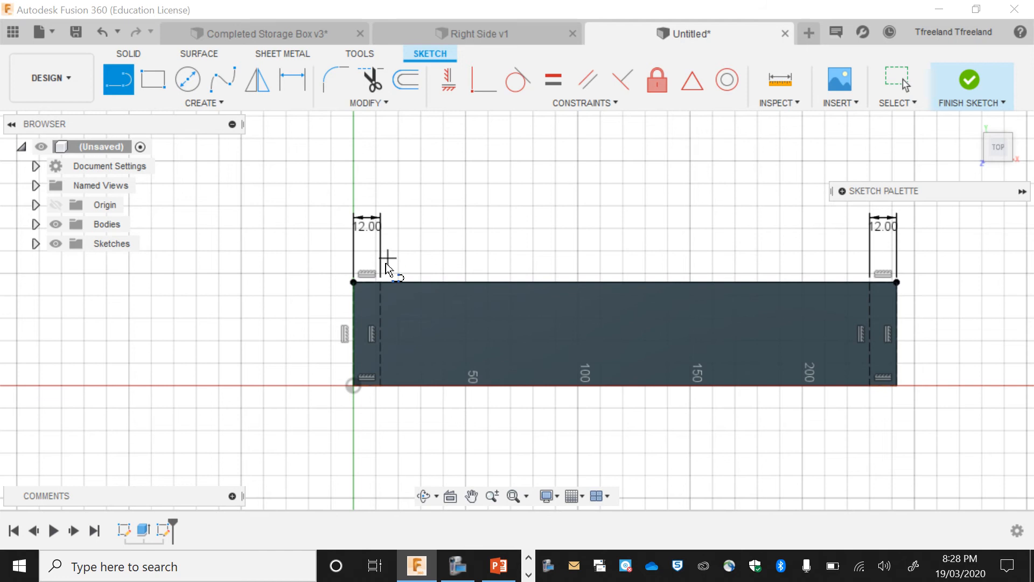
click(354, 282)
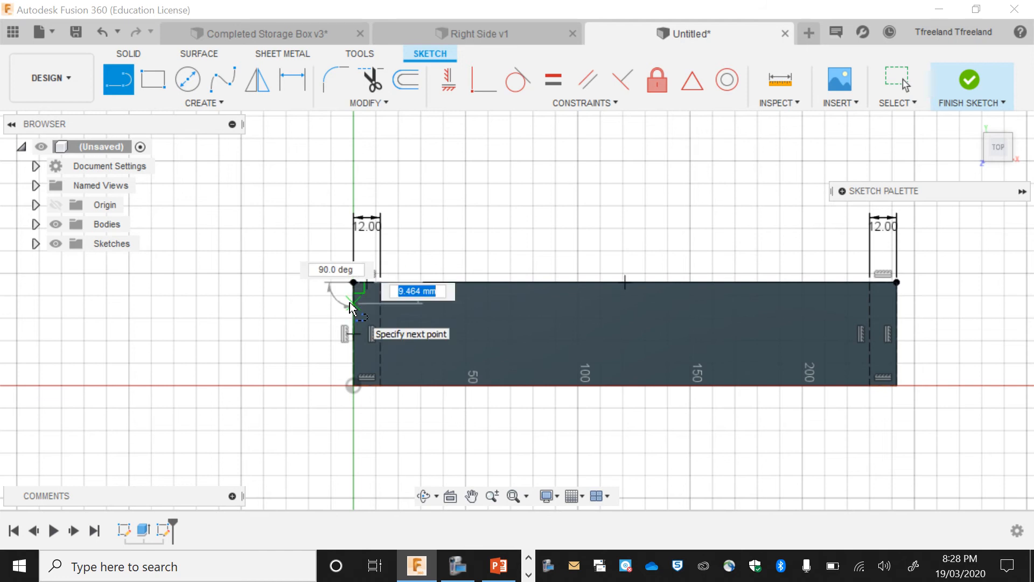
text(11.5)
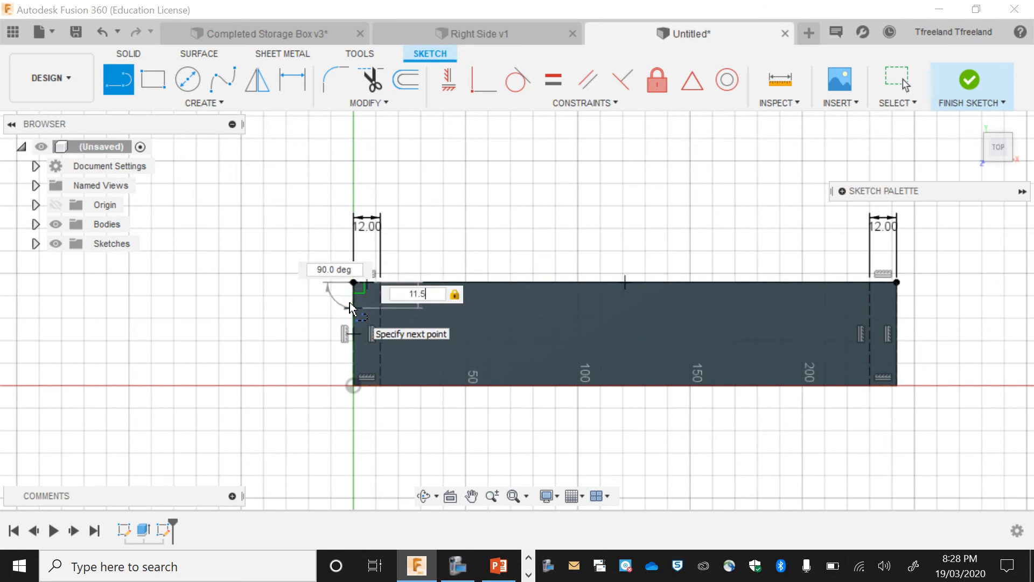
key(Return)
key(Escape)
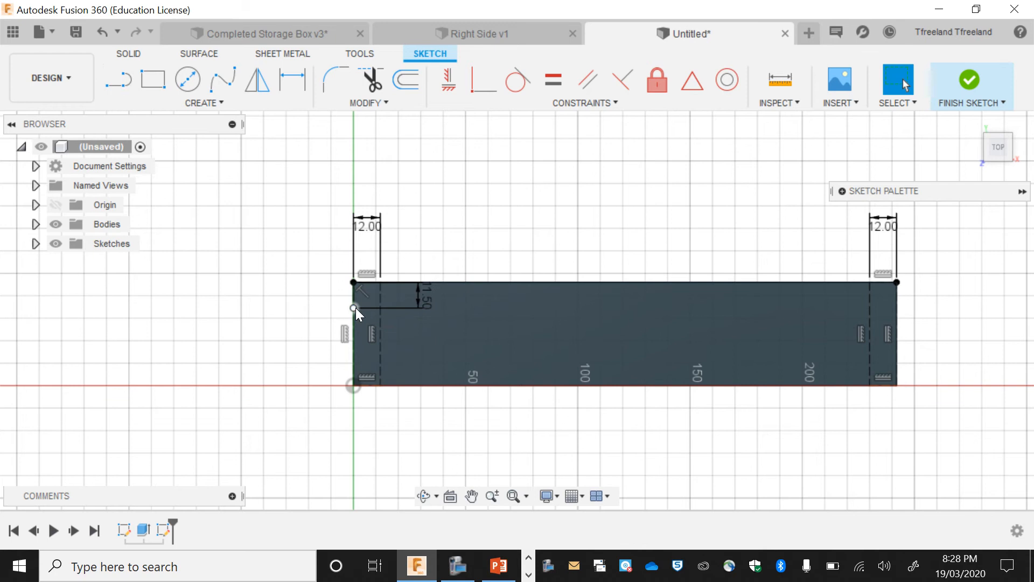
- Outline the upper slot at the origin end: in to the construction line, 11.5 mm down it, and back out to the edge
click(354, 307)
click(119, 81)
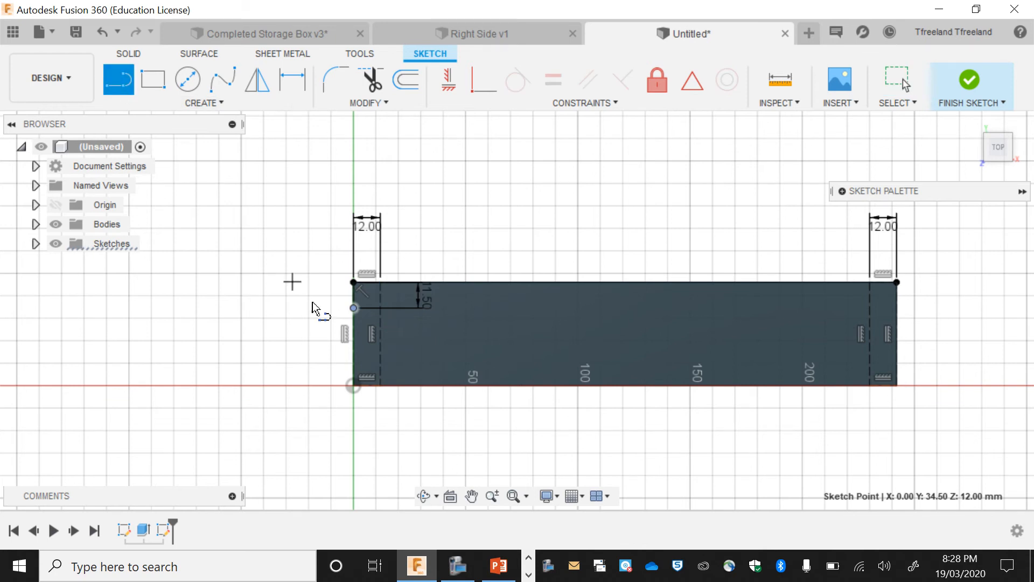
click(354, 308)
click(380, 308)
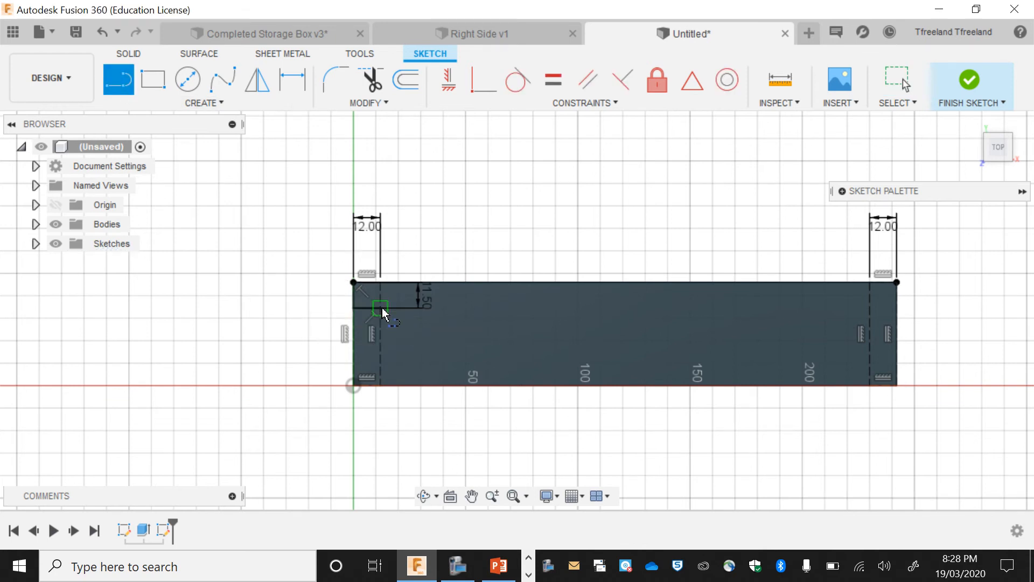
click(380, 308)
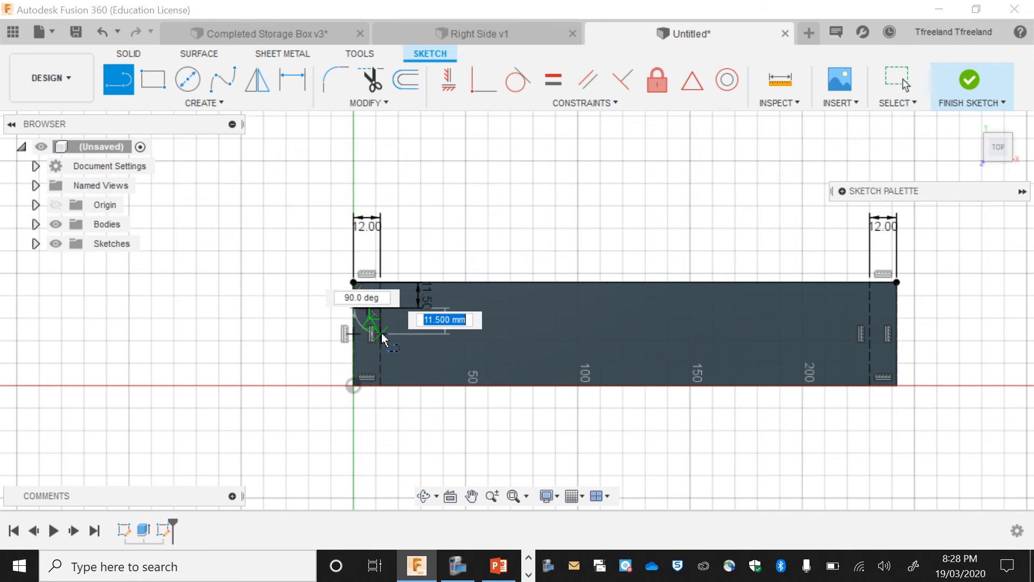
click(381, 335)
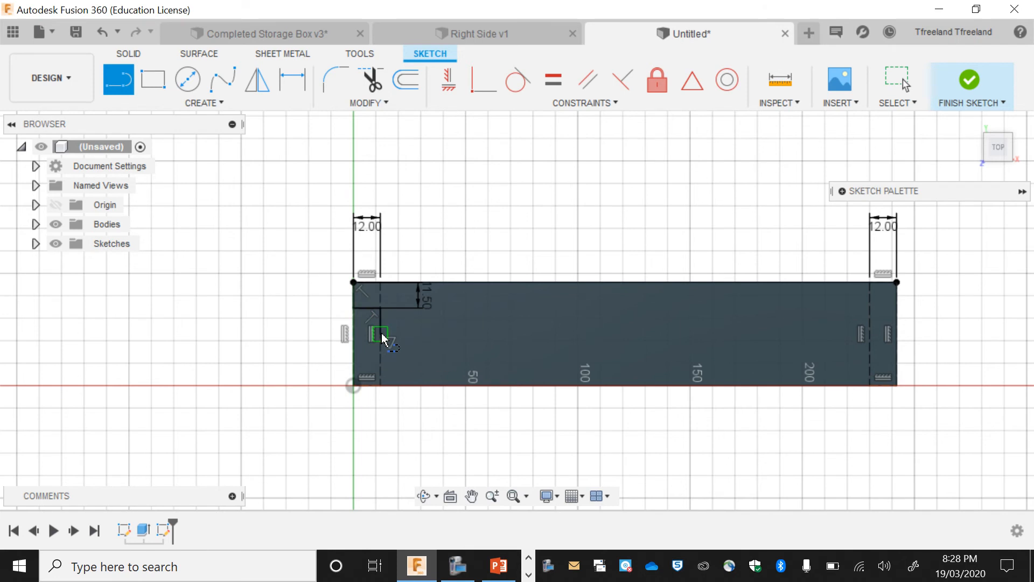
click(354, 335)
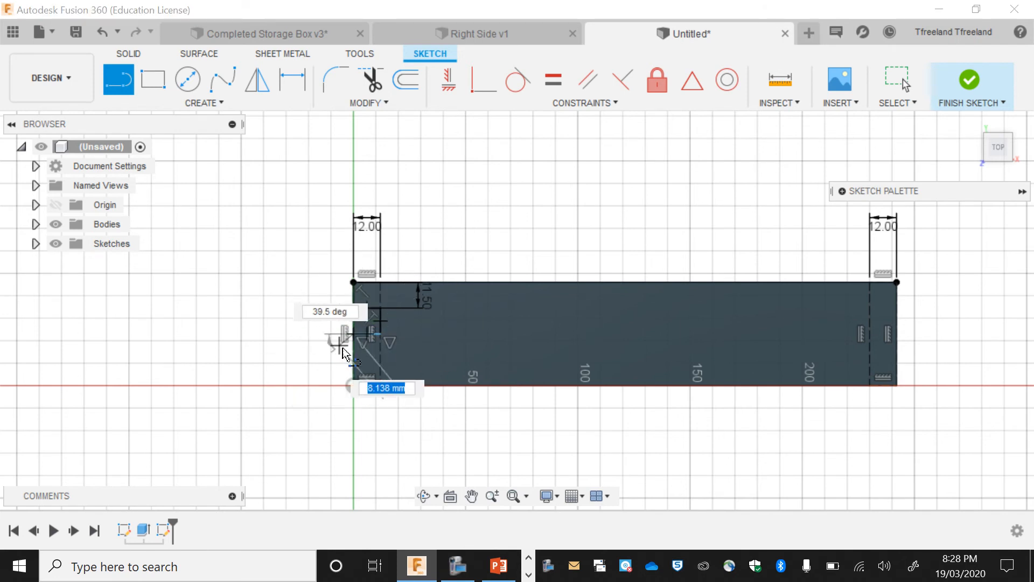
- Continue the origin-end outline 11.5 mm down the edge, in to the construction line, and down it to the board's lower edge
text(11)
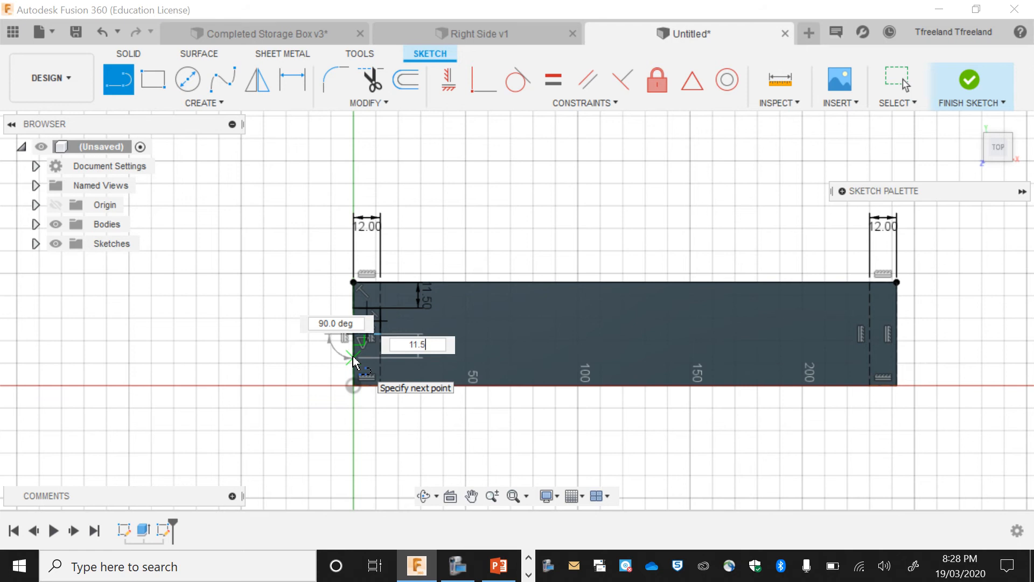
text(.5)
key(Return)
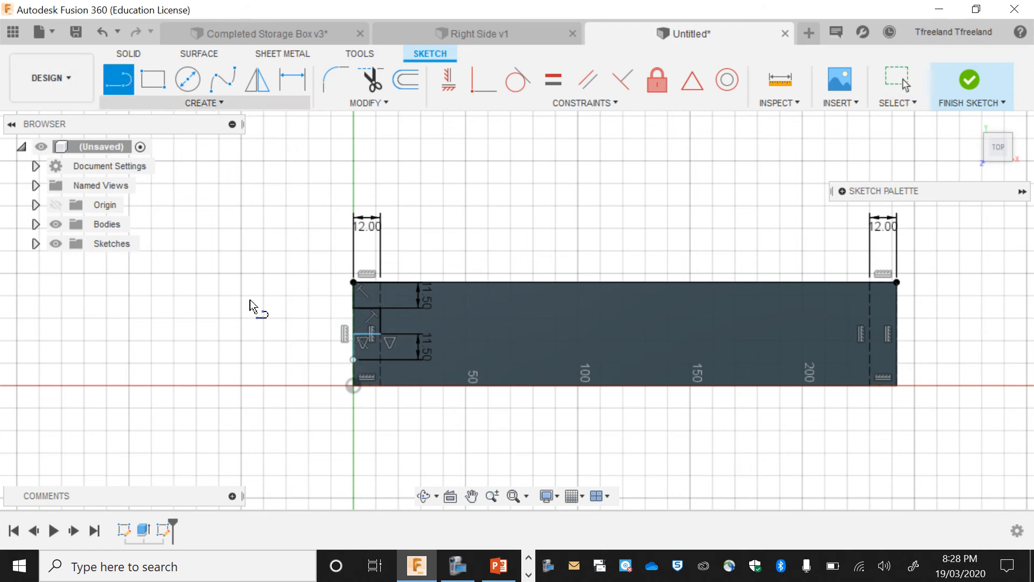
click(353, 360)
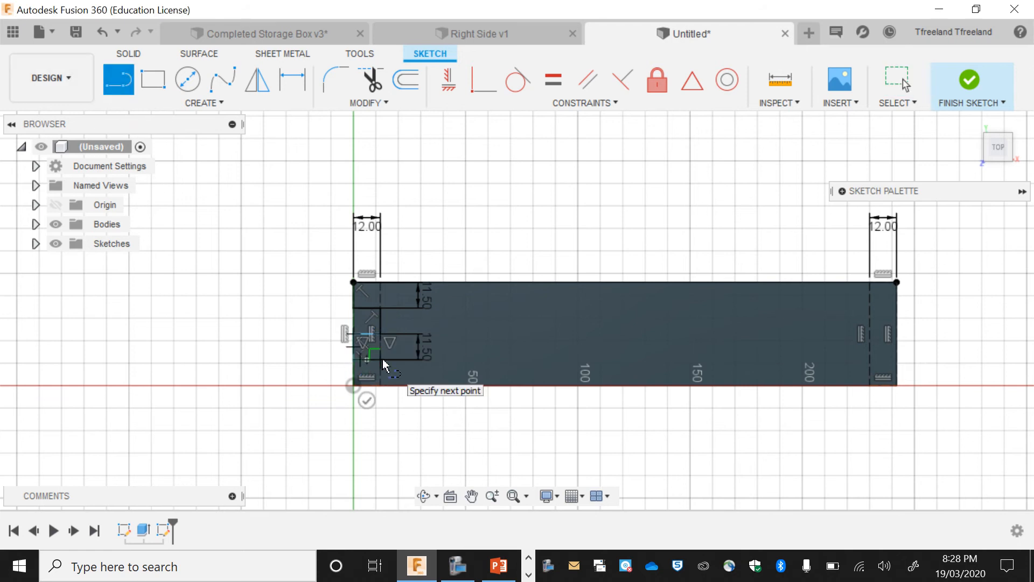
scroll(395, 363, up, 5)
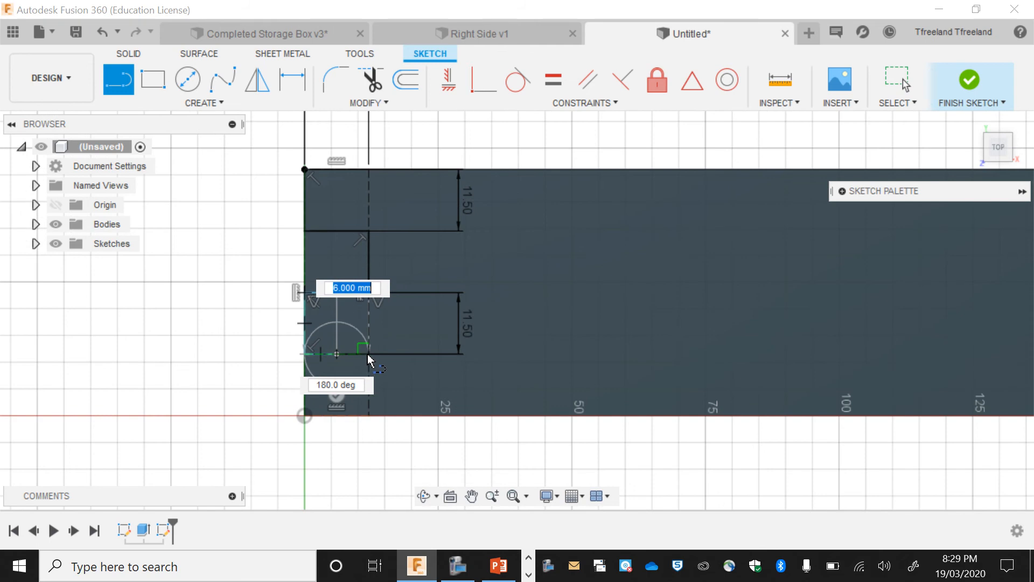
click(368, 355)
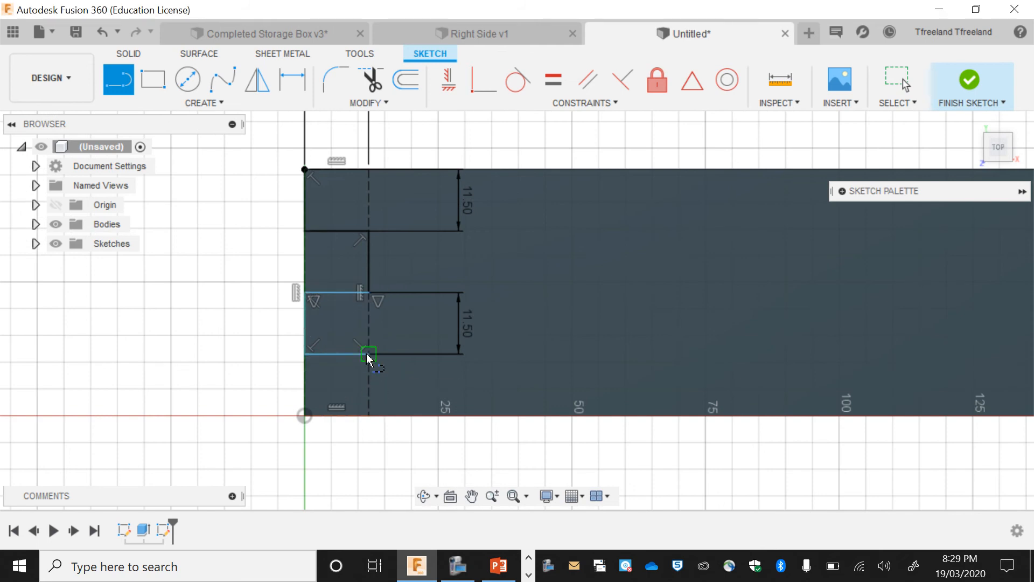
click(372, 416)
- Draw an 11.5 mm line down the board's opposite end edge from its upper corner
scroll(379, 424, down, 3)
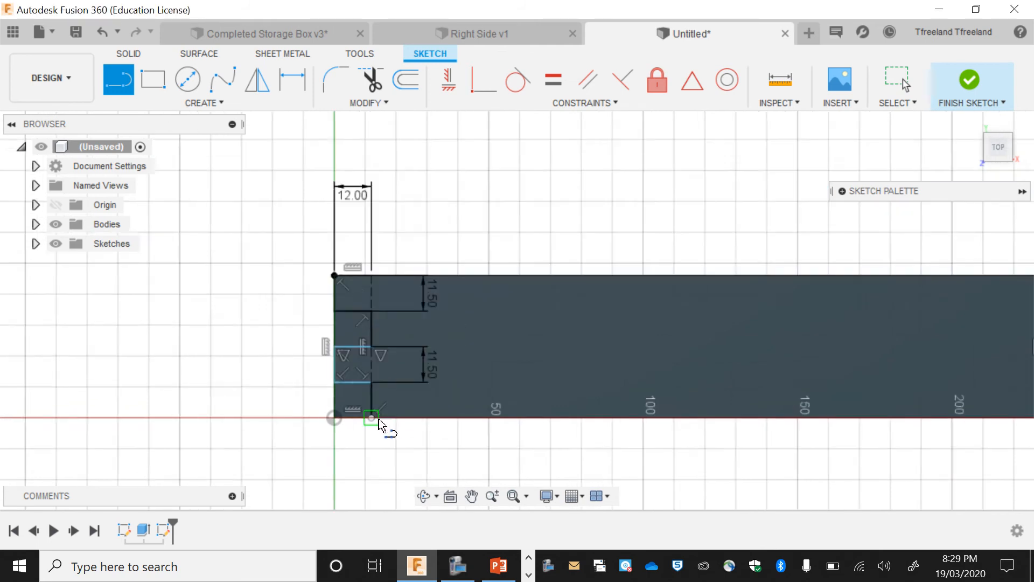
scroll(379, 424, down, 2)
scroll(815, 369, up, 4)
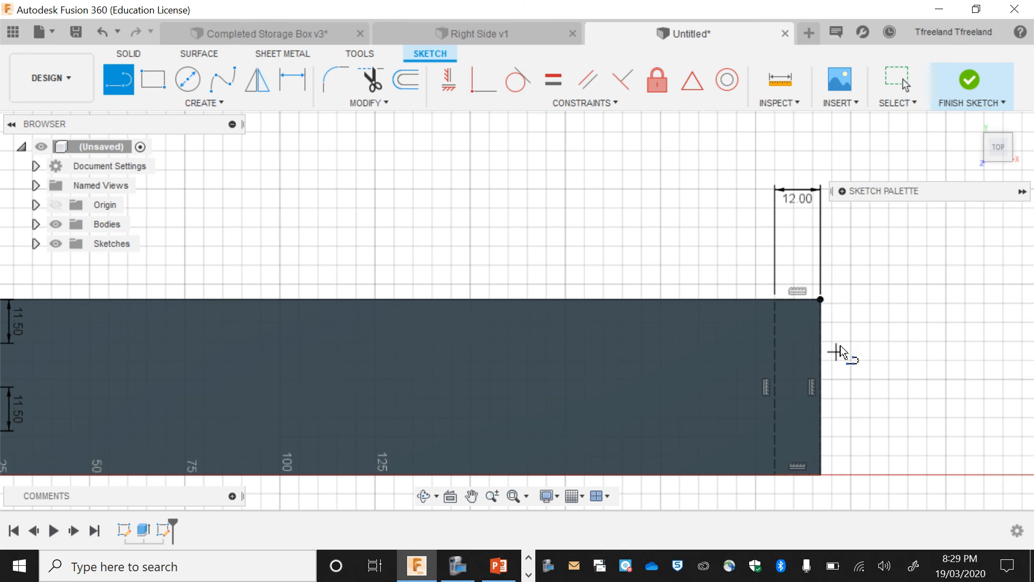
click(820, 296)
text(11)
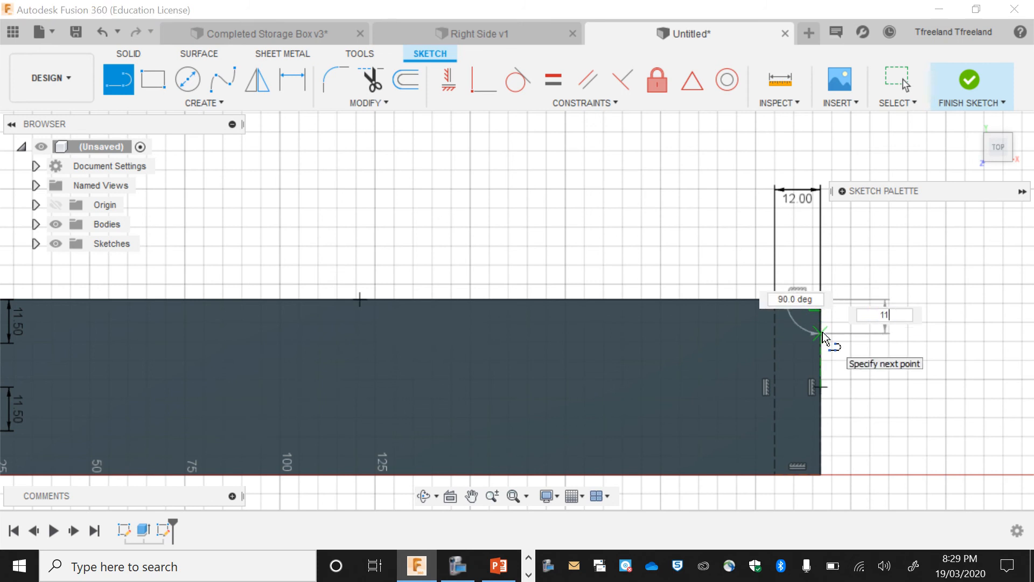
text(.5)
key(Return)
key(Escape)
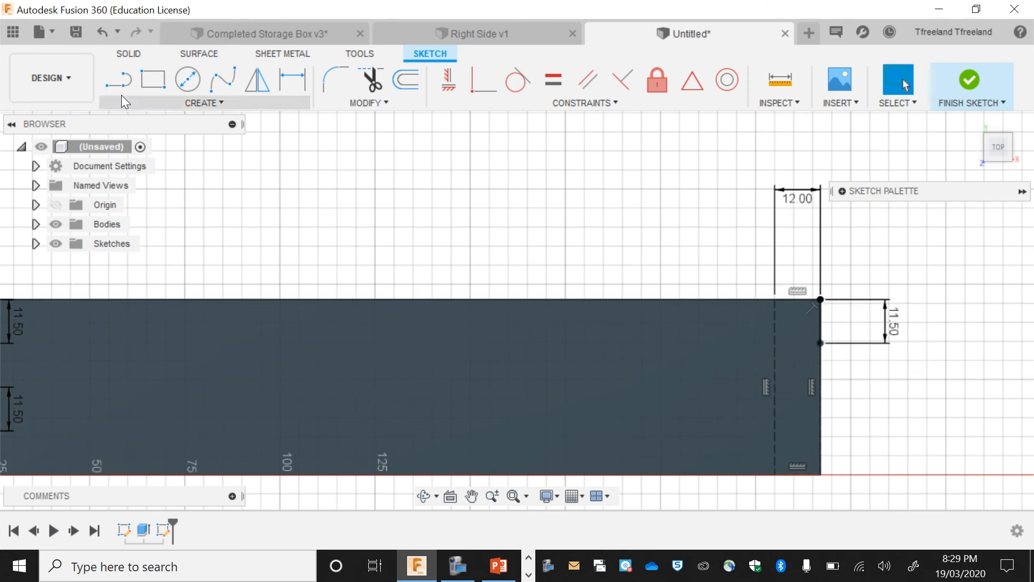
- Outline the upper slot at the far end: in to the construction line, down to its midpoint, and back out to the edge
click(119, 80)
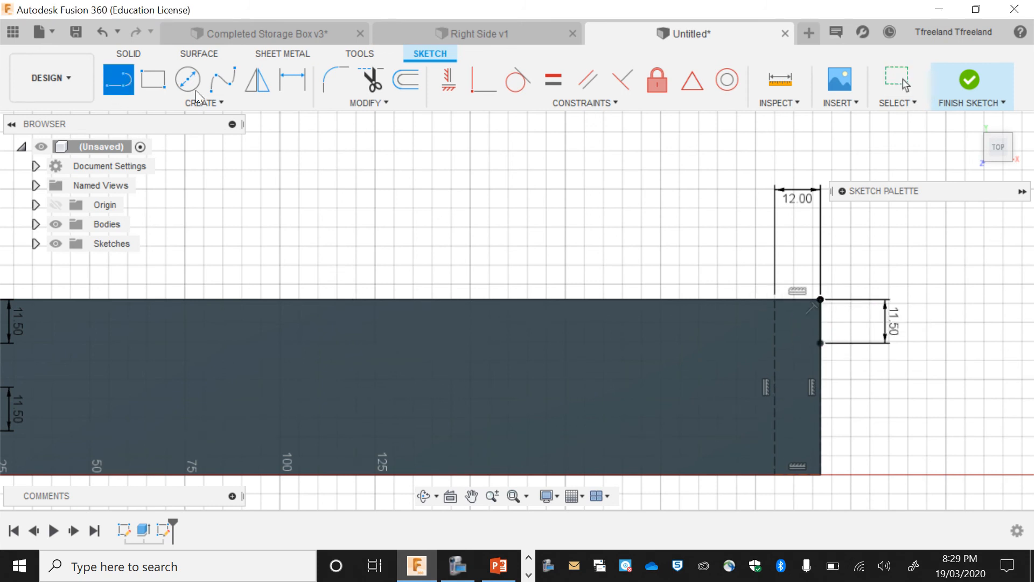
click(818, 343)
click(775, 343)
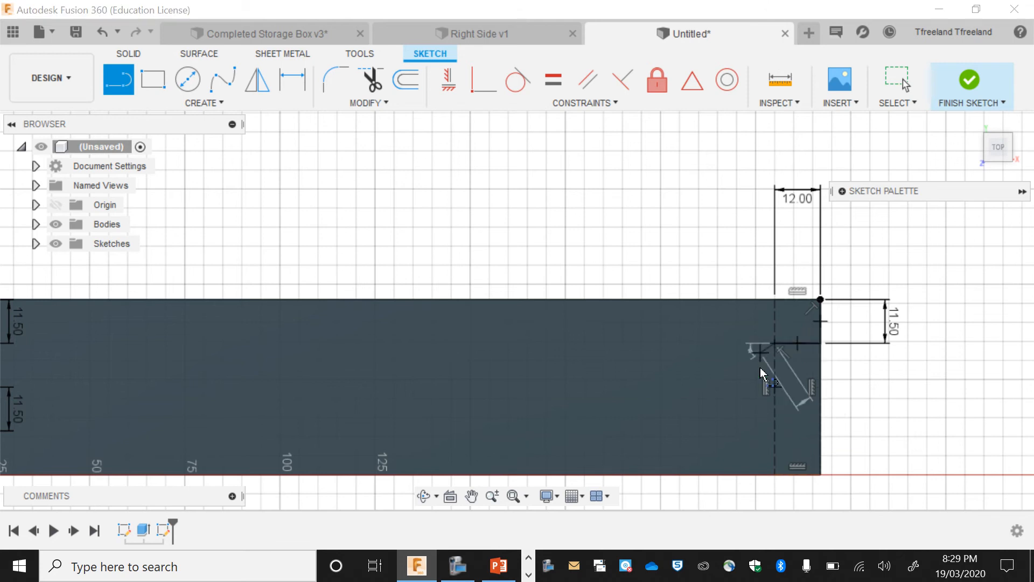
click(775, 387)
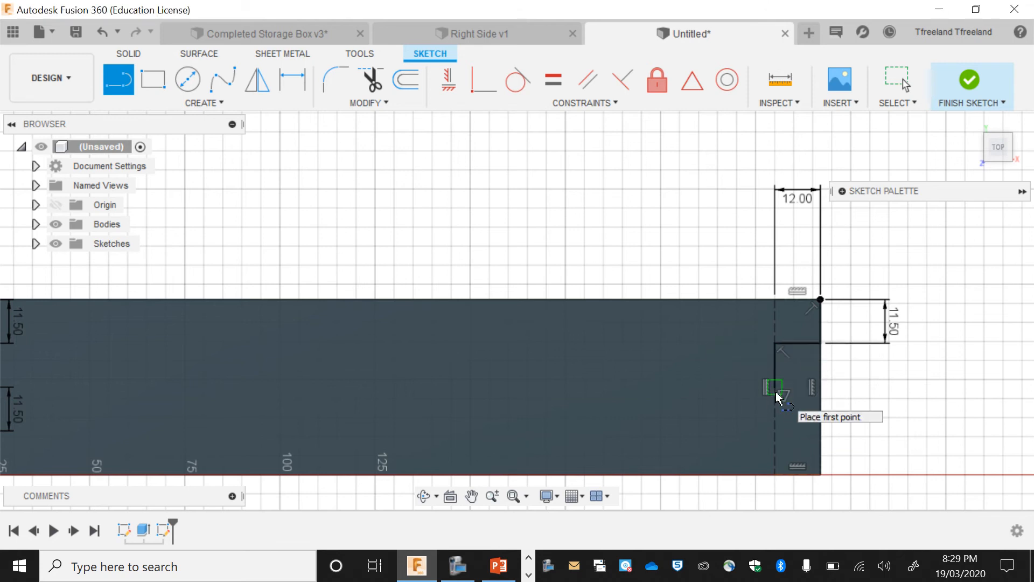
click(819, 386)
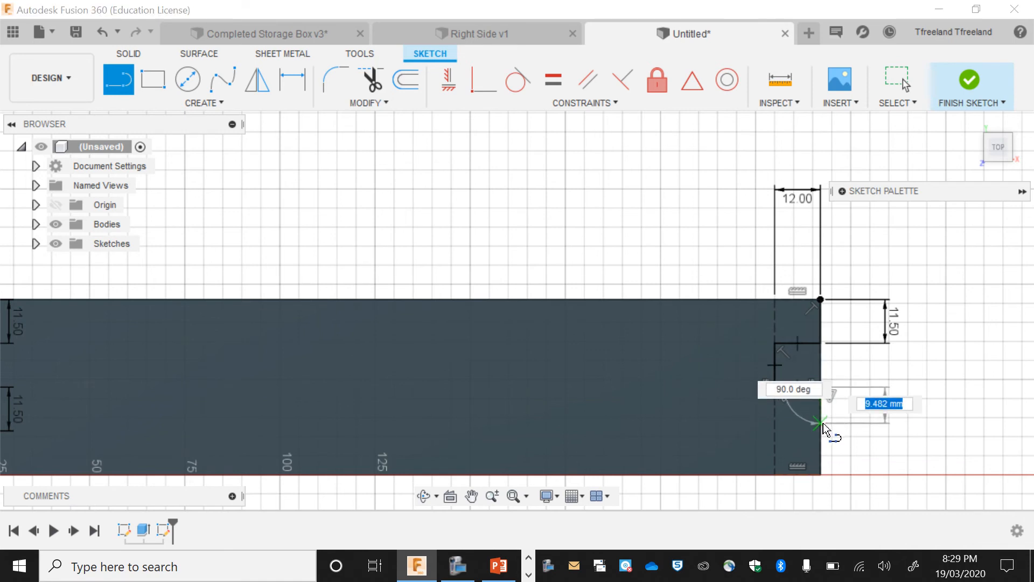
- Continue the far-end outline 11.5 mm down the edge, in to the construction line, and down it to the board's lower edge
text(11.5)
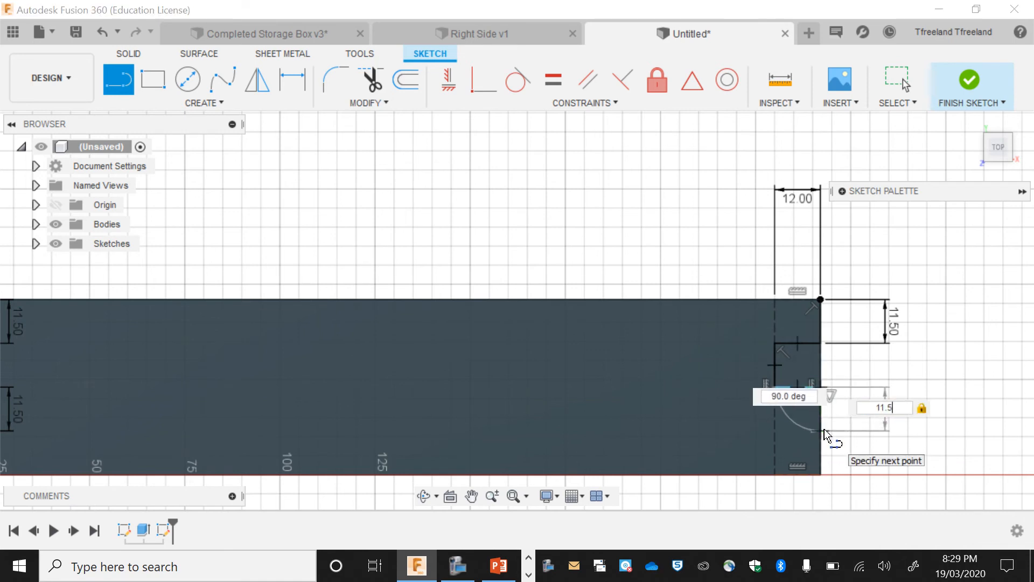
key(Return)
key(Escape)
click(117, 81)
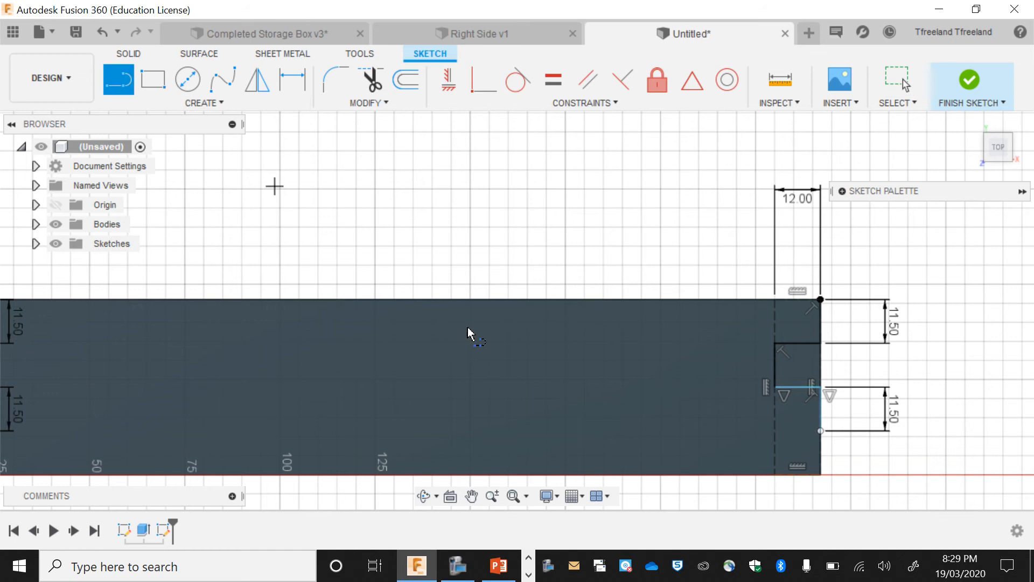
click(821, 430)
click(775, 430)
double_click(775, 474)
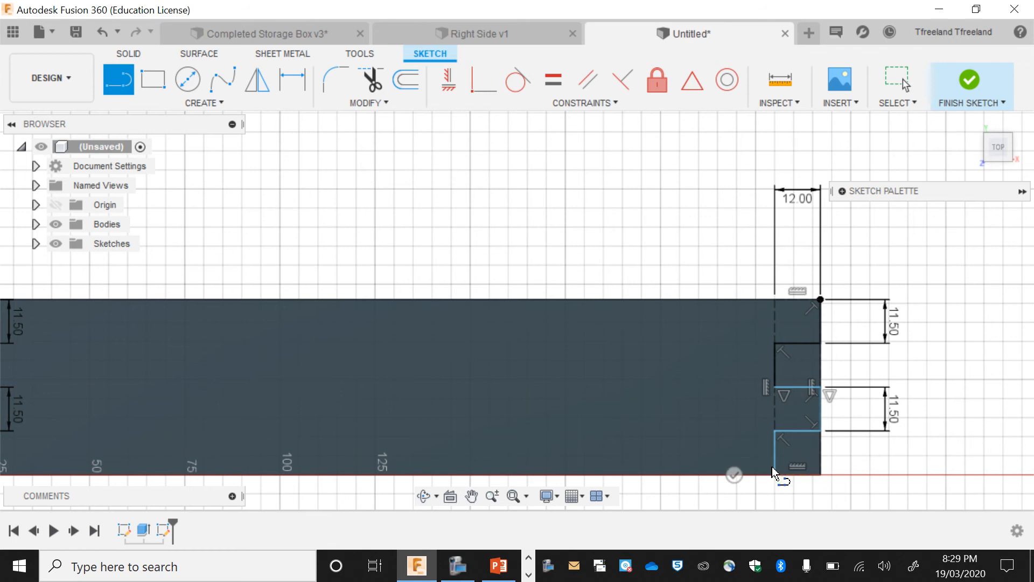
- Finish the sketch and cut the four slot profiles at both ends of the board with a -12 mm extrusion
click(979, 85)
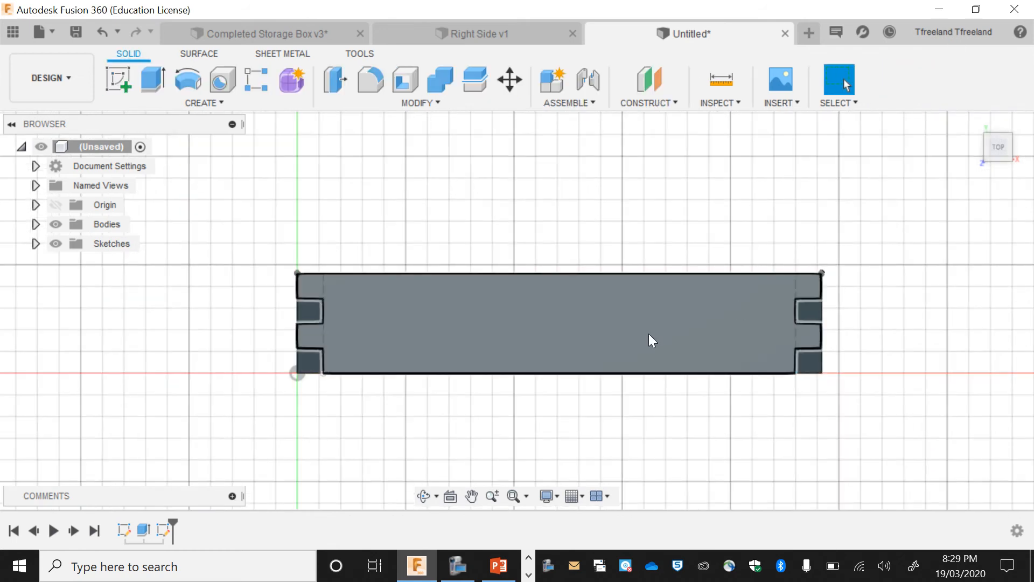
click(302, 310)
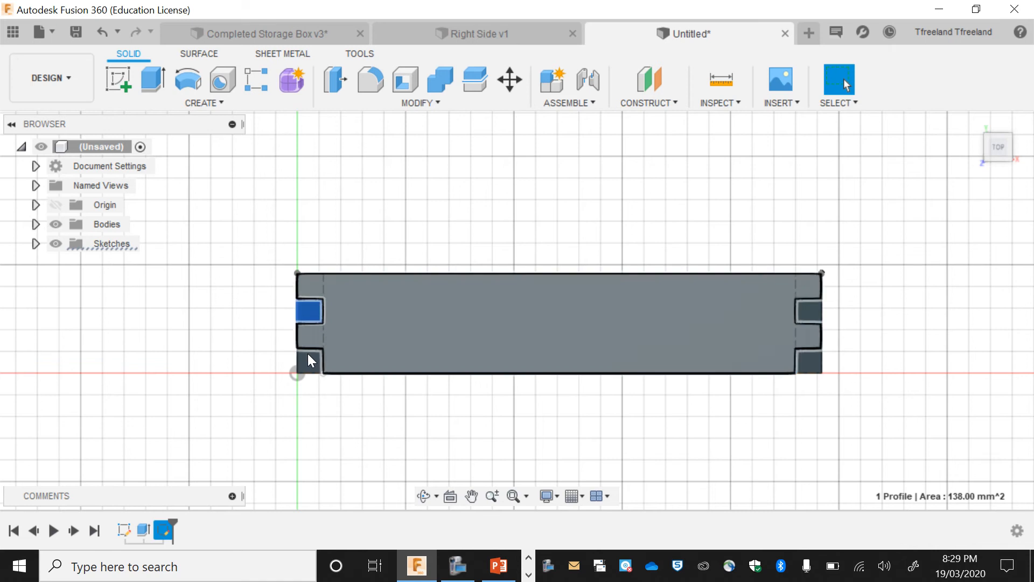
click(309, 356)
click(805, 311)
click(812, 355)
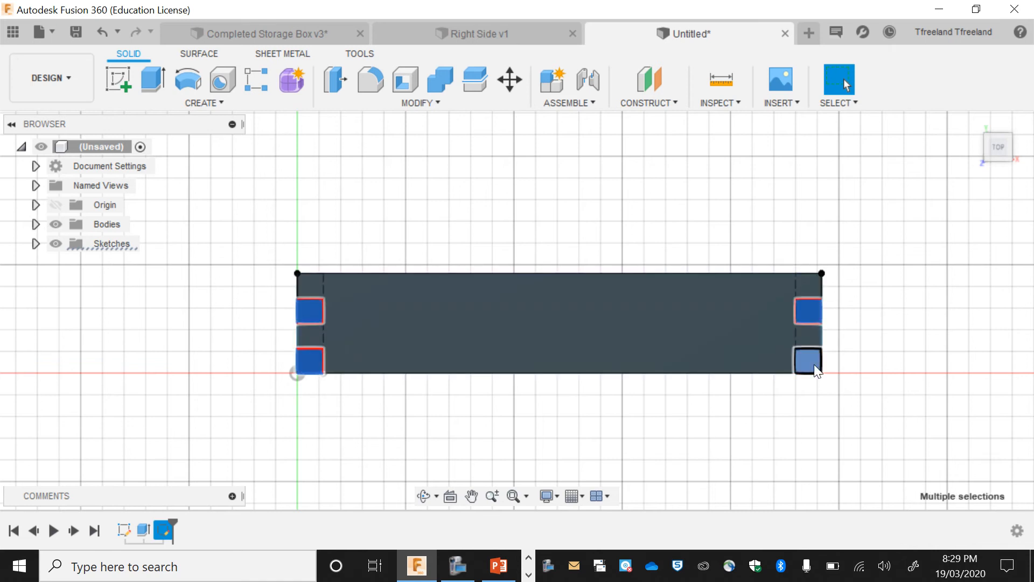
key(e)
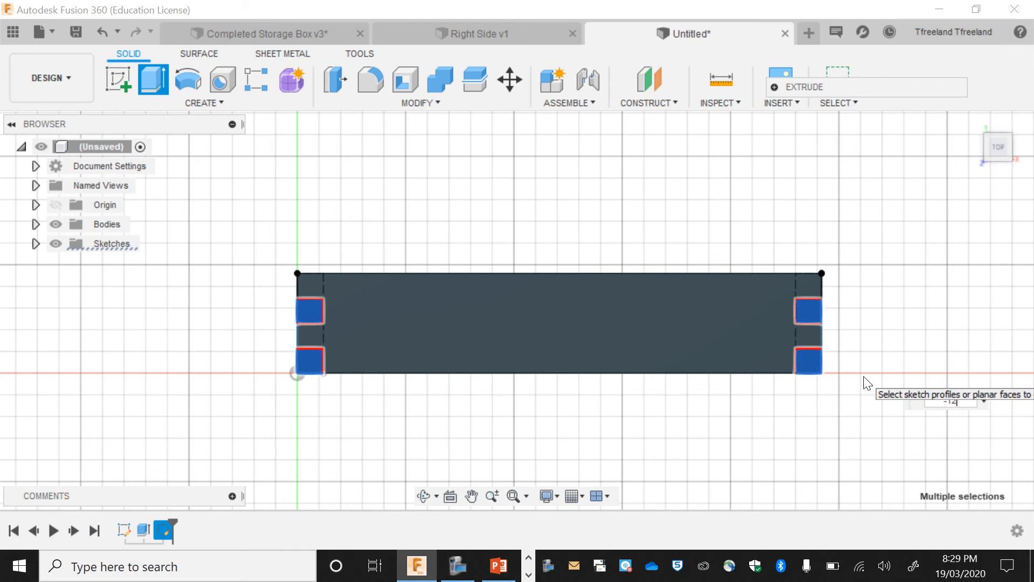
text(-12)
key(Return)
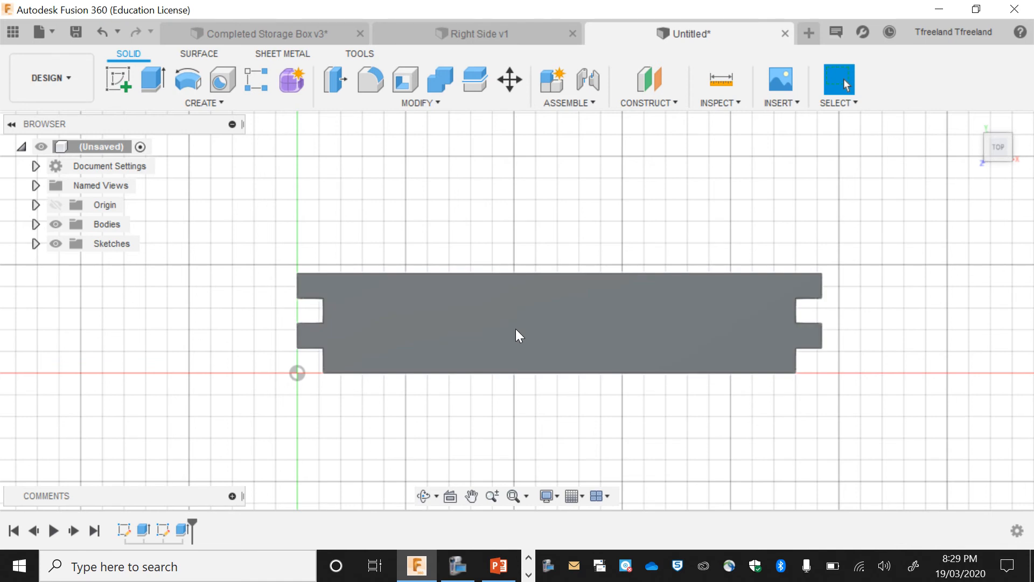
- Start a sketch on the drawer front's face and draw a 5 mm vertical construction line up from the lower corner nearest the origin
click(573, 334)
click(132, 84)
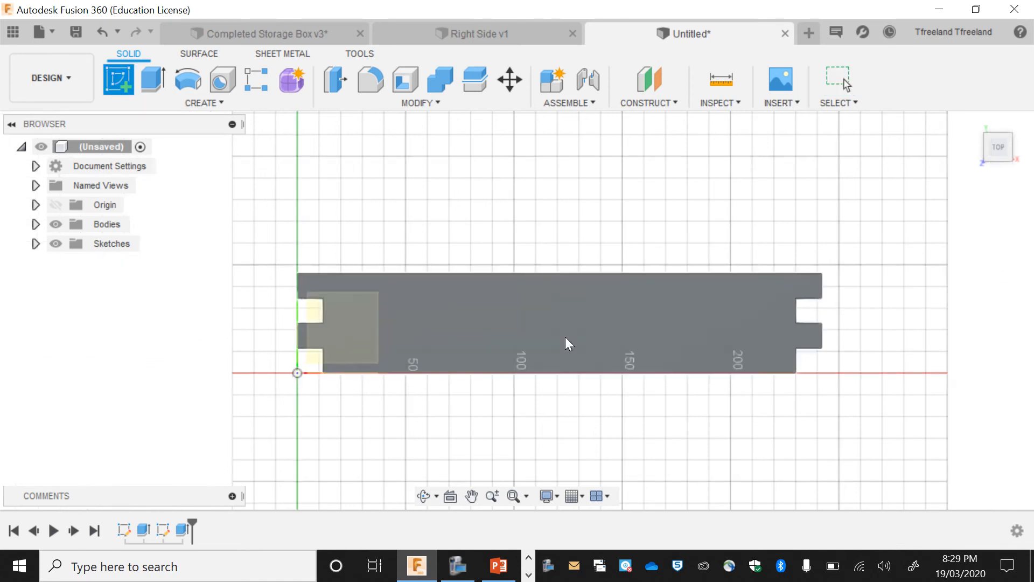
click(570, 340)
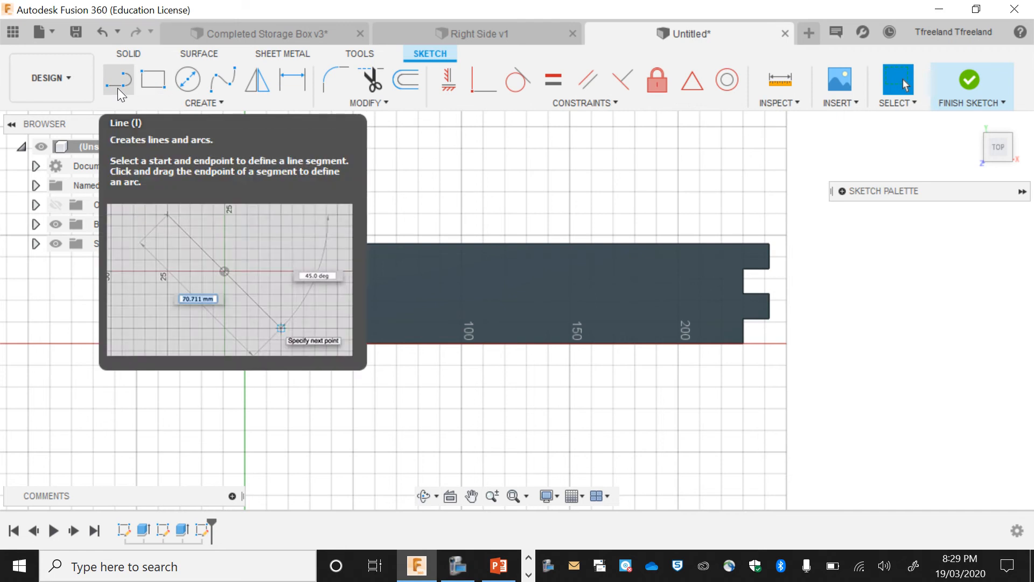
click(119, 90)
click(842, 192)
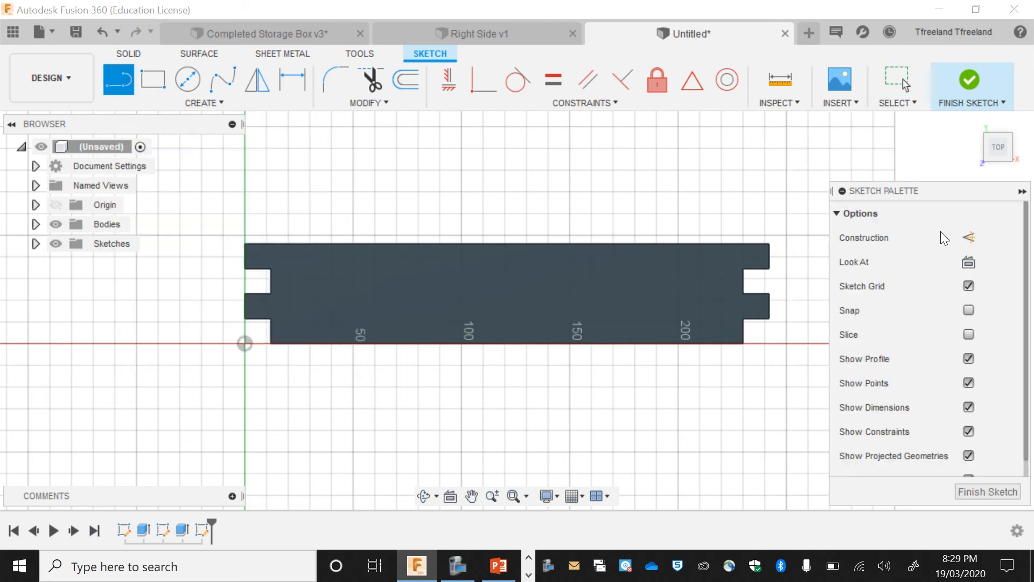
click(968, 237)
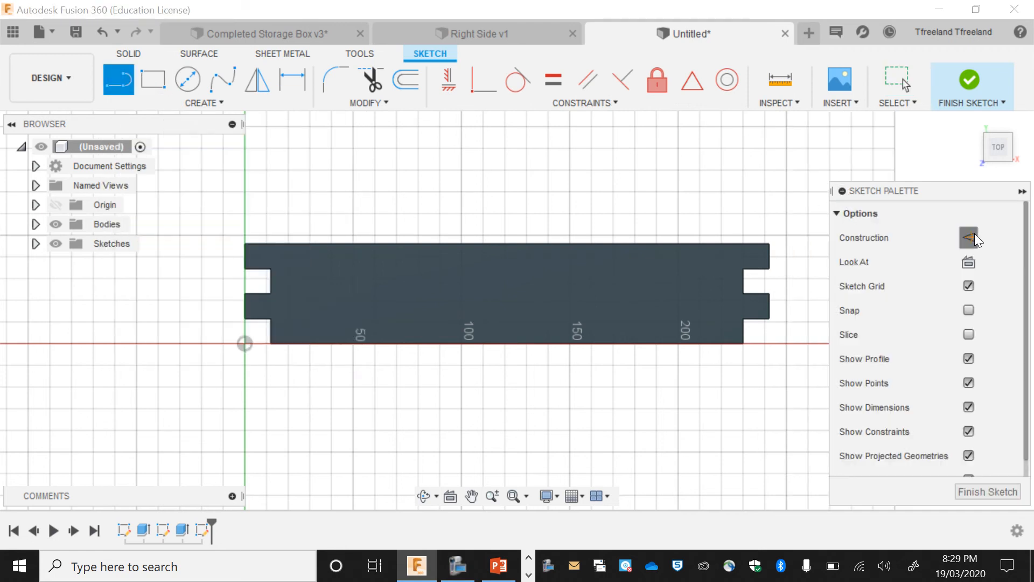
click(271, 343)
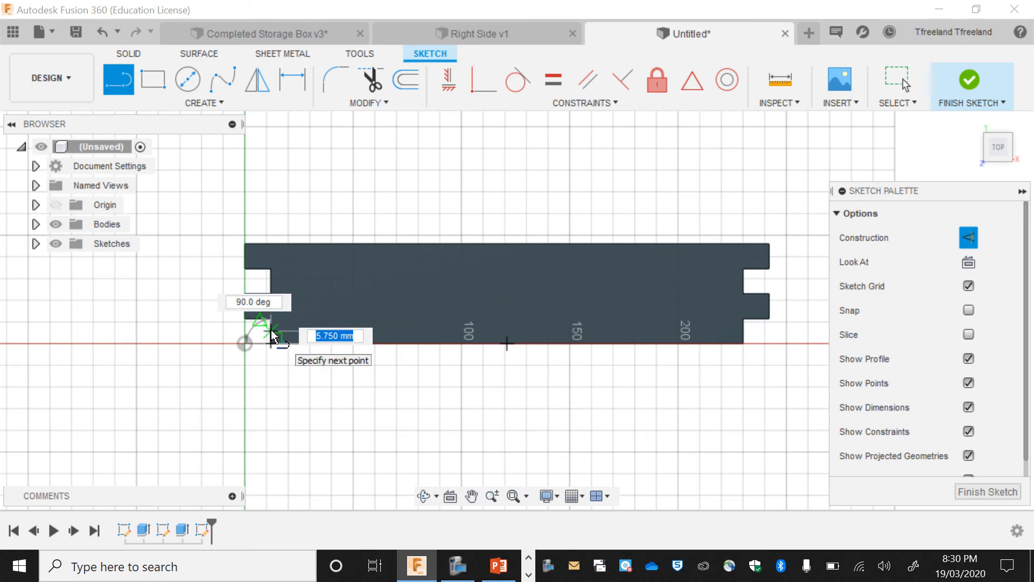
text(5)
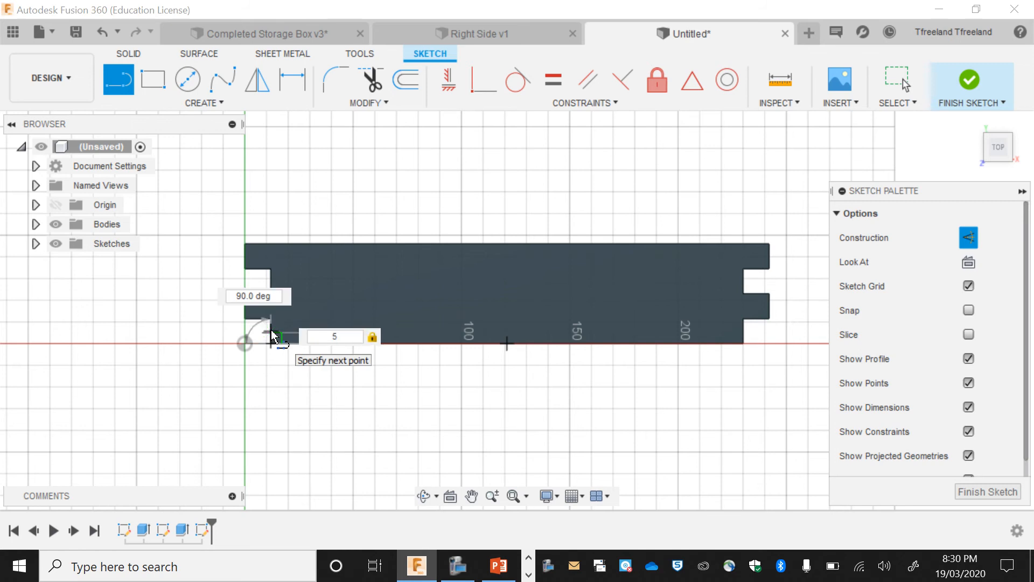
key(Return)
key(Escape)
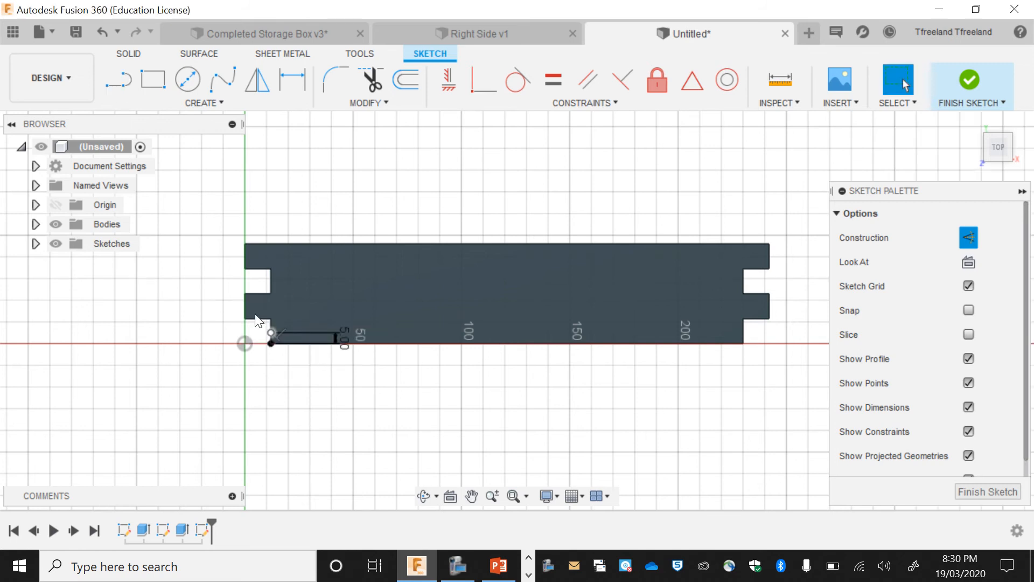
- Draw a 218 x 5 mm rectangle from the construction line's upper end along the board
click(153, 86)
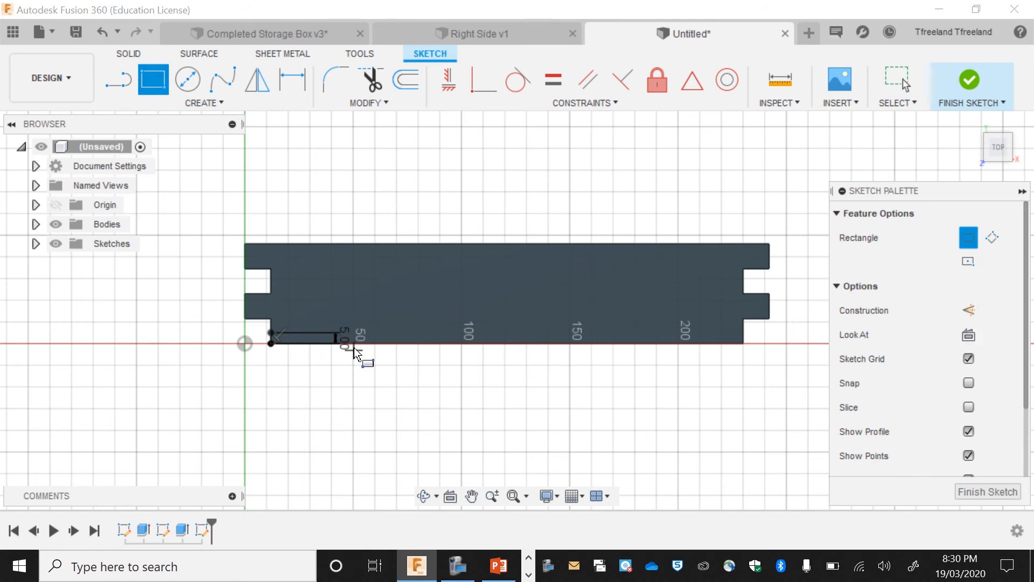
scroll(358, 354, up, 1)
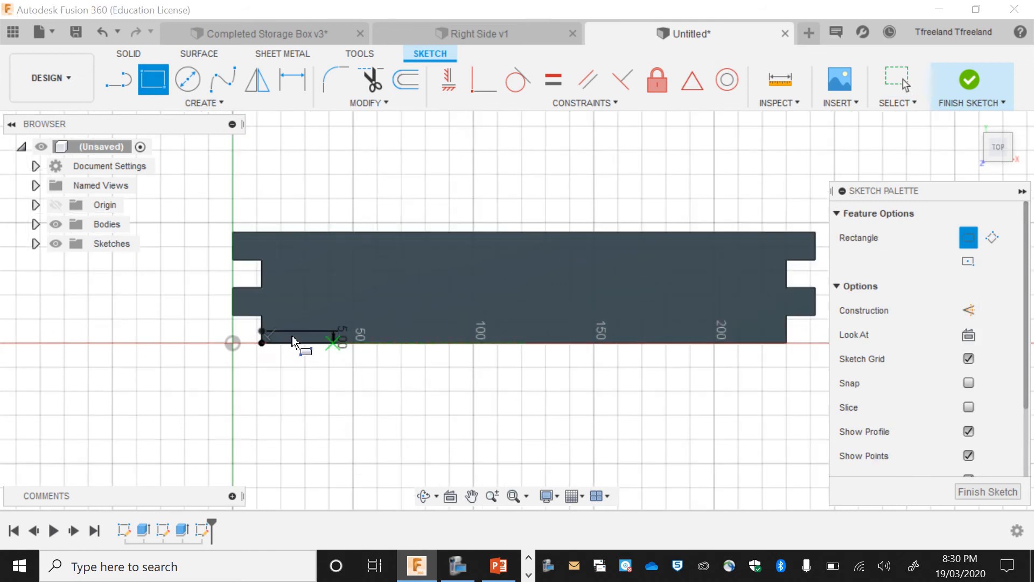
click(260, 331)
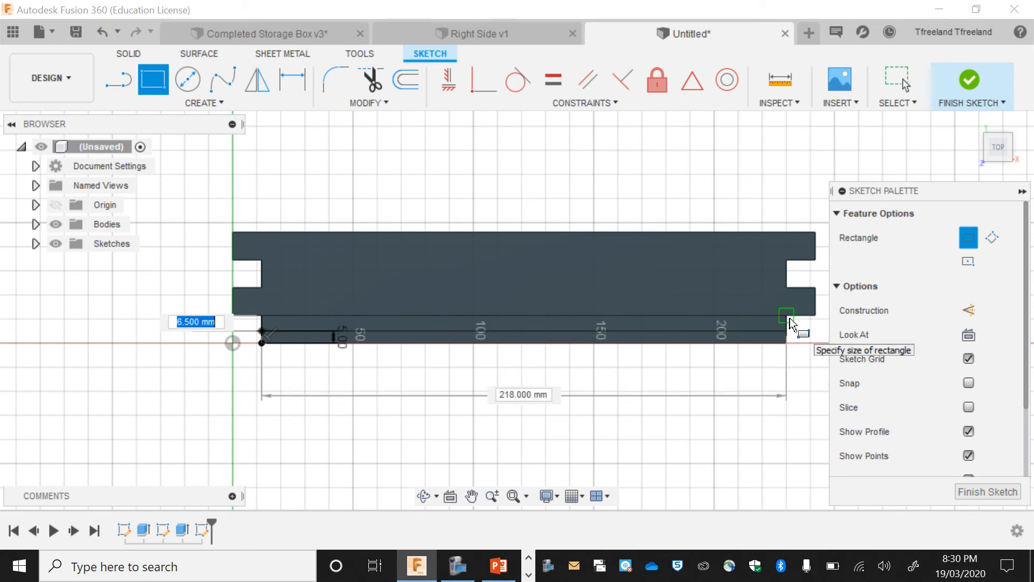
key(Tab)
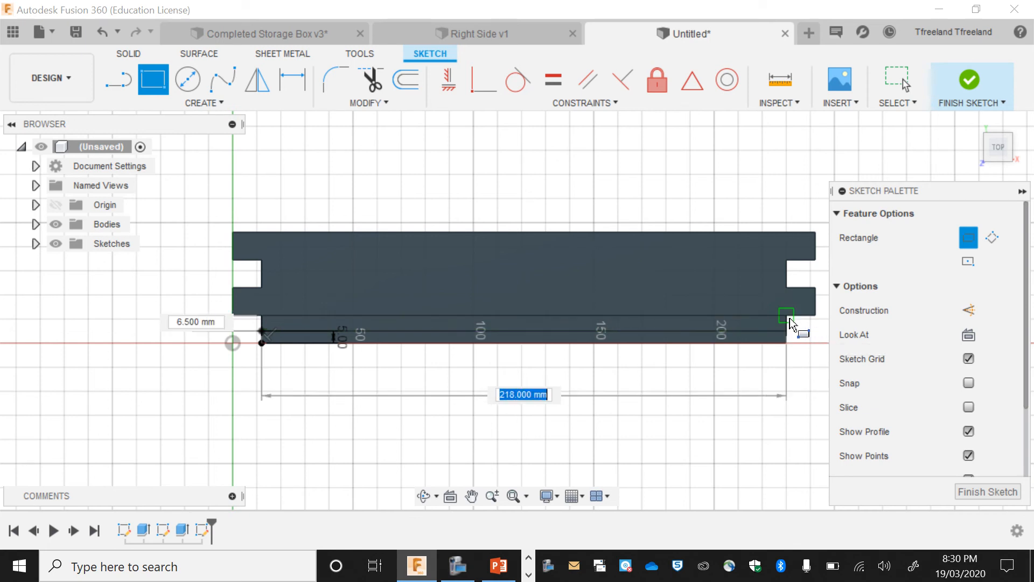
text(5)
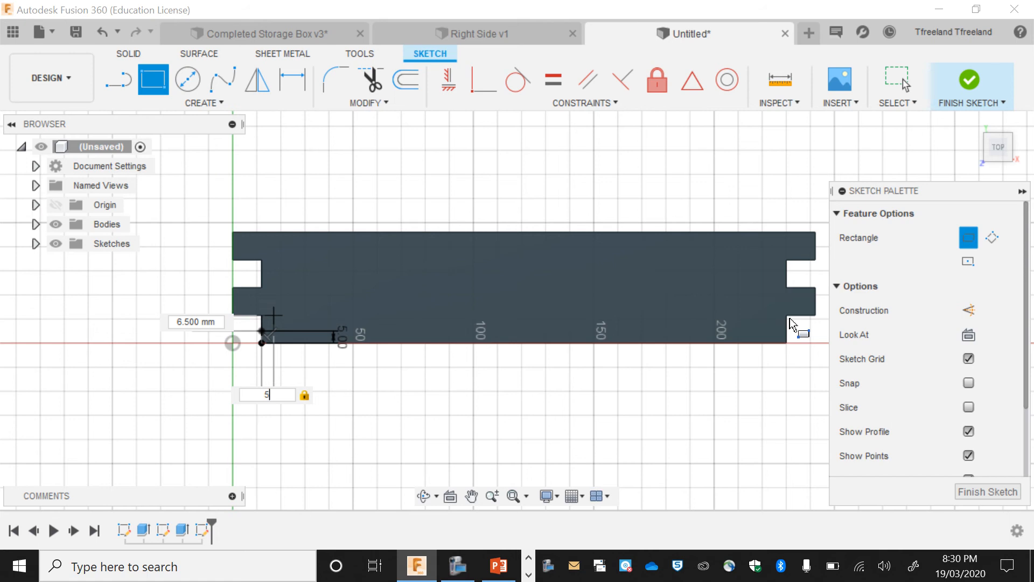
text(1)
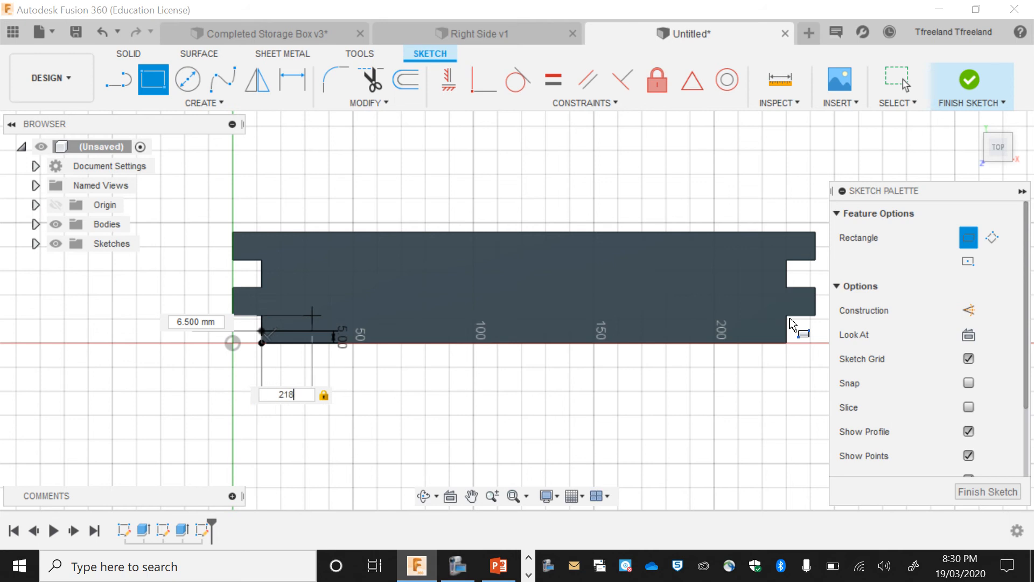
text(8)
key(Tab)
text(5)
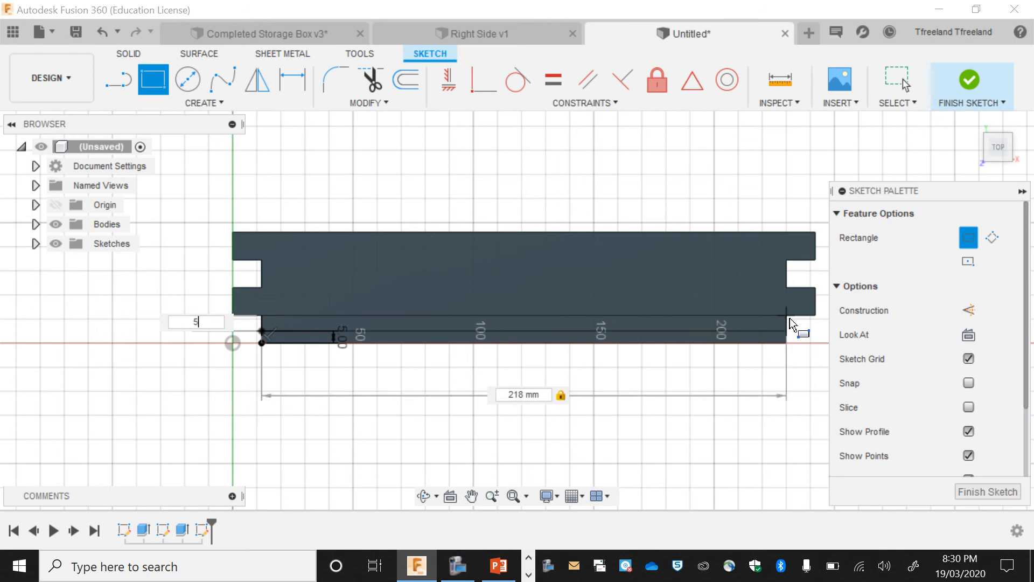
key(Return)
key(Escape)
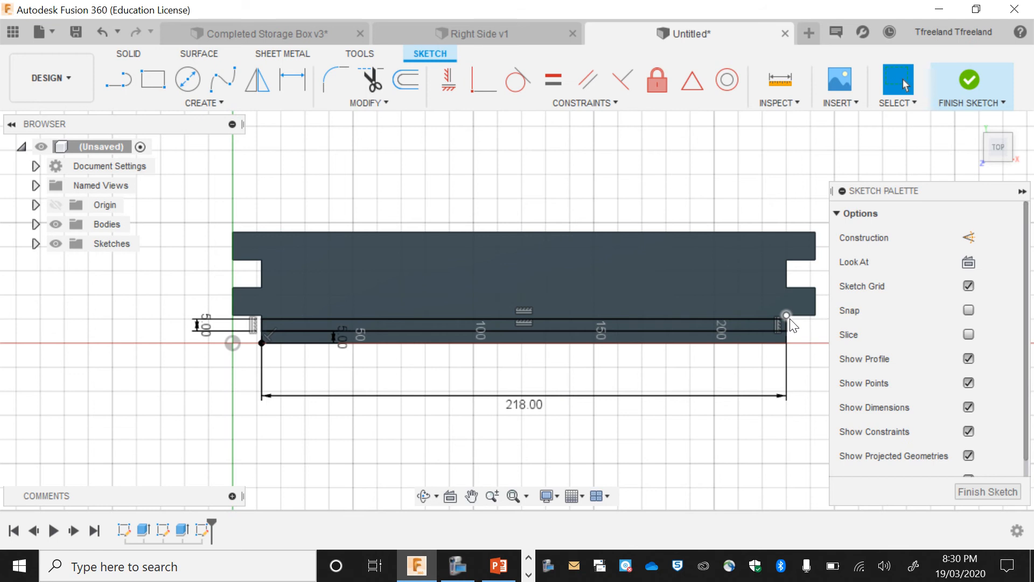
- Finish the sketch and cut the long rectangle into the drawer front with a -5 mm extrusion to form a groove
click(970, 83)
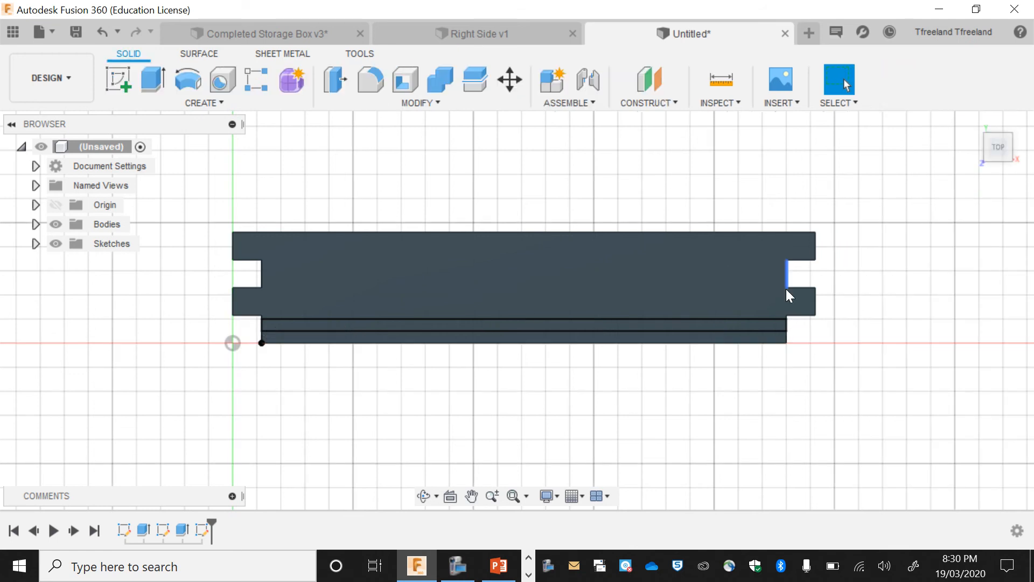
click(768, 325)
key(e)
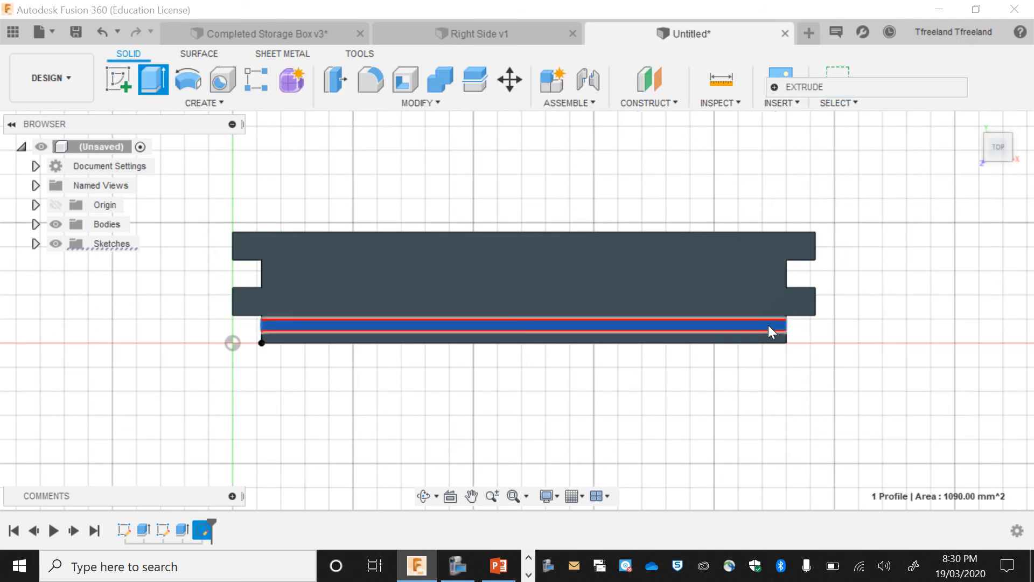
text(3)
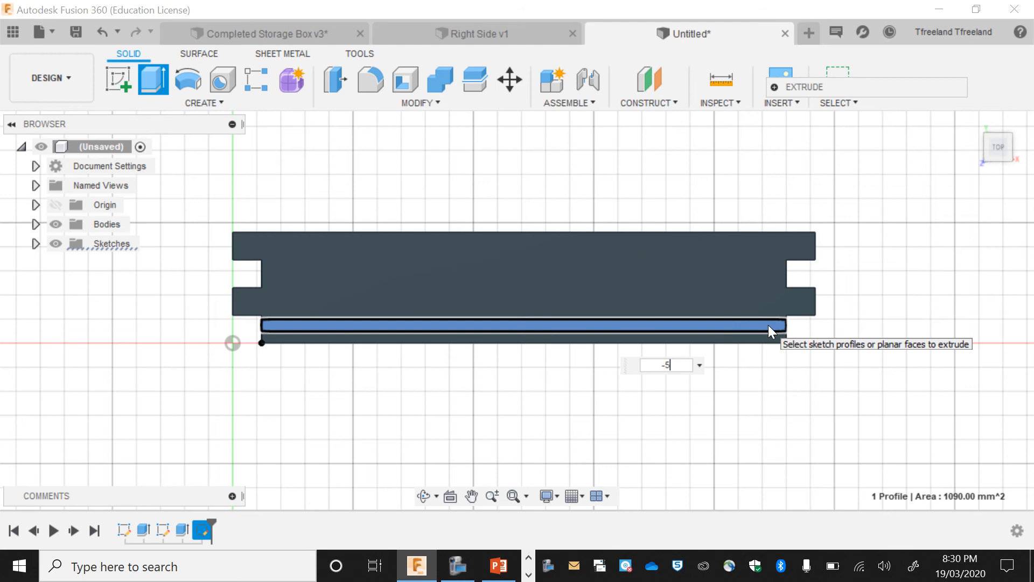
key(Return)
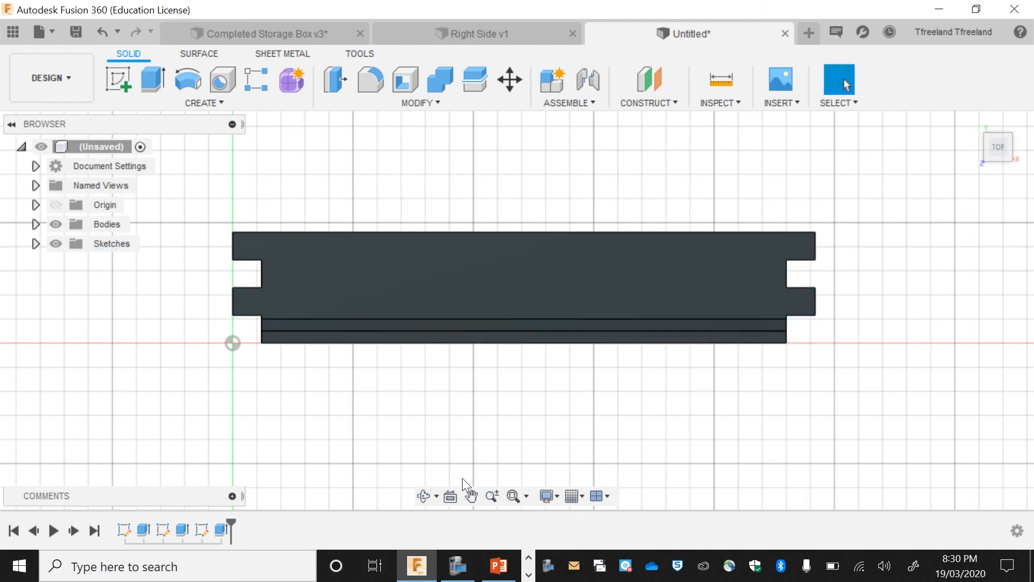
click(424, 496)
drag(447, 390, 501, 381)
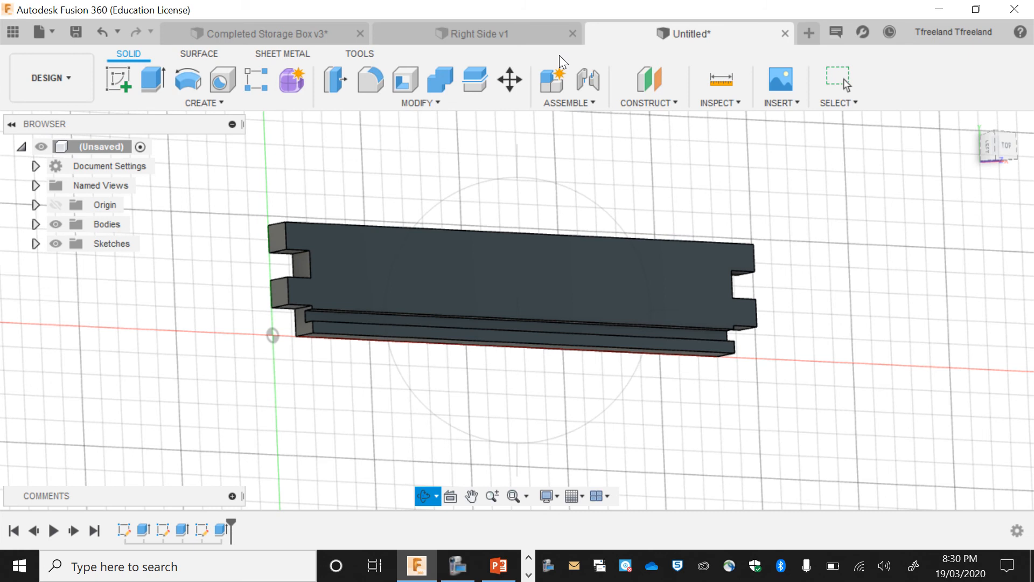
- Save the design as "Drawer front" in the Jewellery folder of Industrial Technology Timber
click(79, 32)
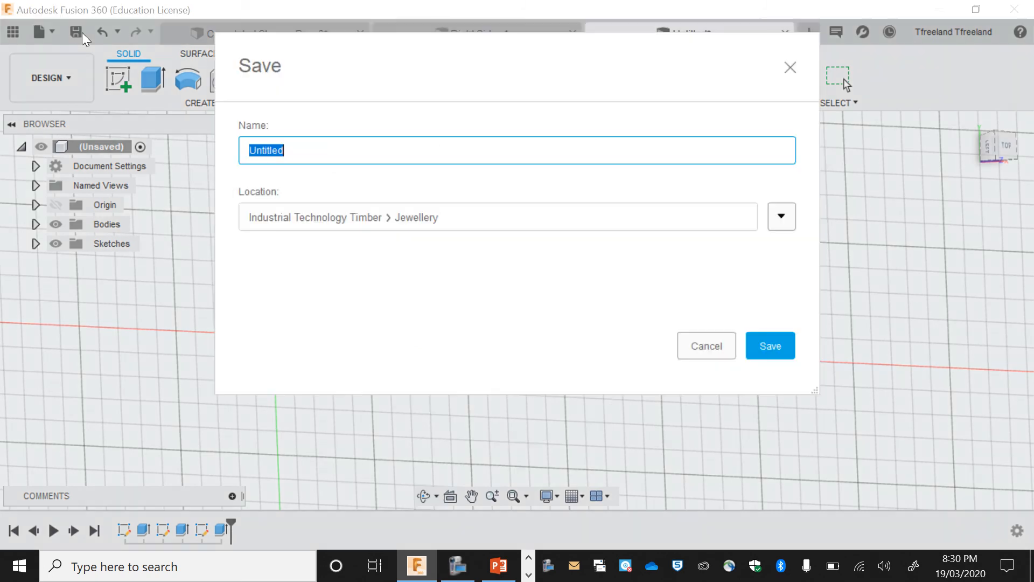
text(Drawer front)
key(Return)
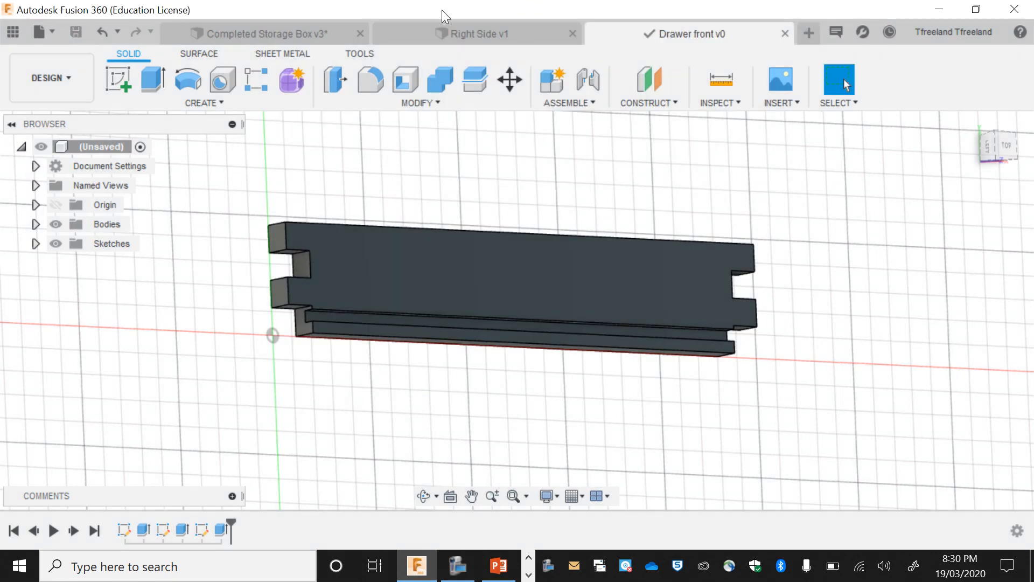
- Switch to the Right Side design and bring up the options for the Right Side file in the Jewellery folder
click(457, 35)
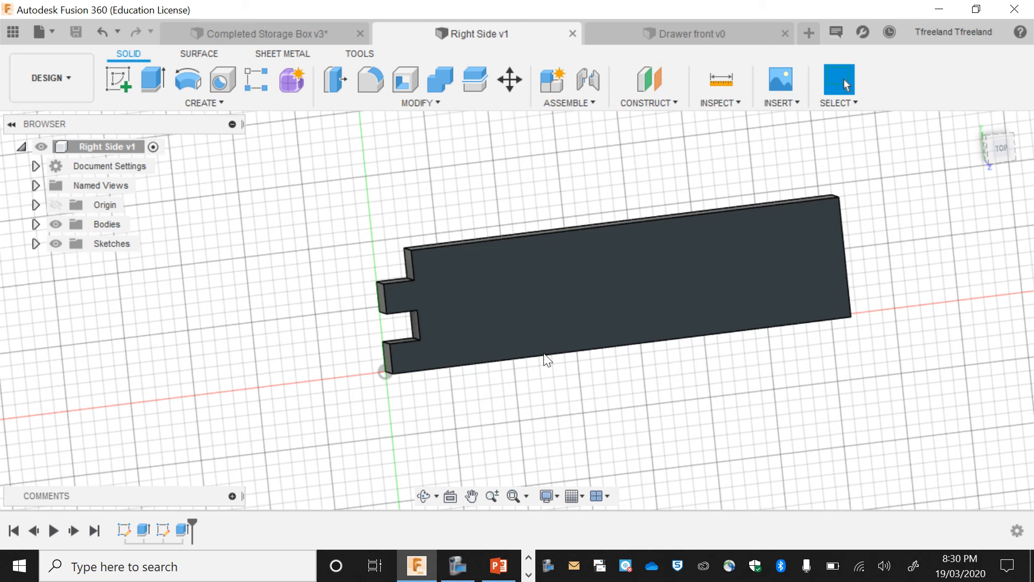
click(13, 32)
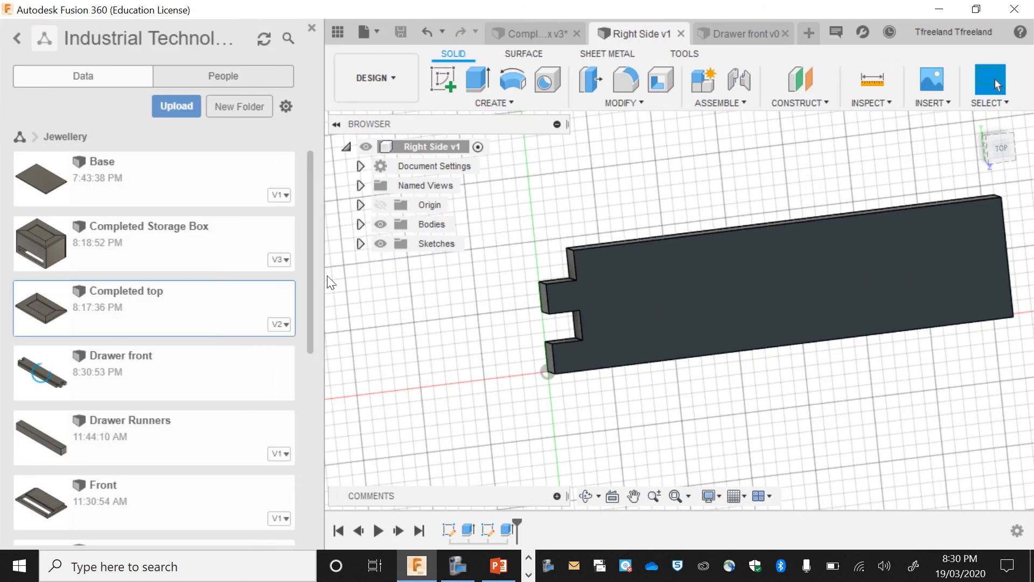
scroll(125, 369, down, 5)
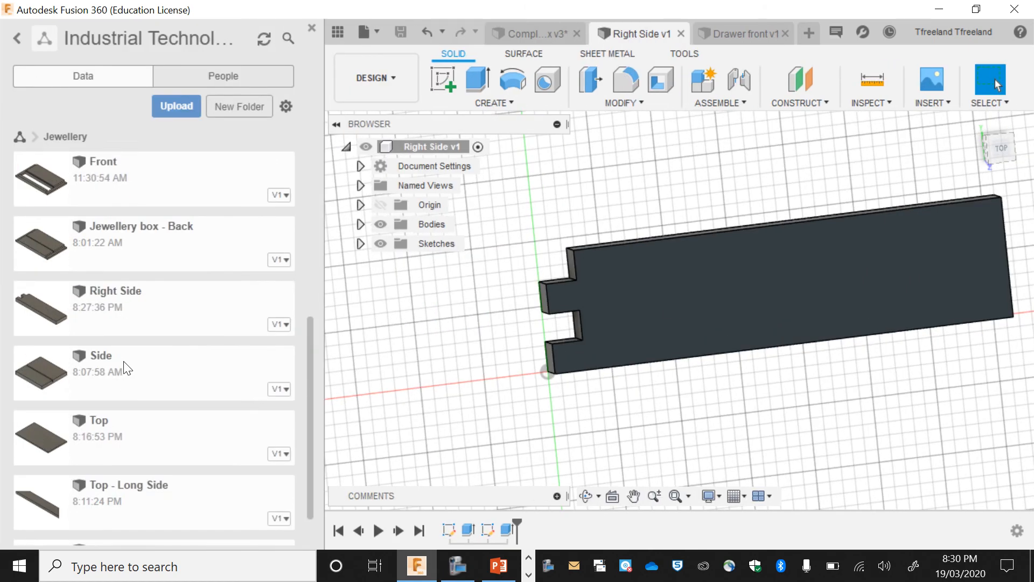
right_click(149, 314)
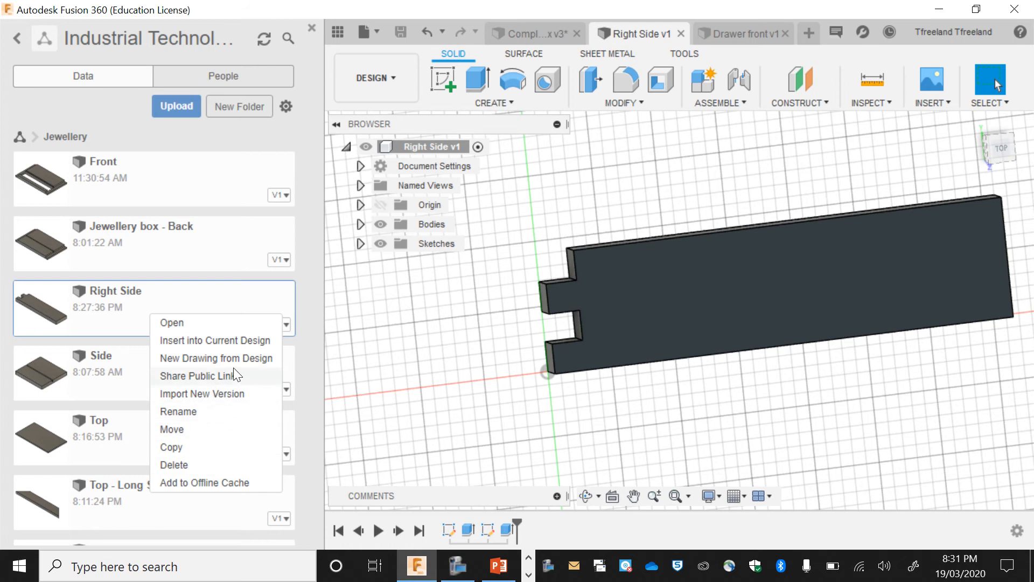
click(429, 277)
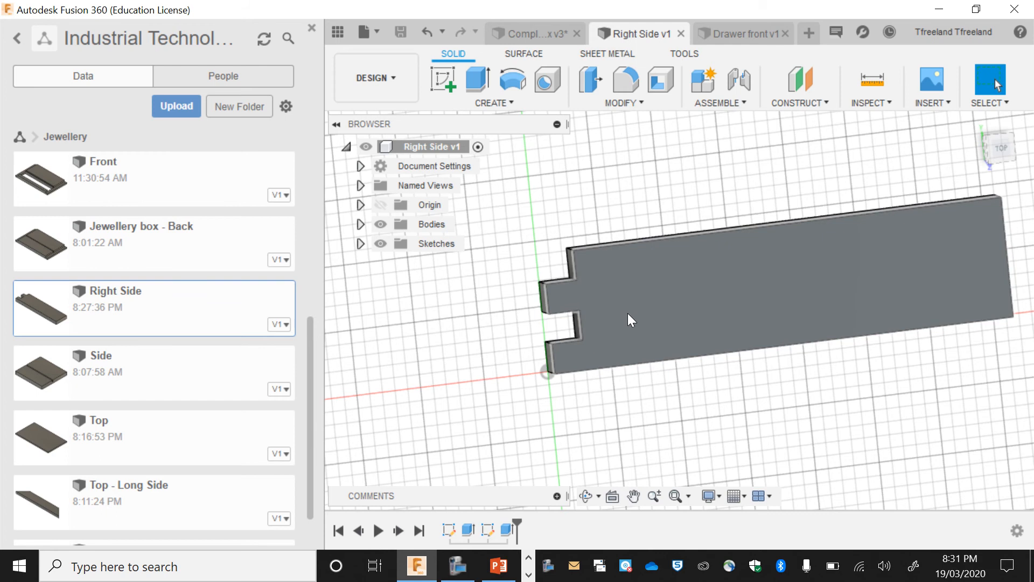
- Select the right side board's large face and bring up the Right Side file's options again
click(629, 312)
right_click(628, 312)
click(459, 289)
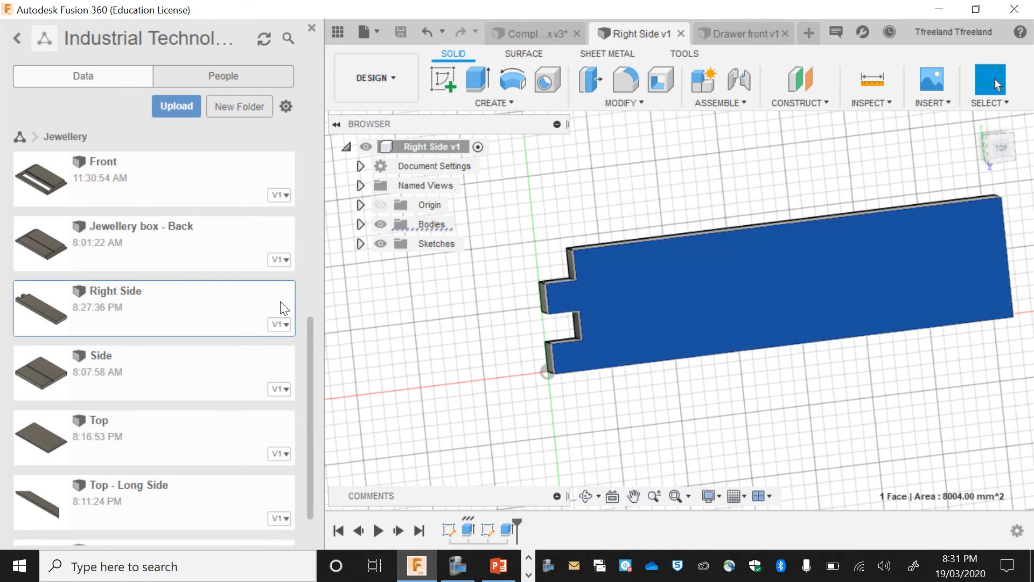
right_click(213, 307)
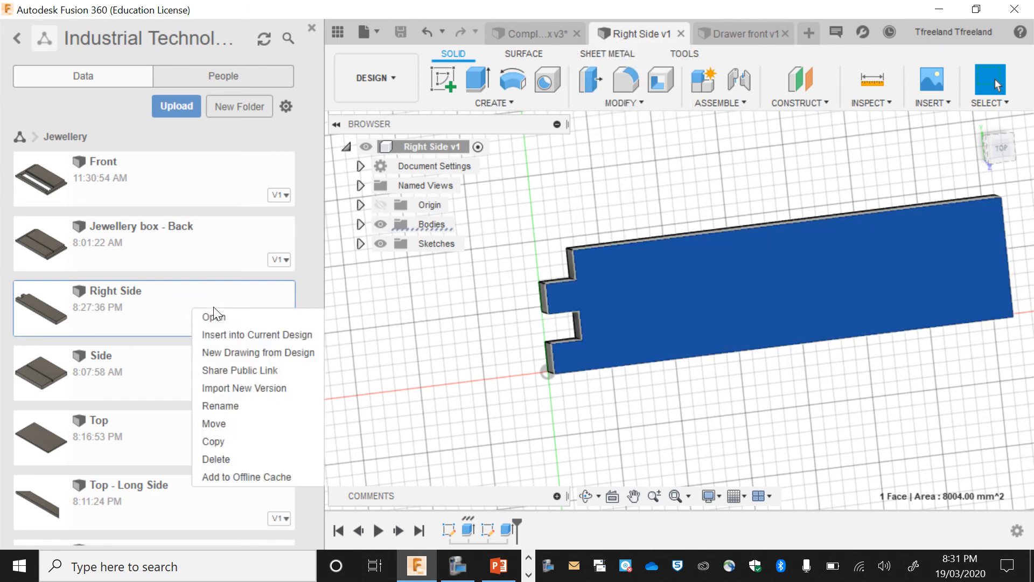
click(457, 566)
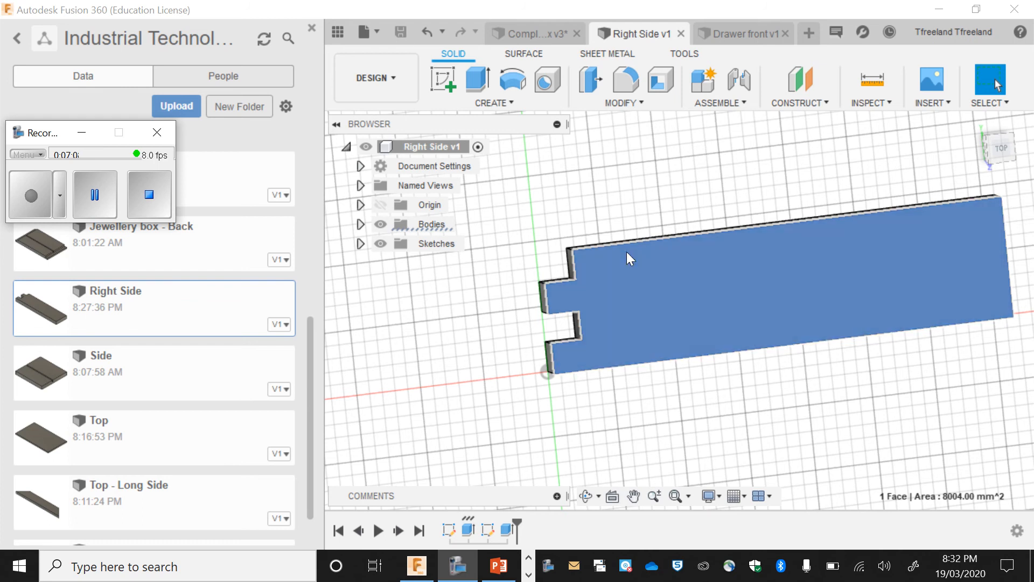
- Start a sketch on the right side board's large face and draw a 5 mm line up the jointed end from the origin corner
click(442, 74)
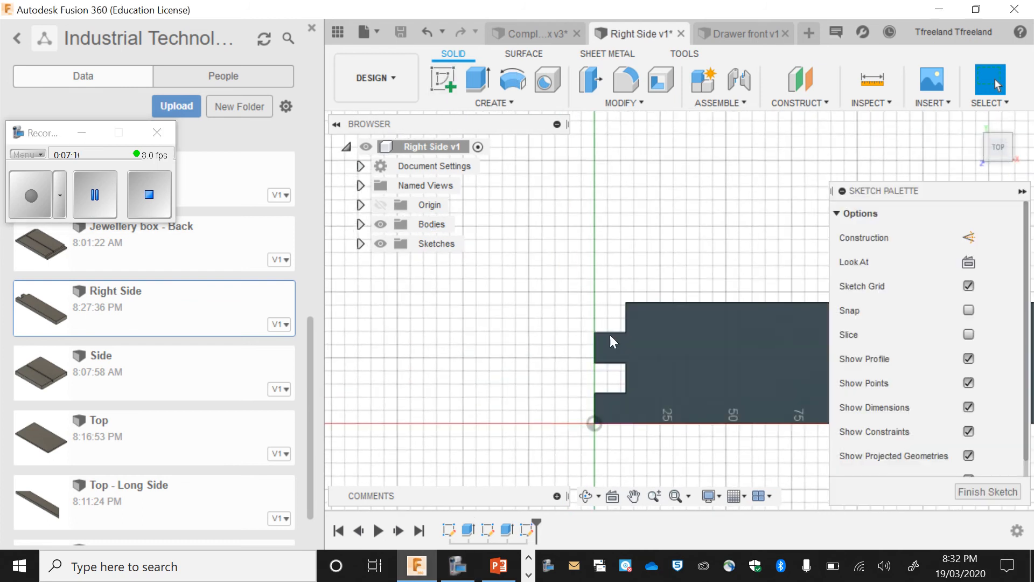
click(673, 400)
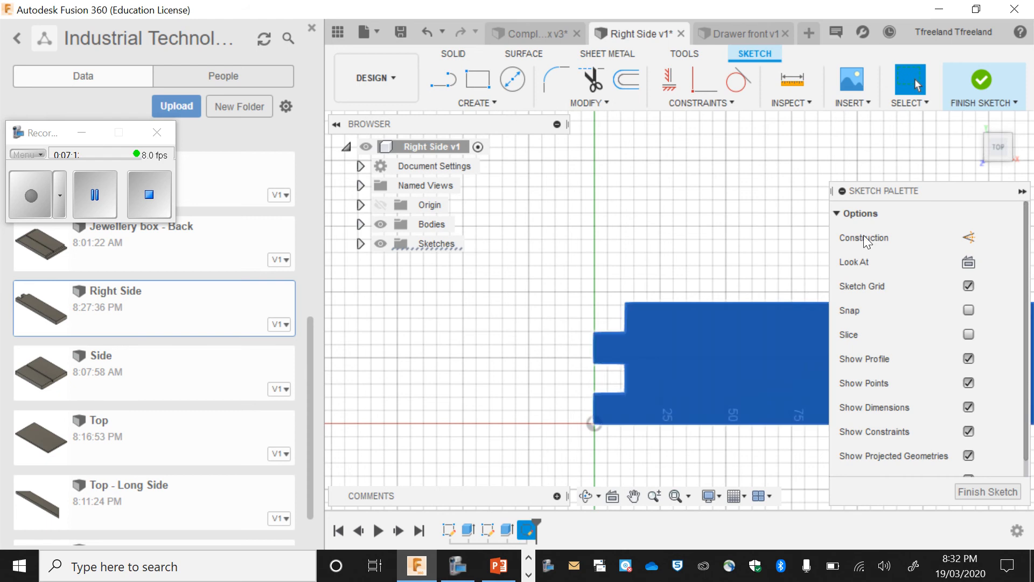
click(841, 190)
click(587, 496)
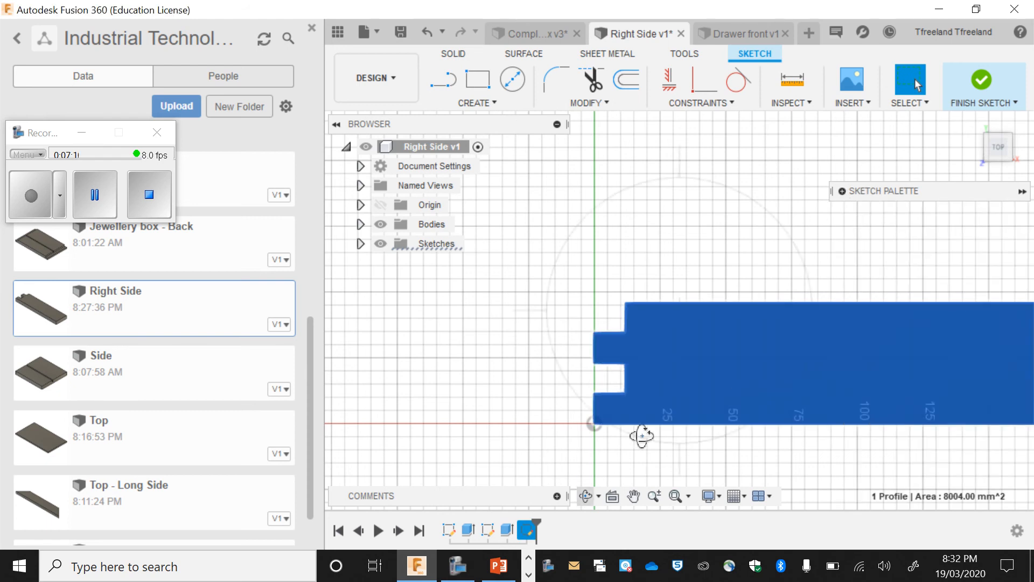
mouse_move(641, 434)
mouse_down()
mouse_move(543, 397)
mouse_move(570, 385)
mouse_move(623, 392)
mouse_move(616, 420)
mouse_move(557, 414)
mouse_up()
click(634, 498)
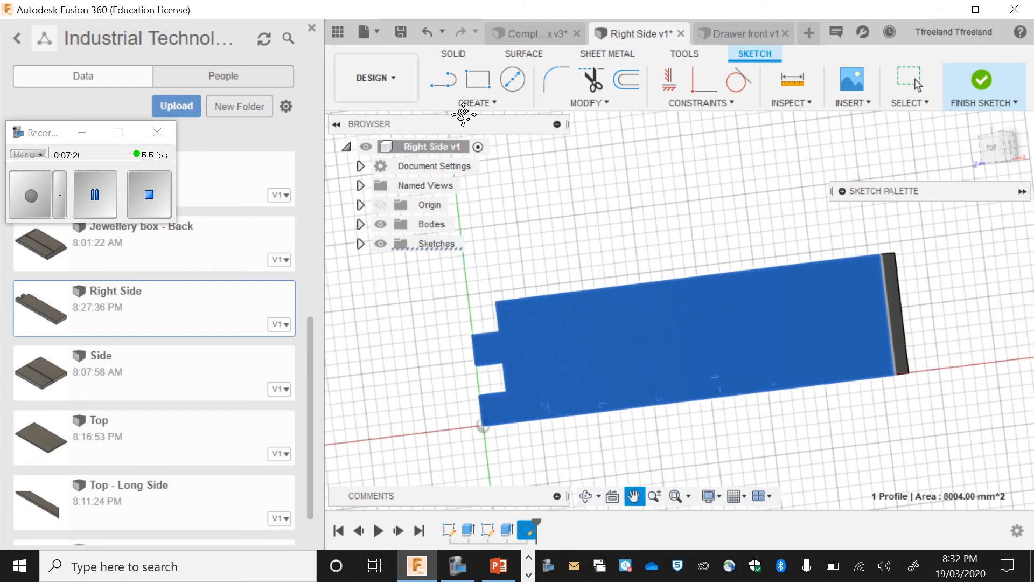
click(450, 84)
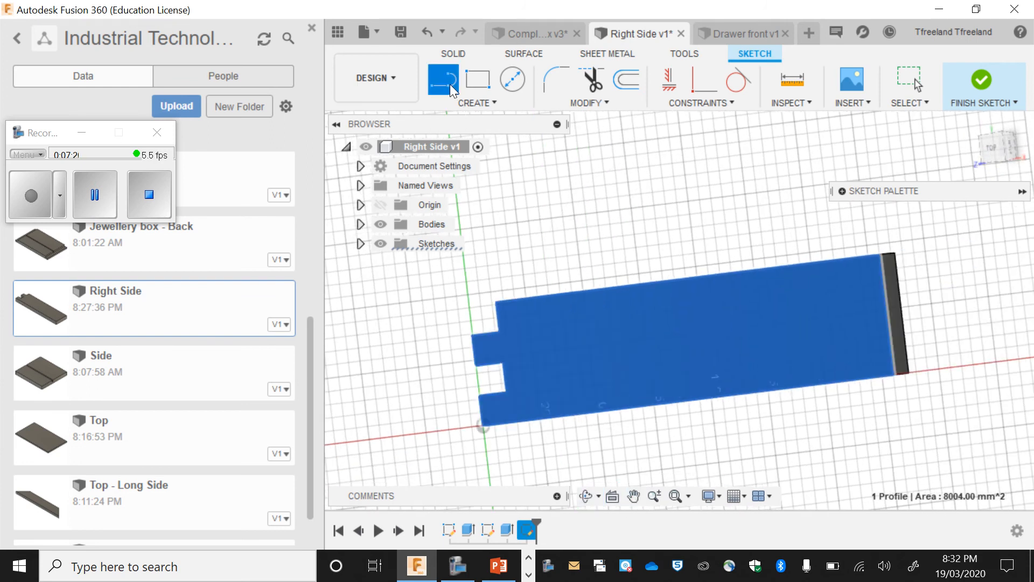
click(481, 427)
text(5)
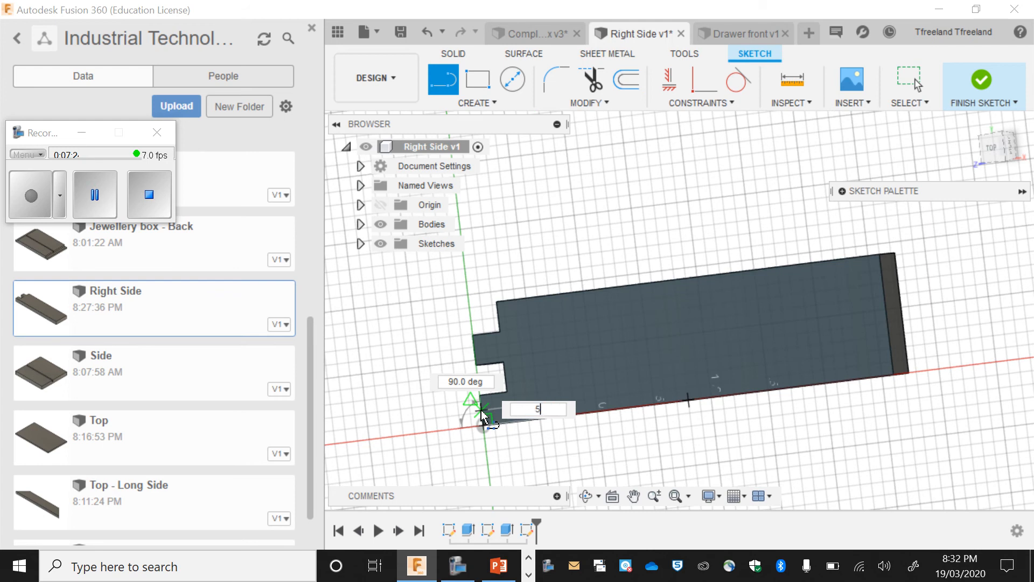
key(Return)
- Draw a rectangle 5 mm high and 180 mm long across the board, starting at the 5 mm line above its lower edge
click(476, 78)
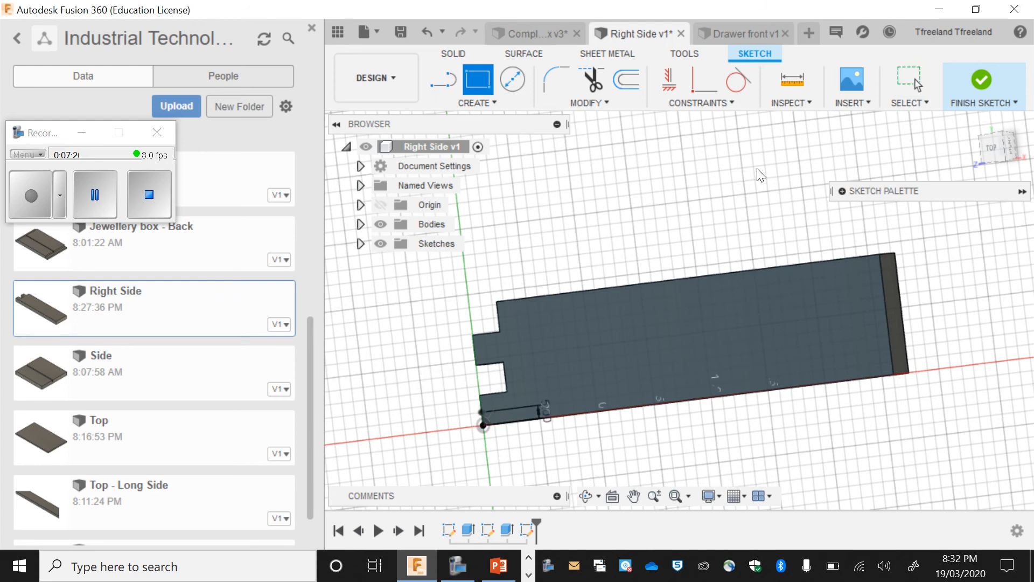
click(842, 191)
click(968, 309)
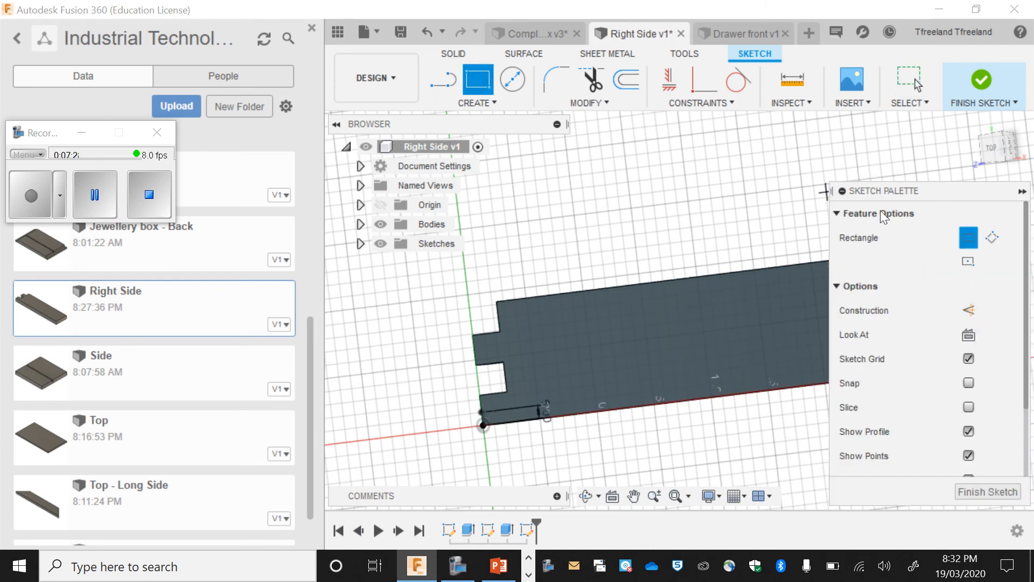
click(842, 191)
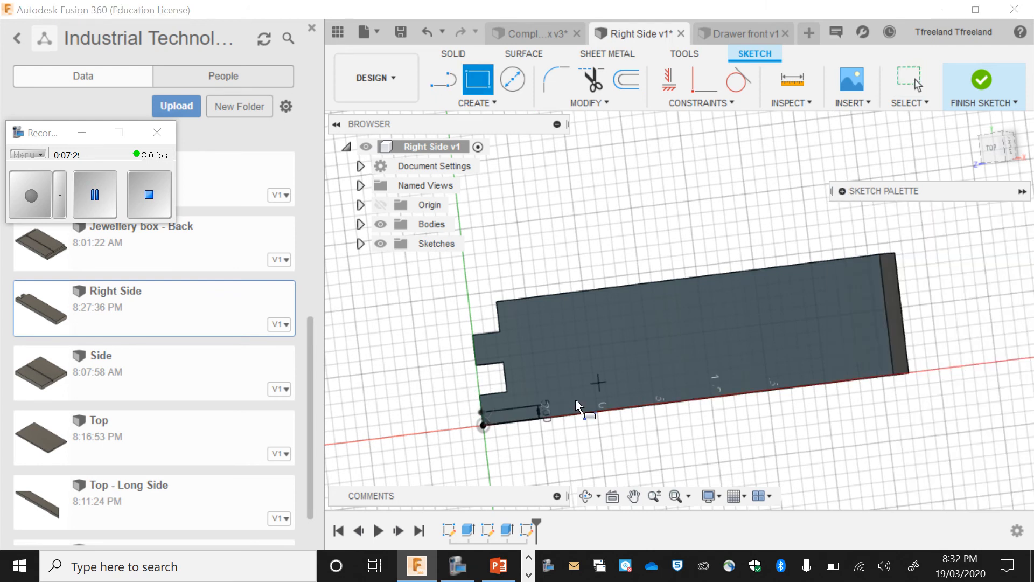
click(484, 423)
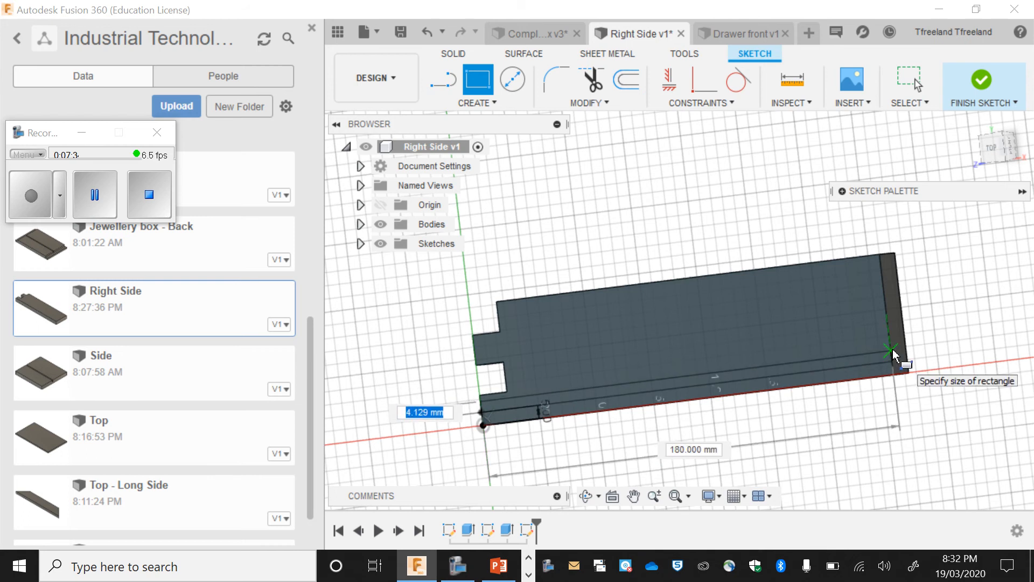
text(5)
key(Return)
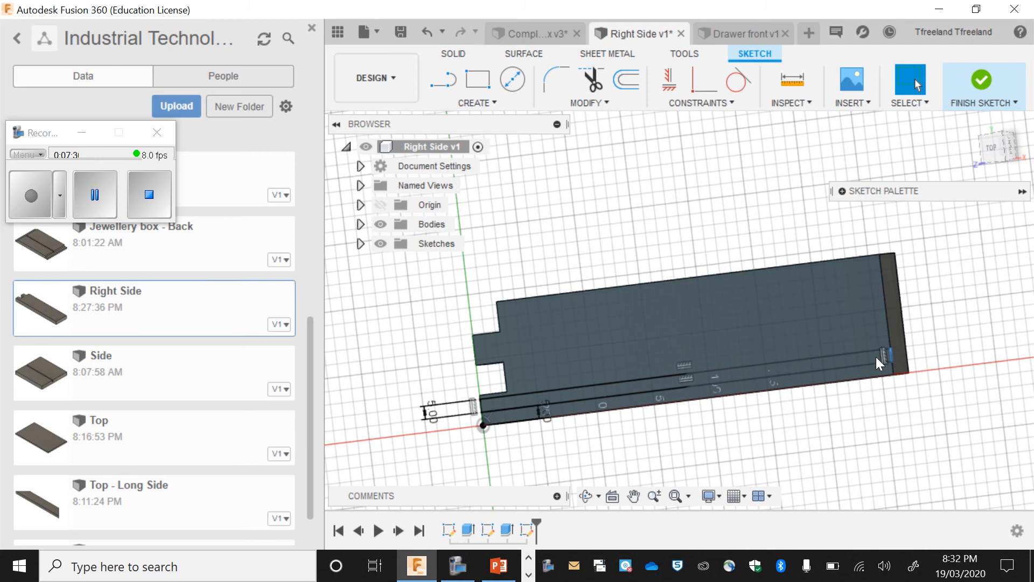
- Cut the long strip into the board with a -5 mm extrusion and save the Right Side design as a new version
scroll(836, 364, up, 3)
click(835, 364)
scroll(835, 364, down, 4)
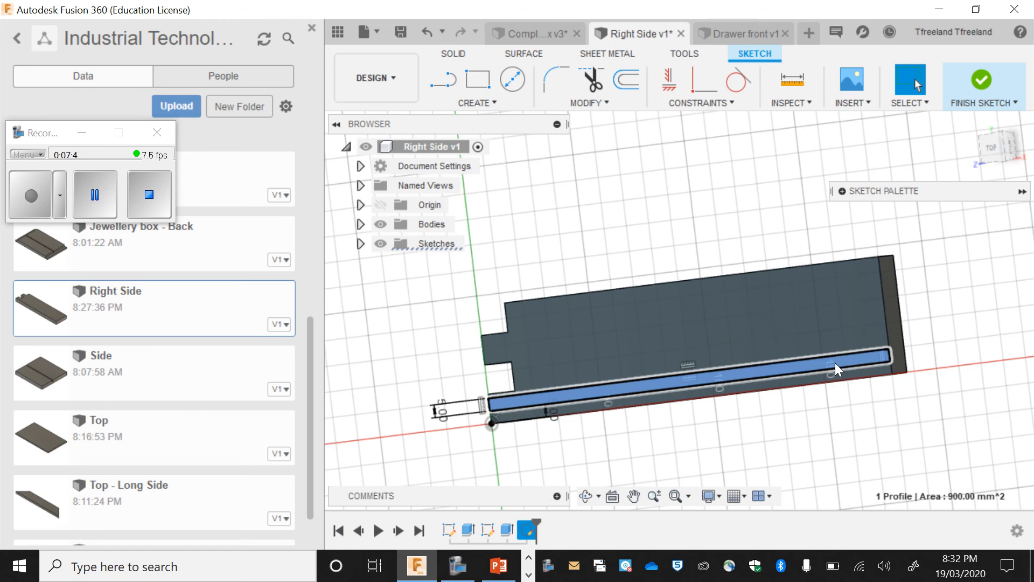
key(e)
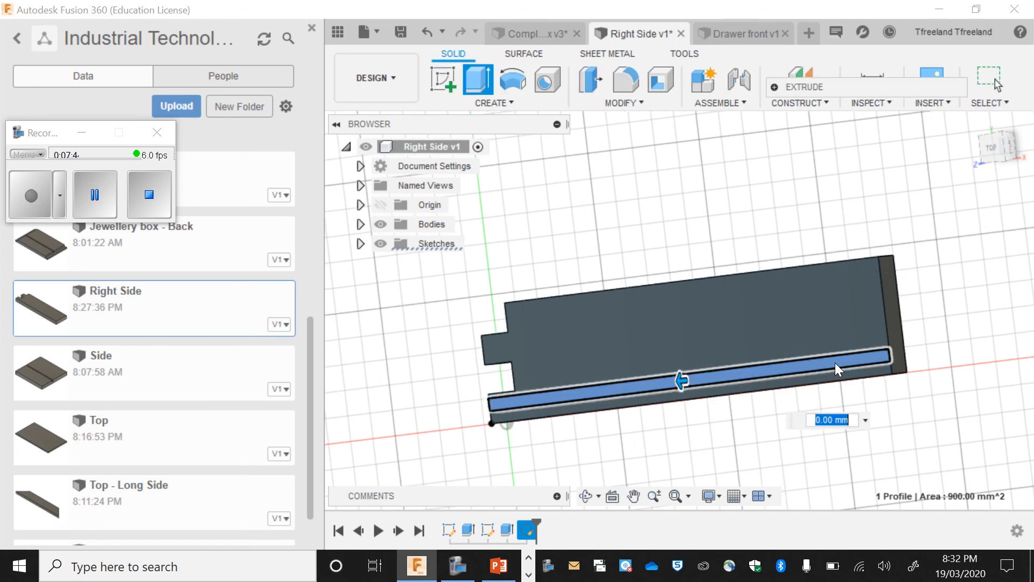
text(-5)
key(Return)
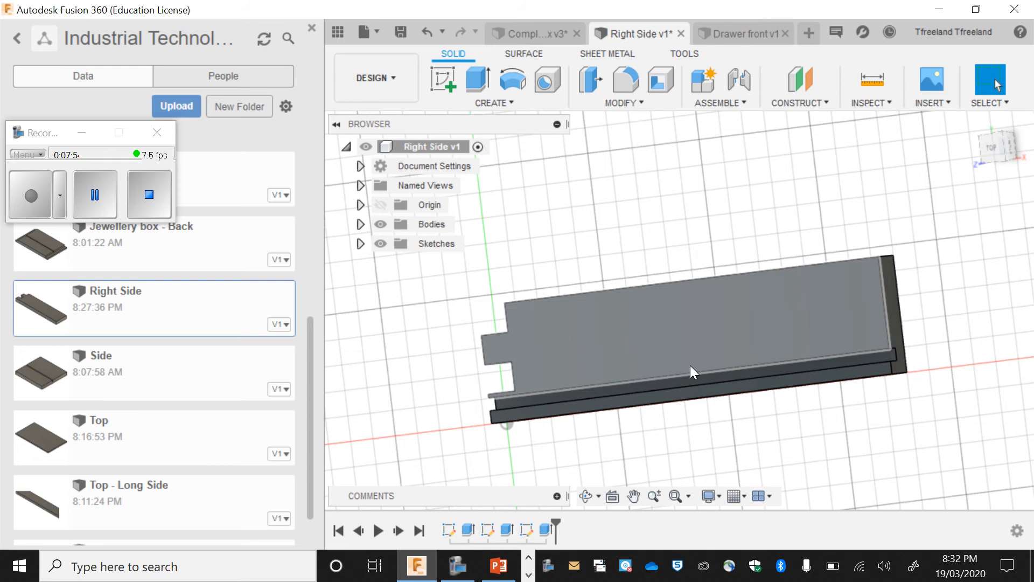
click(399, 31)
click(525, 303)
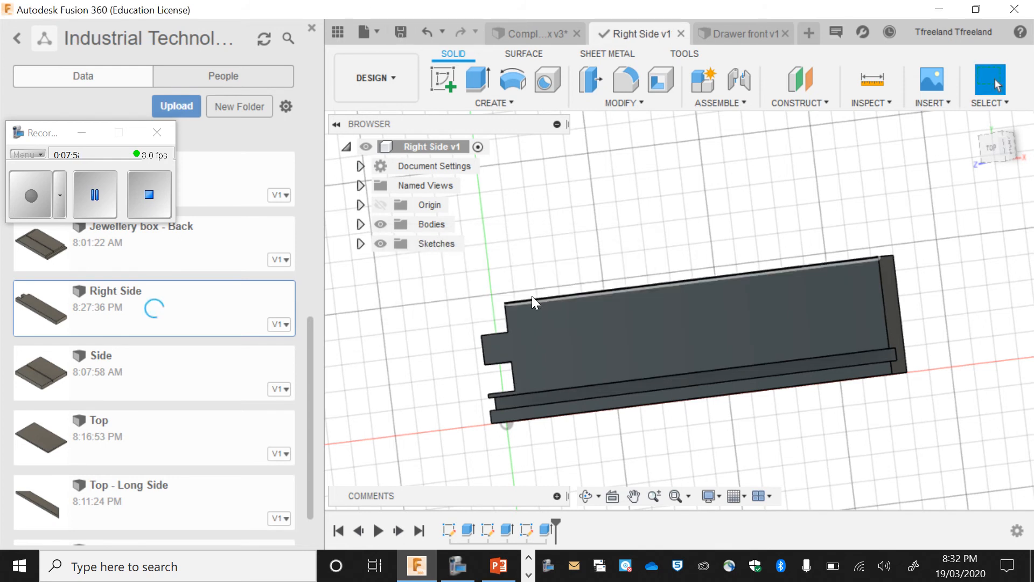
- Create a new design and sketch a 180 by 46 mm rectangle from the origin on the horizontal plane
click(809, 32)
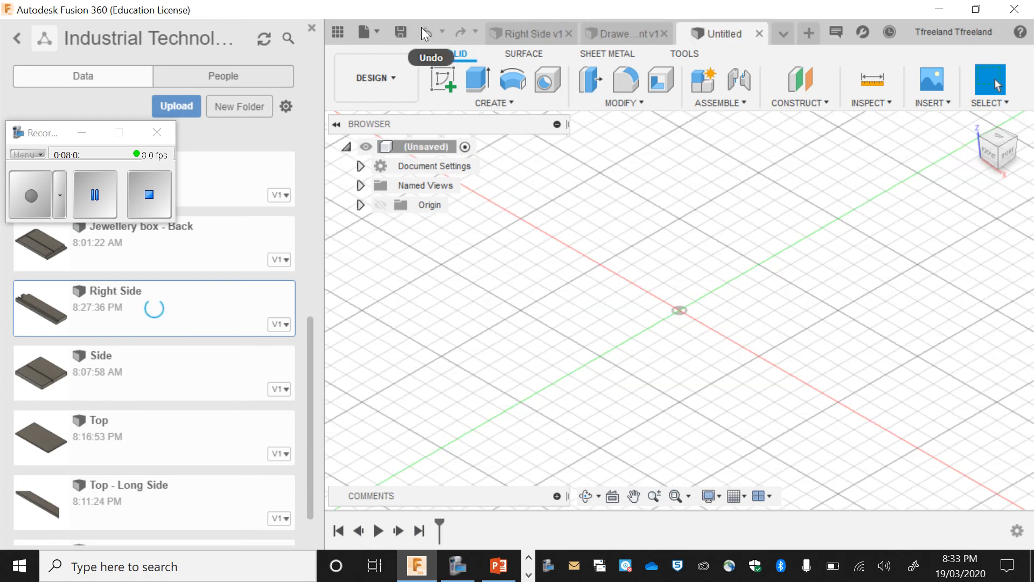
click(442, 80)
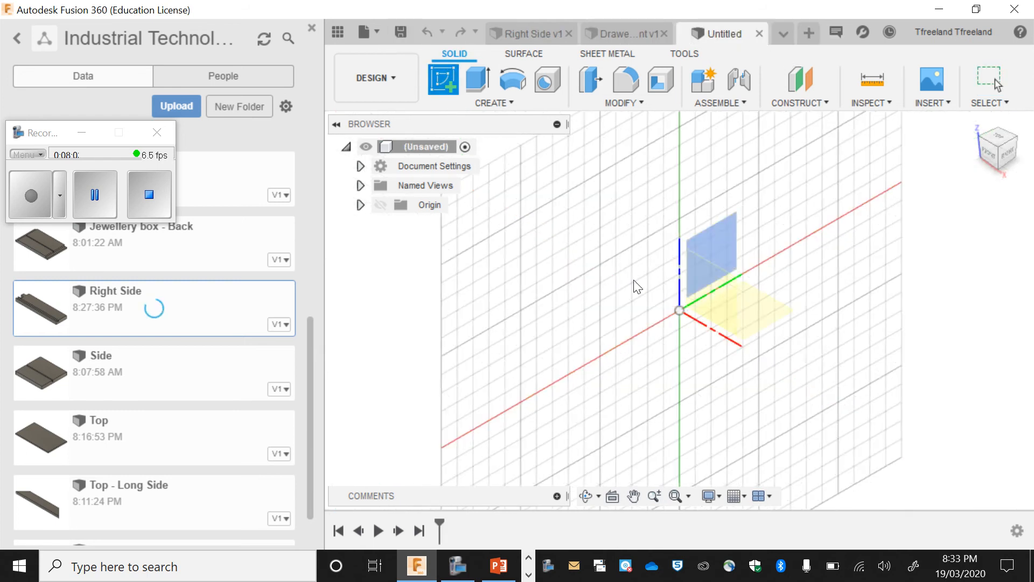
click(751, 319)
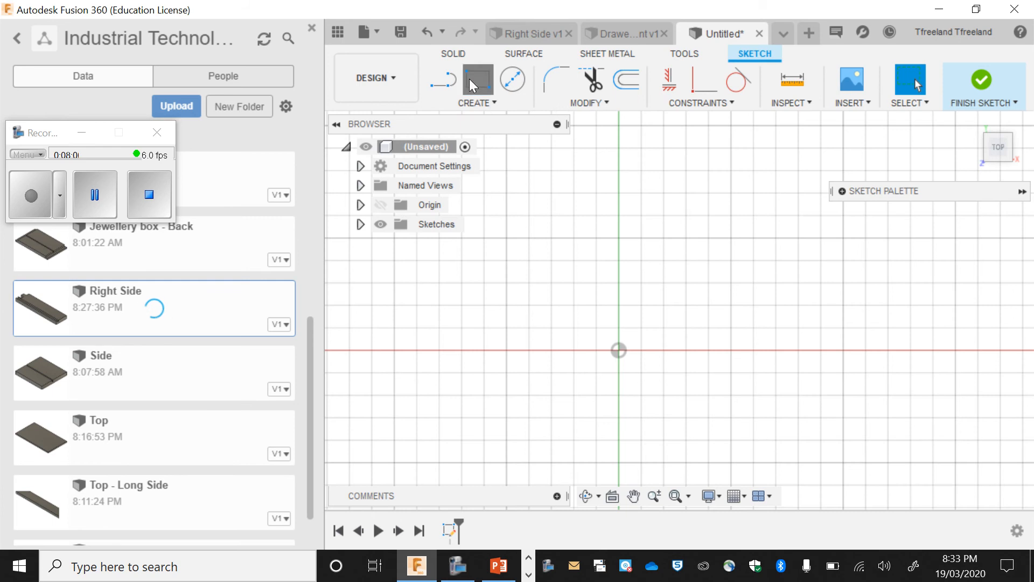
click(470, 79)
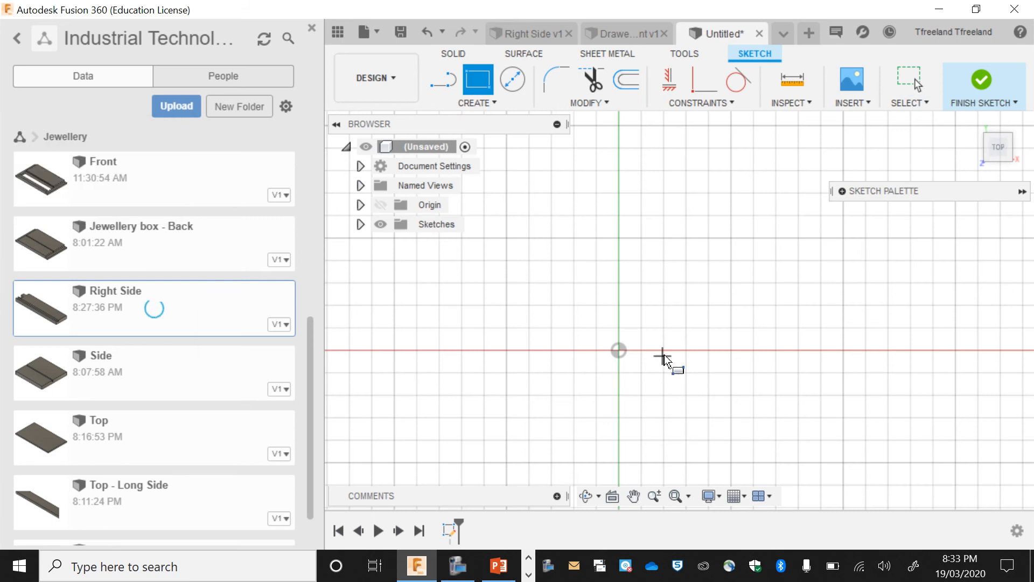
click(618, 350)
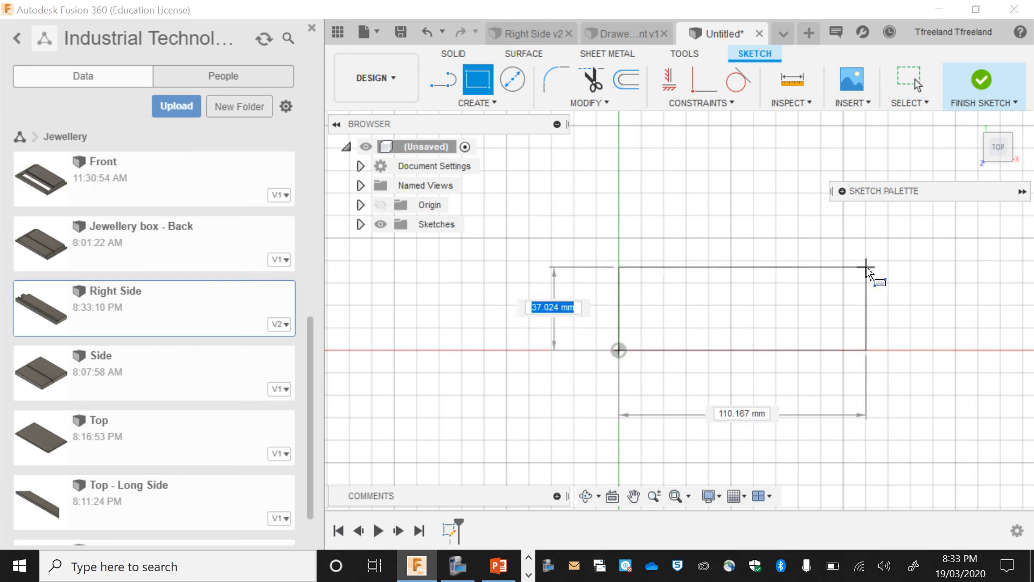
text(46)
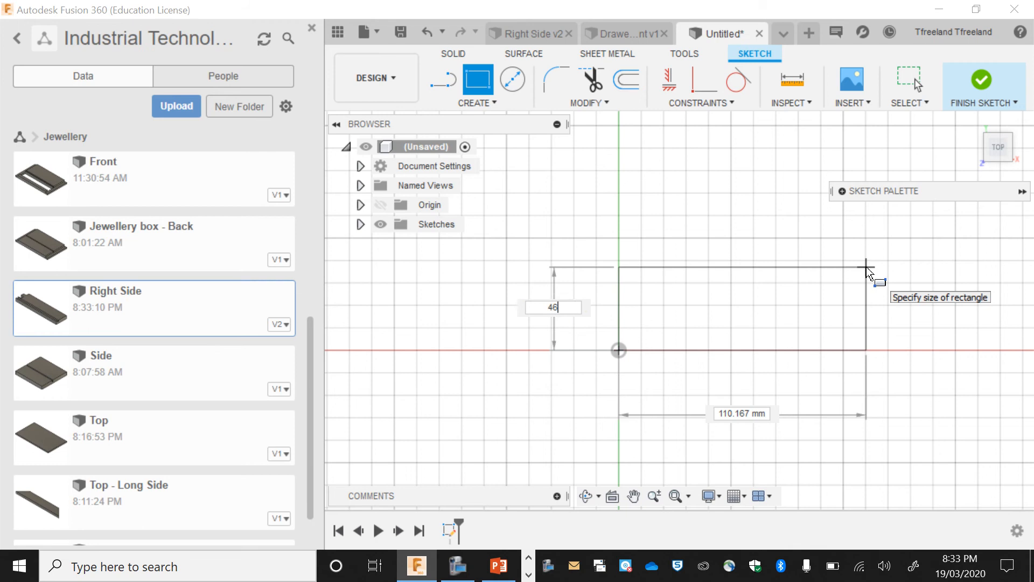
key(Tab)
text(1)
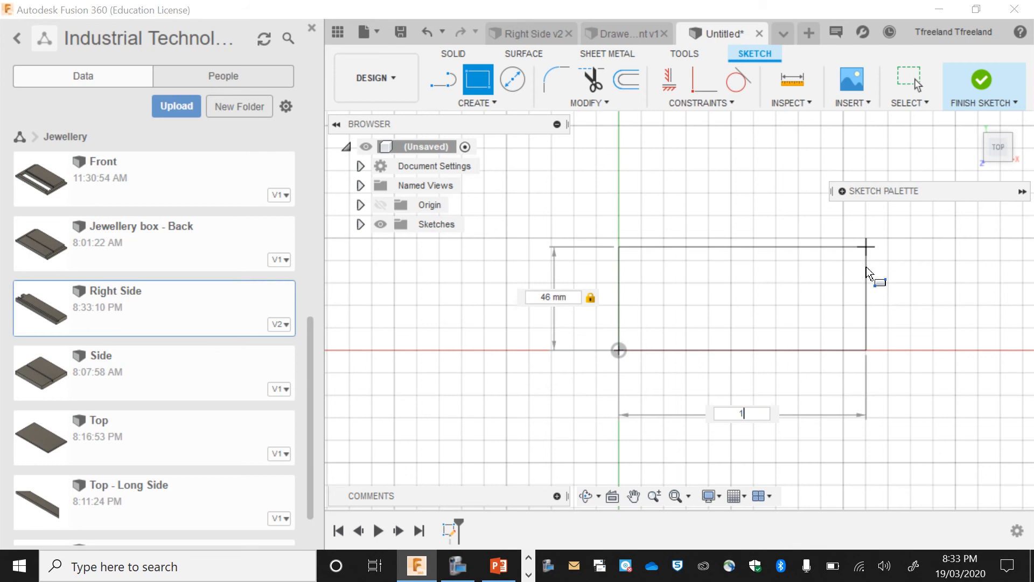
key(Return)
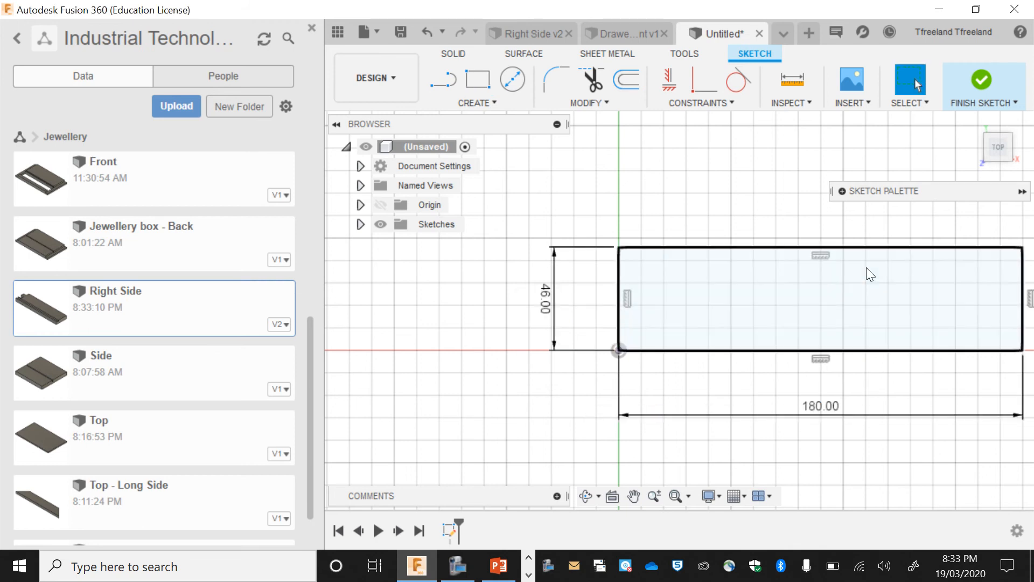
- Extrude the rectangle 12 mm to form the board
key(e)
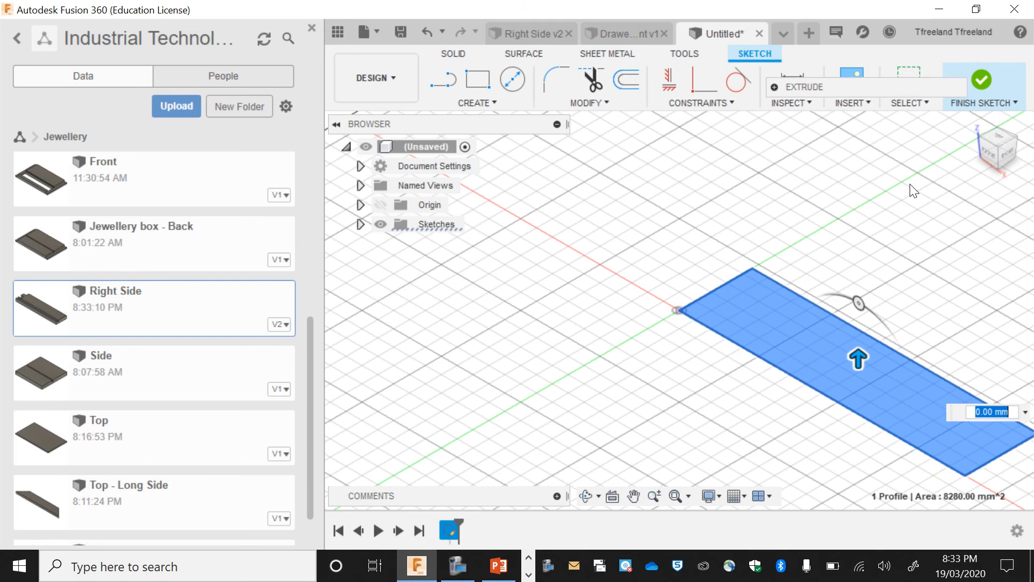
text(2)
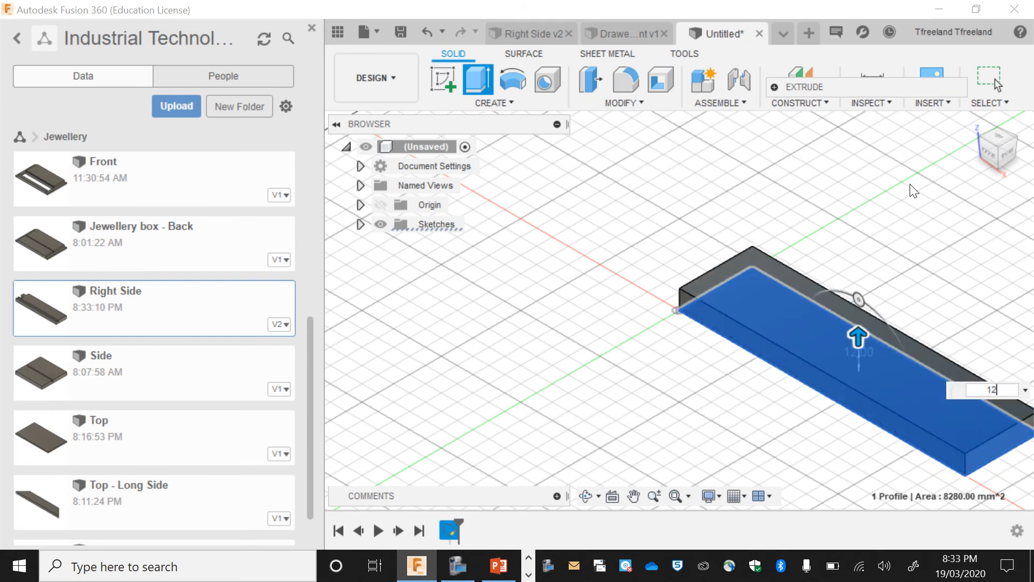
key(Return)
- Sketch a 12 mm wide construction rectangle on the board's top face, spanning its full height at the origin end
click(455, 86)
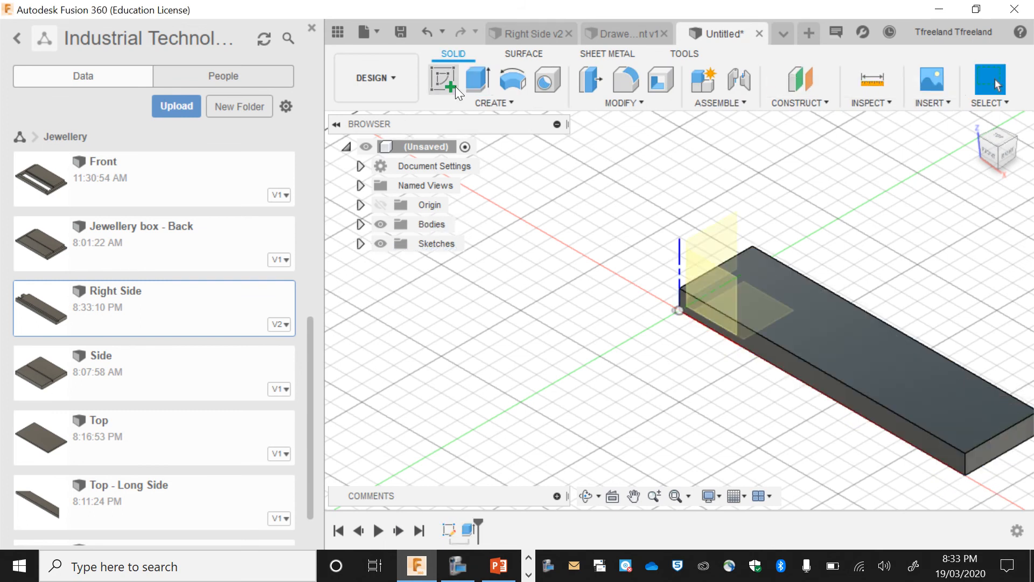
click(787, 291)
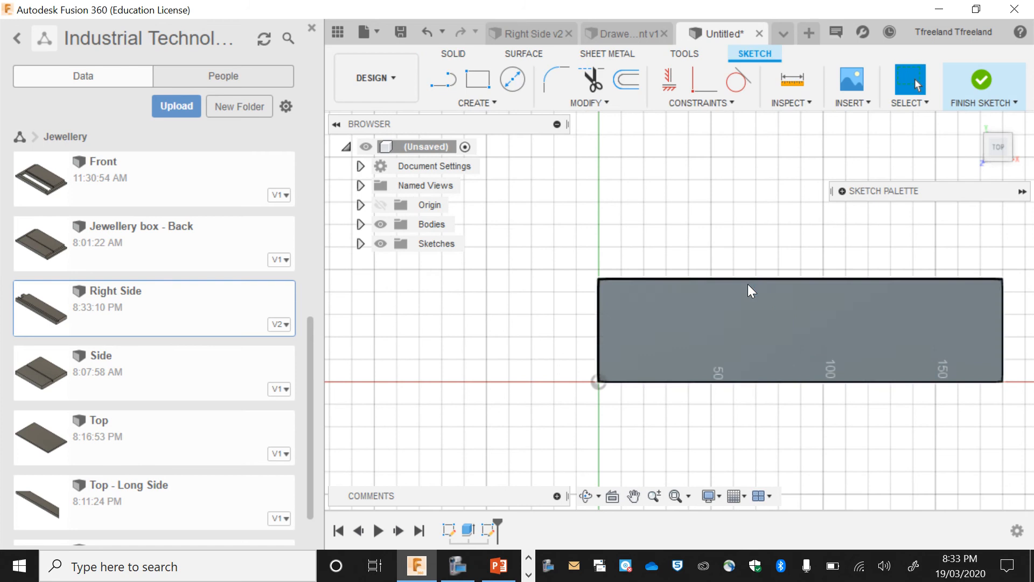
click(478, 81)
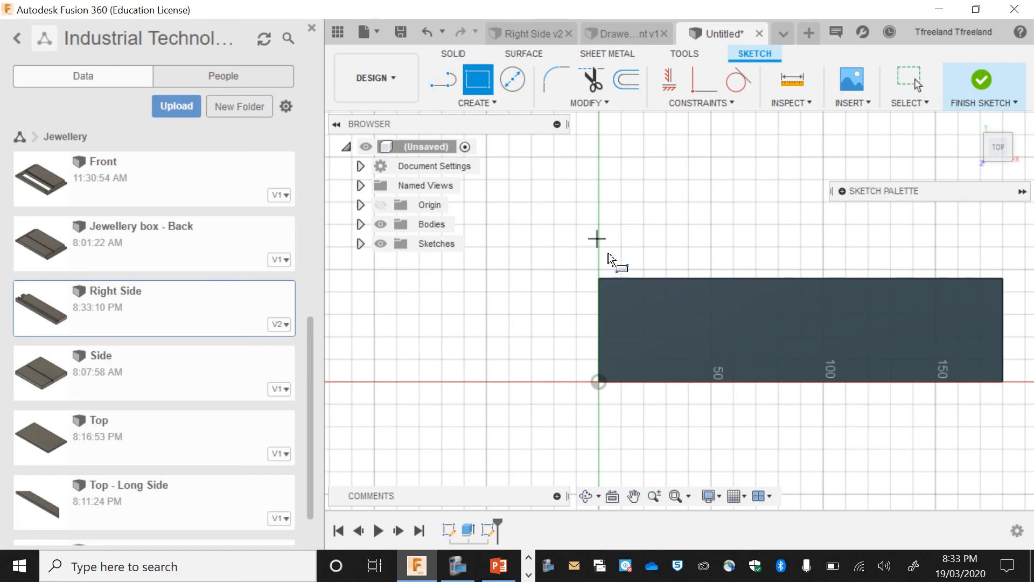
click(842, 191)
click(969, 310)
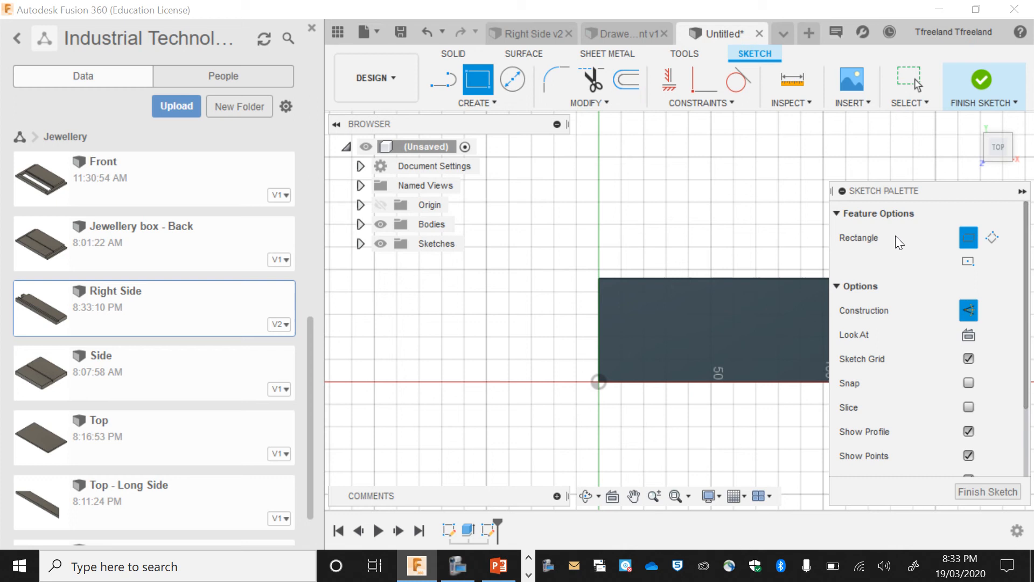
click(842, 192)
click(598, 278)
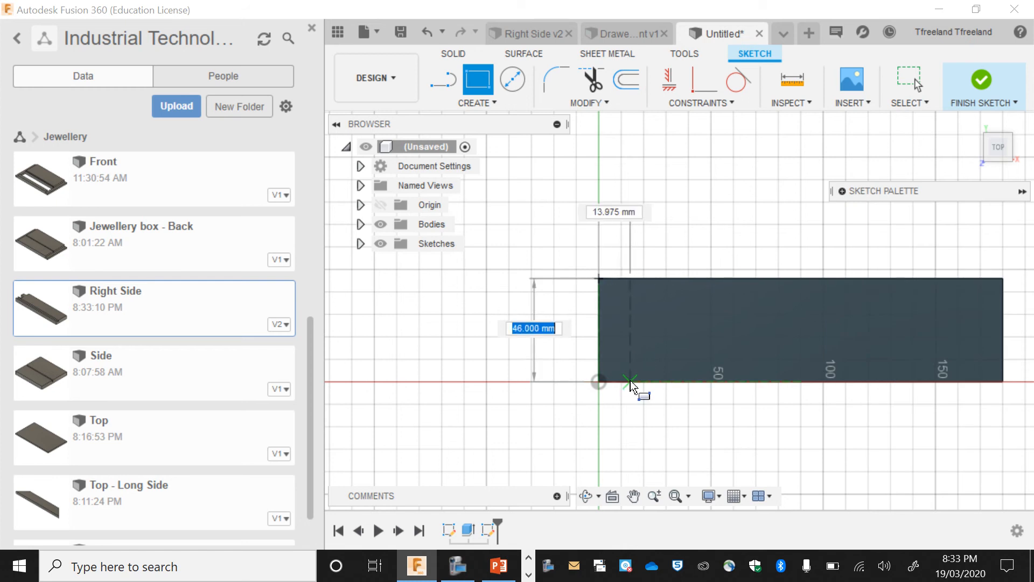
key(Tab)
text(12)
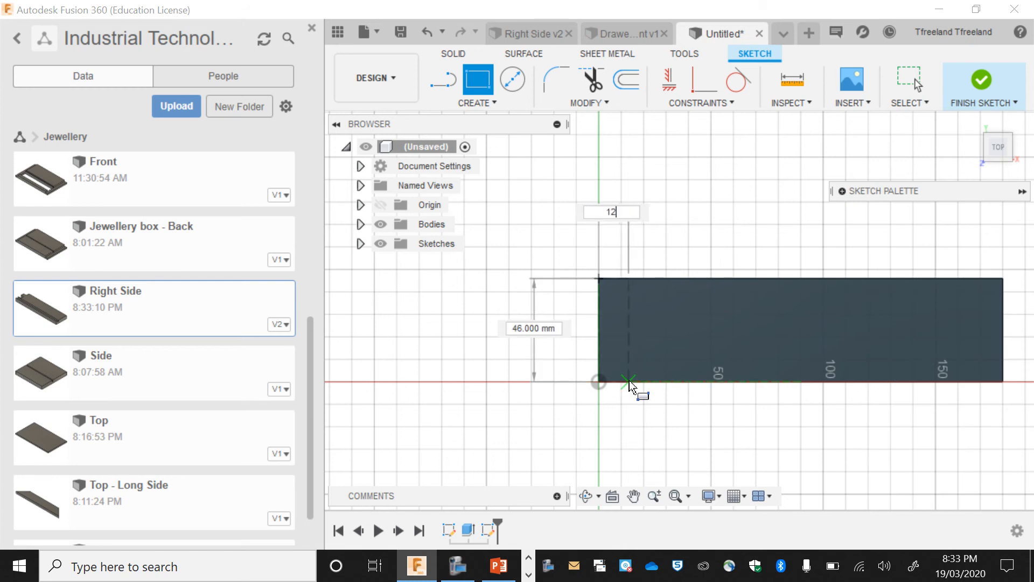
key(Return)
key(Escape)
- Draw an 11.5 mm solid line from the origin up the board's end edge, with construction mode off
click(449, 72)
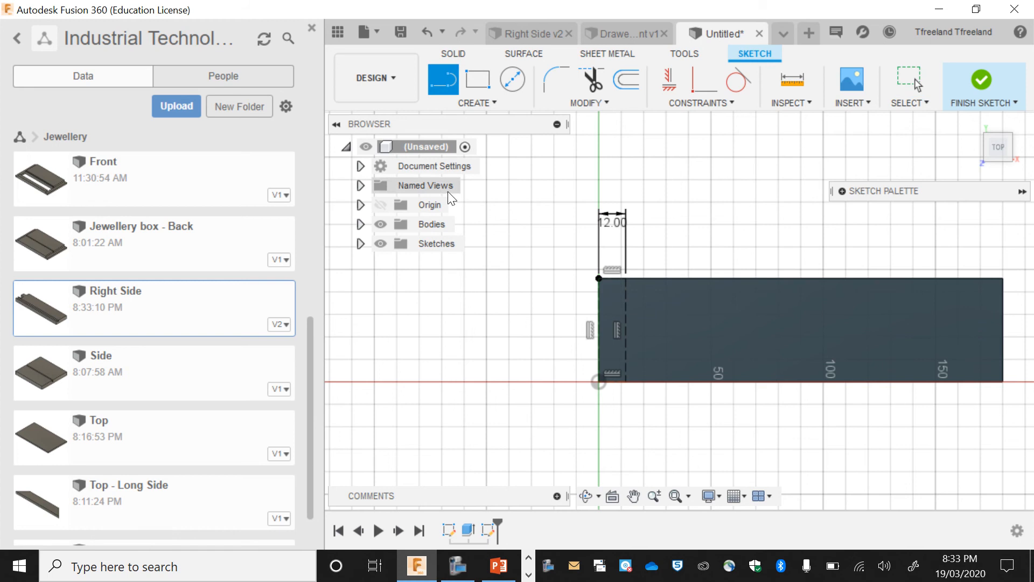
click(843, 193)
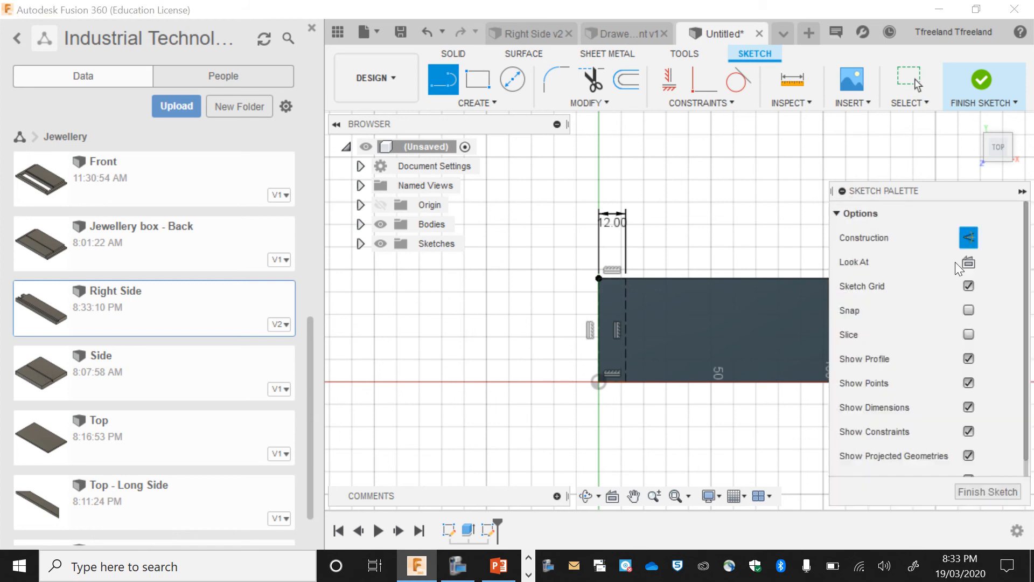
click(841, 193)
click(599, 382)
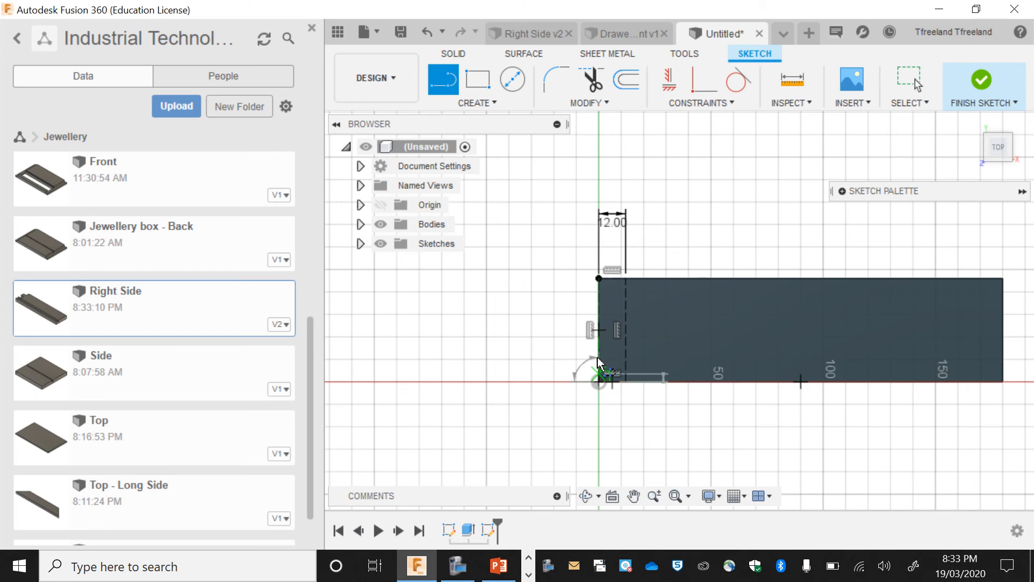
scroll(599, 358, up, 2)
text(1)
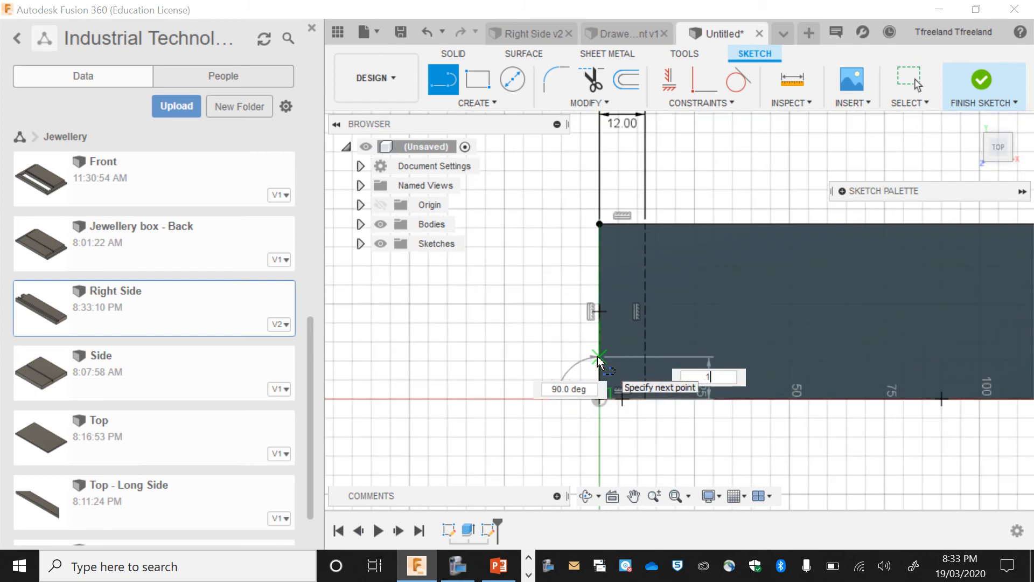
text(1.5)
key(Tab)
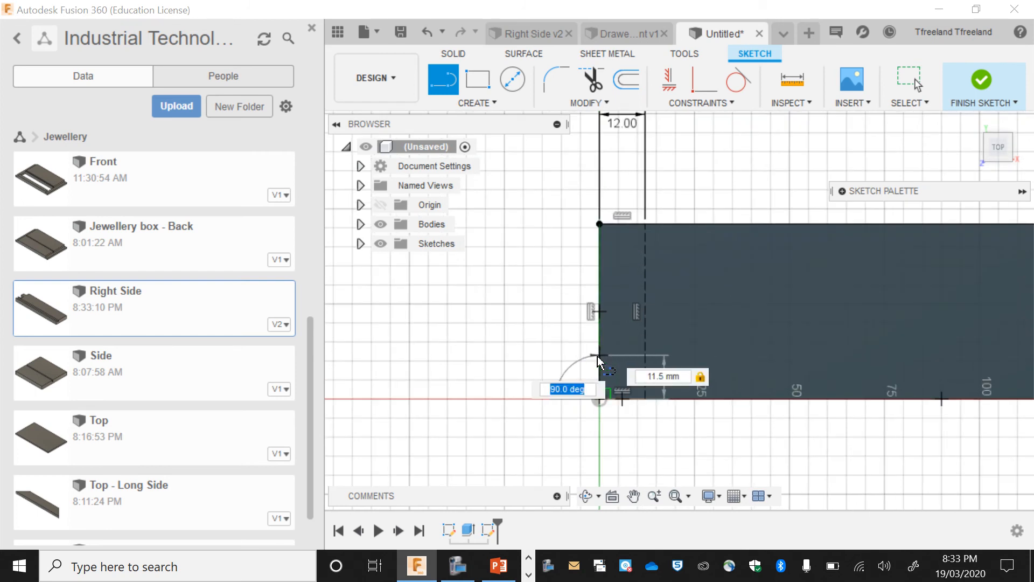
key(Tab)
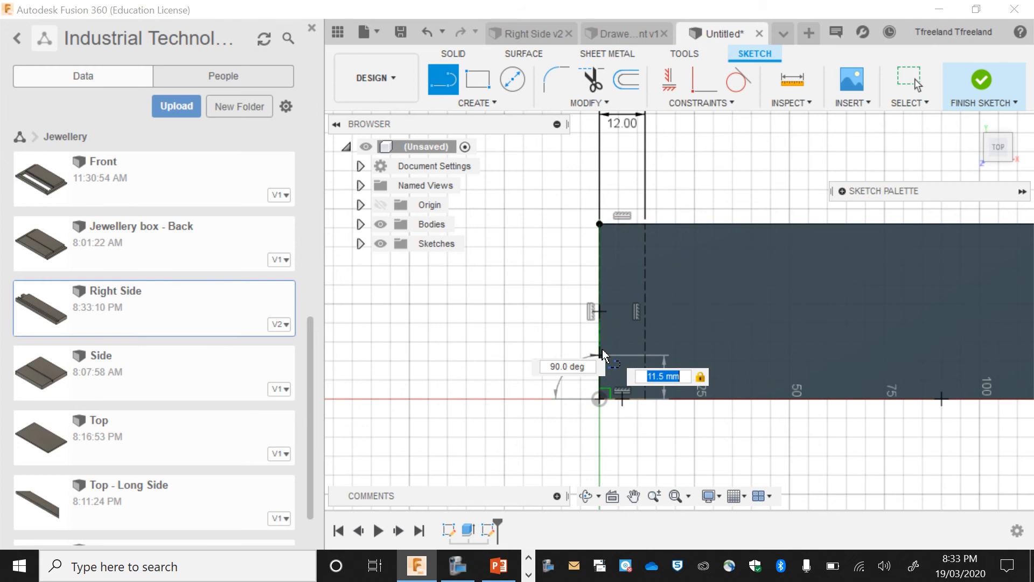
click(600, 355)
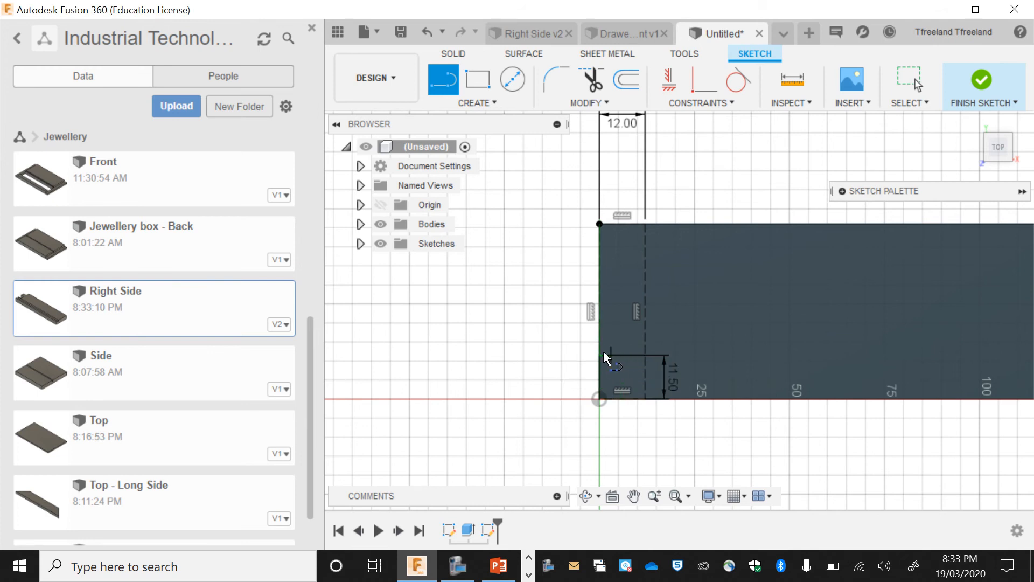
- Continue the finger outline 12 mm inward, up to mid-height, back to the end edge, and 11.5 mm further up that edge
click(599, 355)
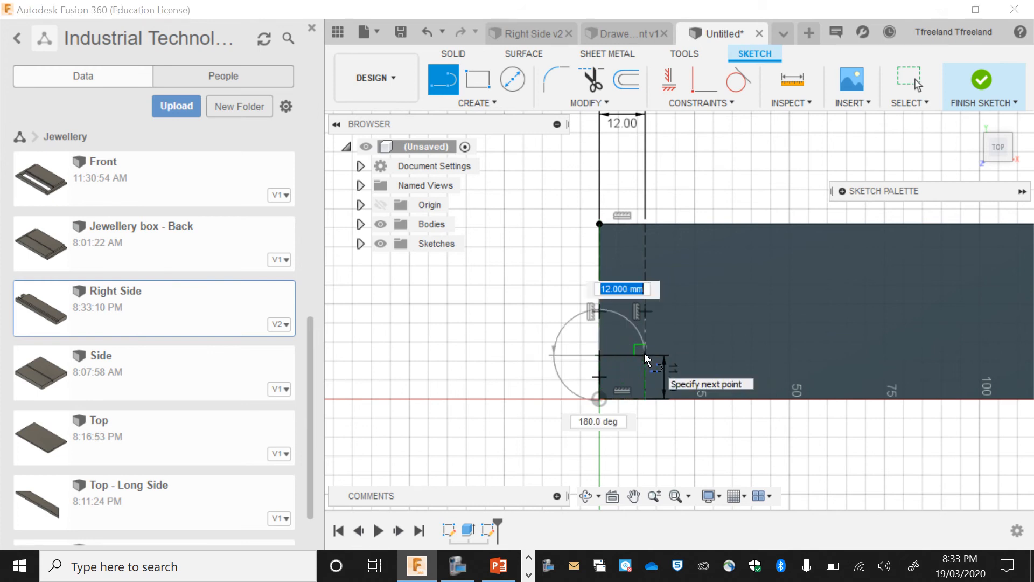
click(645, 355)
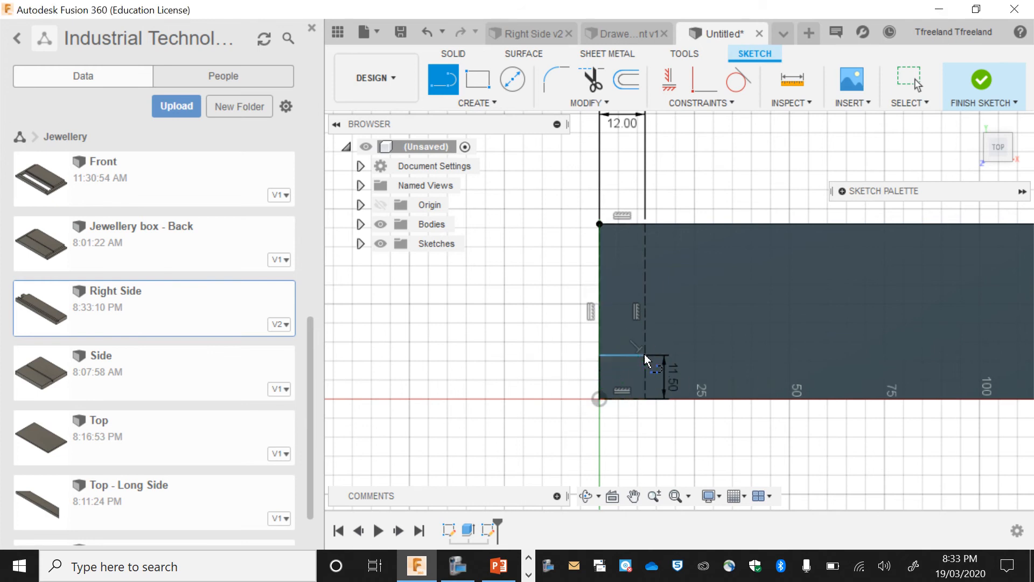
click(646, 312)
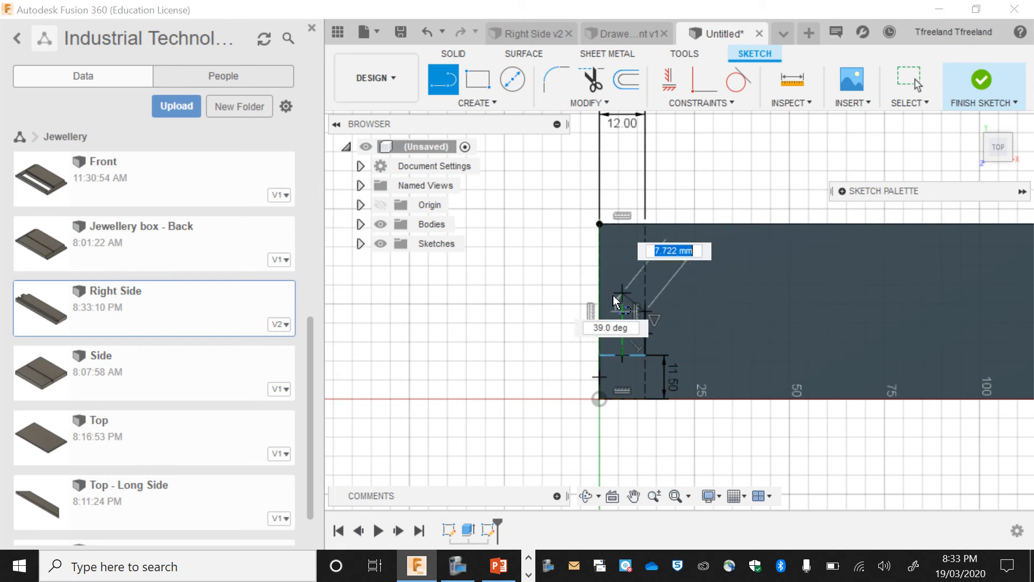
click(599, 312)
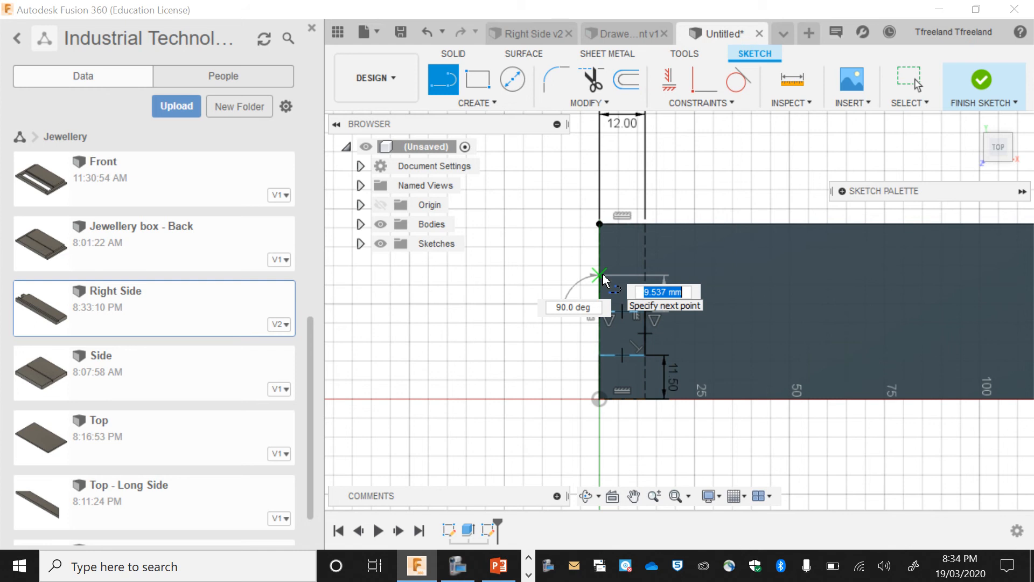
text(11.5)
key(Return)
key(Escape)
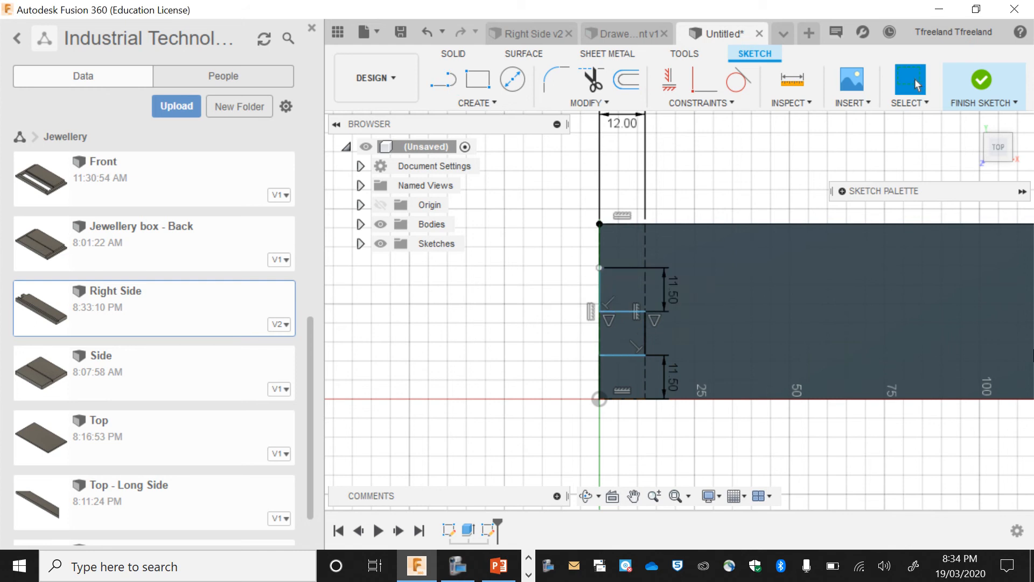
- Complete the finger outline across to the 12 mm construction line and up to the board's upper edge, and finish the sketch
click(458, 83)
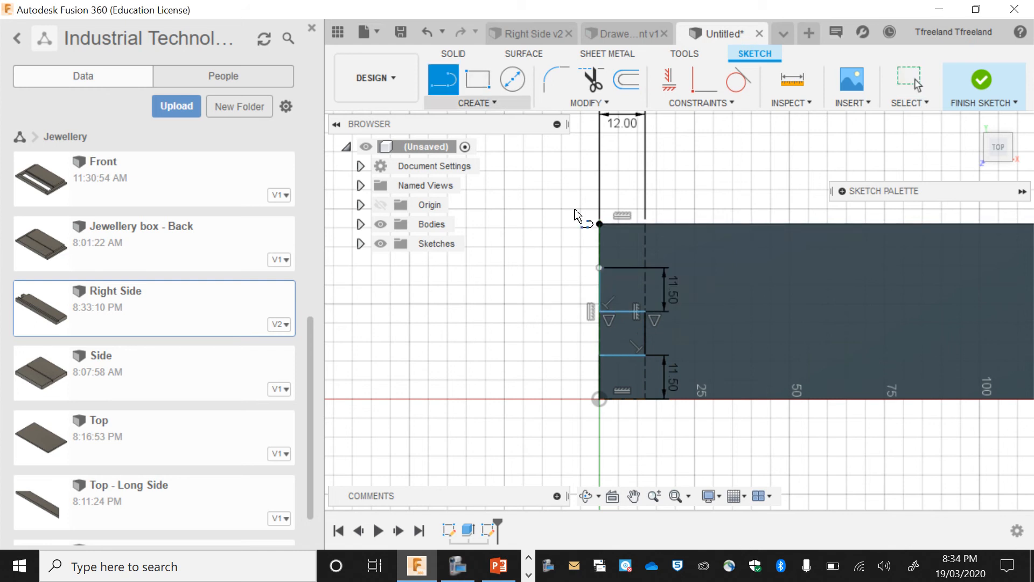
click(599, 267)
click(645, 267)
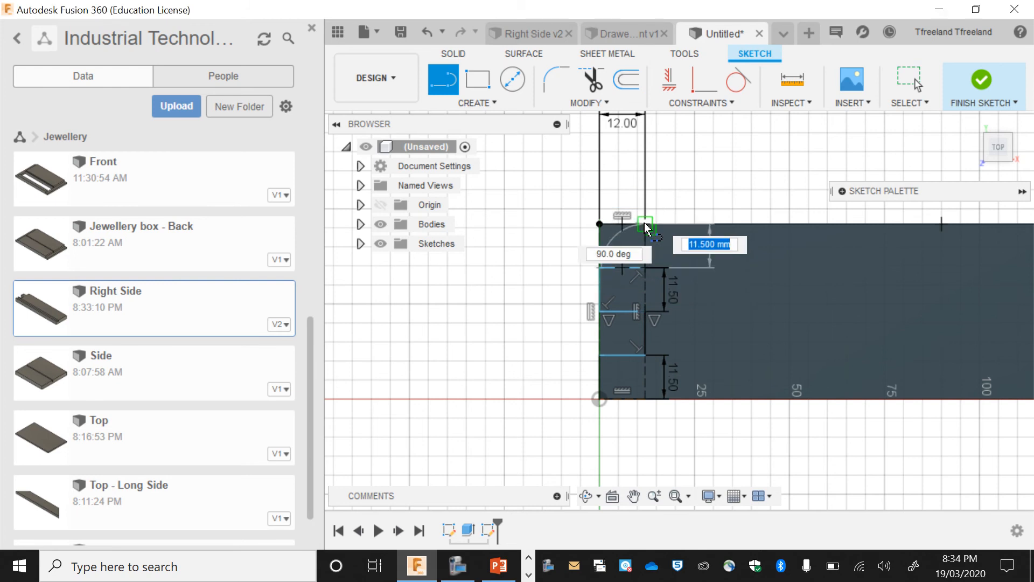
key(Escape)
click(973, 89)
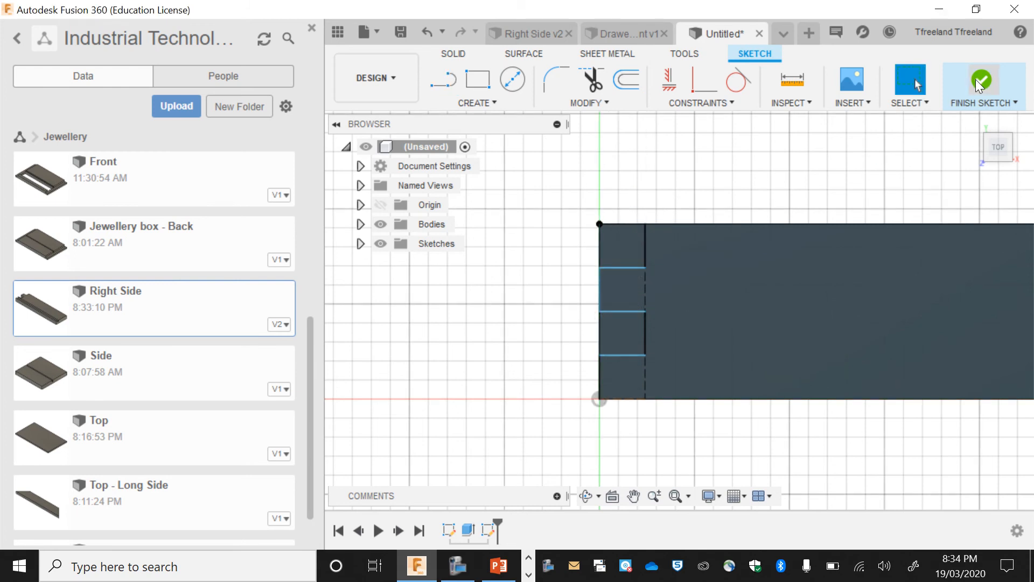
- Extrude-cut the uppermost and third finger profiles through the board to form the finger joint
click(625, 258)
shift+click(624, 327)
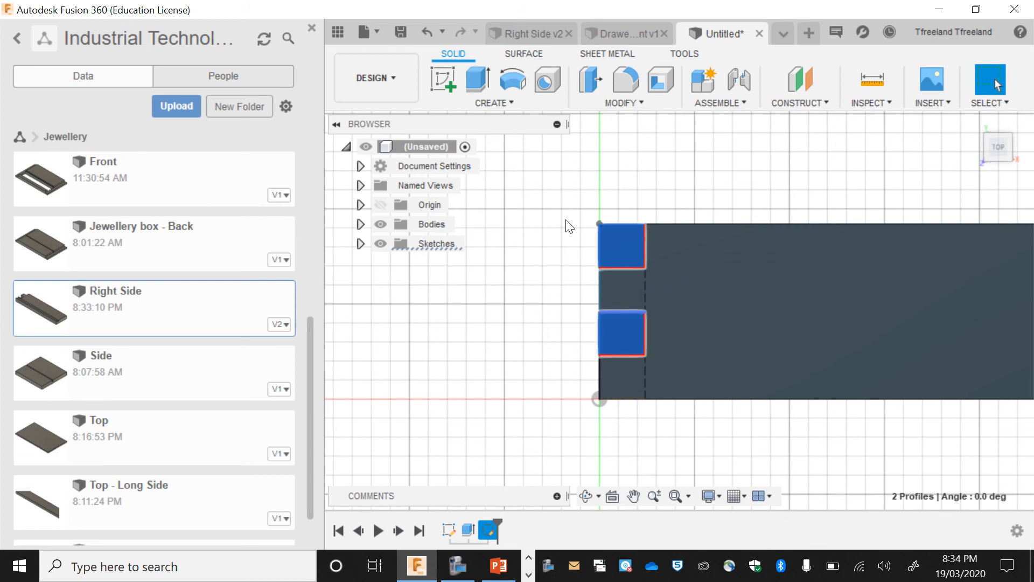
key(e)
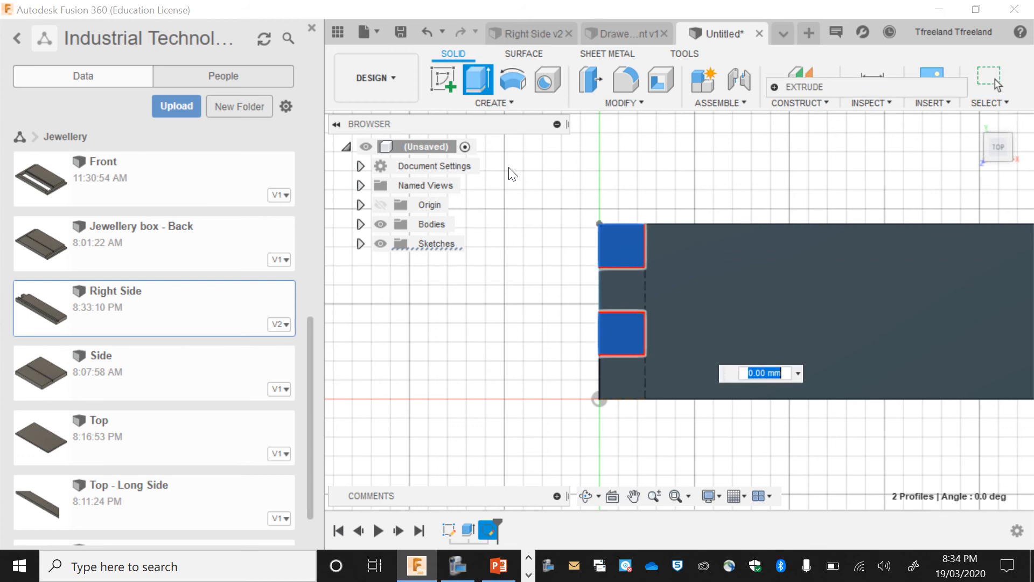
key(Return)
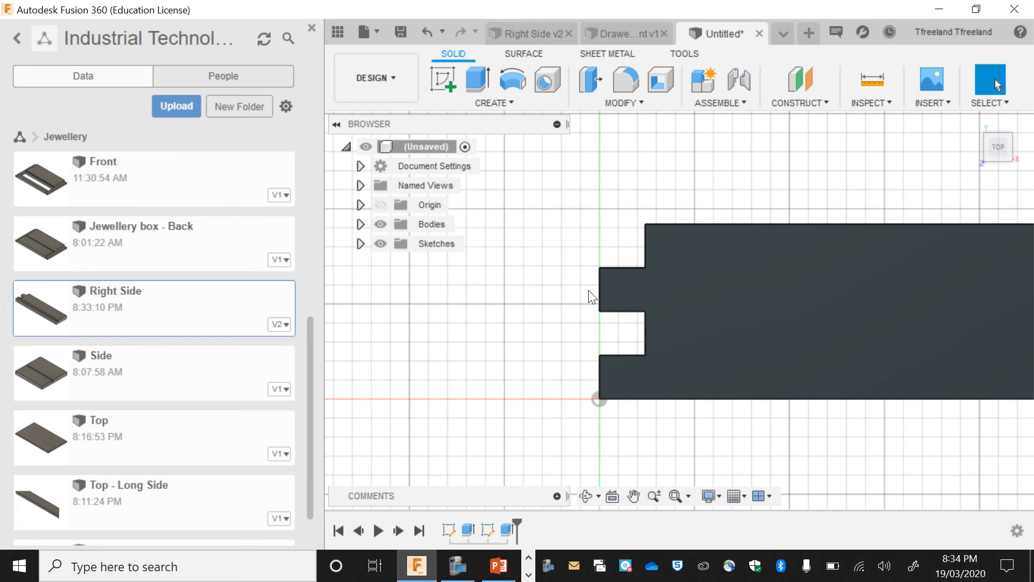
- Start a new sketch on the board's underside face
scroll(619, 279, down, 3)
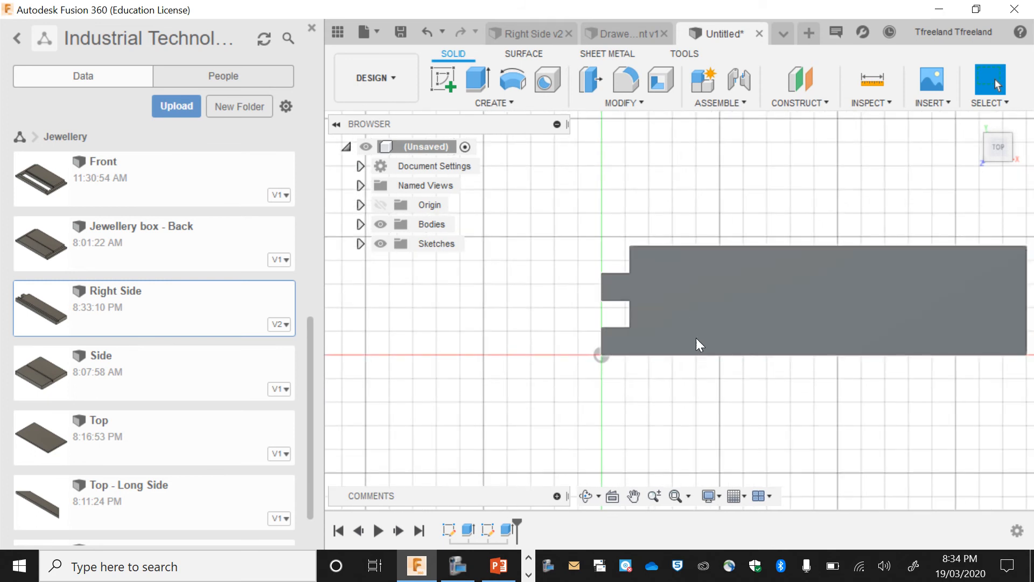
click(586, 496)
drag(536, 254, 787, 249)
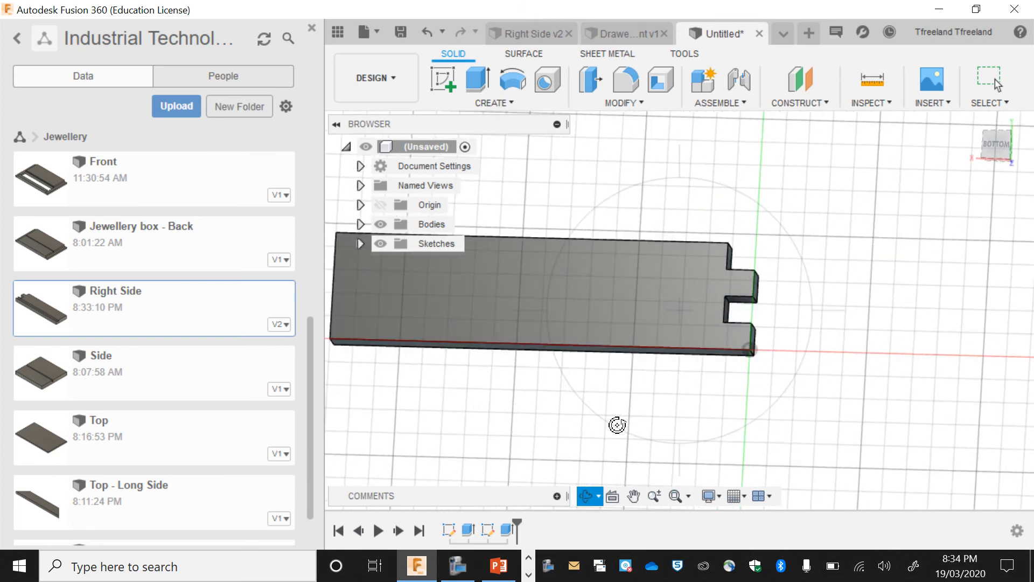
click(638, 497)
drag(632, 371, 711, 385)
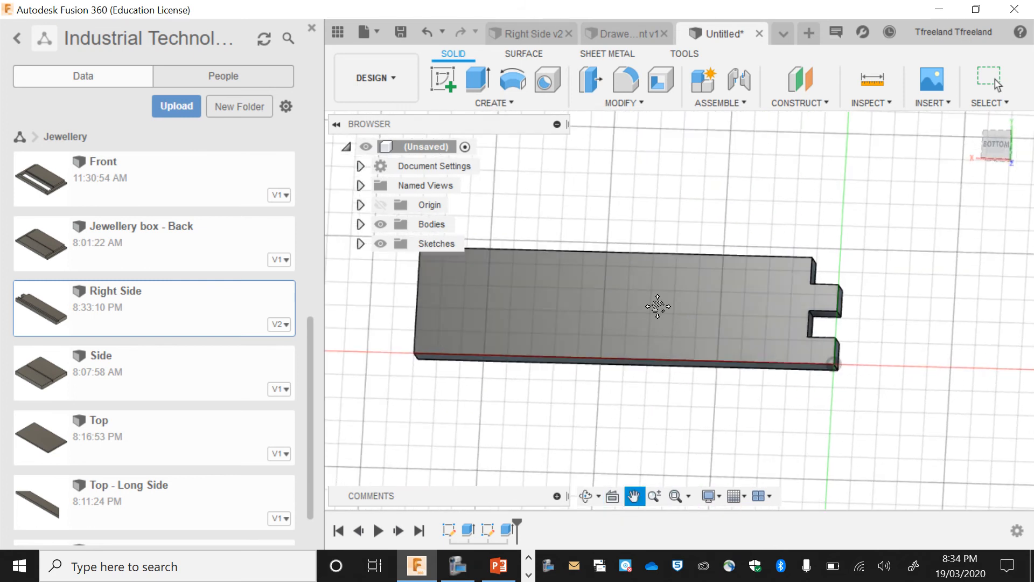
click(445, 86)
click(603, 317)
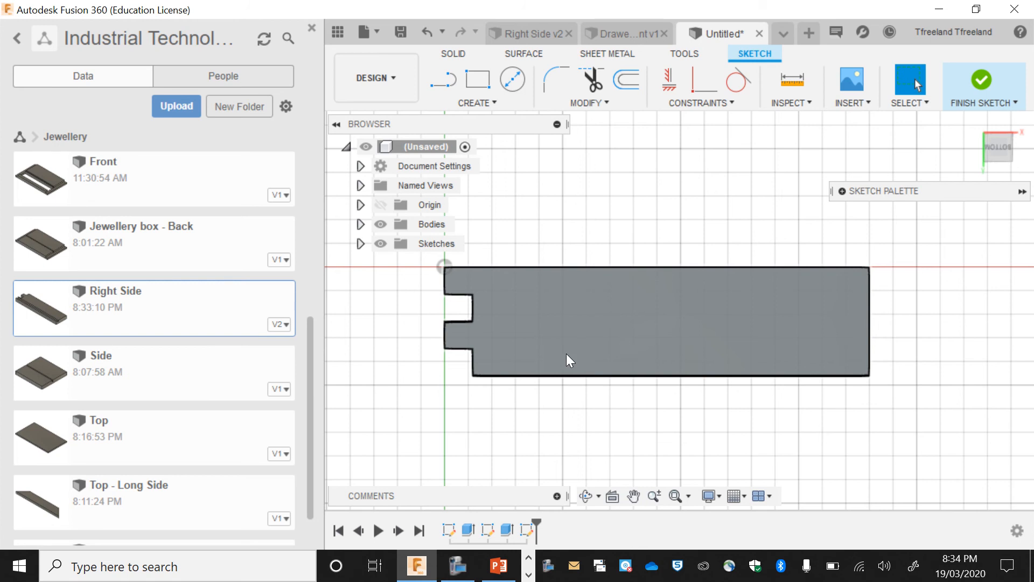
- Check the groove's placement in the Right Side design for reference and return to the unsaved board's sketch
click(585, 496)
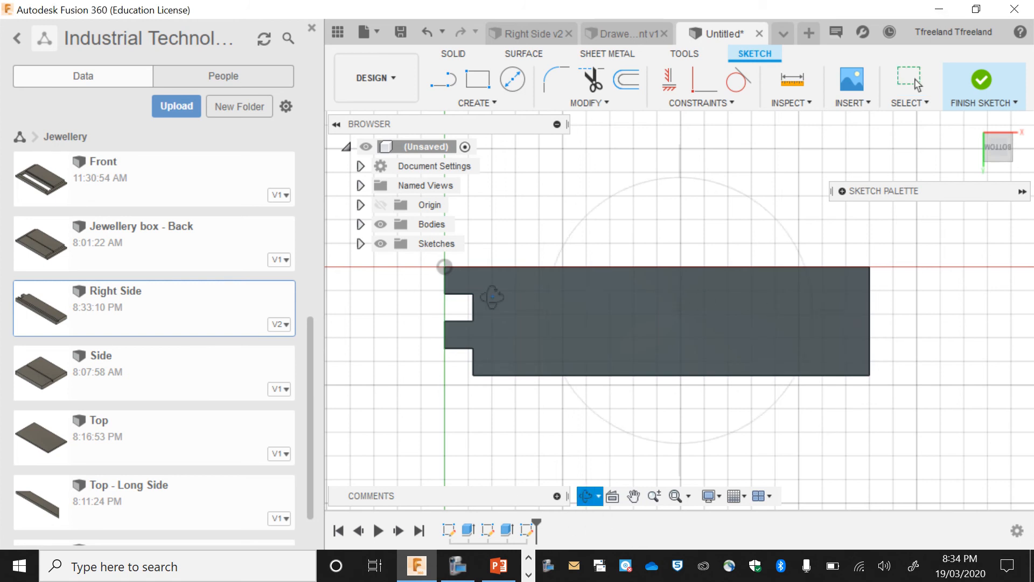
mouse_move(491, 297)
mouse_down()
mouse_move(734, 307)
mouse_move(487, 311)
mouse_up()
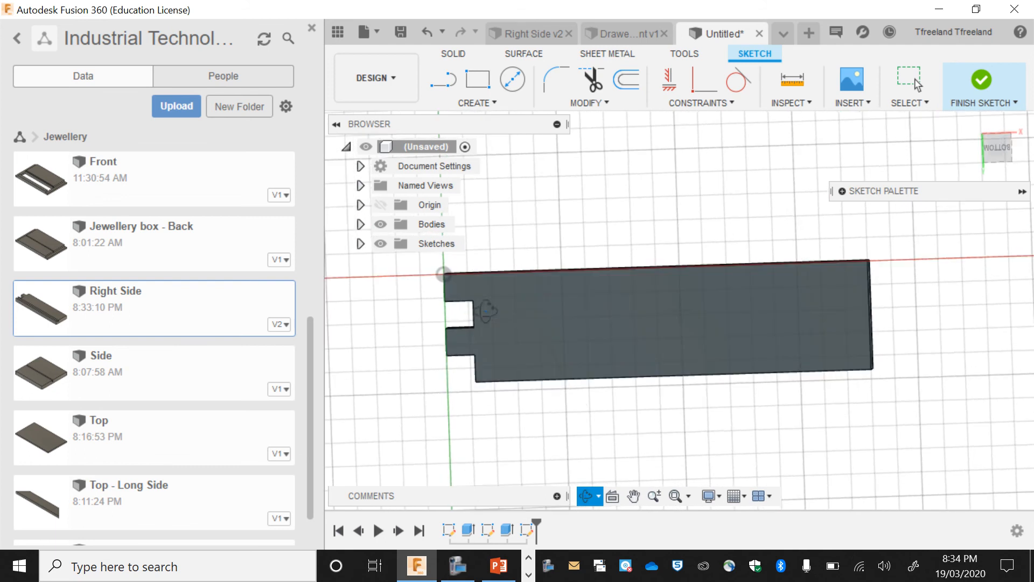
click(546, 34)
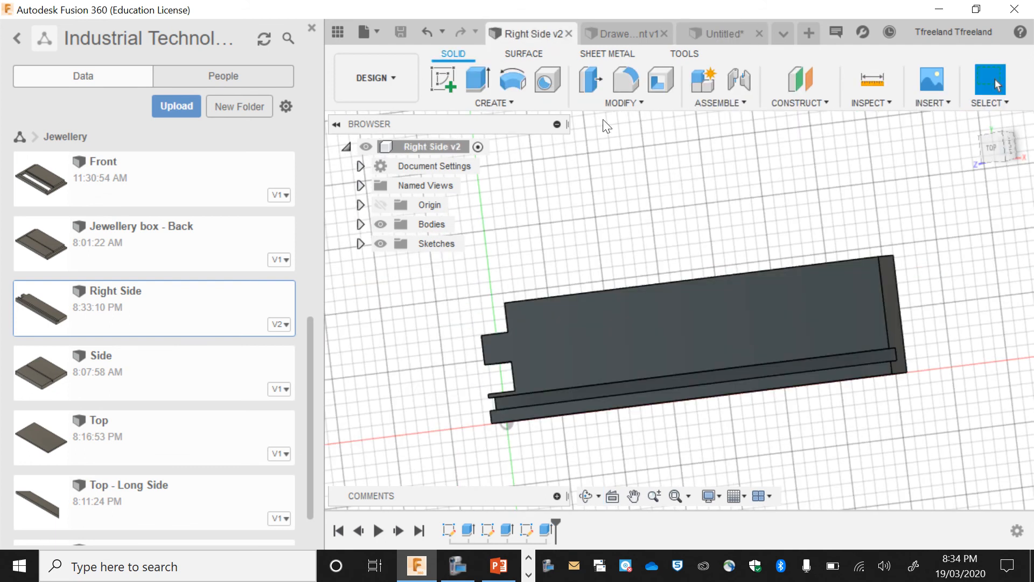
click(720, 33)
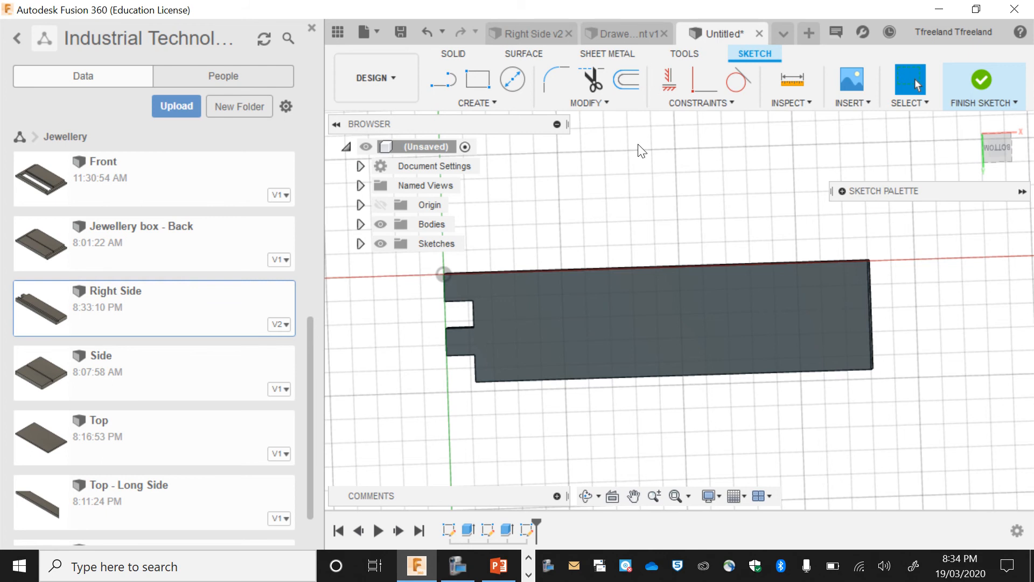
click(454, 81)
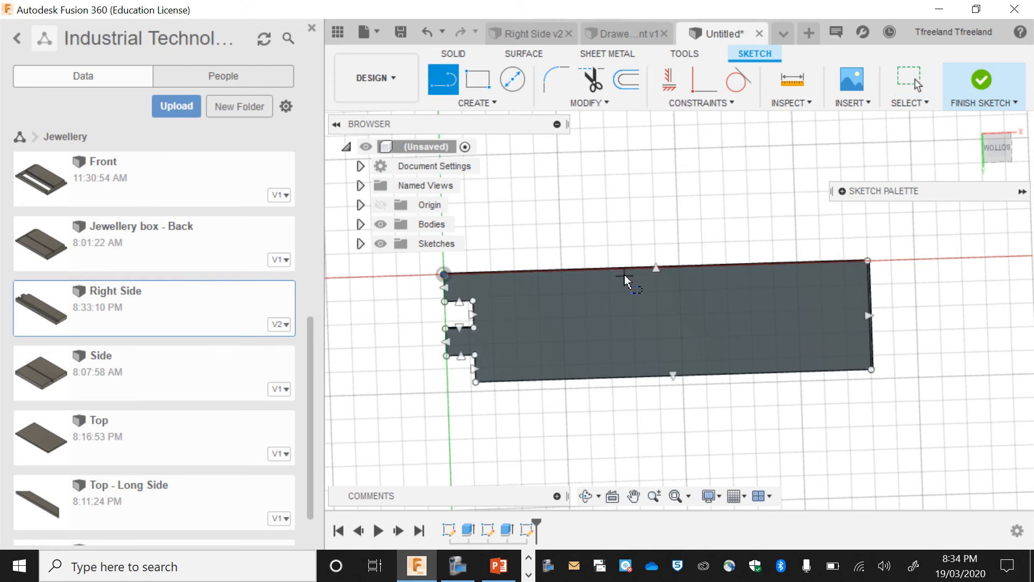
click(656, 267)
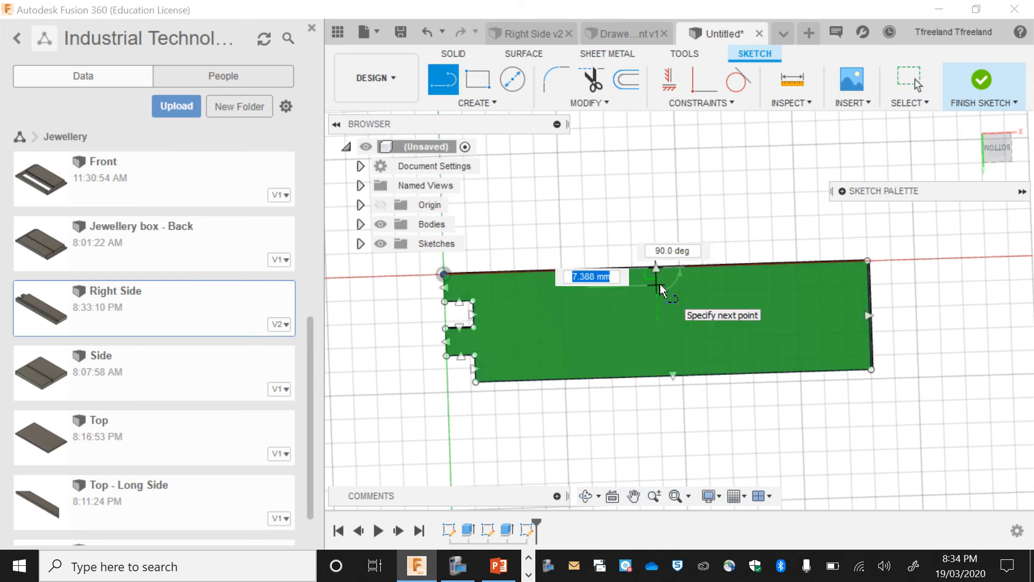
key(Escape)
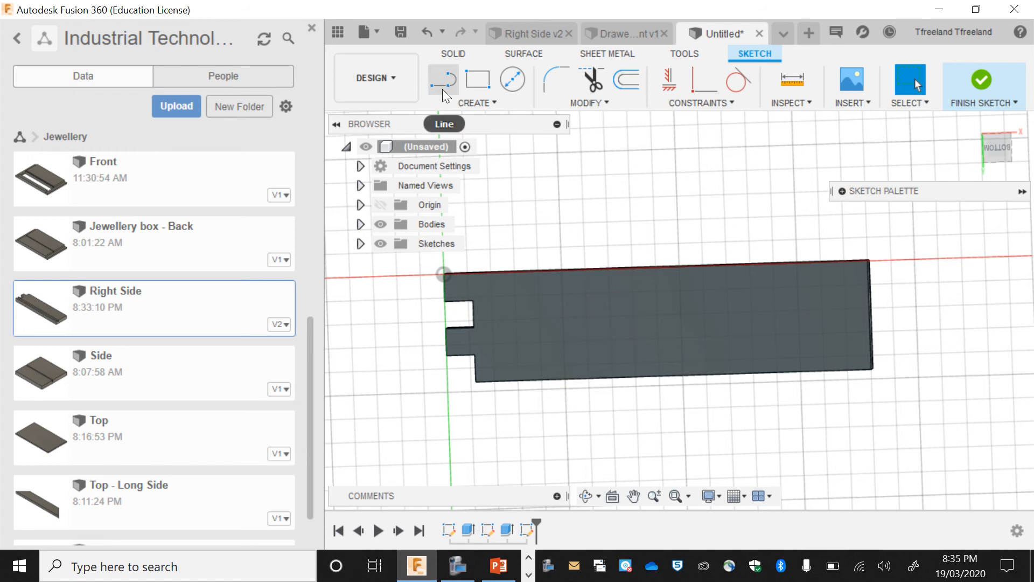
- Draw a 5 mm construction line from the corner on the X axis along the board's plain end edge
click(442, 87)
click(843, 193)
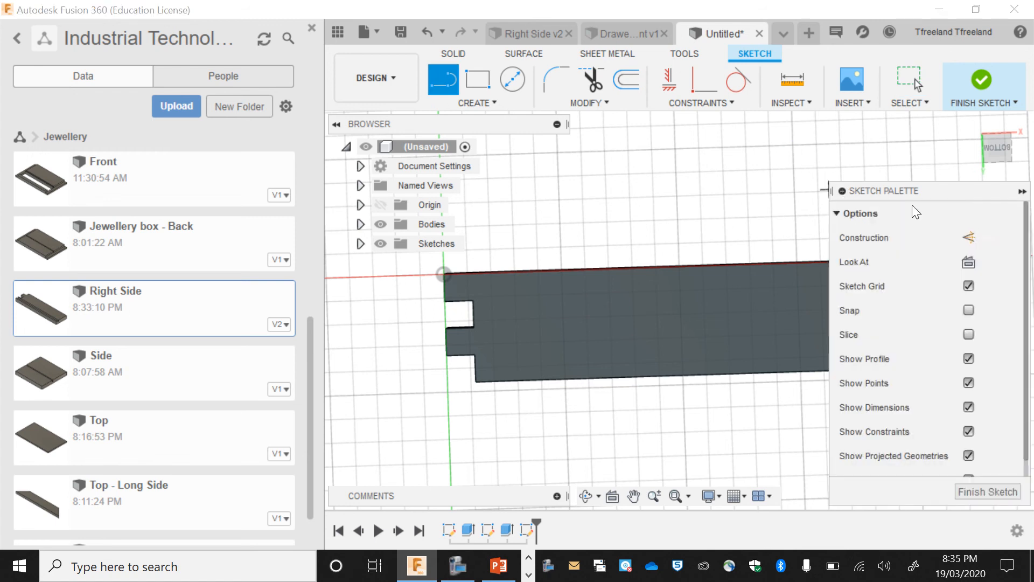
click(968, 234)
click(843, 193)
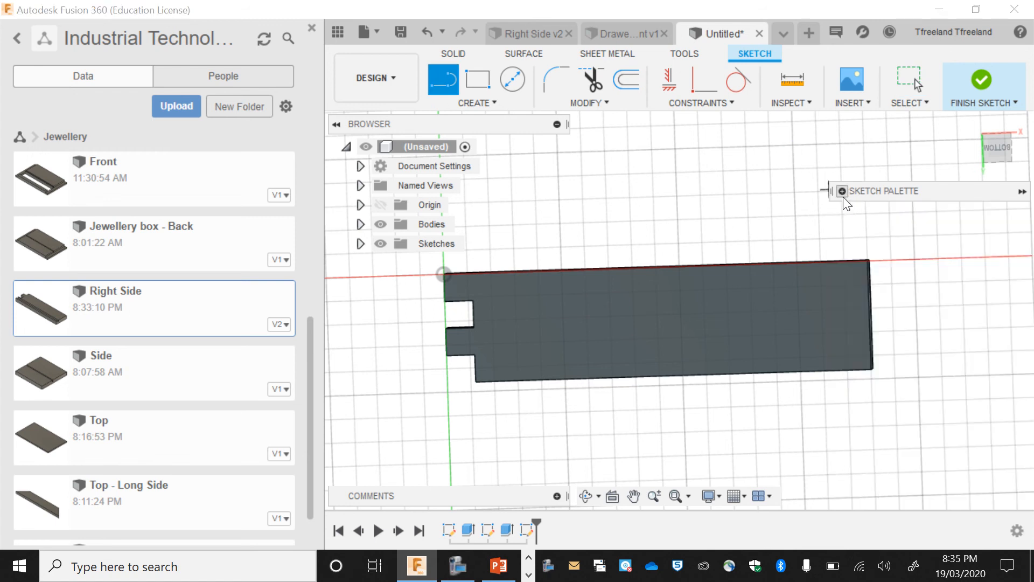
click(867, 261)
text(5)
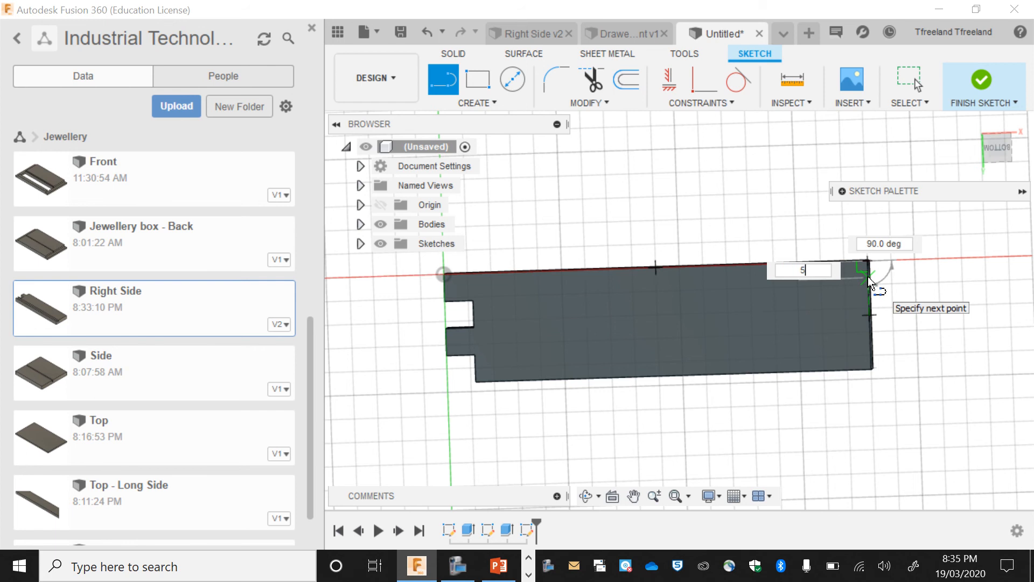
key(Return)
- Draw a 180 by 5 mm regular (non-construction) rectangle along the board's underside, starting from the inner end of the 5 mm construction line
click(489, 87)
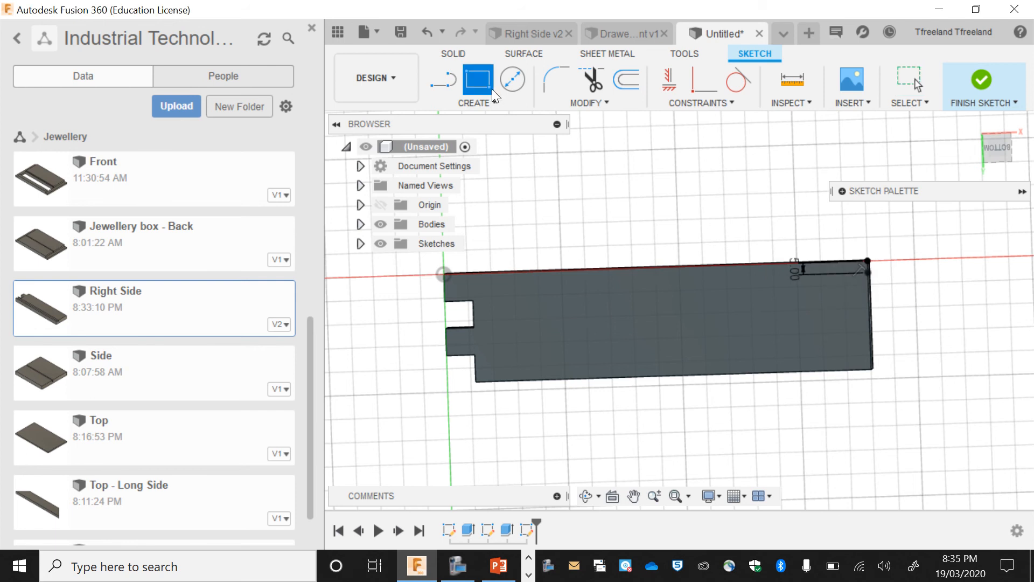
click(844, 193)
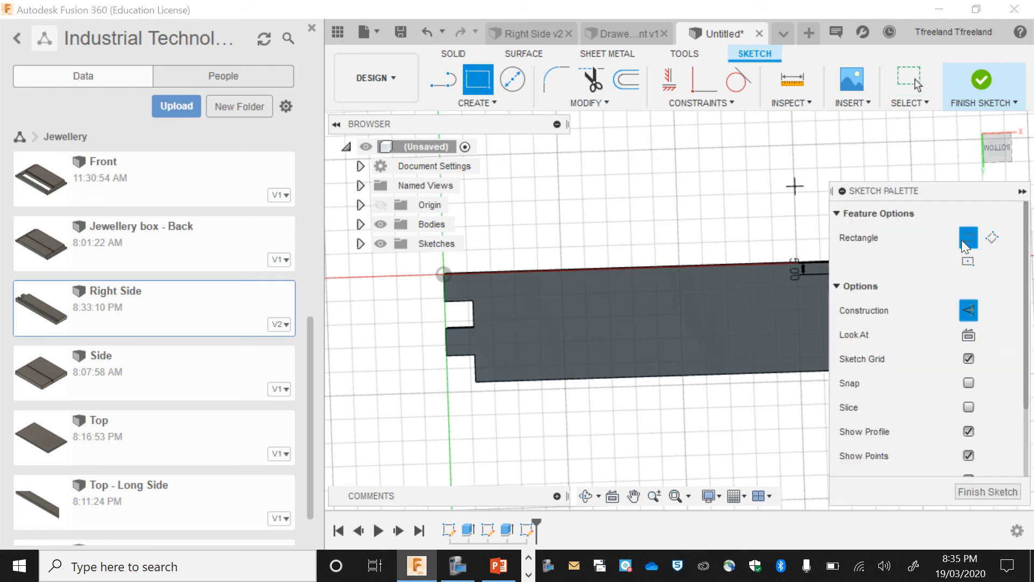
click(968, 310)
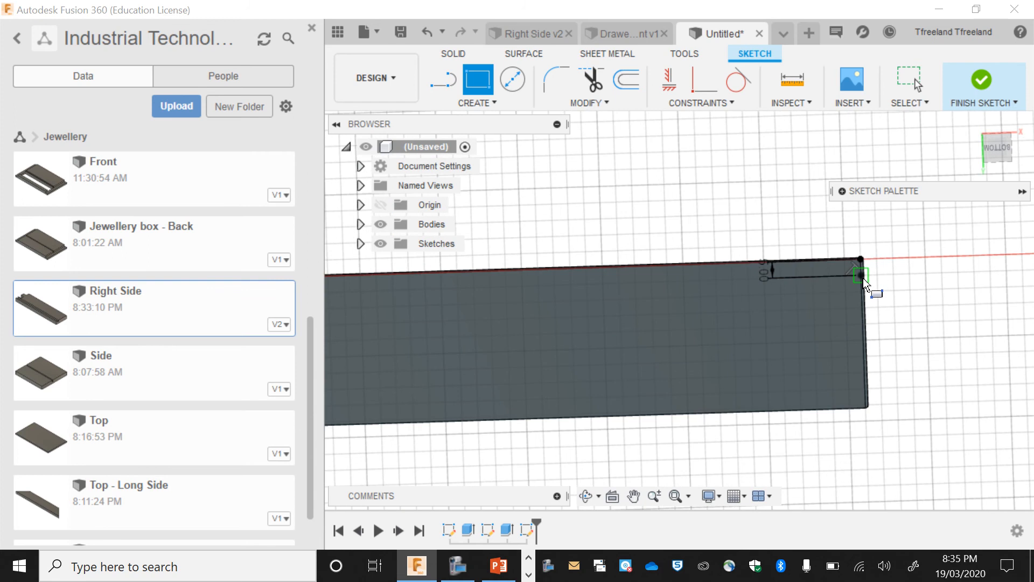
click(864, 275)
scroll(485, 294, down, 1)
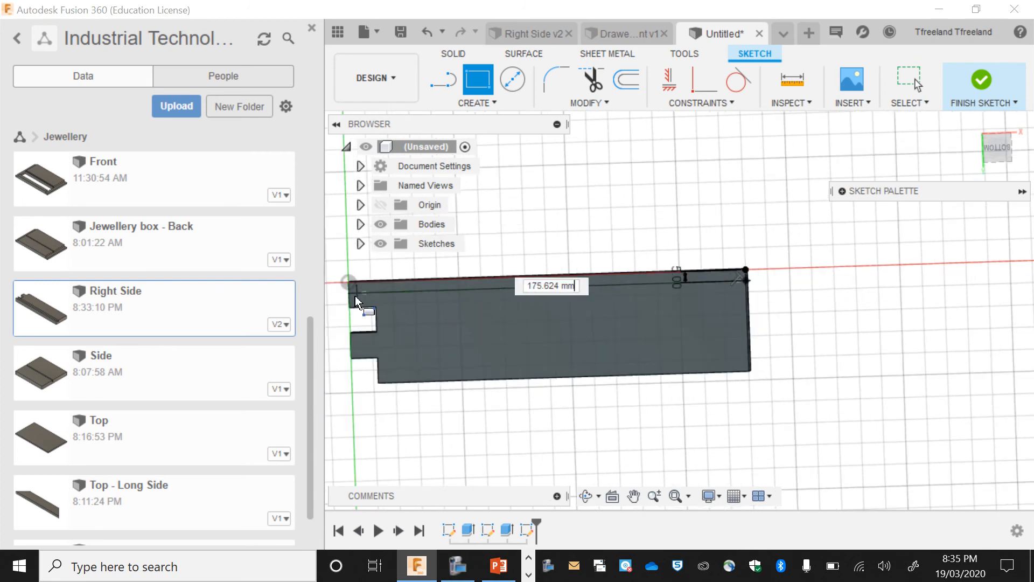
text(180)
key(Tab)
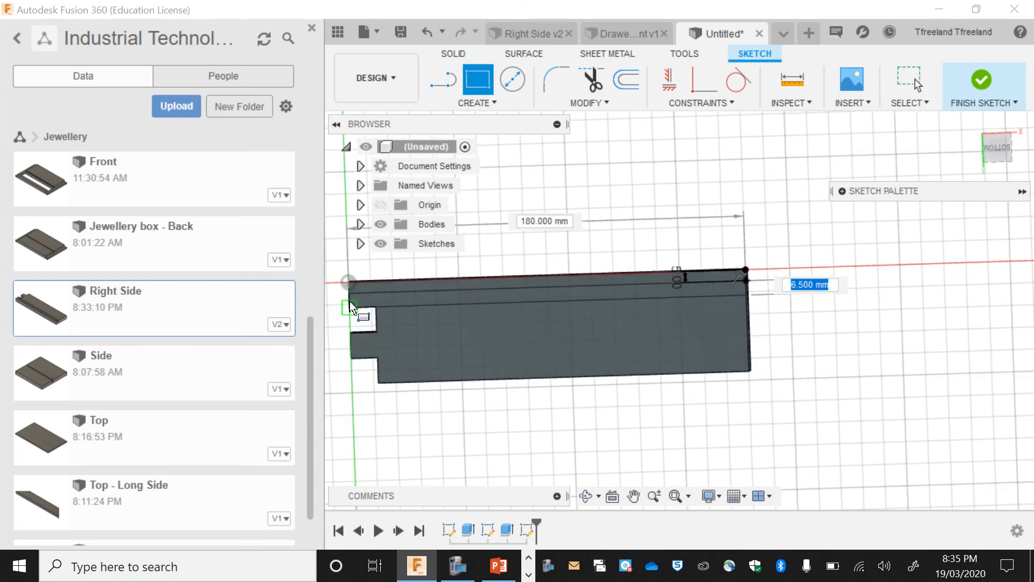
text(5)
key(Tab)
key(Return)
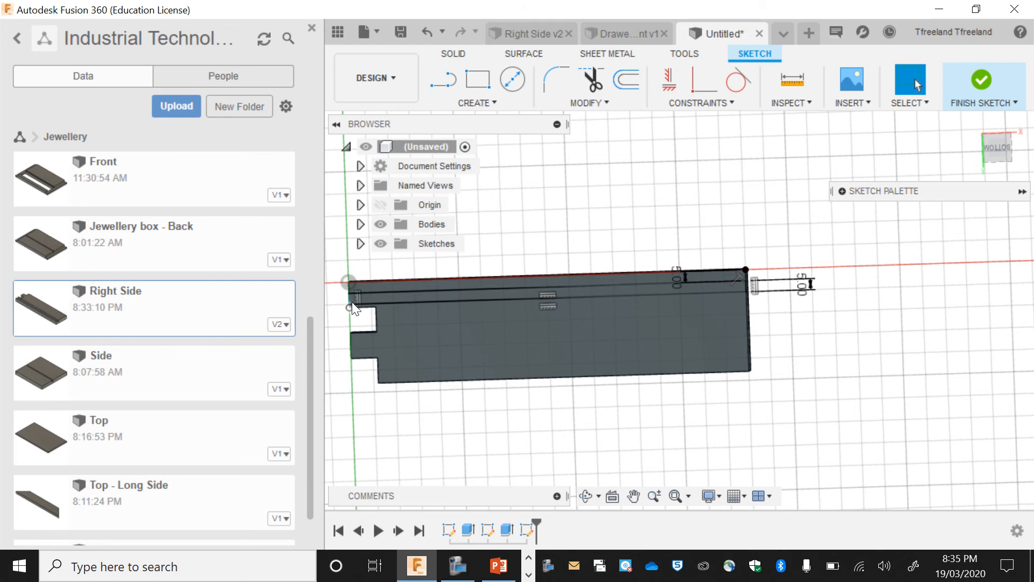
- Extrude the long rectangular groove profile -5 mm to cut it into the board
key(e)
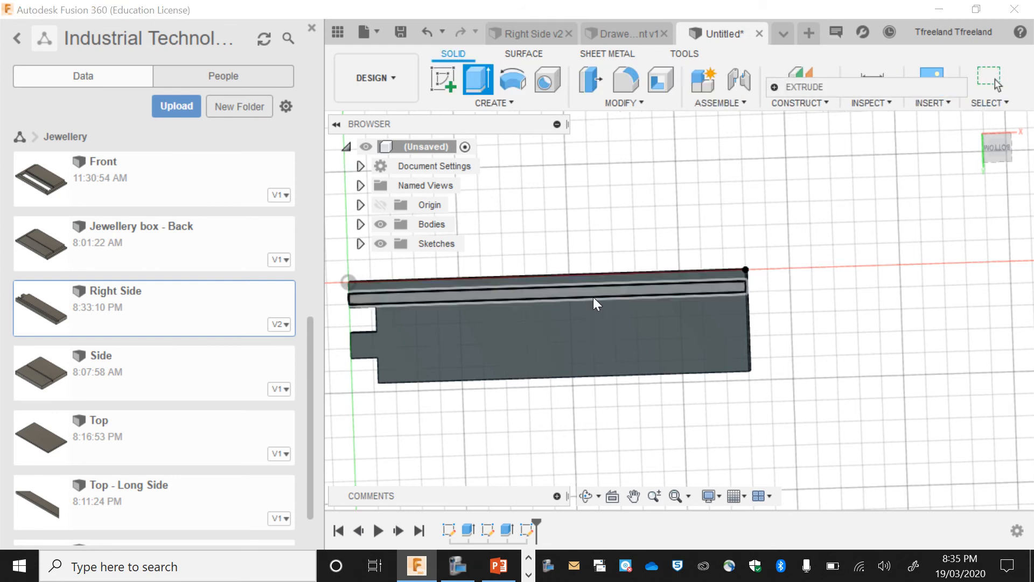
click(617, 299)
click(616, 300)
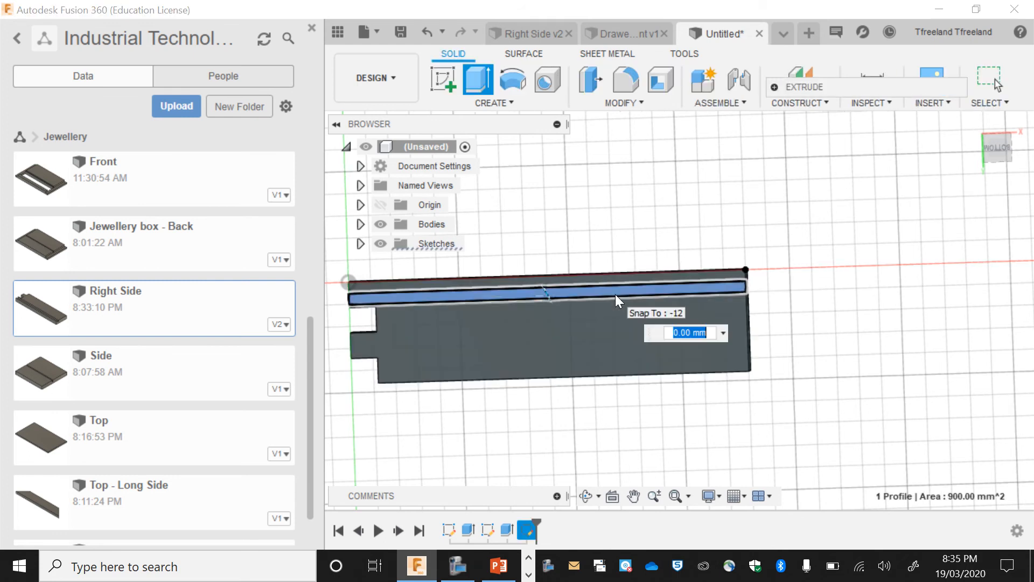
text(e)
key(BackSpace)
text(-5)
key(Return)
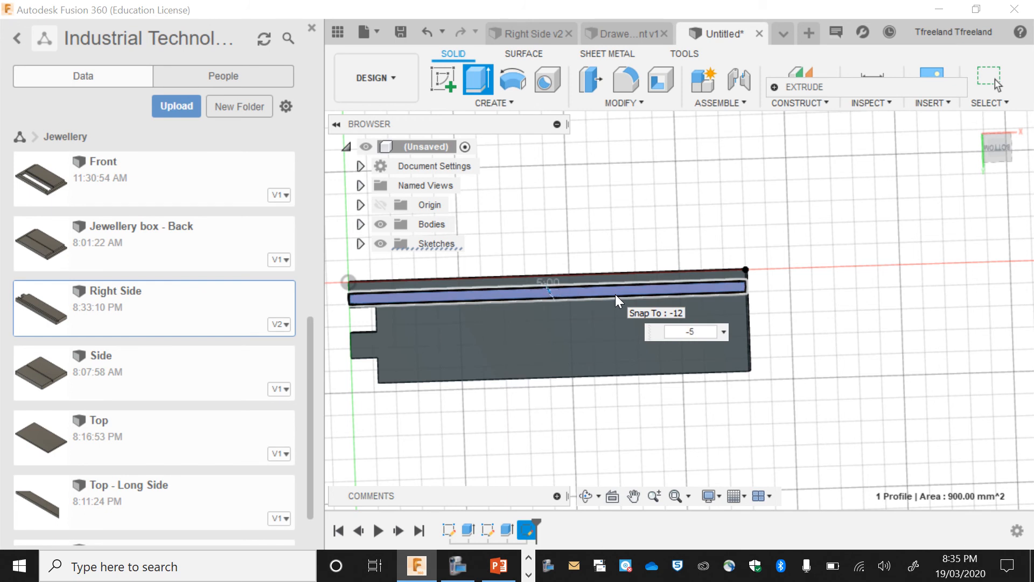
- Save the board design as "Left side" in the Jewellery folder
click(397, 32)
text(Left side)
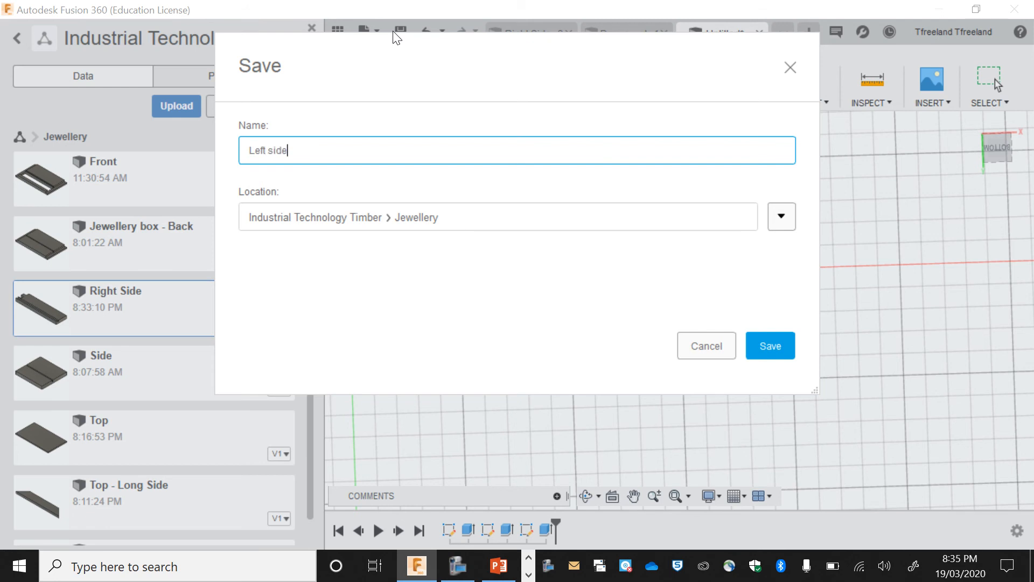
key(Return)
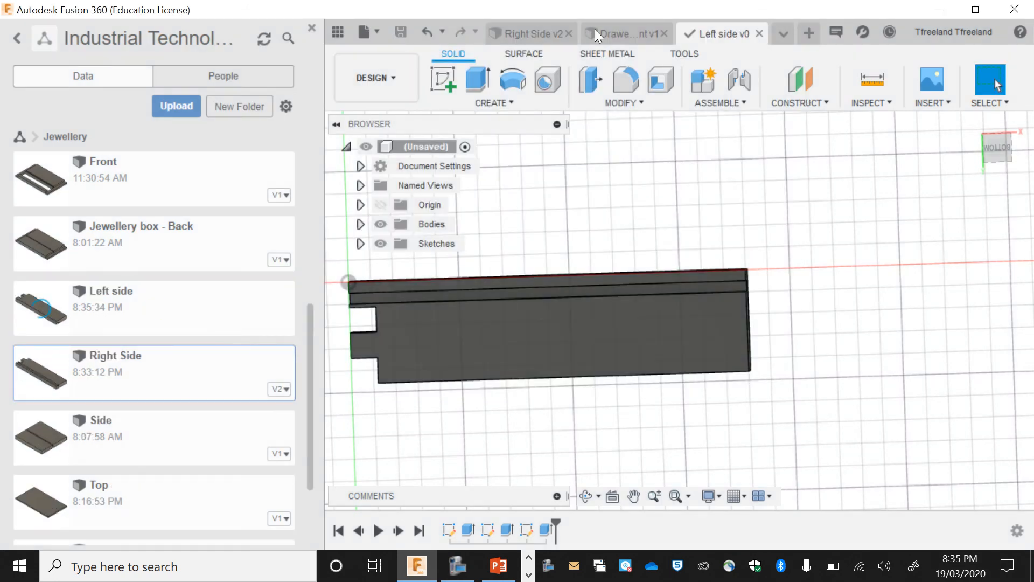
- Create a new design and save it as "Completed Drawer" in the Jewellery folder
click(803, 36)
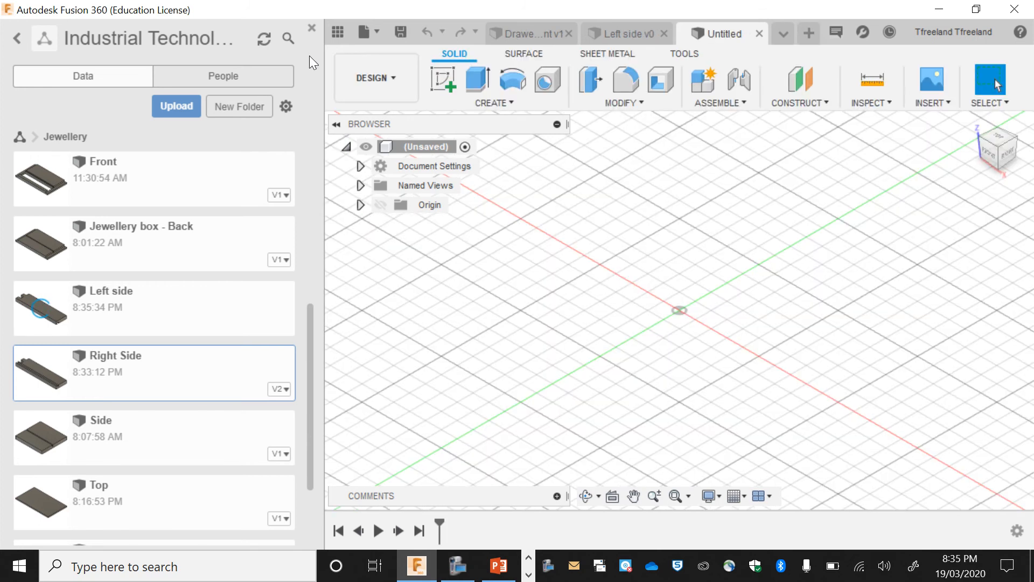
click(401, 33)
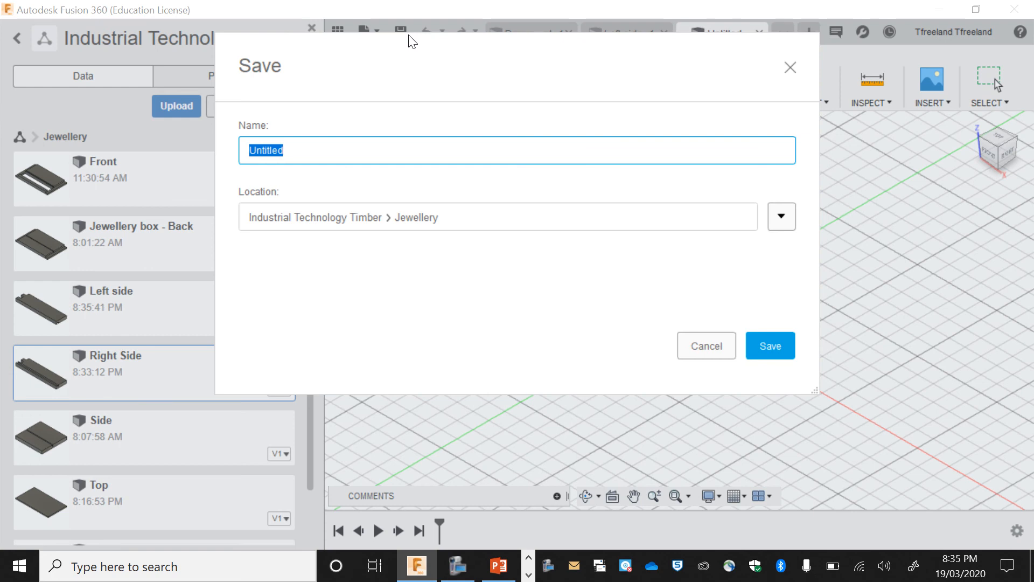
text(Completed Drawer)
key(Return)
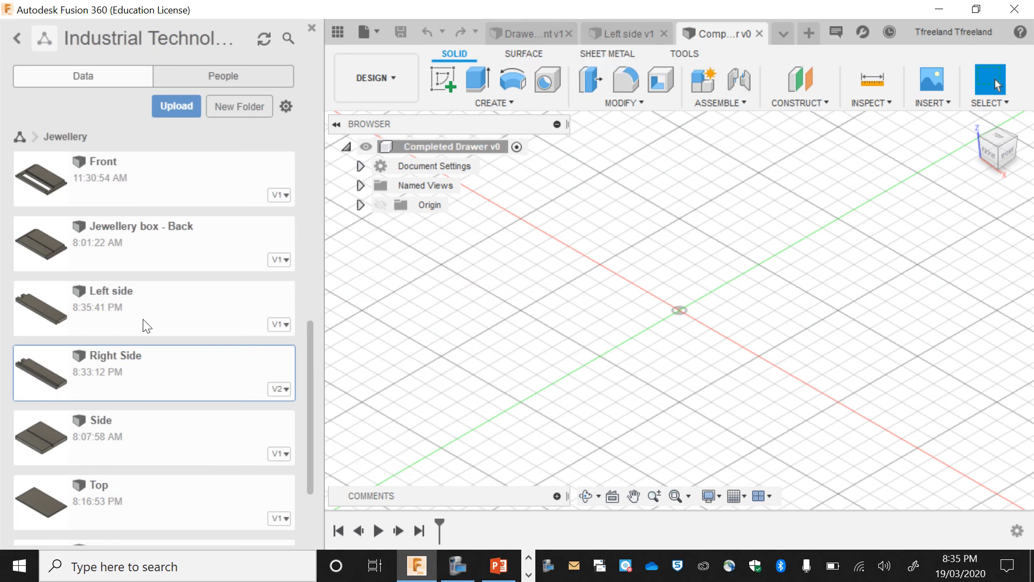
- Insert the Drawer front into the design, rotated 90 degrees about its long axis to stand upright, and ground it
scroll(122, 404, down, 3)
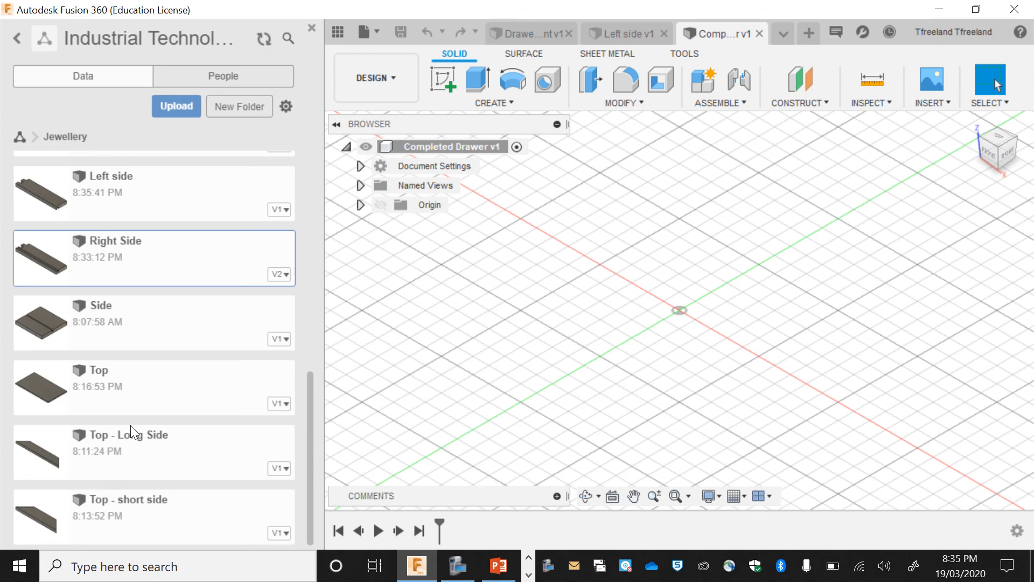
scroll(133, 424, up, 4)
scroll(140, 420, up, 3)
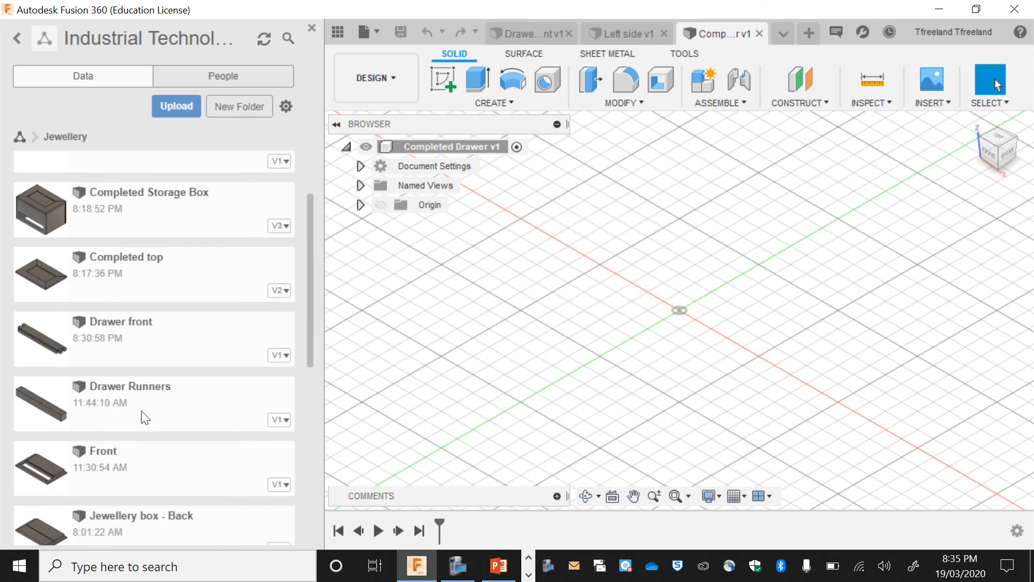
right_click(140, 353)
click(169, 381)
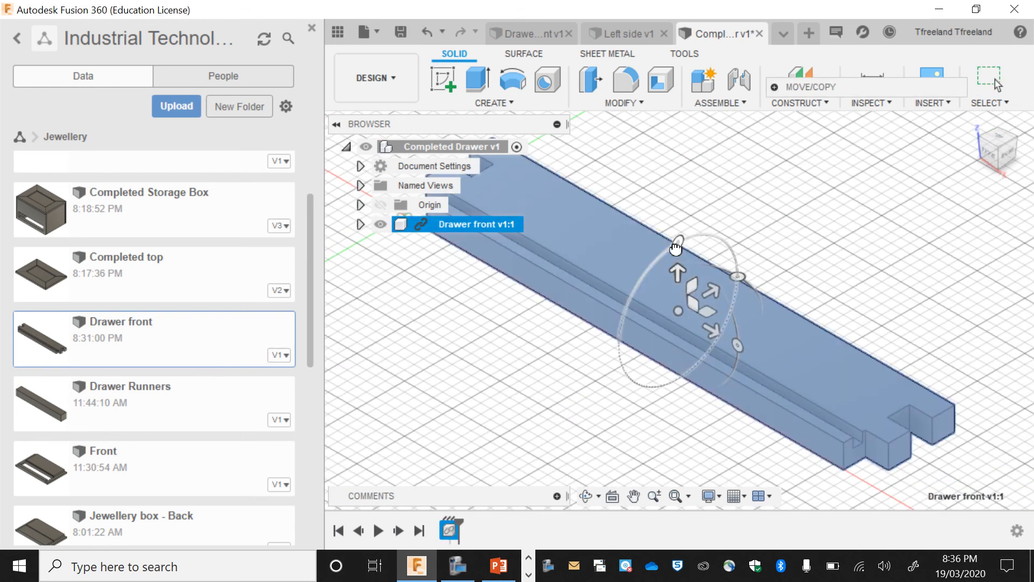
drag(676, 249, 618, 347)
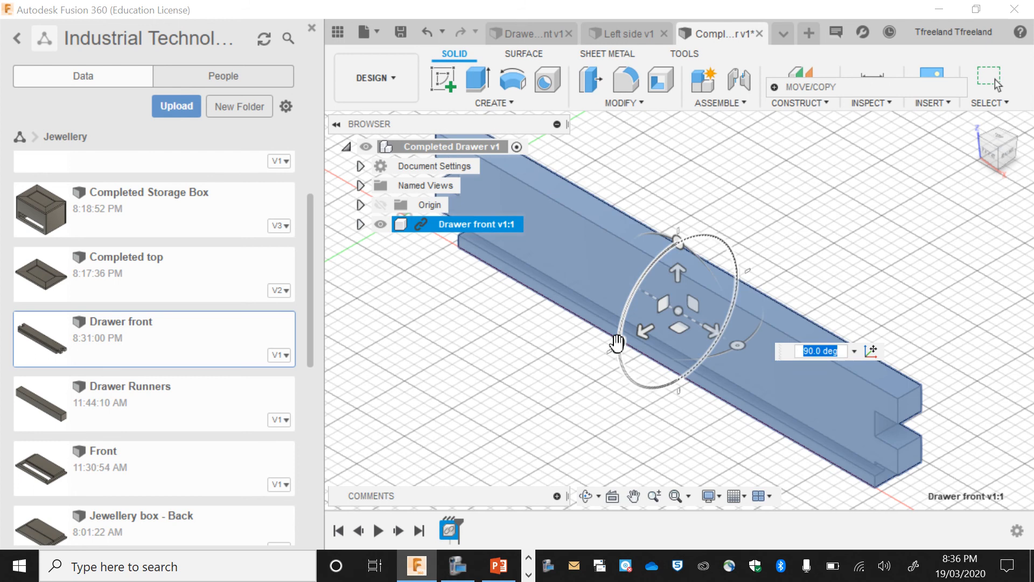
key(Return)
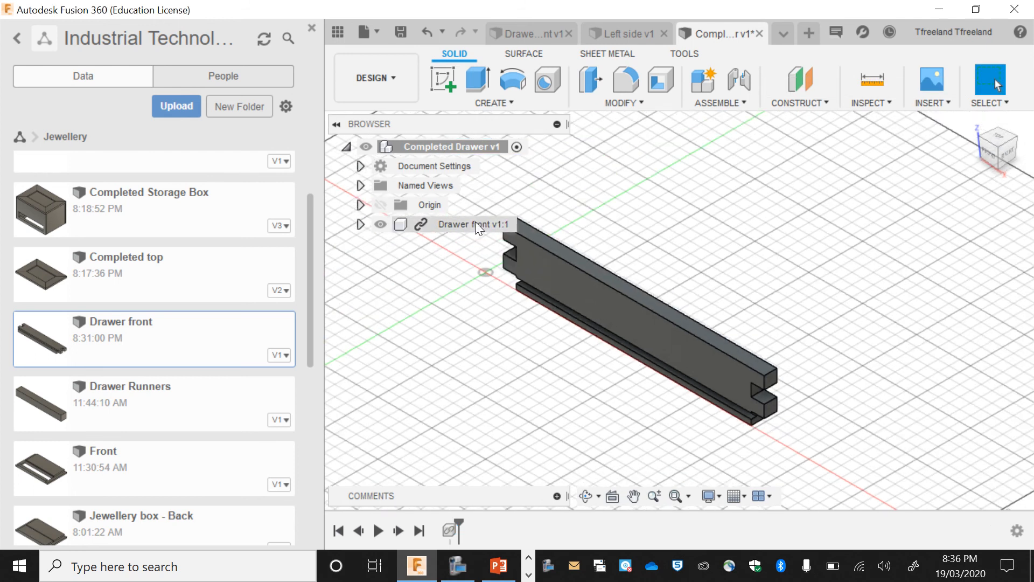
right_click(473, 222)
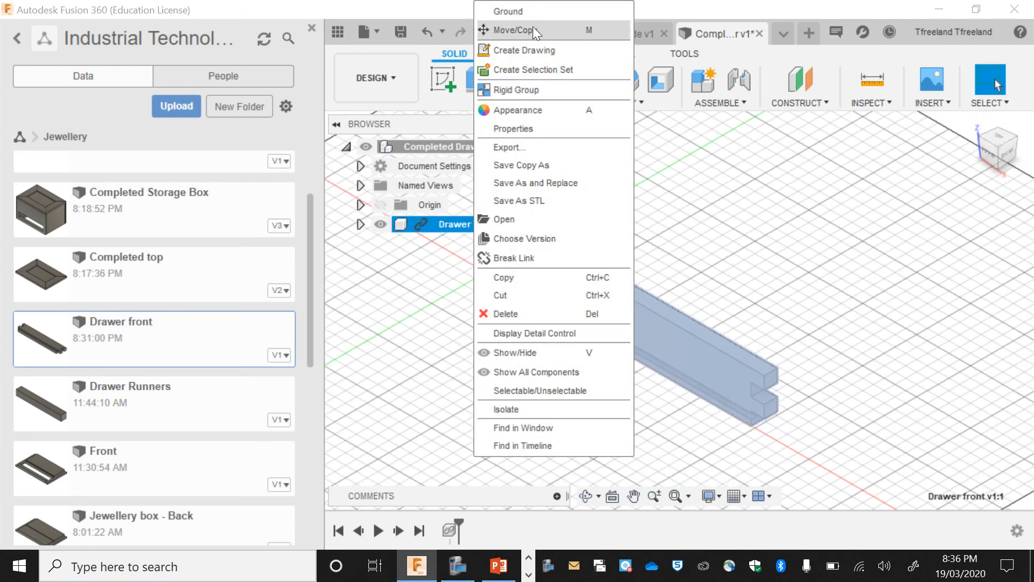
click(517, 11)
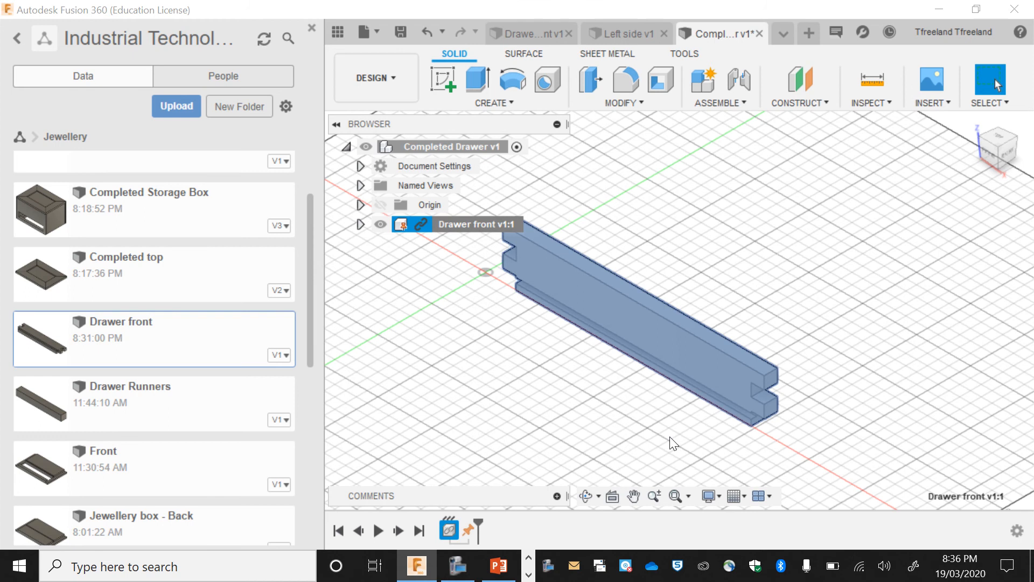
- Insert the Left side part from the Jewellery folder into the Completed Drawer design
scroll(156, 451, down, 5)
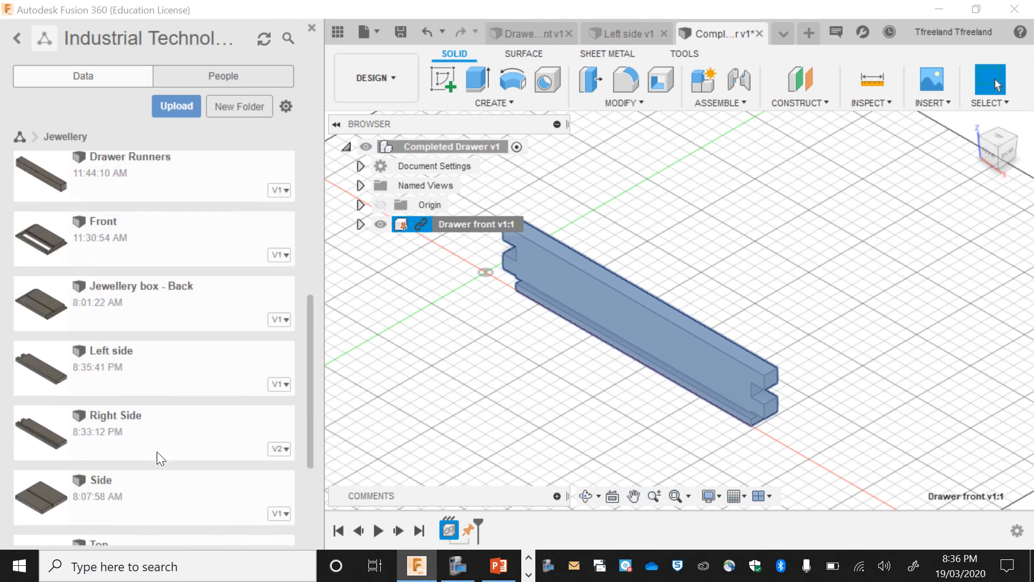
right_click(191, 377)
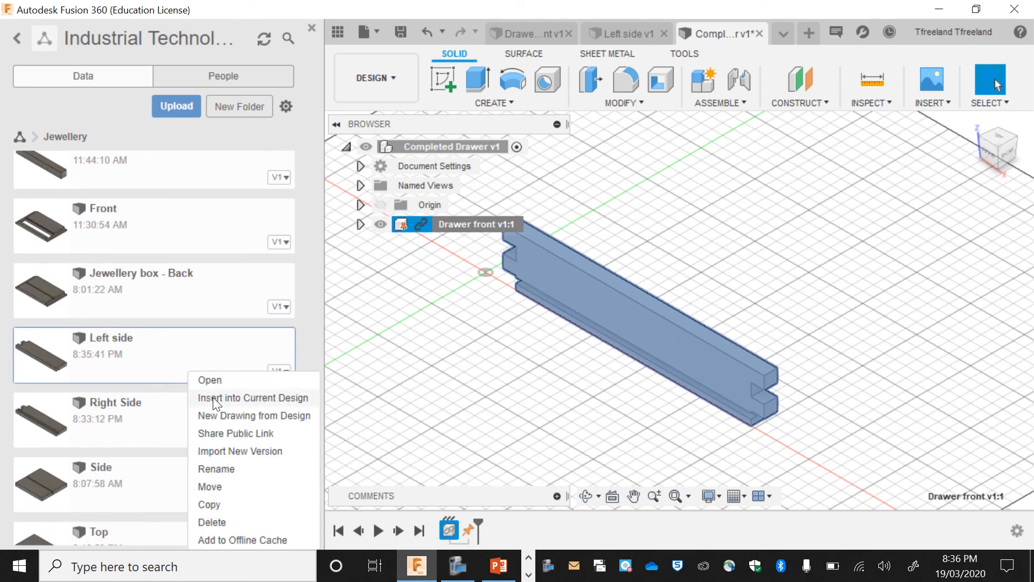
- Insert the Left side part, rotate it 90° upright and perpendicular to the drawer front, and move it clear of the front's joint end
click(212, 397)
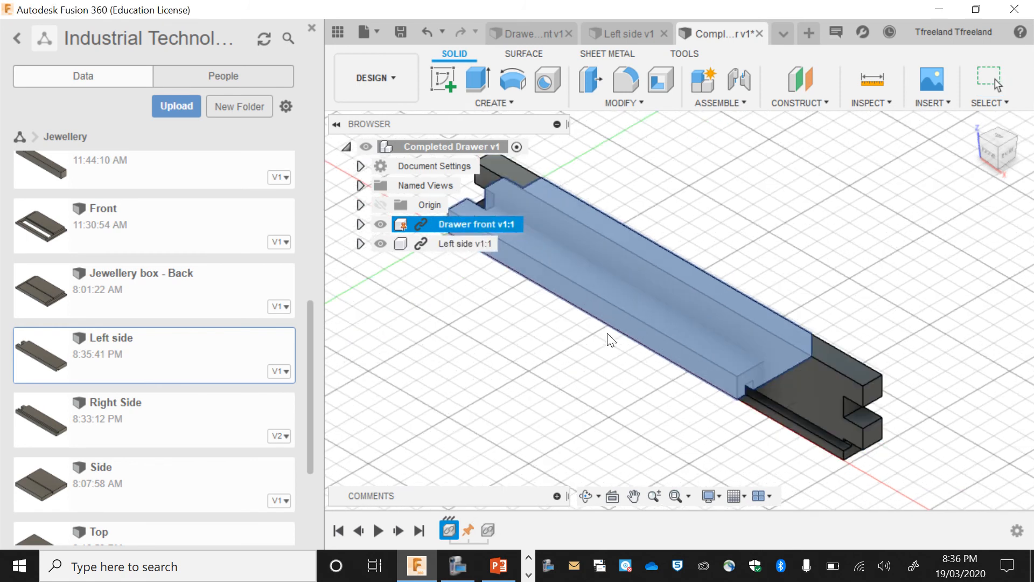
drag(635, 294, 555, 353)
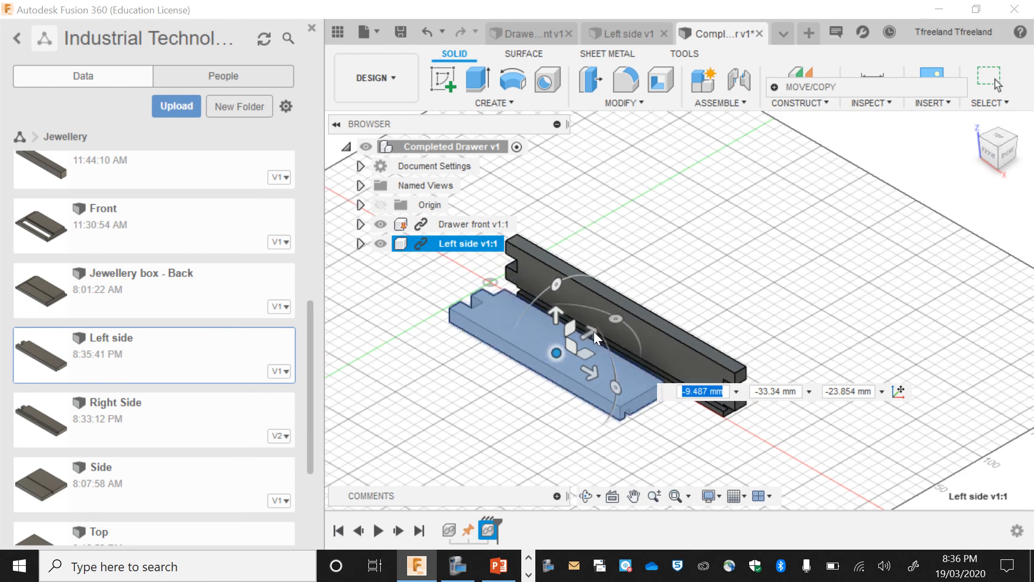
drag(555, 290, 497, 388)
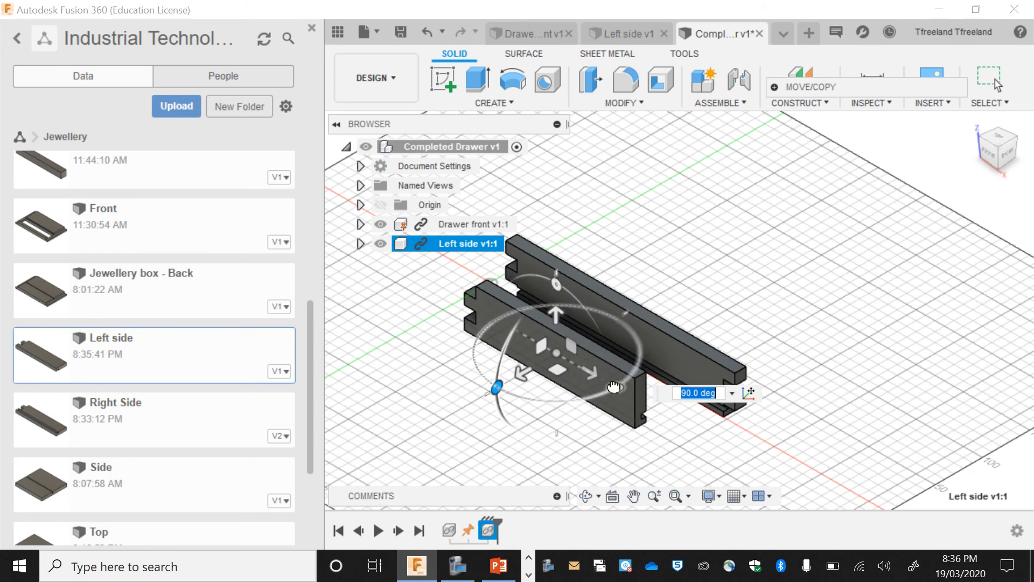
drag(615, 387, 462, 381)
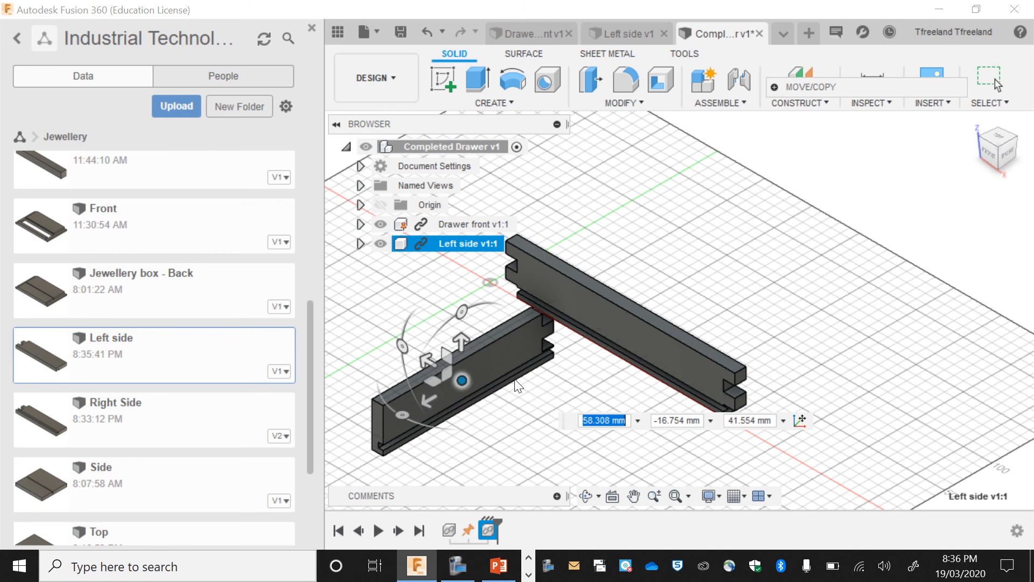
key(Return)
drag(489, 337, 470, 351)
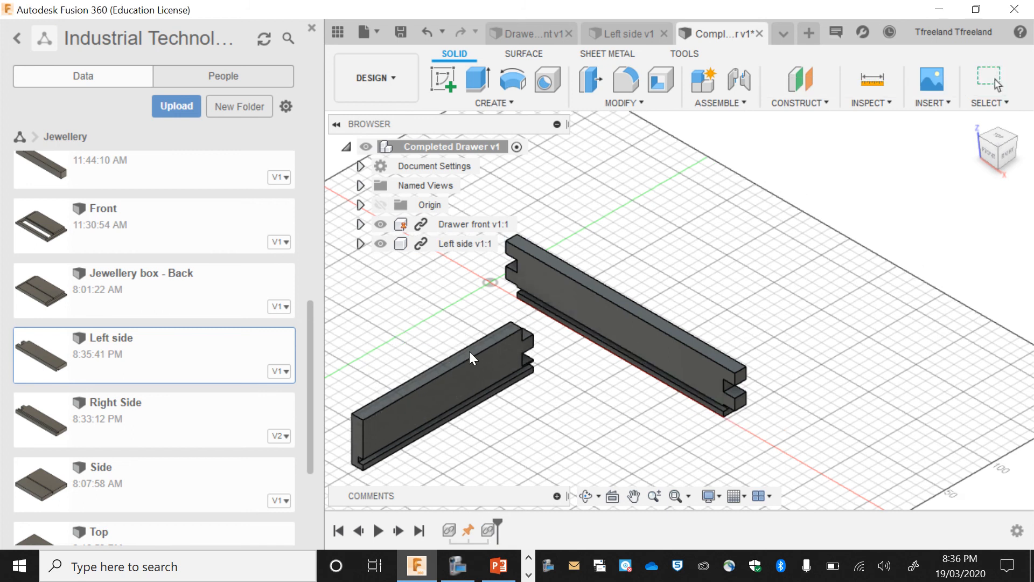
scroll(519, 323, up, 4)
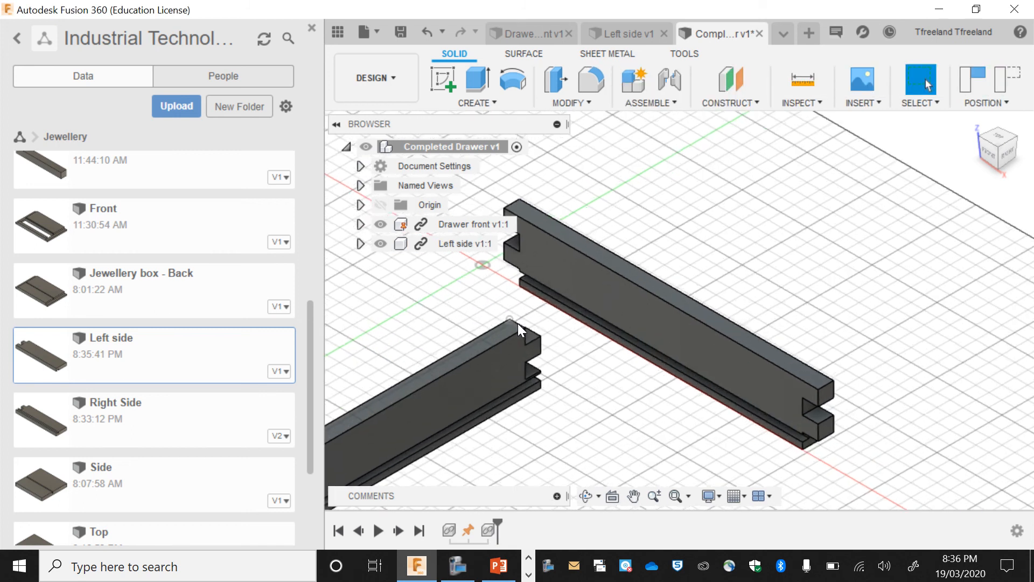
click(516, 325)
scroll(516, 325, down, 5)
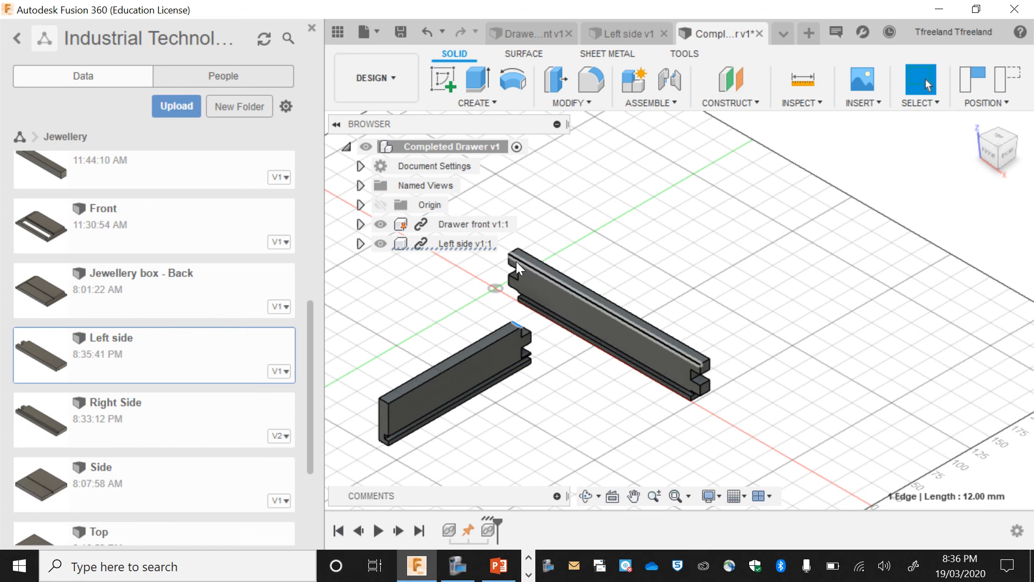
click(574, 459)
- Select the 11.5 mm upper notch edge on the left side's end together with the matching dovetail edge on the drawer front
click(586, 496)
drag(537, 370, 660, 387)
scroll(649, 413, up, 4)
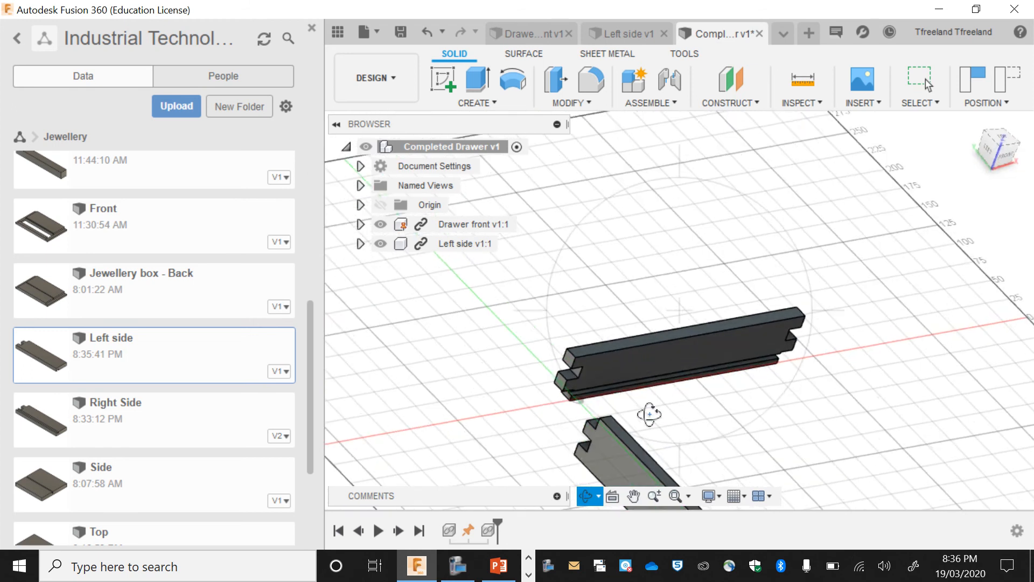
click(648, 413)
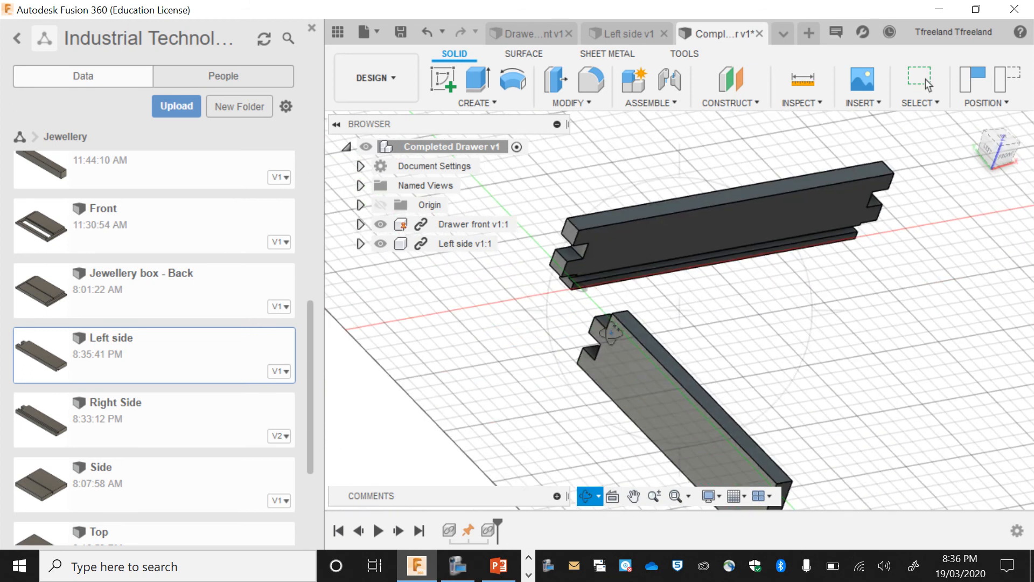
key(Escape)
scroll(609, 321, up, 5)
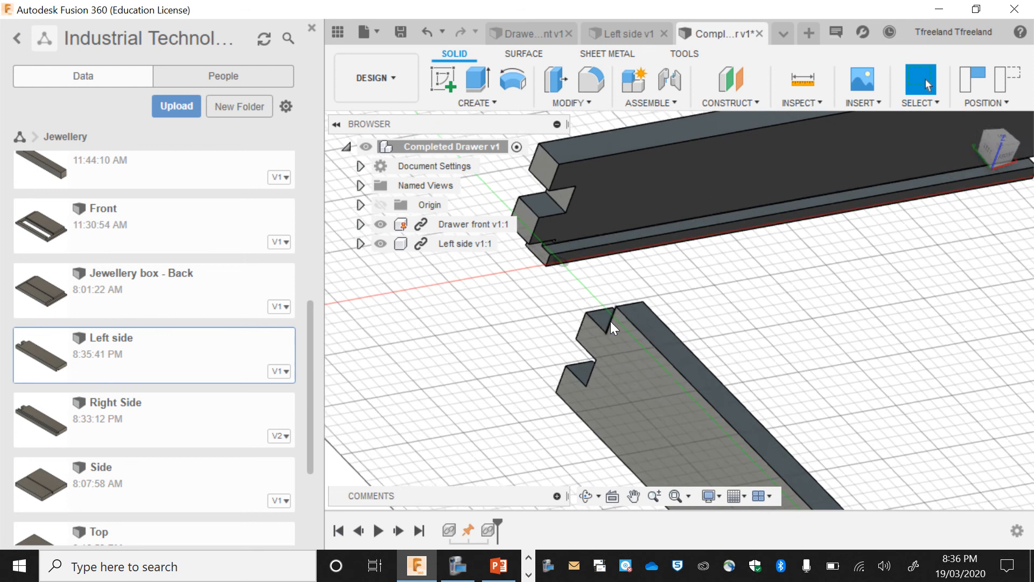
scroll(596, 318, down, 1)
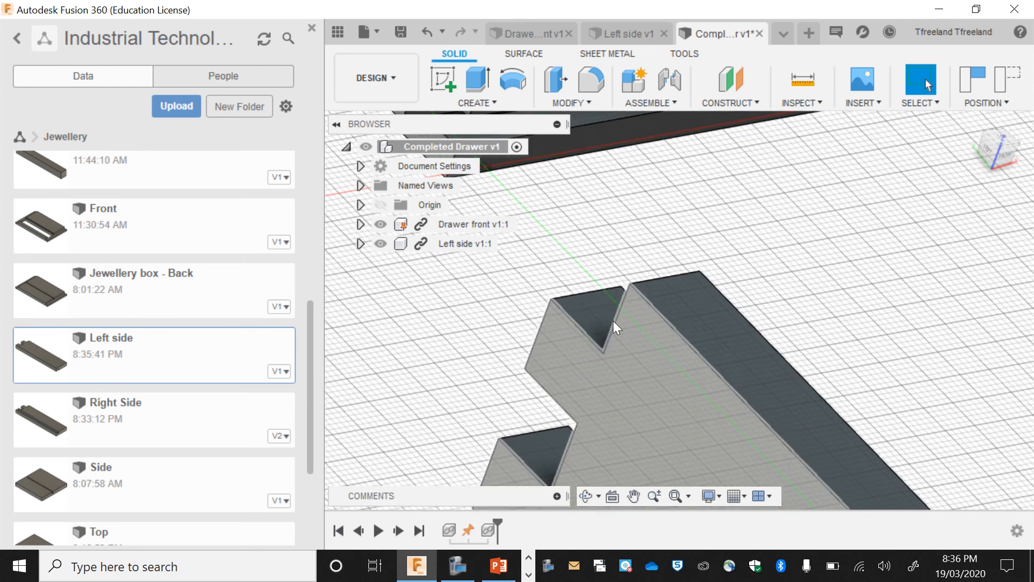
click(611, 321)
scroll(610, 321, down, 3)
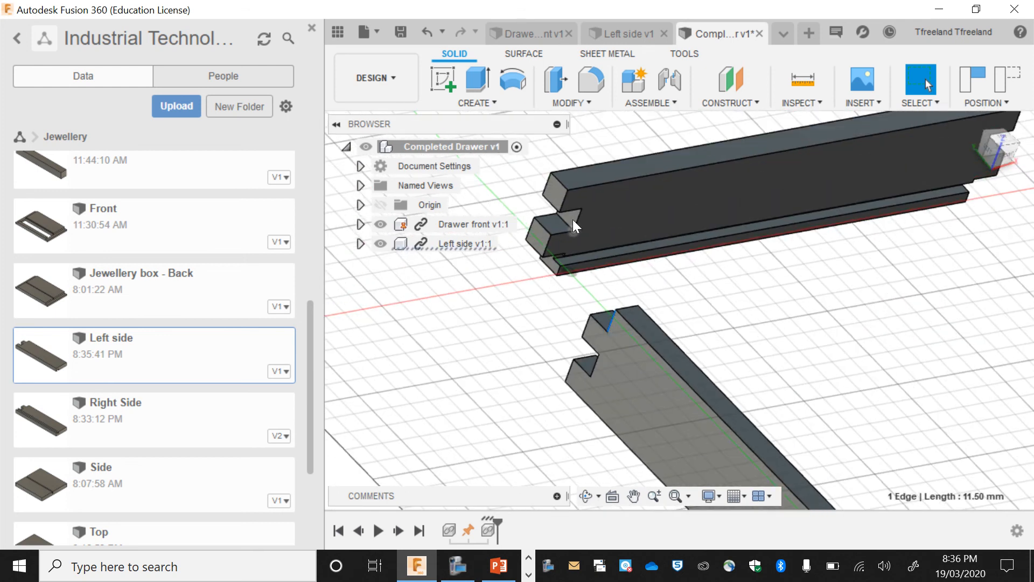
ctrl+click(563, 203)
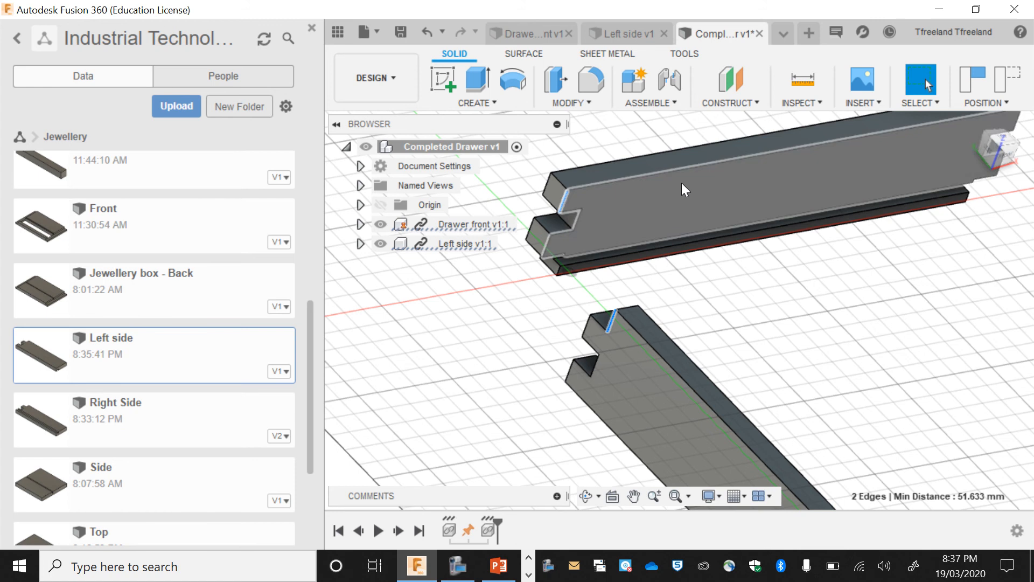
- Create a joint from the selected edges without capturing the moved position, fitting the left side flush into the drawer front's dovetail
click(668, 82)
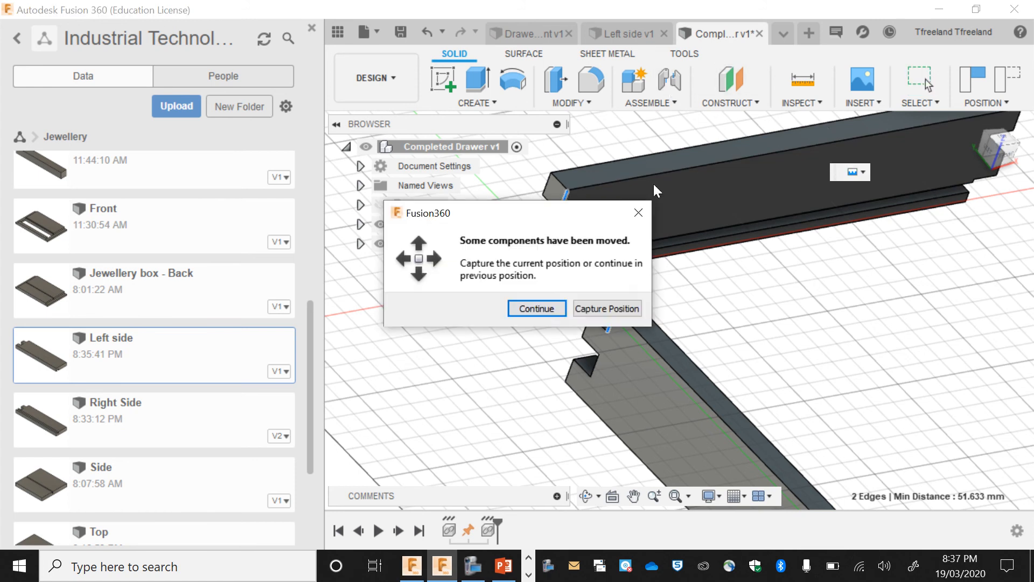
click(556, 306)
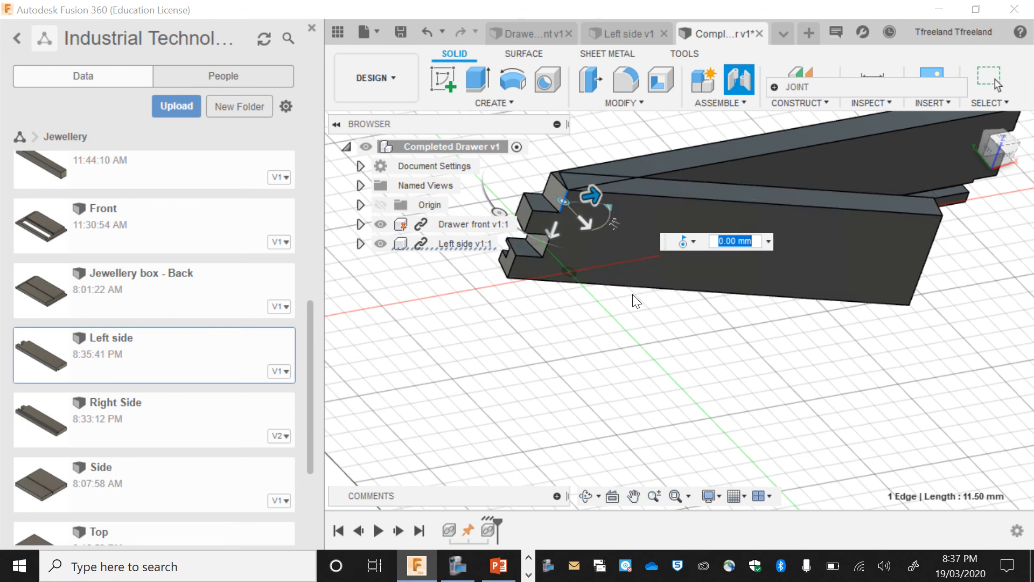
click(690, 243)
click(697, 266)
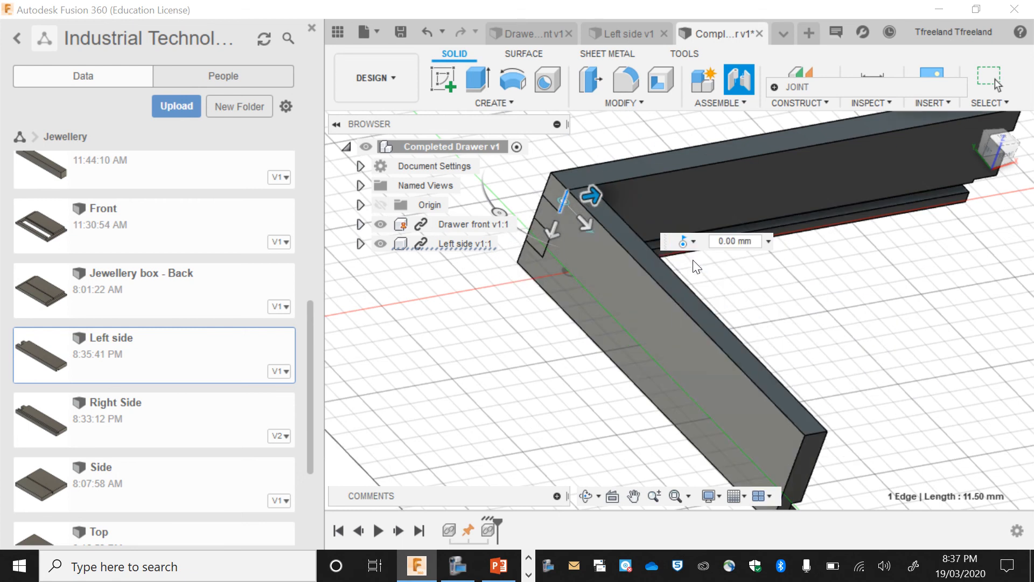
click(681, 242)
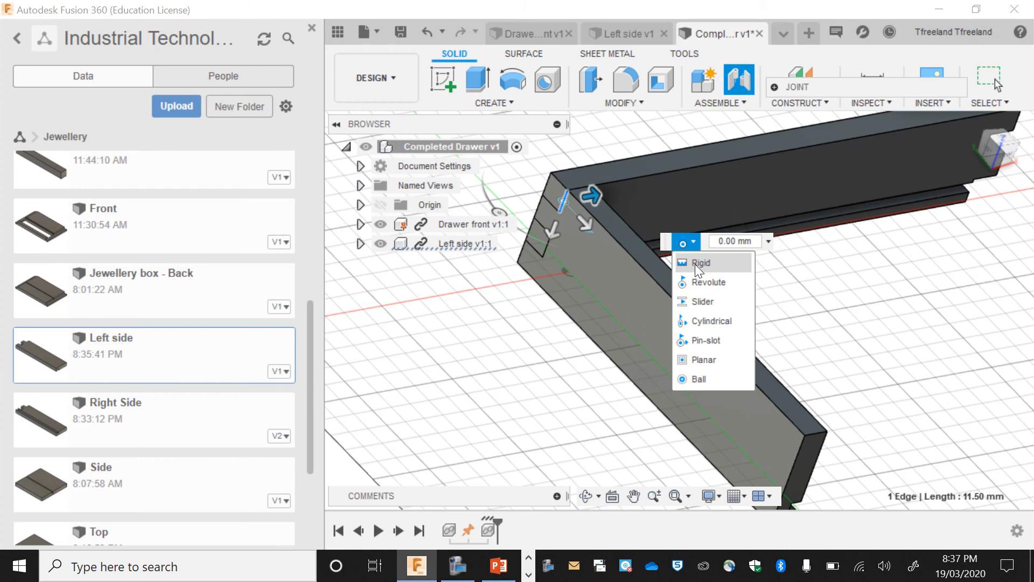
click(608, 224)
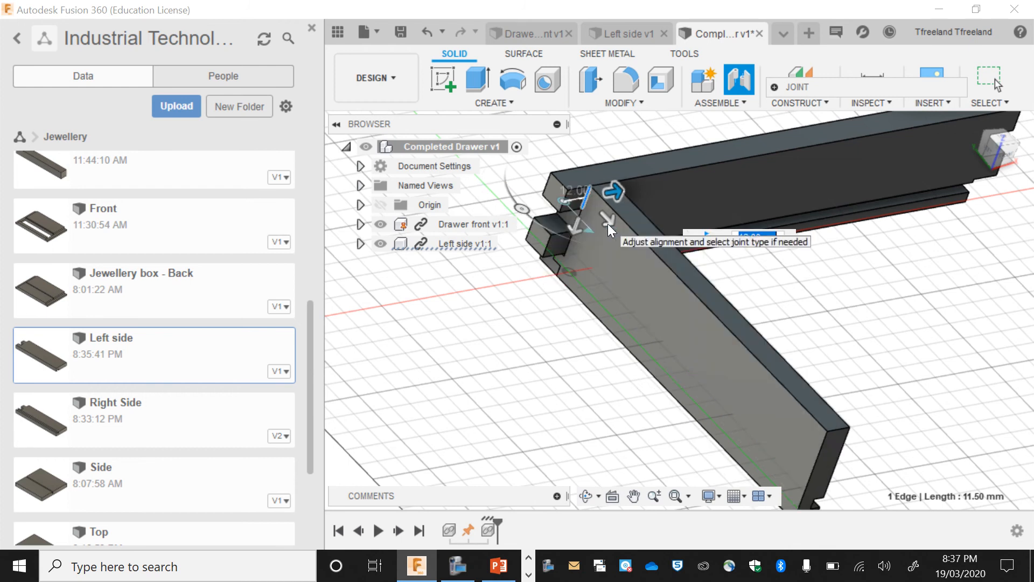
click(571, 206)
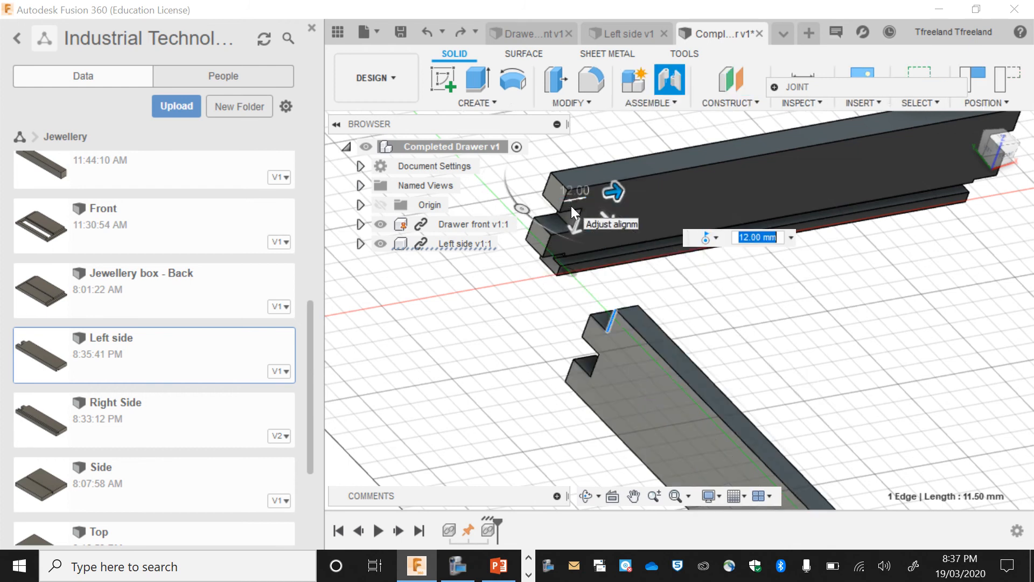
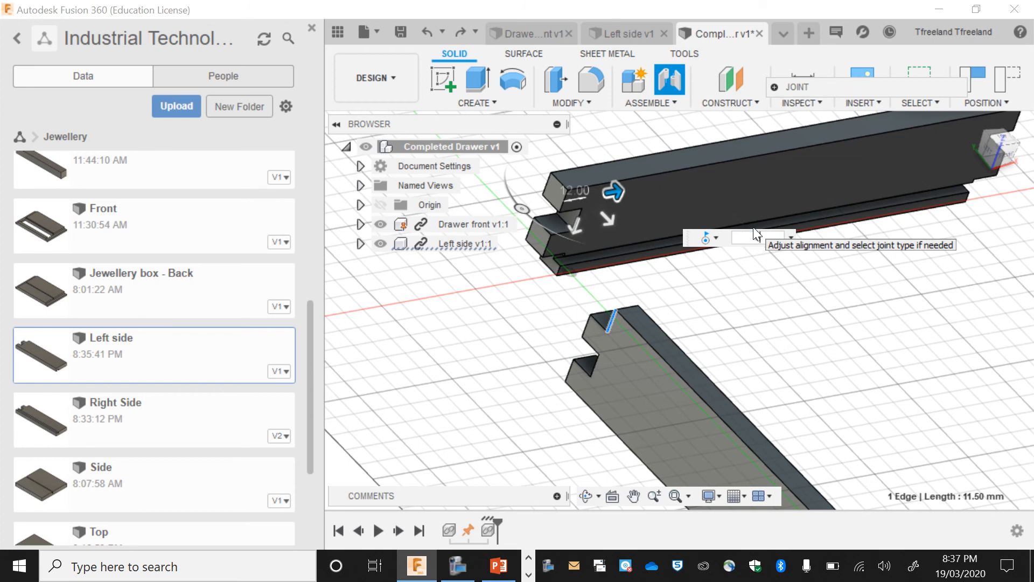
key(Return)
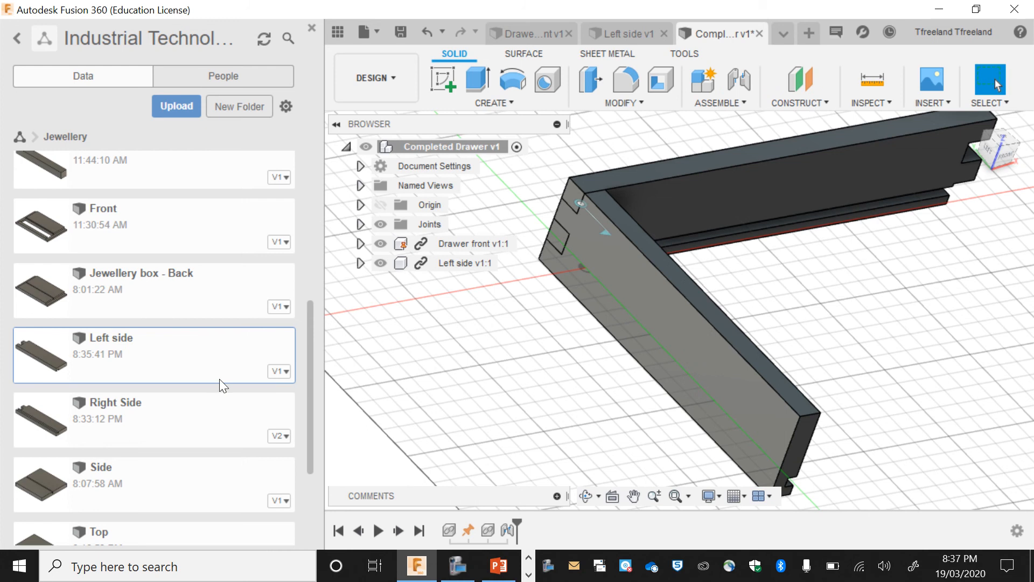
- Insert the Right Side part and place it upright and perpendicular to the drawer front, just clear of the front's free end
right_click(182, 425)
click(238, 399)
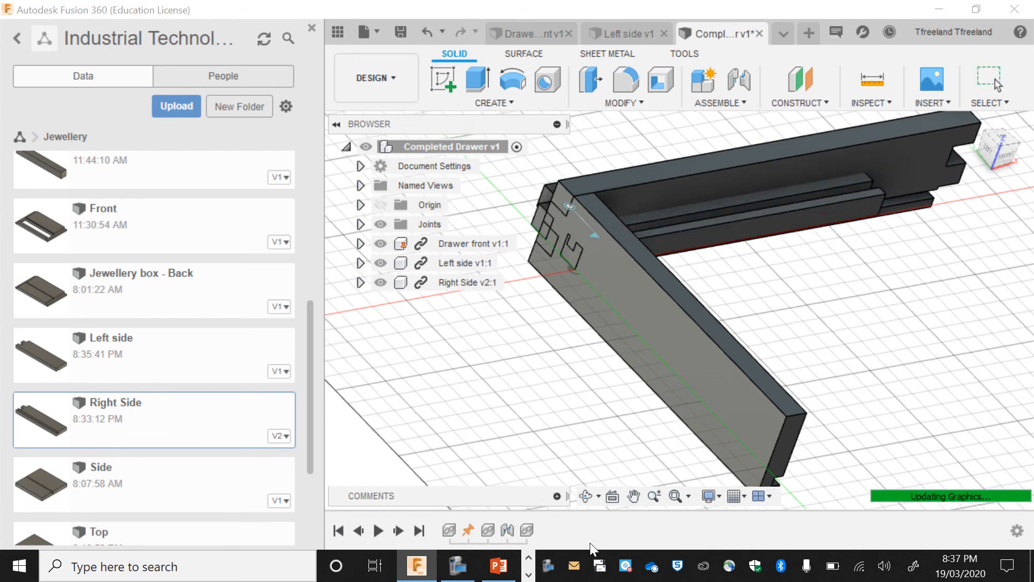
drag(558, 239, 771, 327)
drag(799, 264, 821, 372)
drag(839, 321, 838, 370)
key(Return)
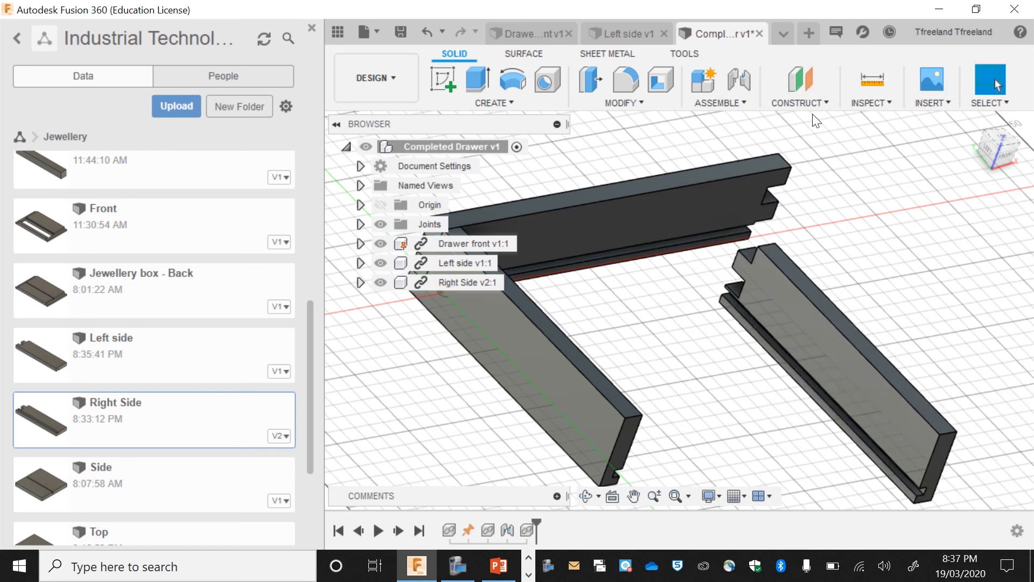
click(739, 84)
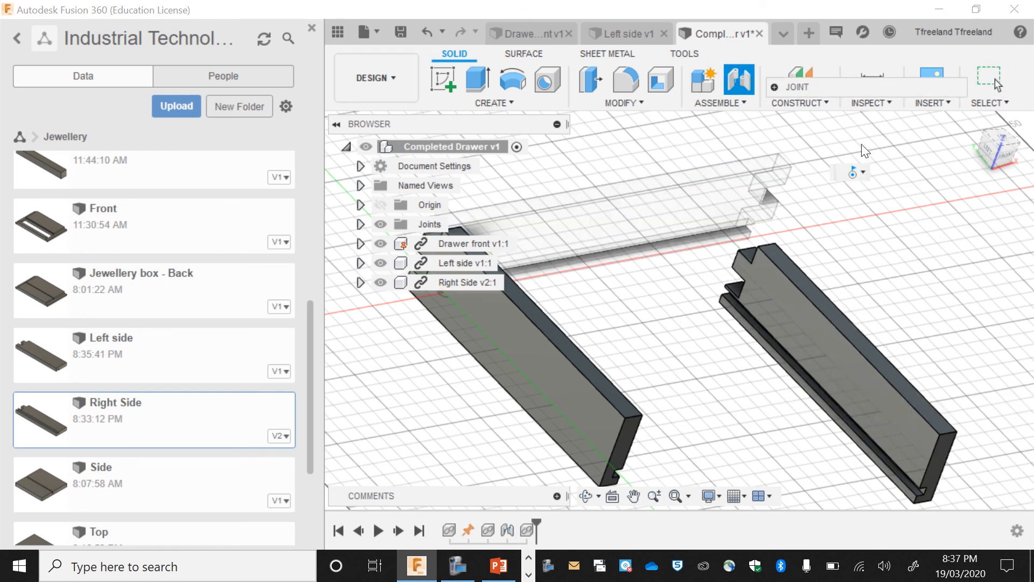
click(863, 176)
click(776, 87)
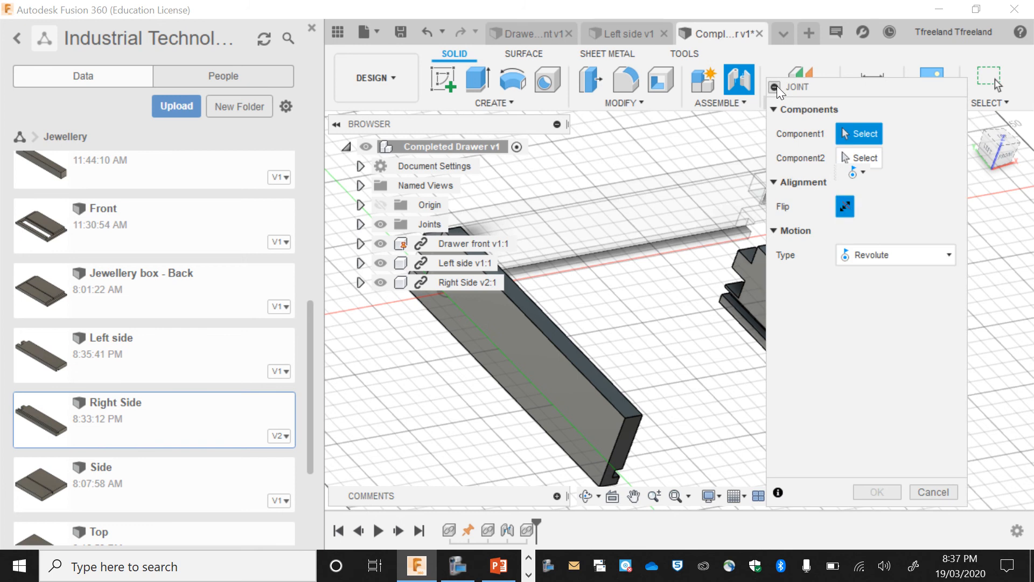
click(883, 253)
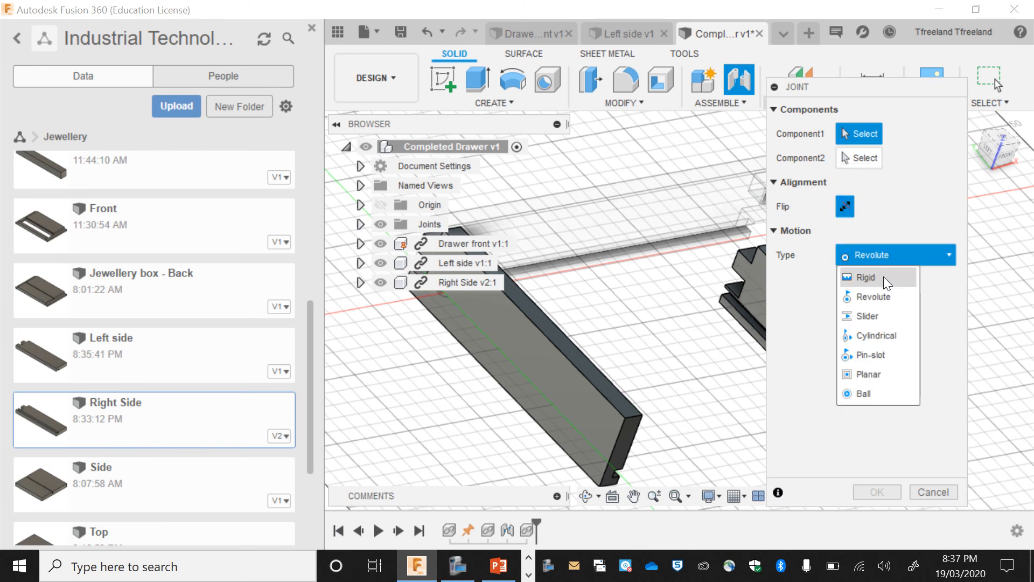
click(884, 276)
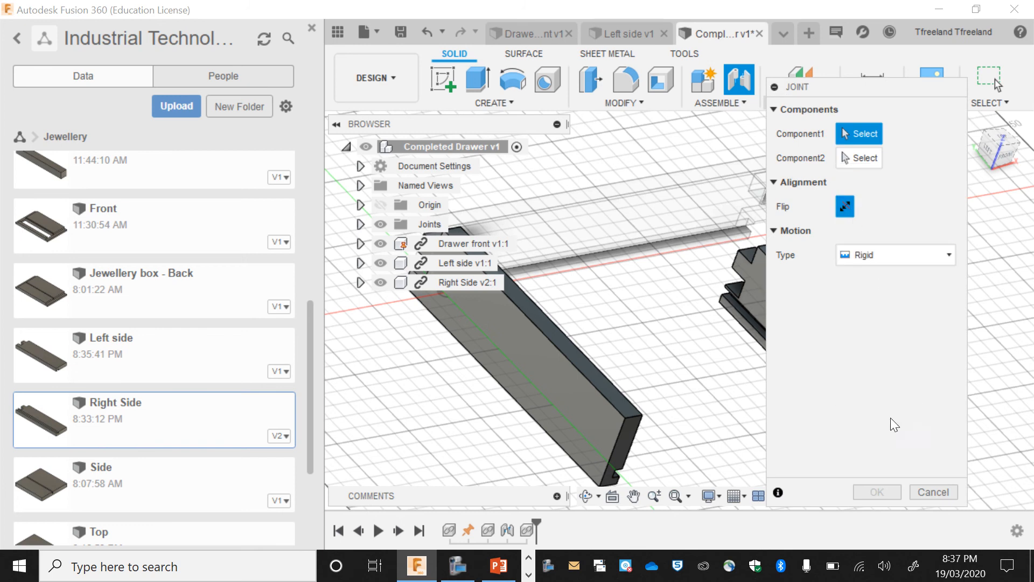
click(845, 158)
click(776, 87)
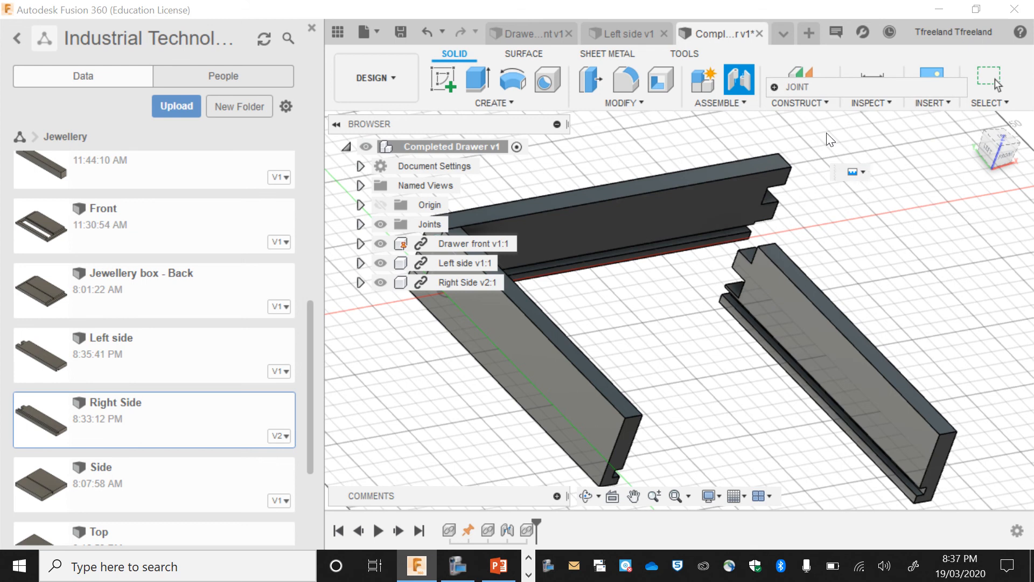
scroll(770, 246, up, 2)
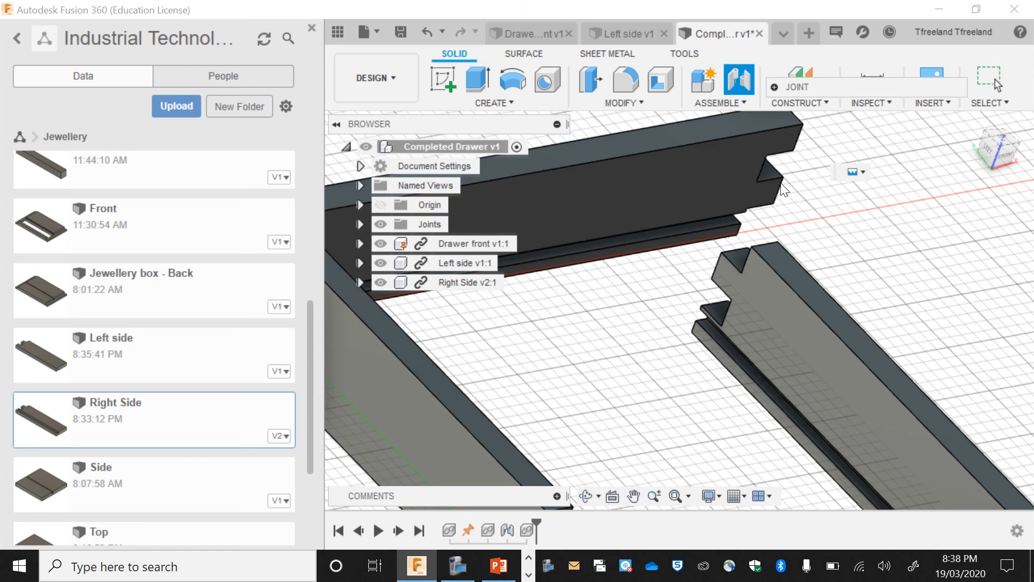
click(741, 68)
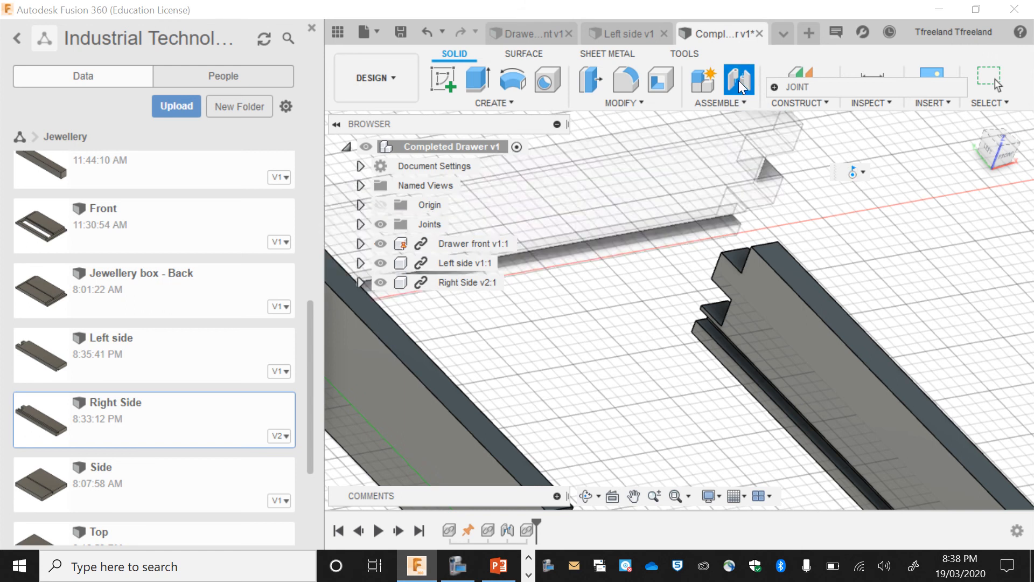
click(738, 80)
scroll(798, 140, up, 1)
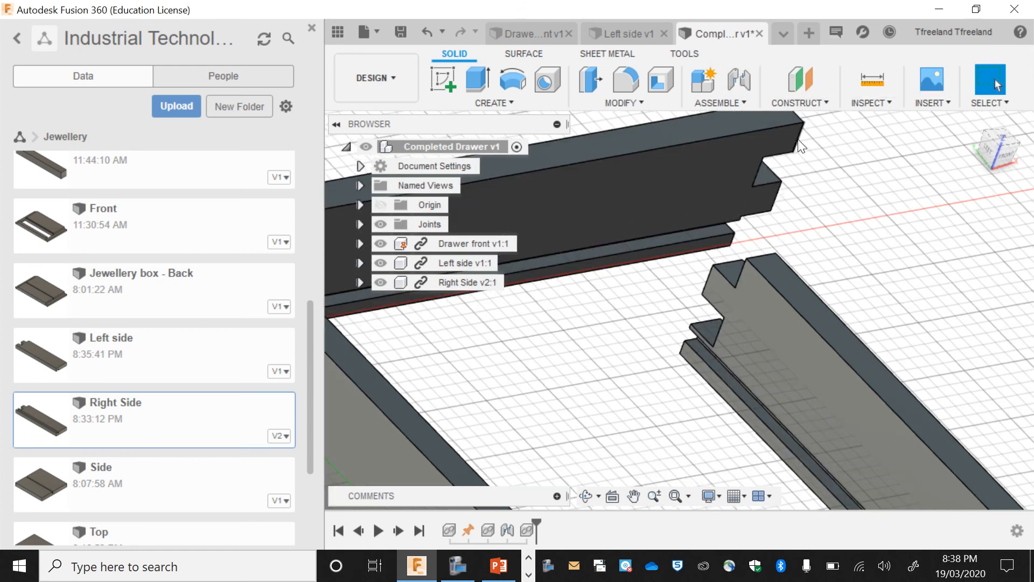
scroll(799, 140, up, 1)
scroll(787, 138, down, 1)
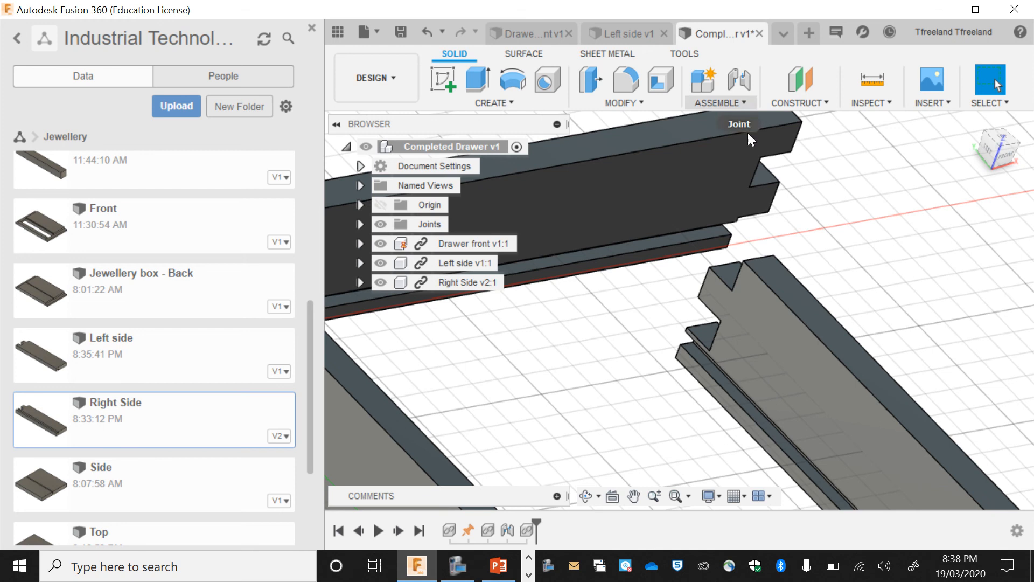
click(739, 82)
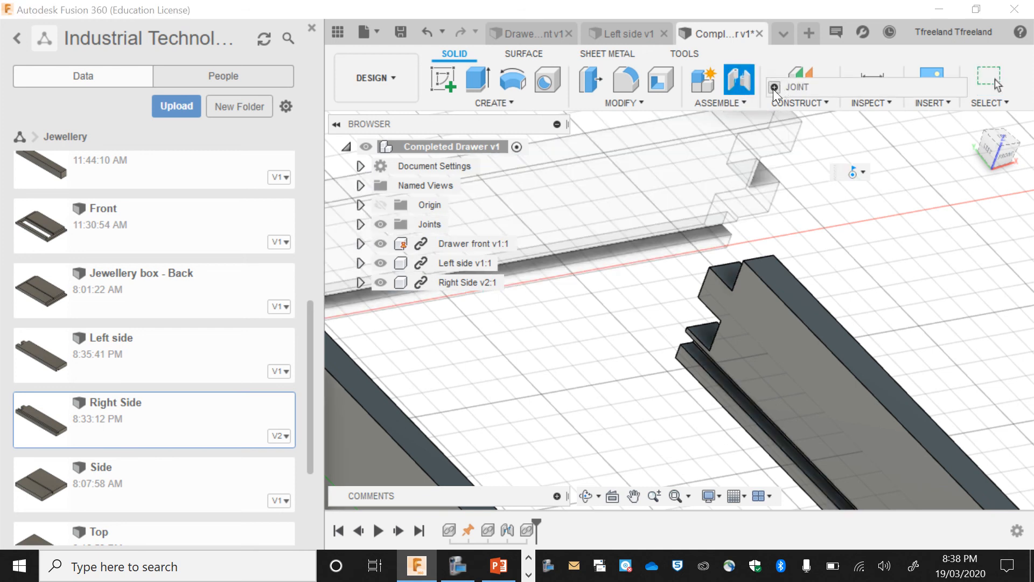
click(774, 87)
click(856, 255)
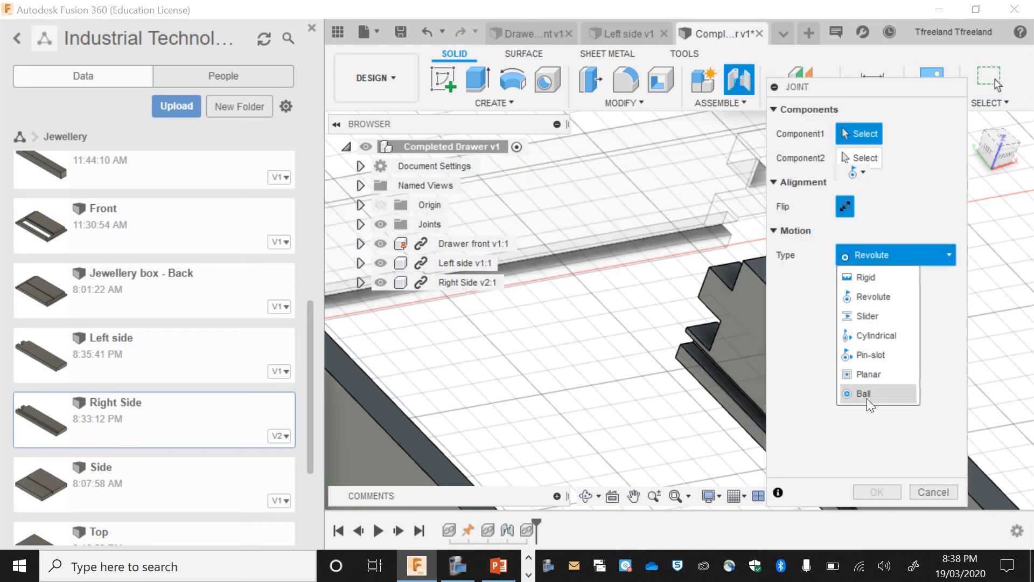
click(857, 276)
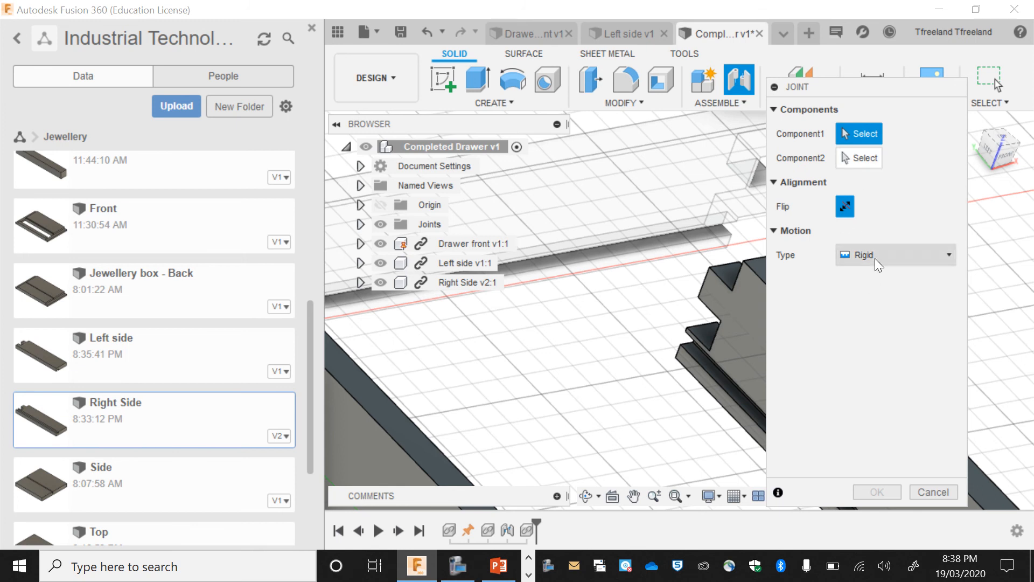
click(932, 492)
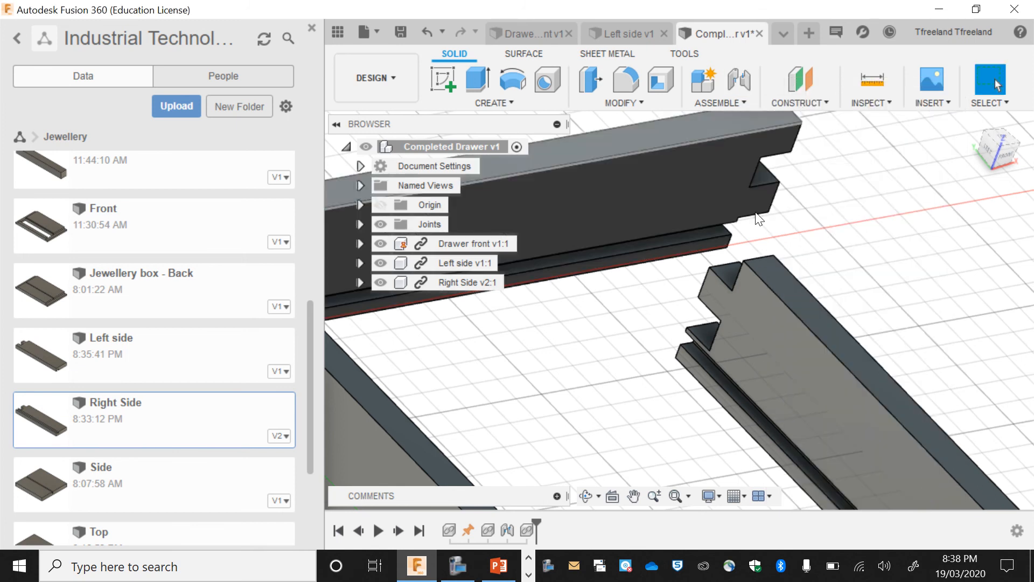
- Create a rigid joint between the right side's 11.5 mm upper notch edge and the matching dovetail edge at the drawer front's free end
click(587, 496)
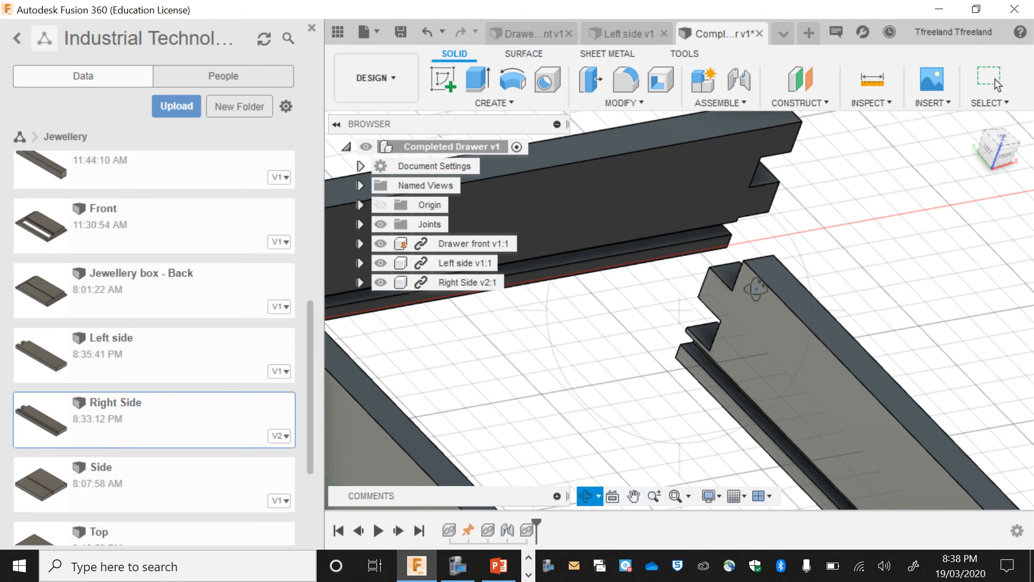
drag(744, 291, 625, 278)
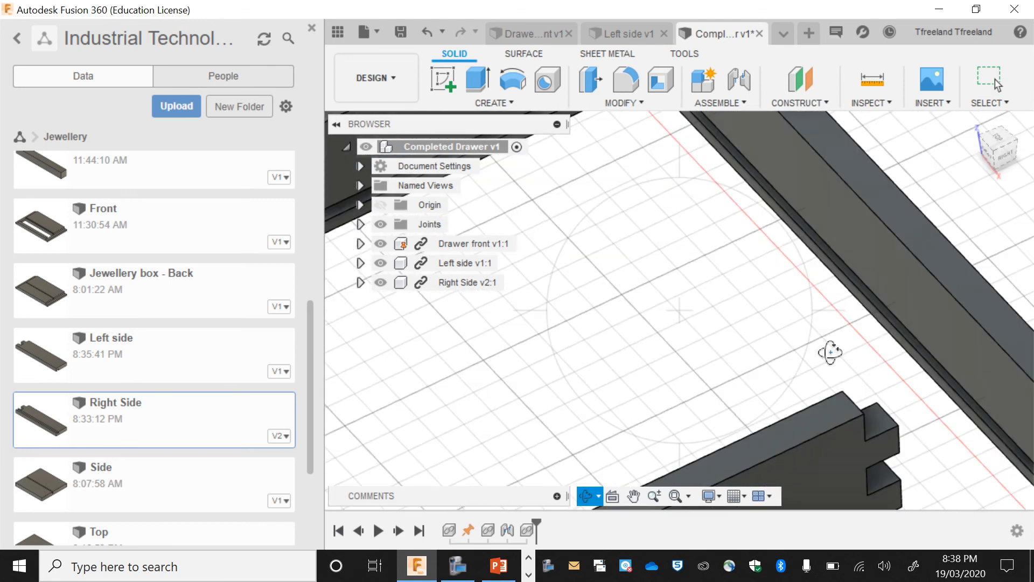
key(Escape)
click(868, 429)
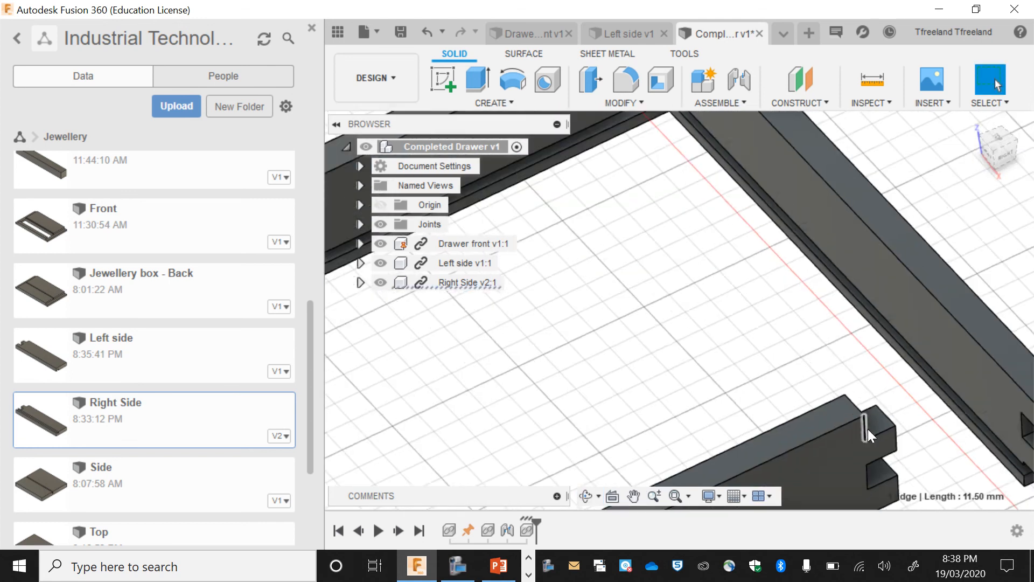
scroll(916, 426, down, 5)
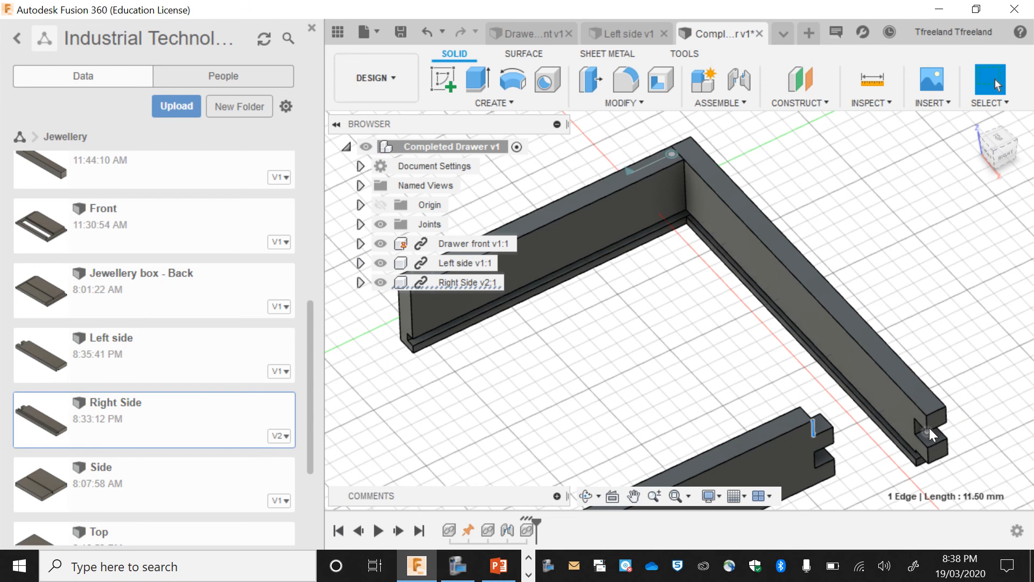
scroll(927, 425, up, 3)
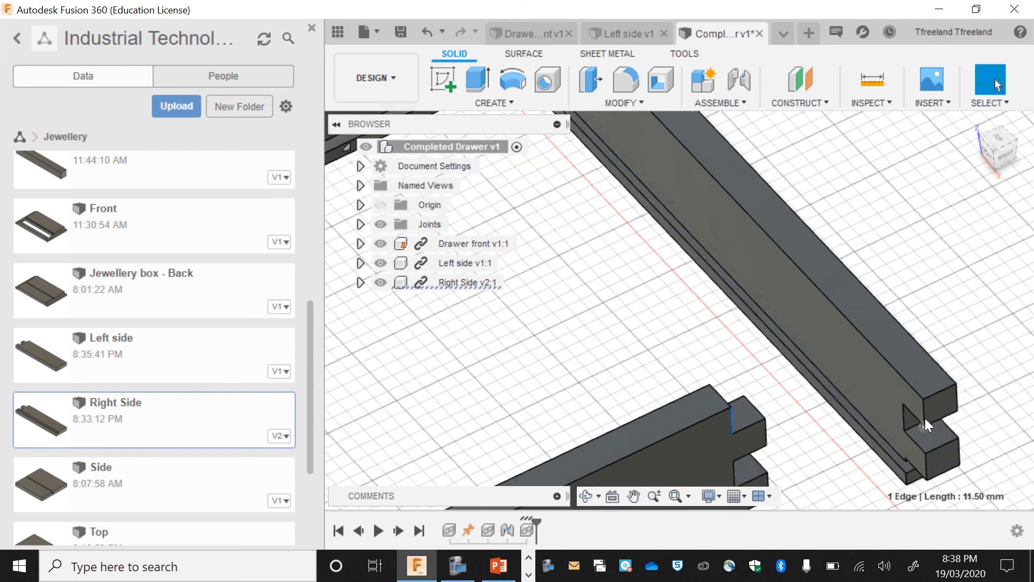
click(923, 412)
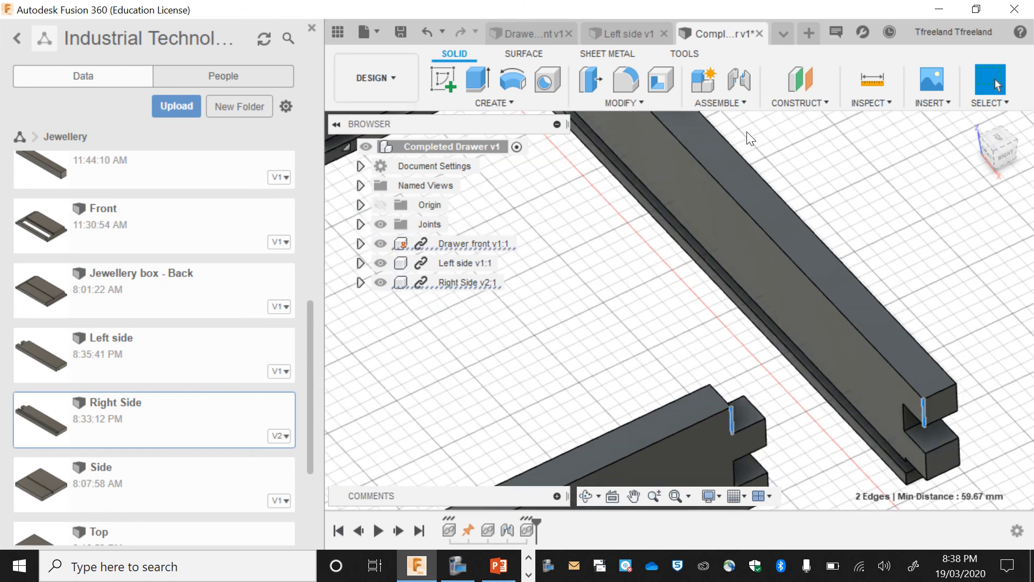
click(739, 80)
click(906, 352)
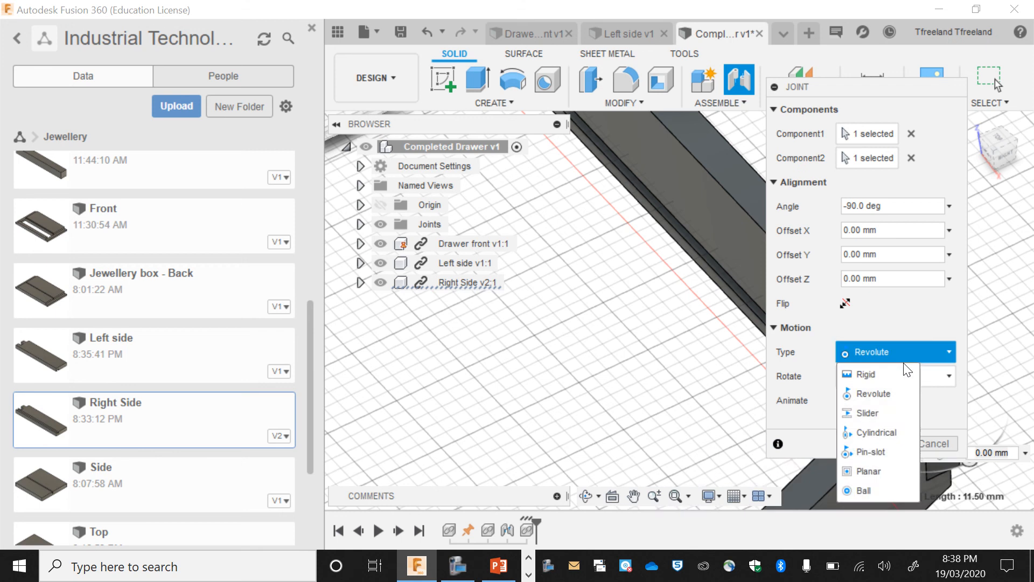
click(884, 377)
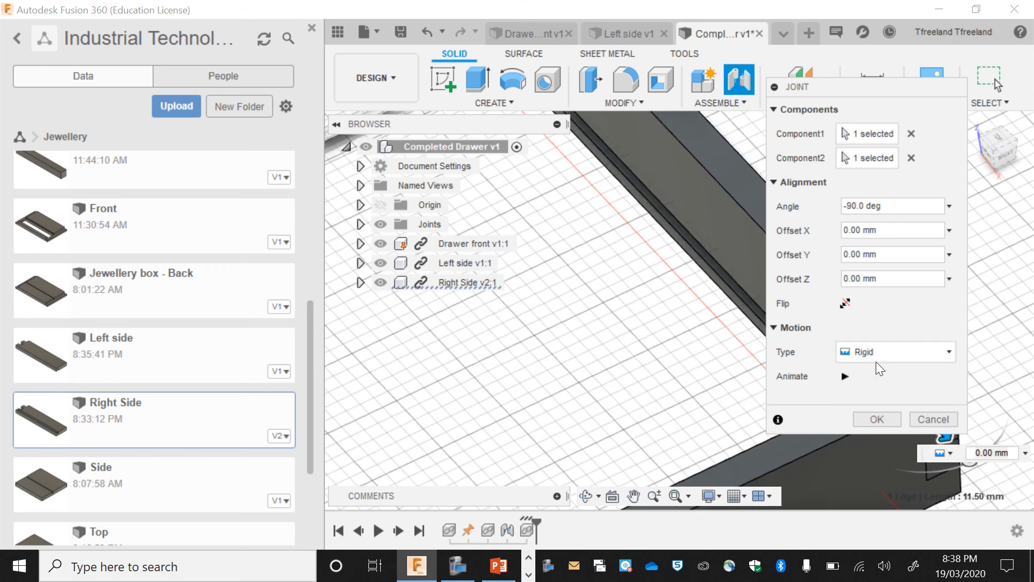
click(877, 419)
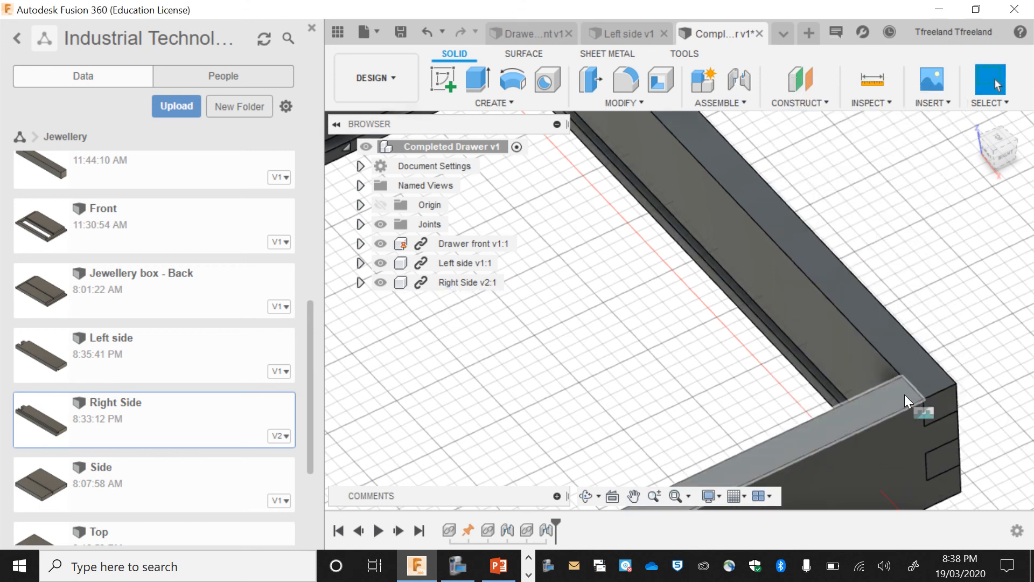
- Measure the distance between the inner upper corners at the free back ends of the left and right sides
scroll(904, 394, down, 5)
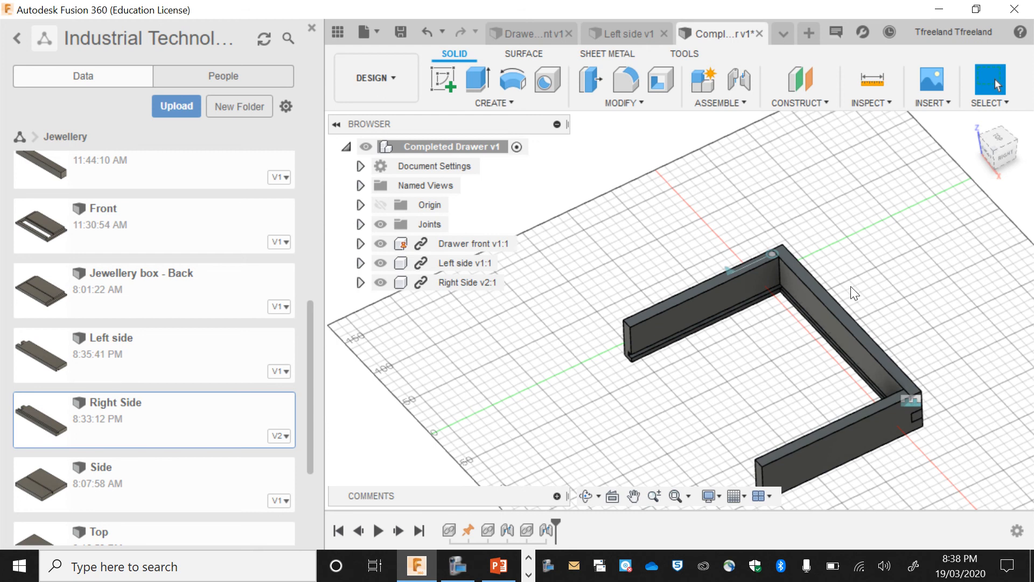
click(586, 496)
drag(619, 432, 635, 408)
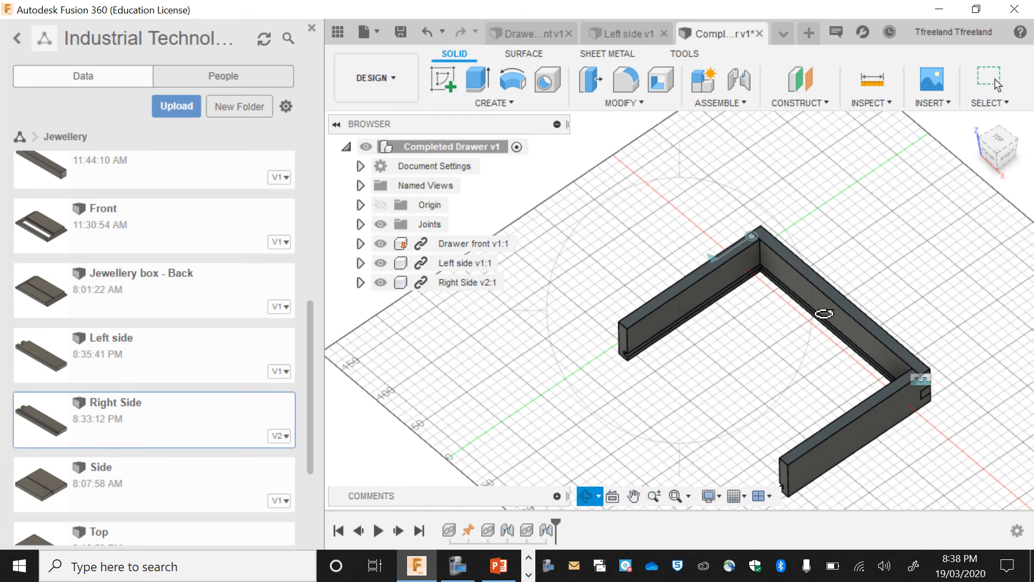
scroll(817, 322, up, 2)
click(871, 82)
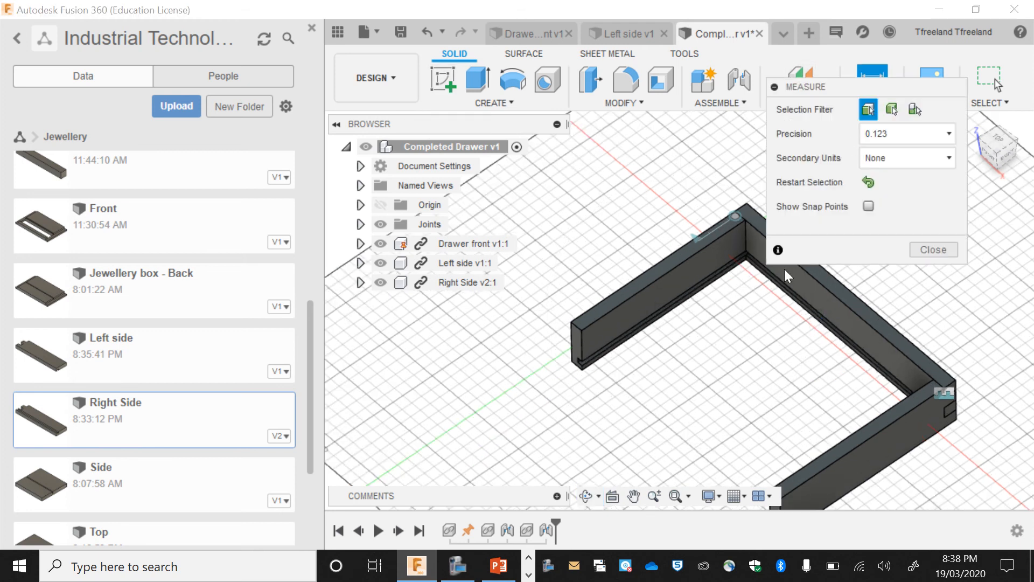
scroll(611, 344, down, 1)
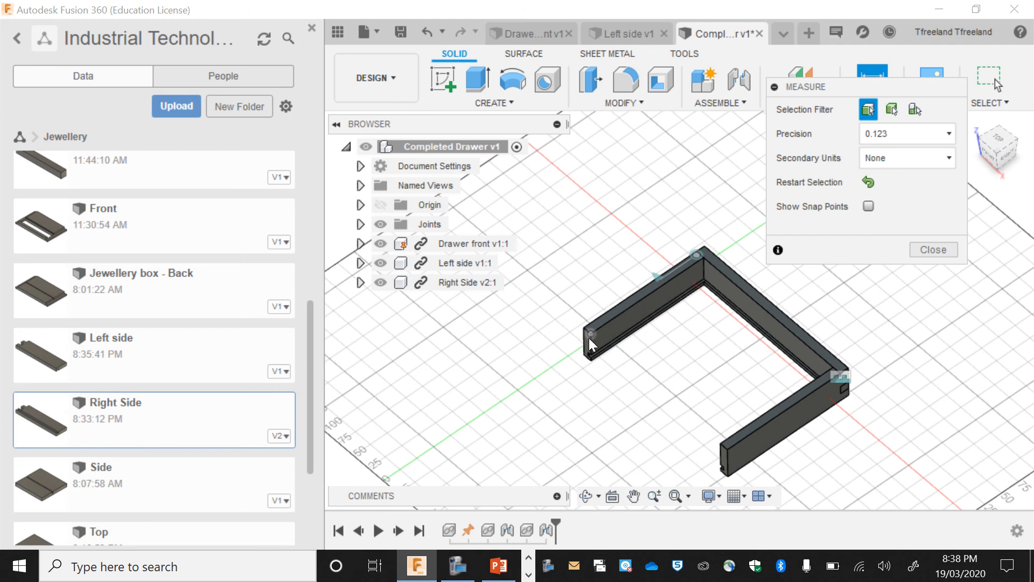
click(592, 334)
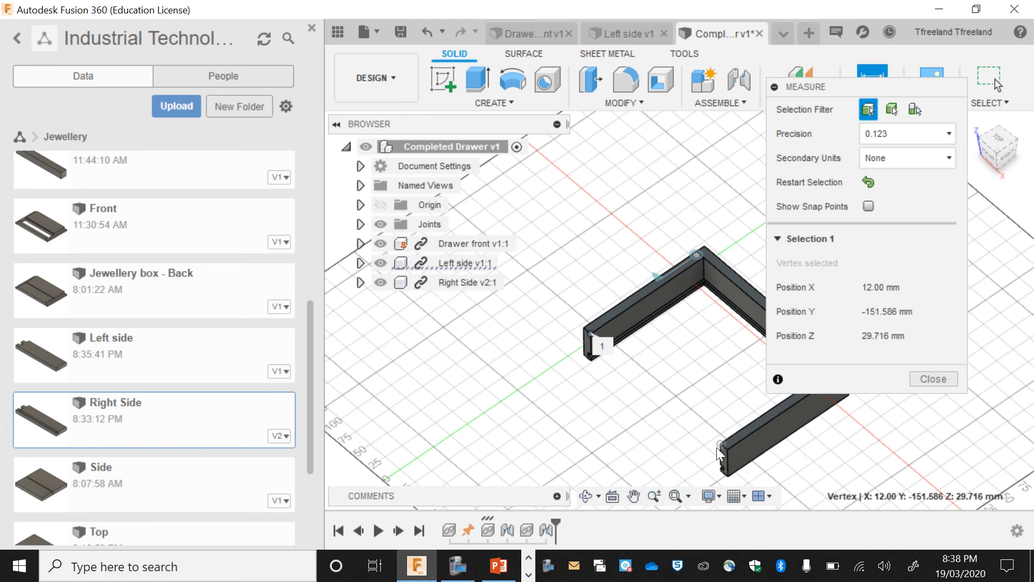
click(720, 443)
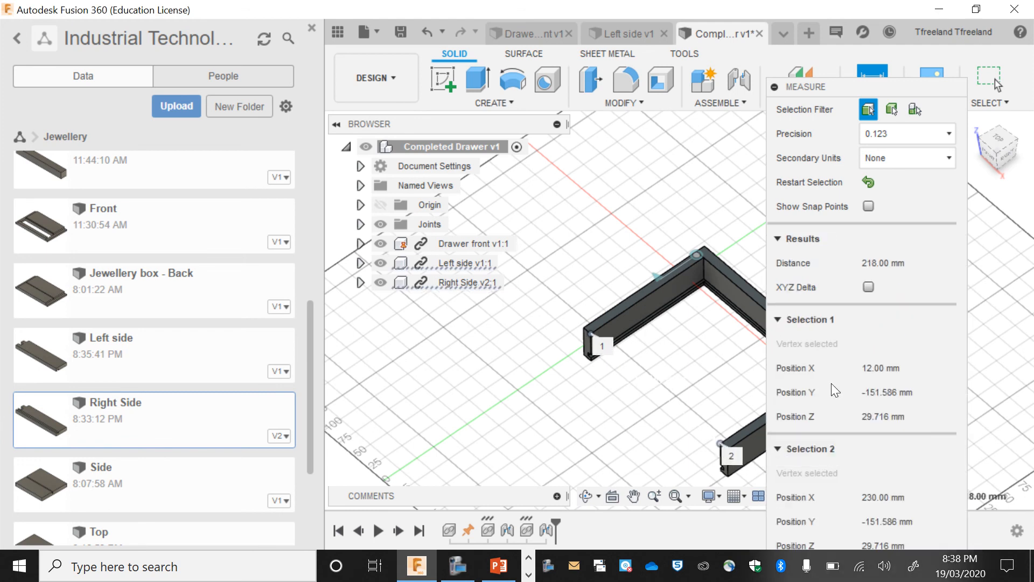
click(774, 87)
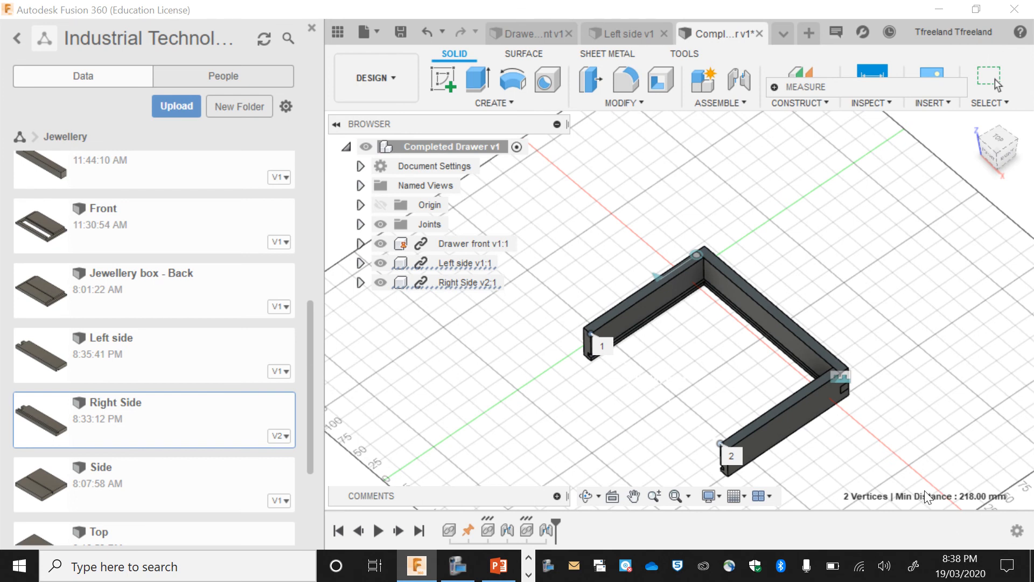
- In a new design, sketch a rectangle 218 mm long and 46 mm high from the origin on the horizontal plane
click(809, 32)
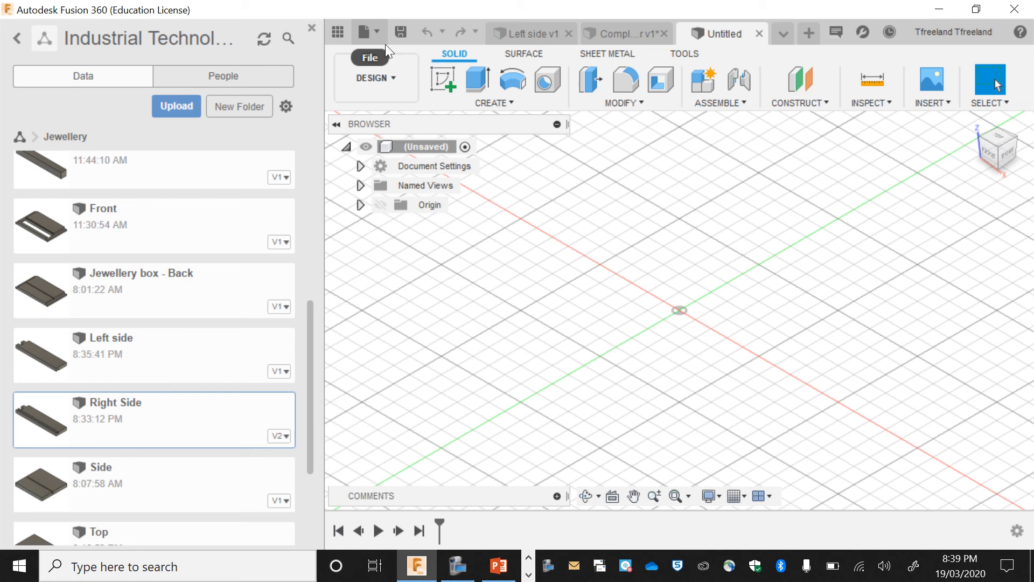
click(448, 77)
click(311, 28)
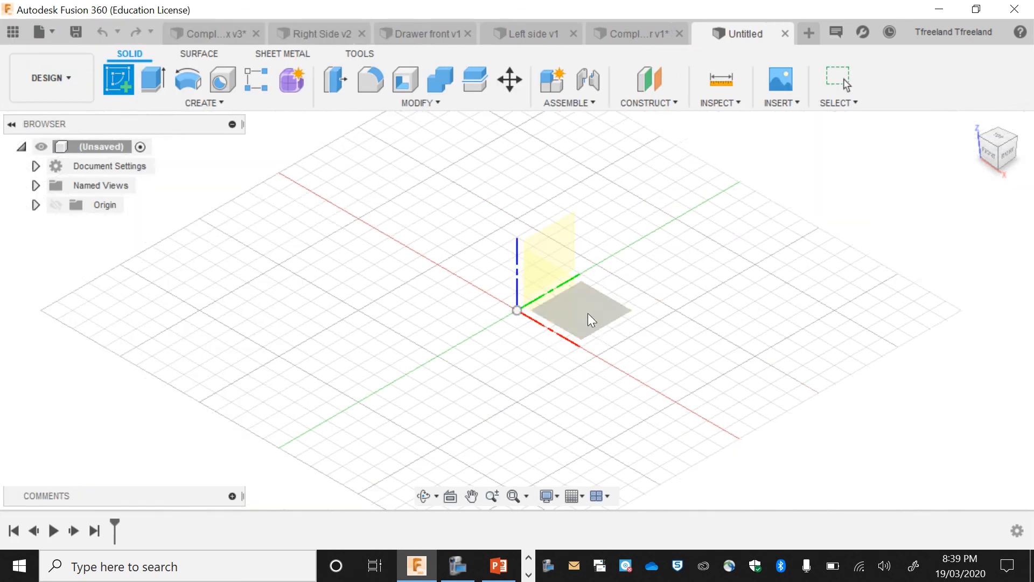
click(590, 311)
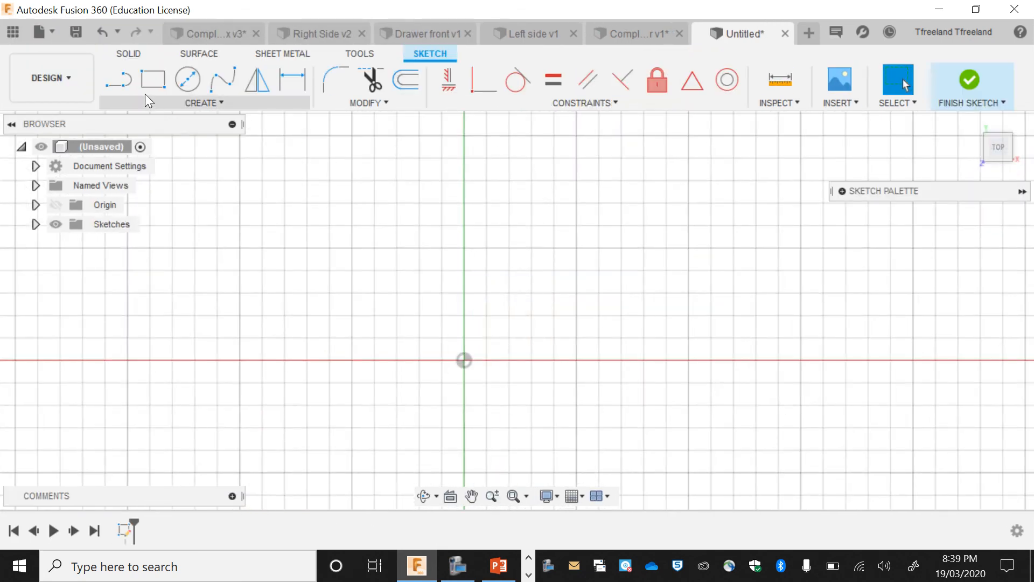
click(155, 82)
click(465, 360)
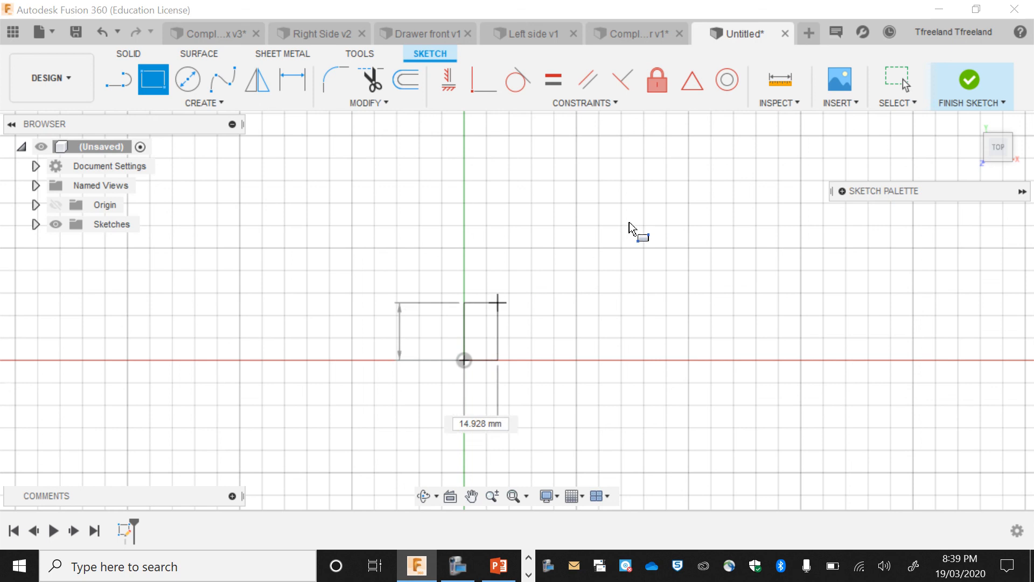
text(46)
key(Tab)
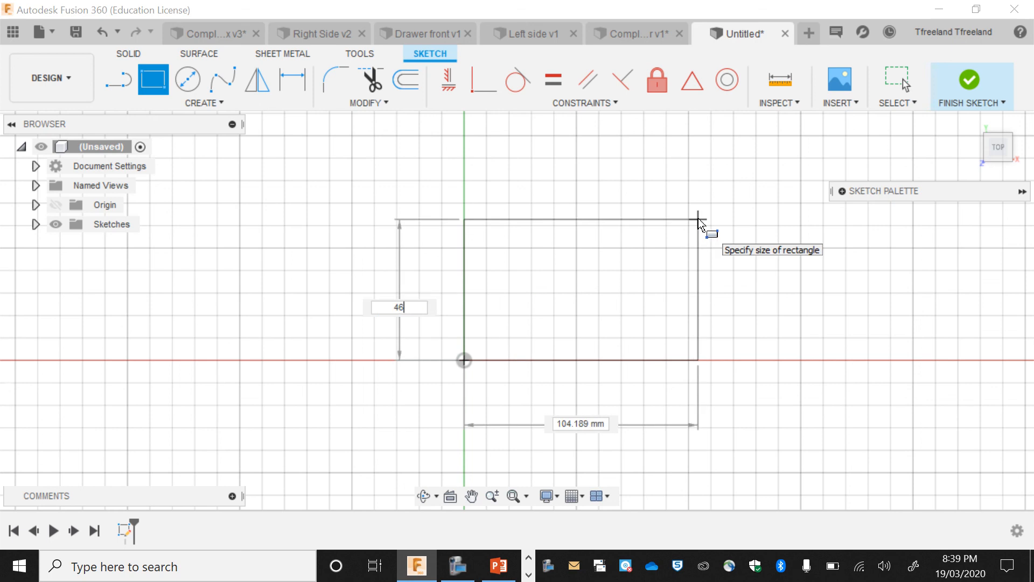
text(218)
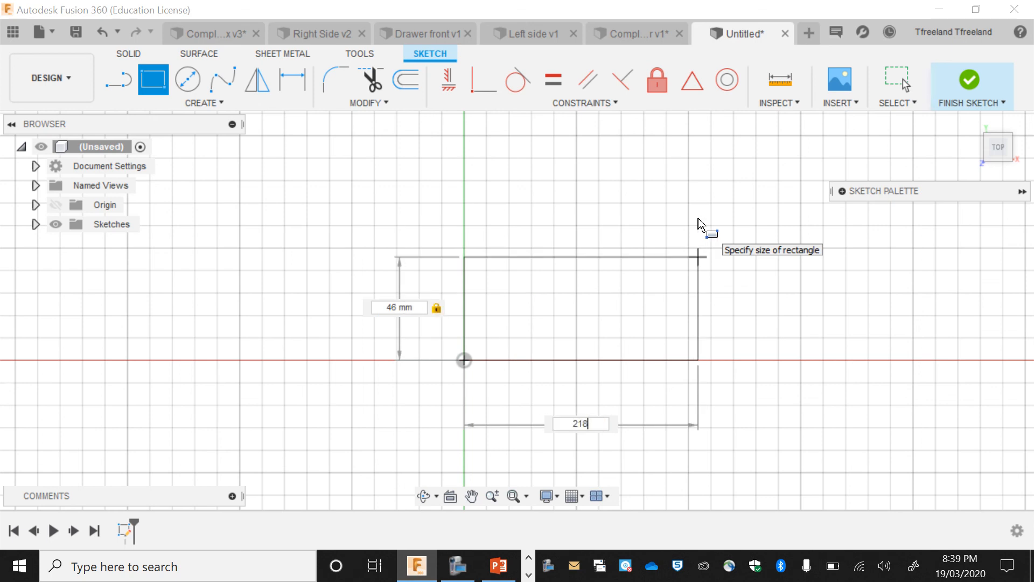
key(Return)
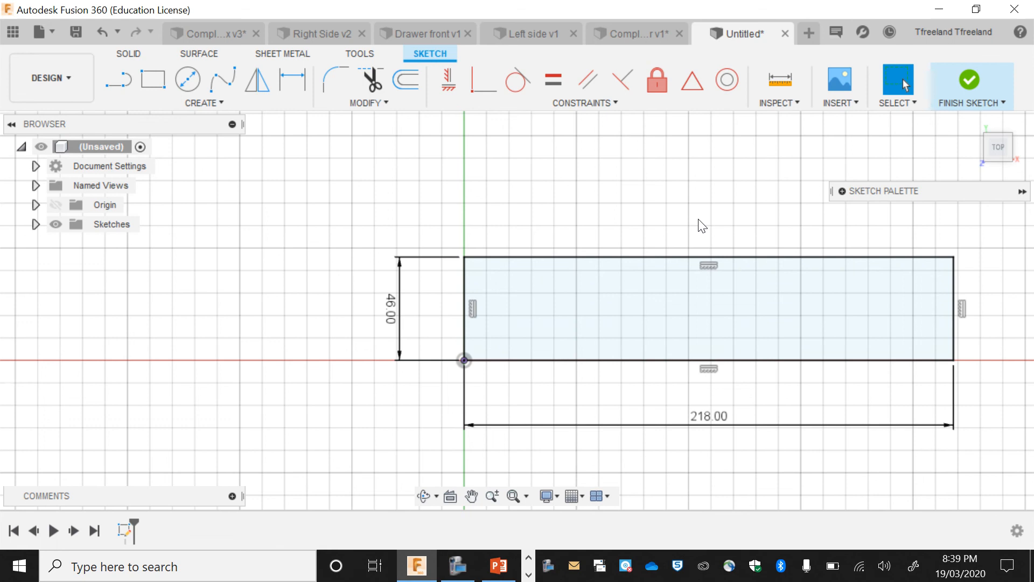
- Extrude the rectangle upward 12 mm to form the drawer back board
key(e)
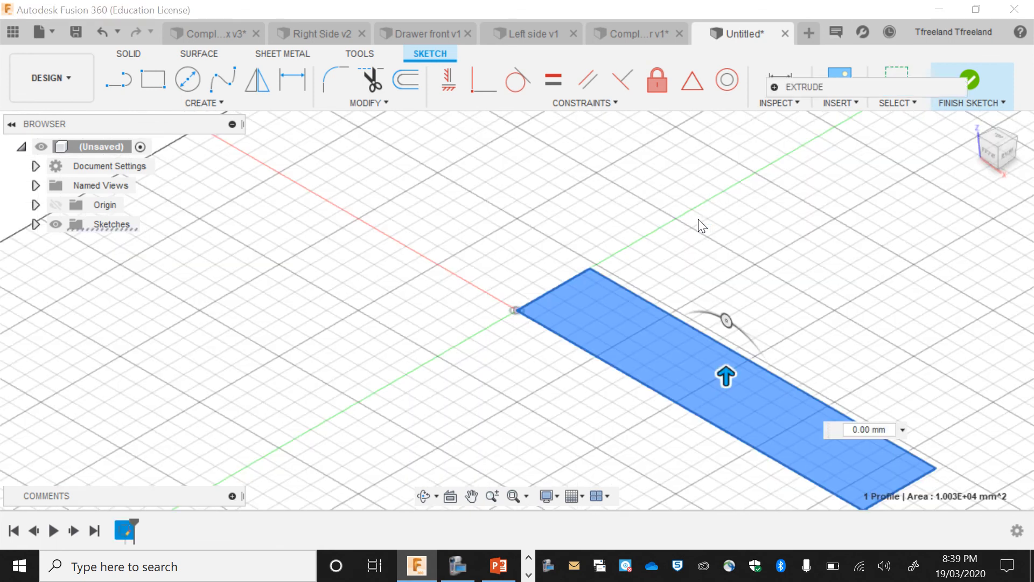
text(18)
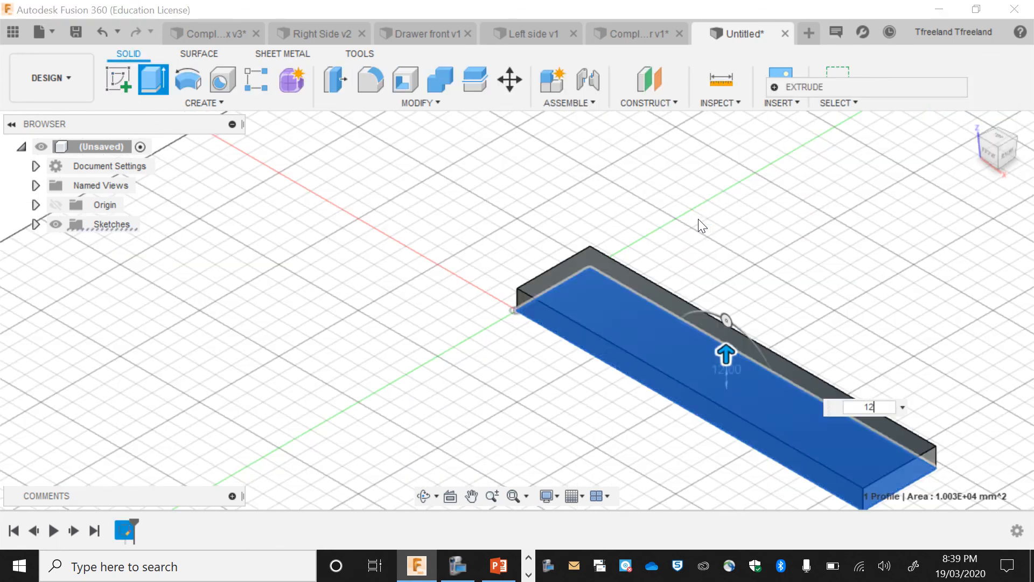
key(Return)
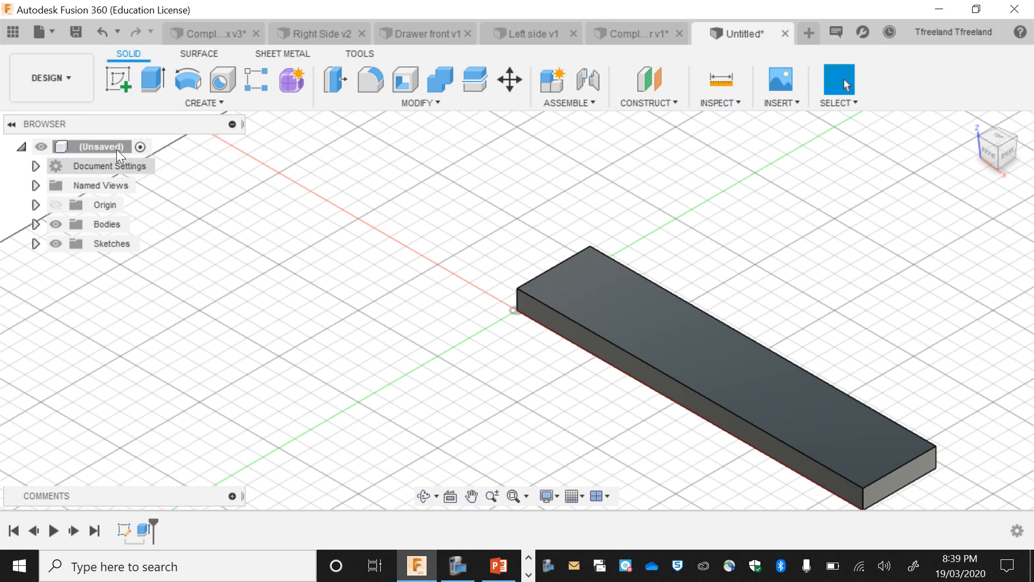
- Start a sketch on the board's upper face and draw a 5 mm construction line from the origin corner along the short edge
click(119, 79)
click(650, 315)
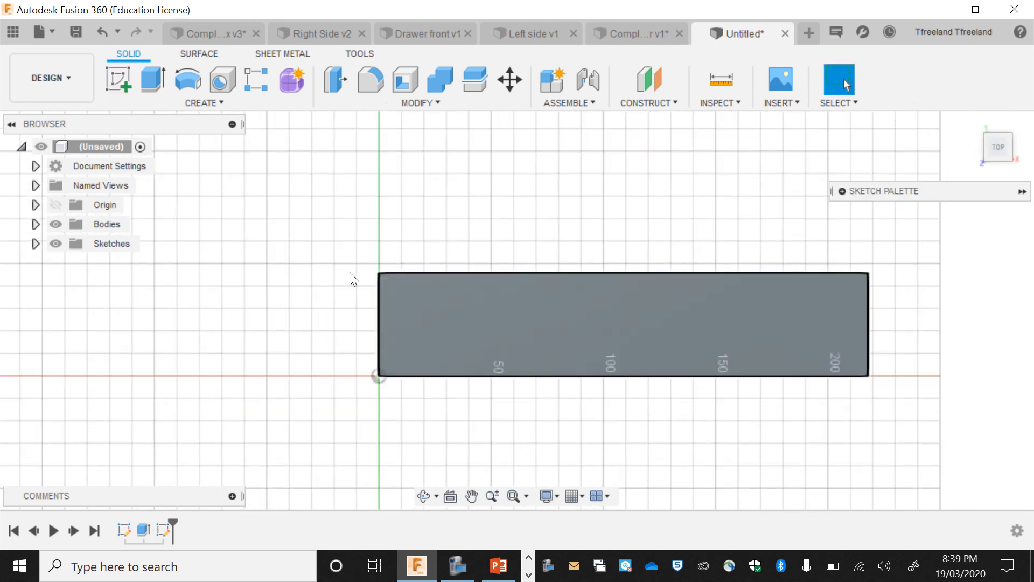
key(l)
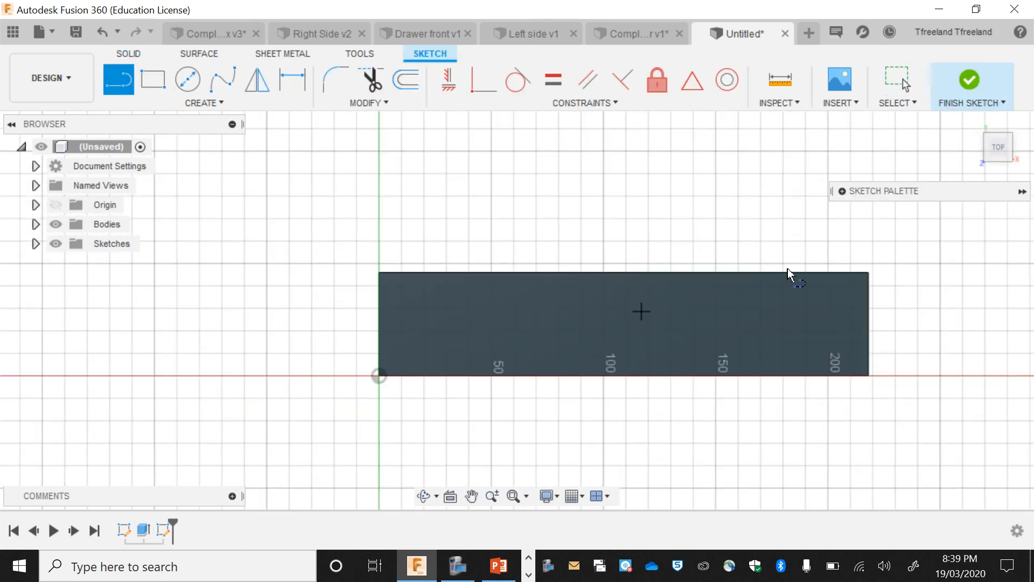
click(842, 191)
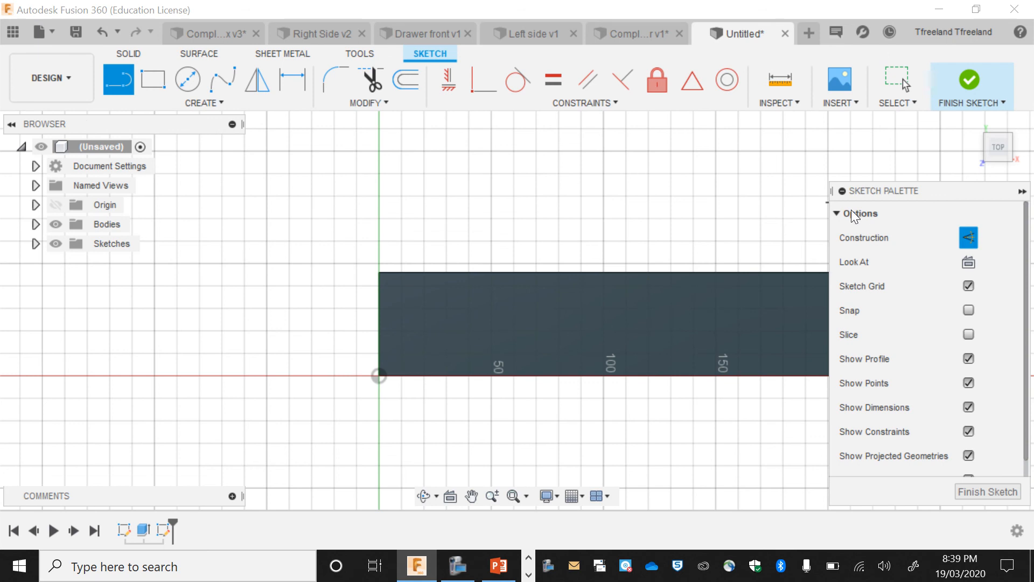
click(842, 191)
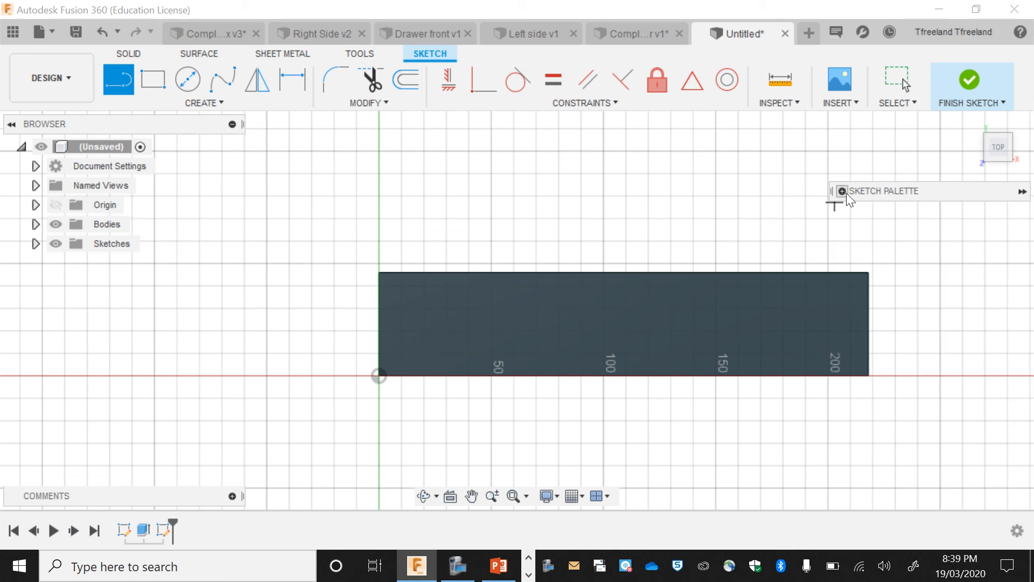
click(379, 375)
text(5)
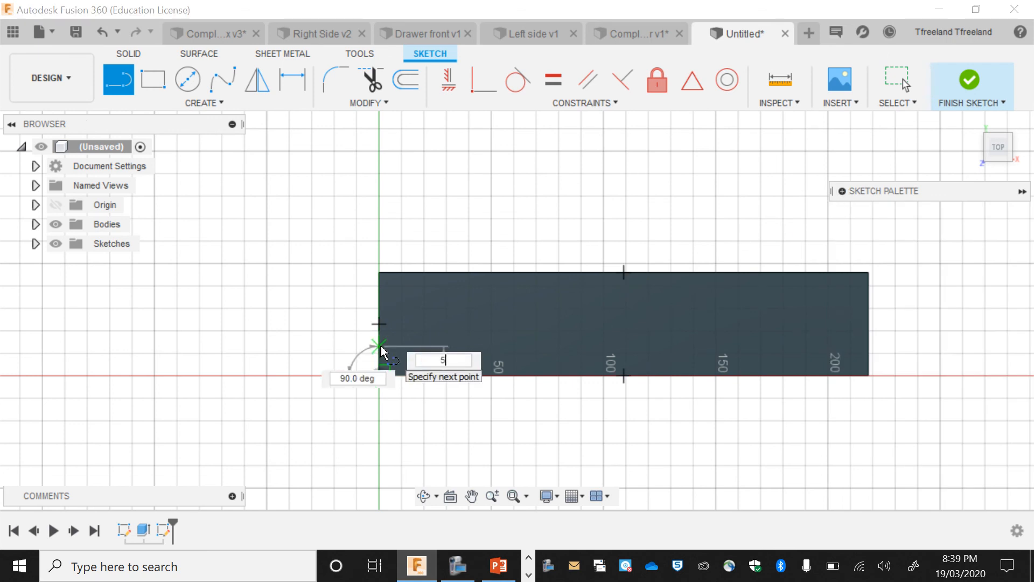
key(Return)
key(Escape)
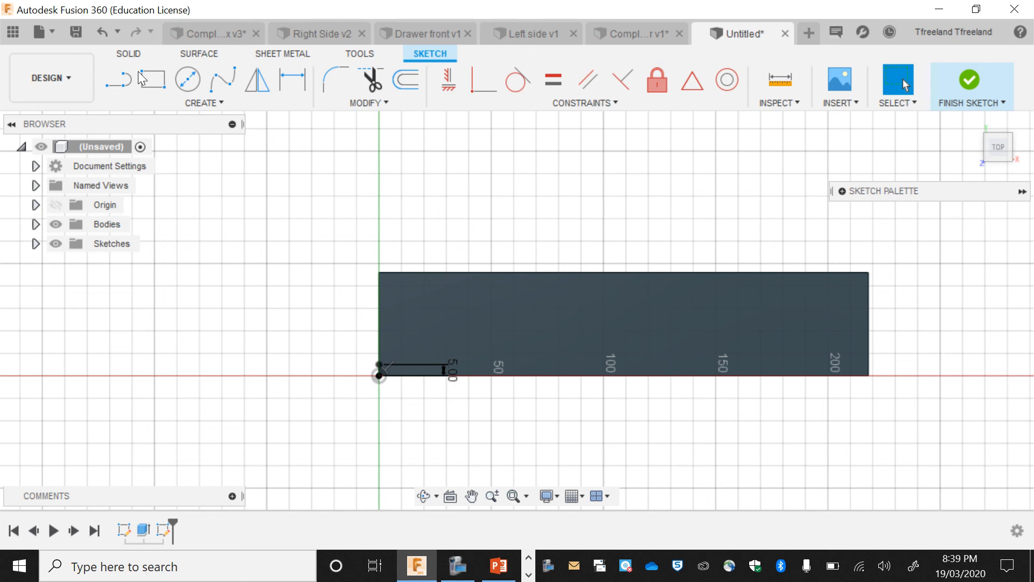
- Sketch a construction-free rectangle 5 mm wide from the construction line's upper end across the board's full 218 mm length
key(r)
click(841, 191)
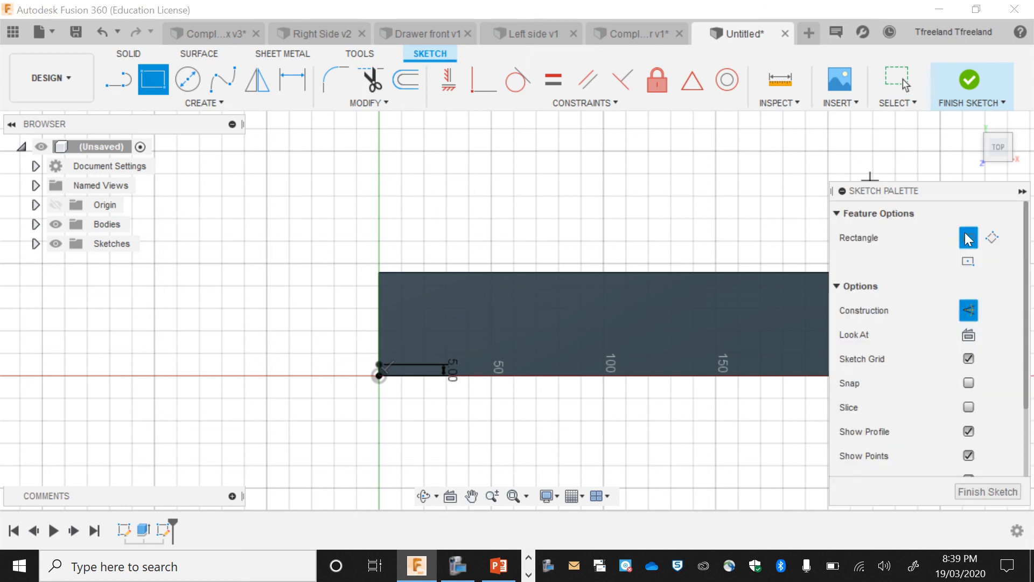
click(842, 192)
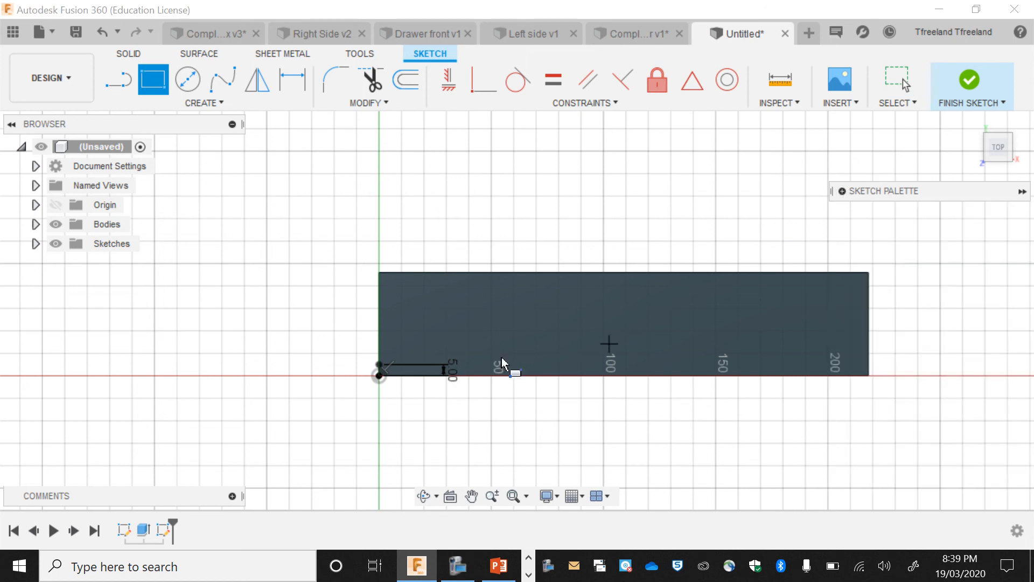
click(379, 376)
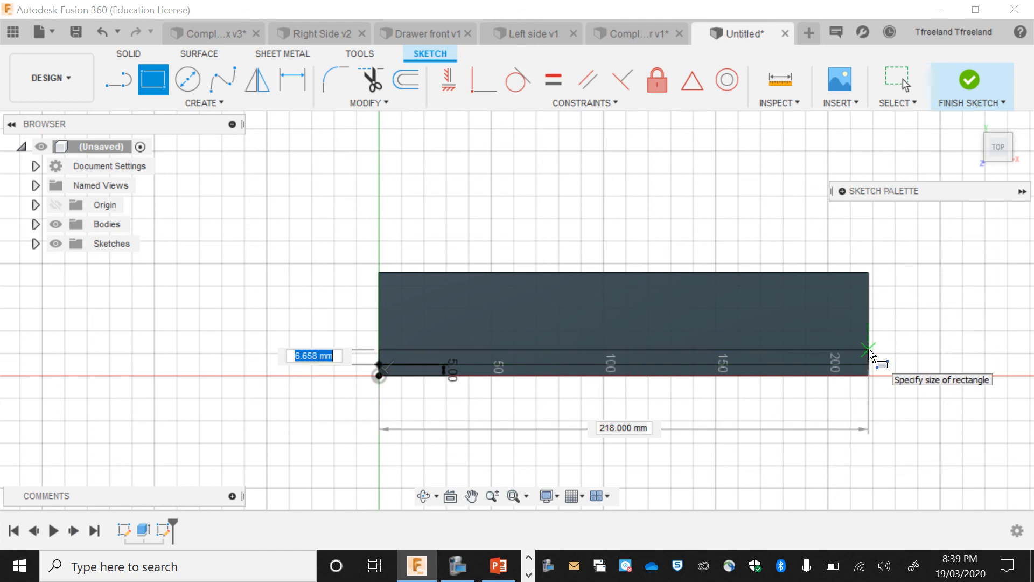
text(5)
key(Return)
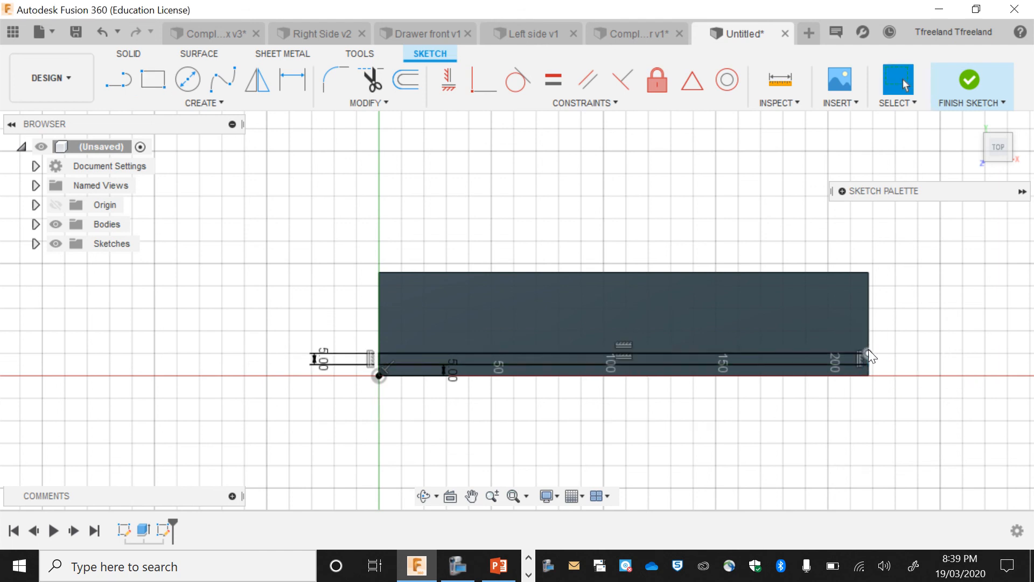
- Extrude the narrow 5 mm strip profile into the board as a cut to form the full-length groove
key(e)
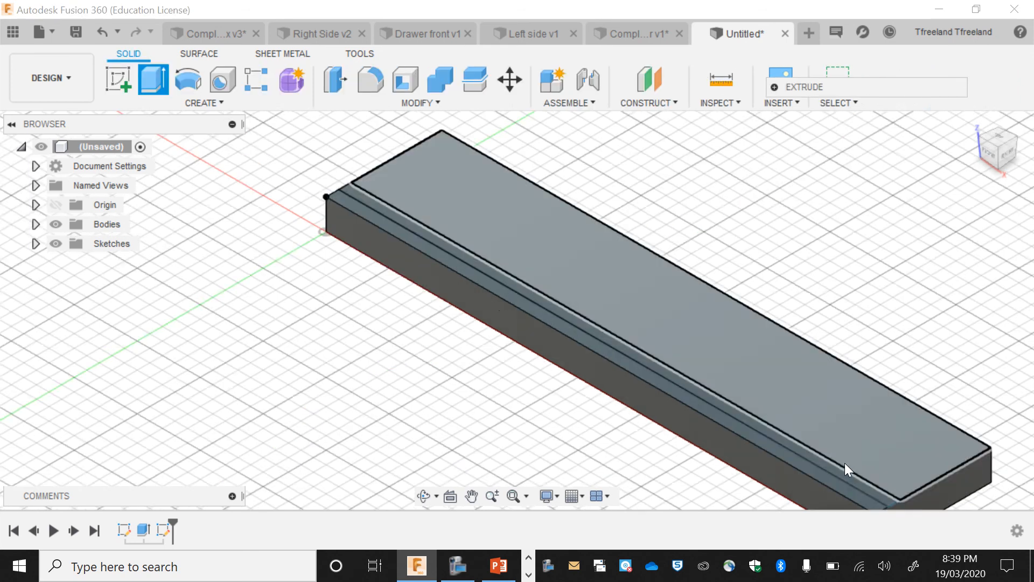
scroll(844, 463, up, 5)
click(845, 480)
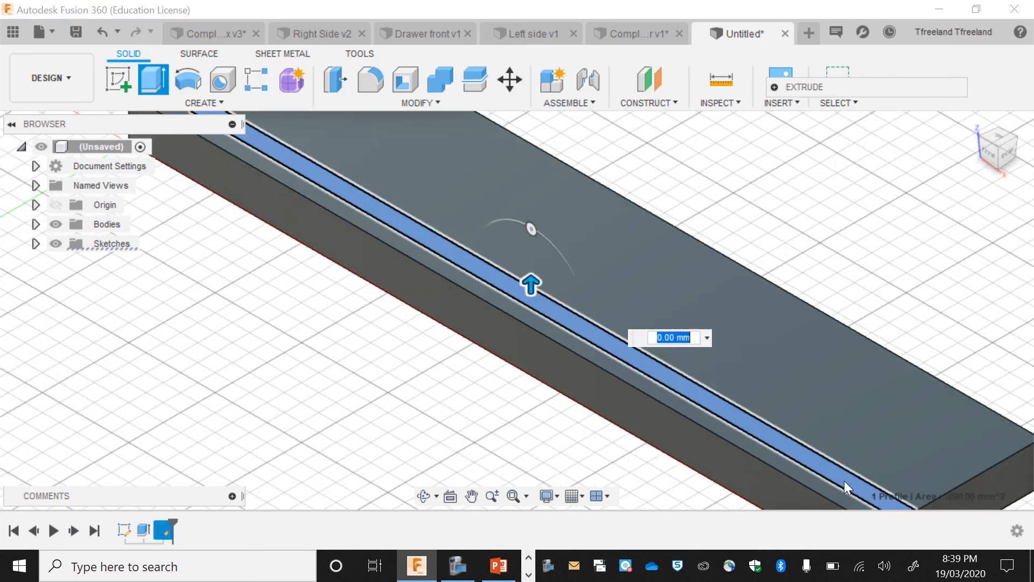
text(e)
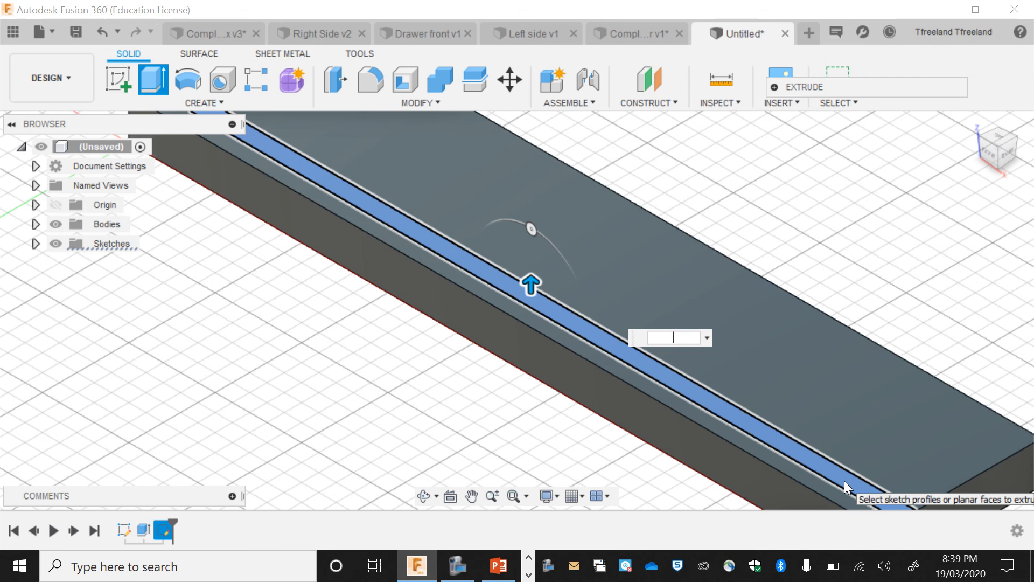
key(Return)
scroll(845, 480, down, 5)
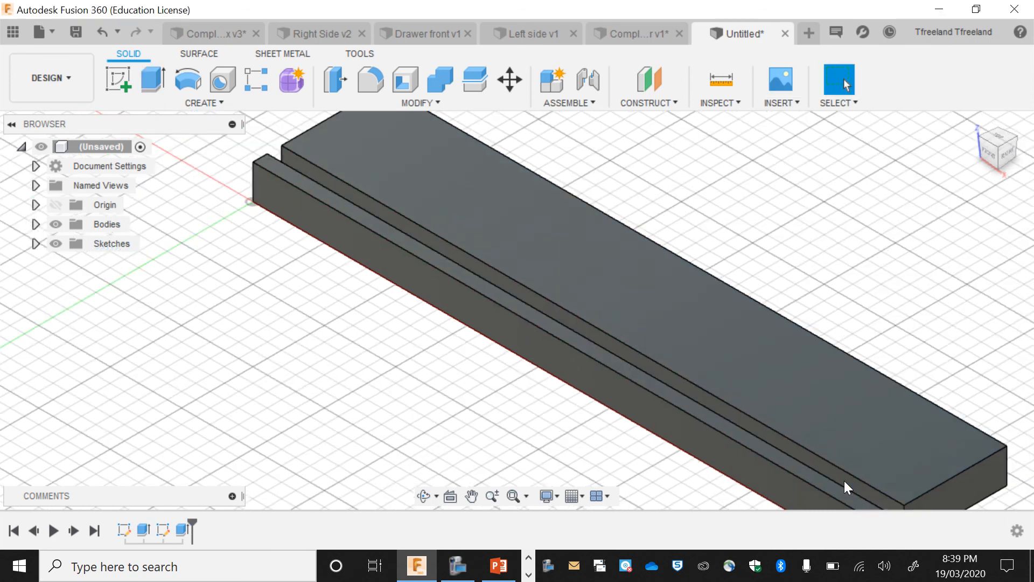
- Save the design as "Back" in the Jewellery folder
click(76, 32)
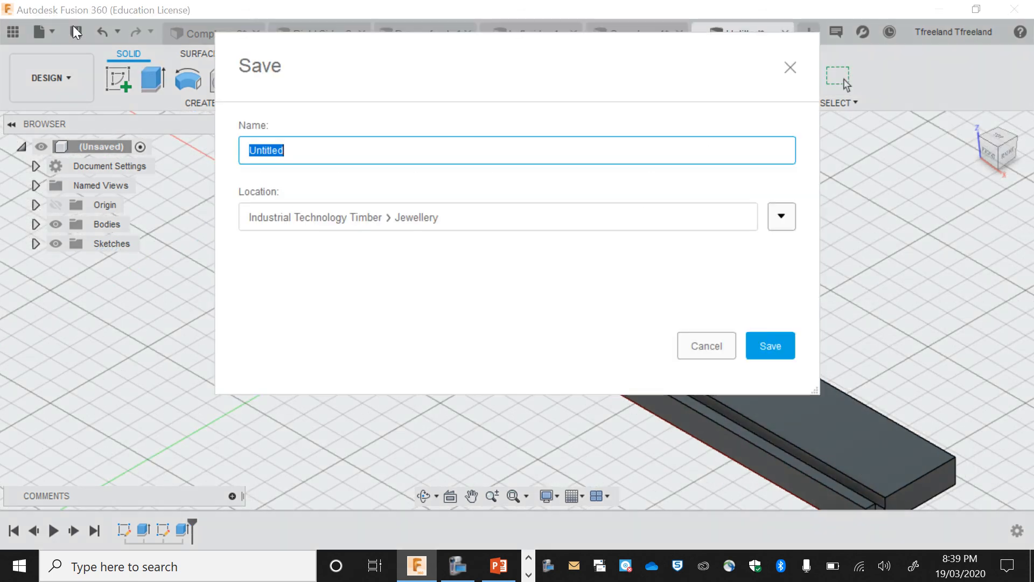
text(Back)
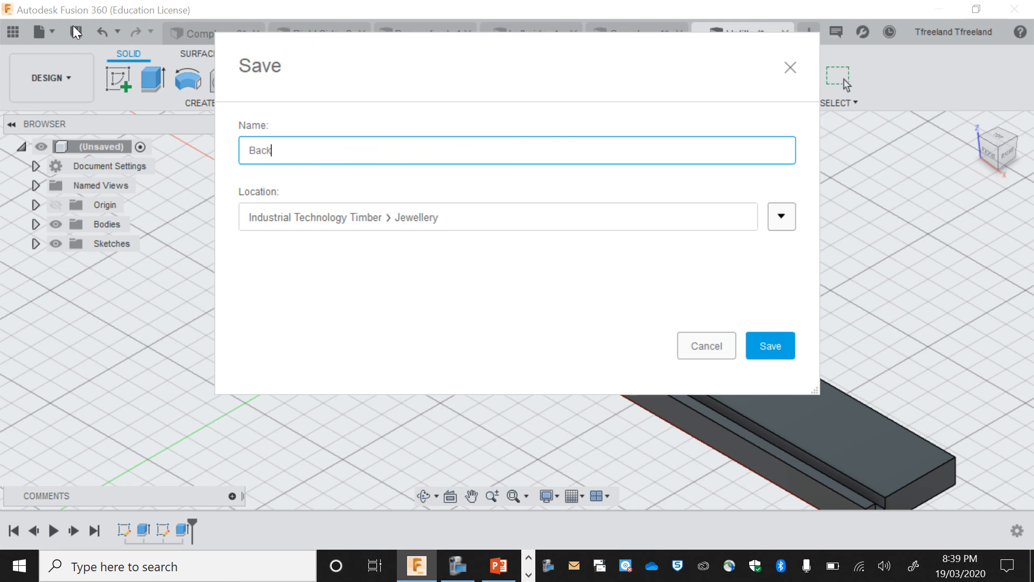
key(Return)
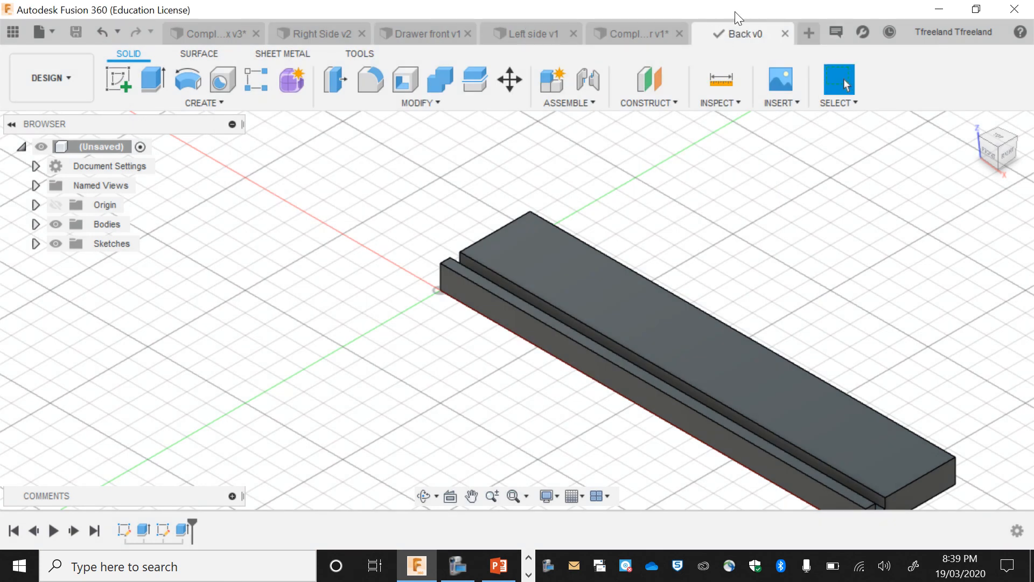
- Switch to the Completed Drawer design and insert the saved Back part from the Jewellery folder
click(633, 27)
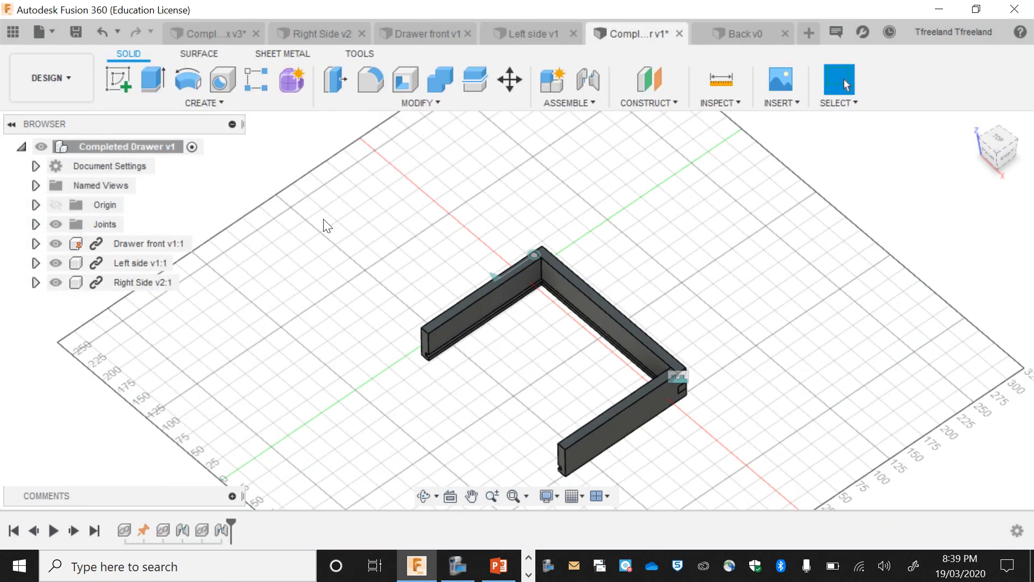
click(13, 32)
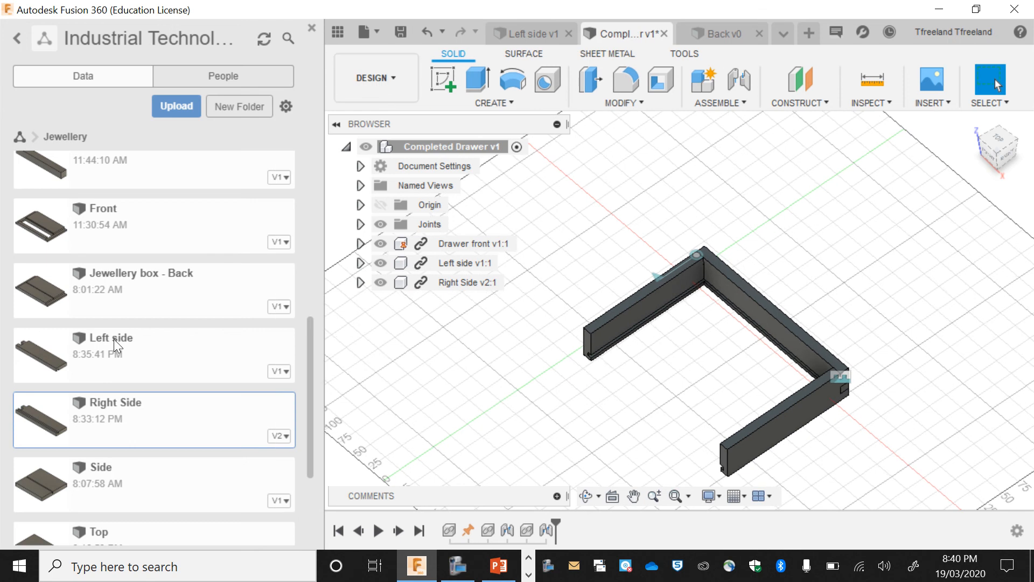
scroll(128, 368, up, 5)
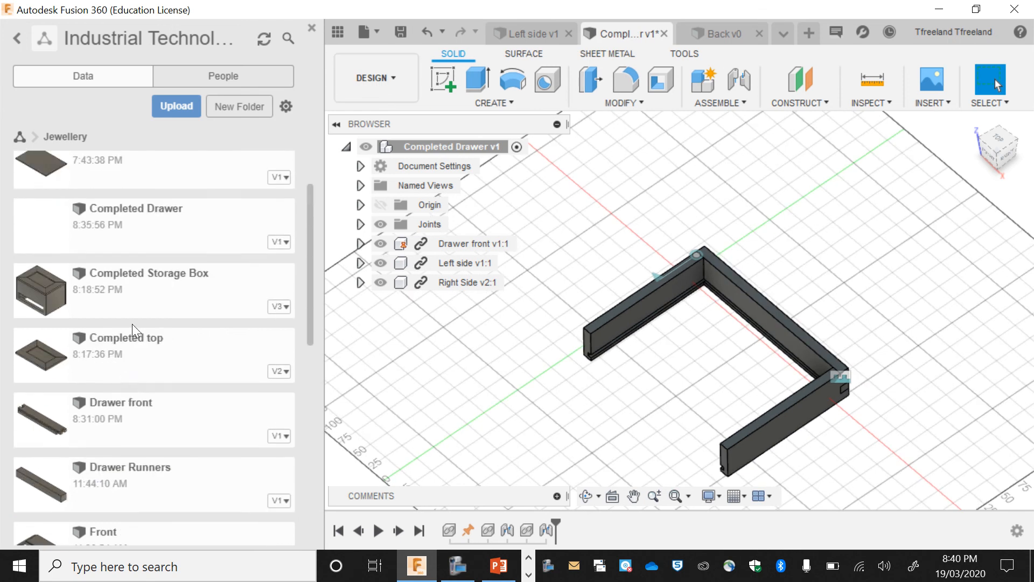
scroll(132, 322, down, 2)
scroll(133, 324, up, 4)
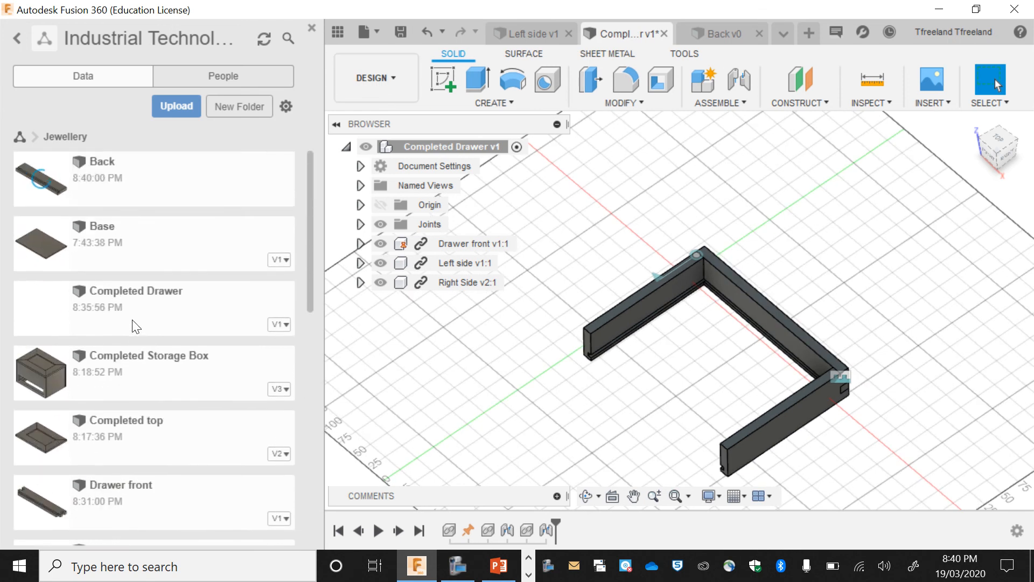
right_click(141, 191)
click(157, 215)
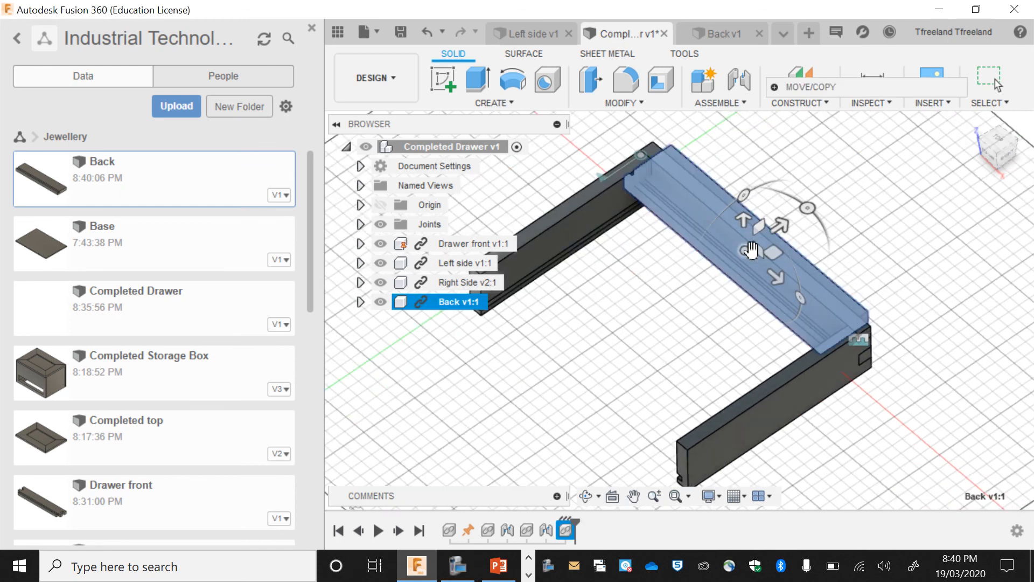
- Move the inserted back between the drawer sides, standing it upright and rotating it 180 degrees about the vertical axis
drag(751, 249, 585, 349)
drag(697, 353, 575, 251)
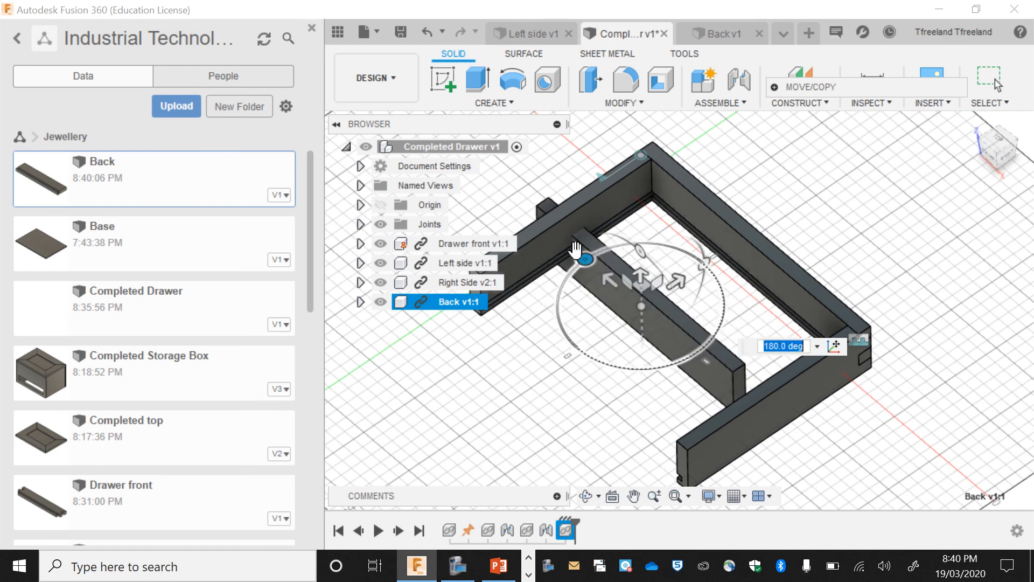
key(Return)
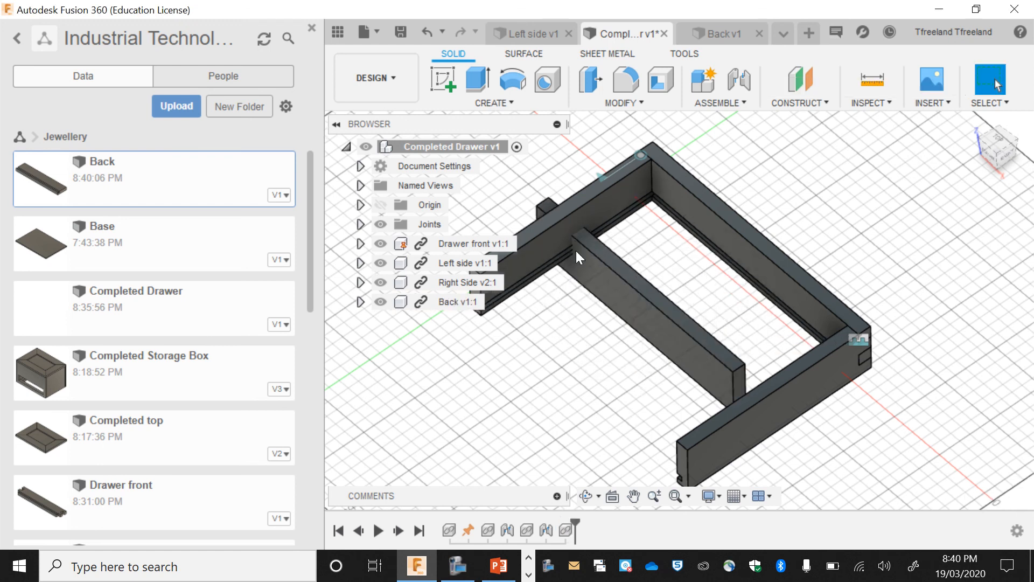
- Start a joint between the back's 46 mm vertical end edge and the right side's inner vertical edge at its free end
click(732, 386)
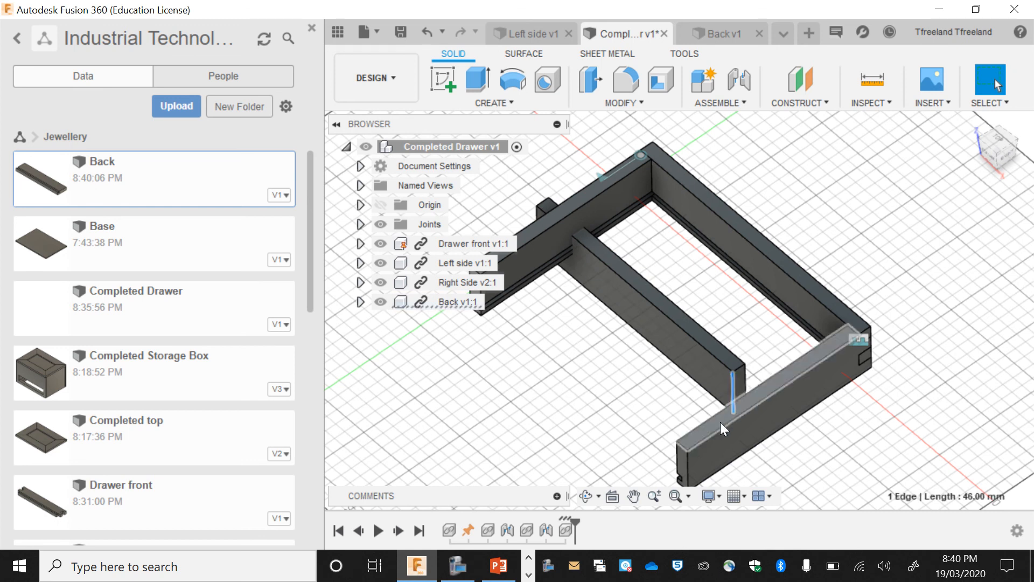
click(677, 455)
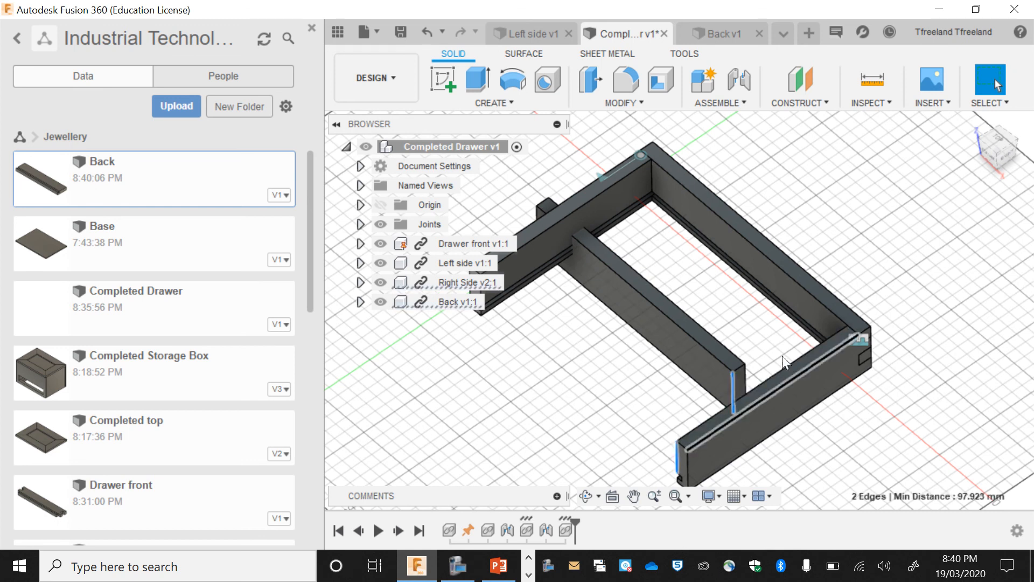
click(743, 73)
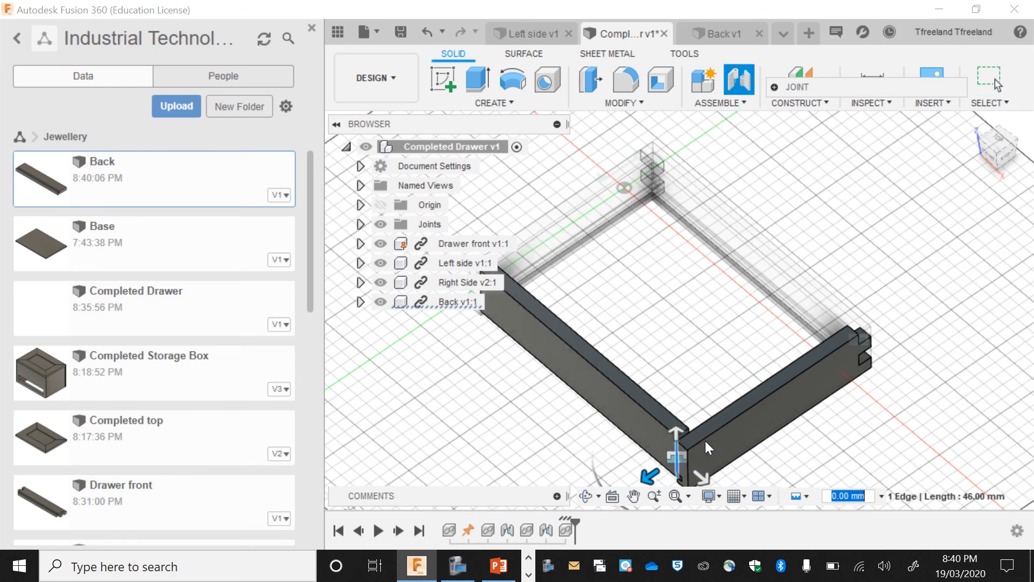
scroll(706, 441, up, 5)
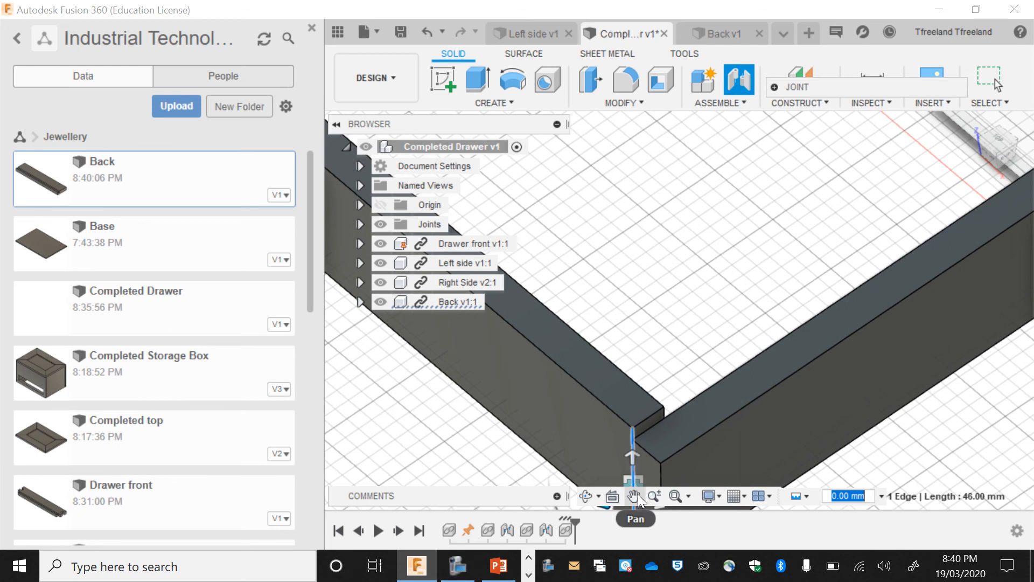
click(634, 495)
drag(658, 451, 685, 263)
scroll(672, 291, up, 5)
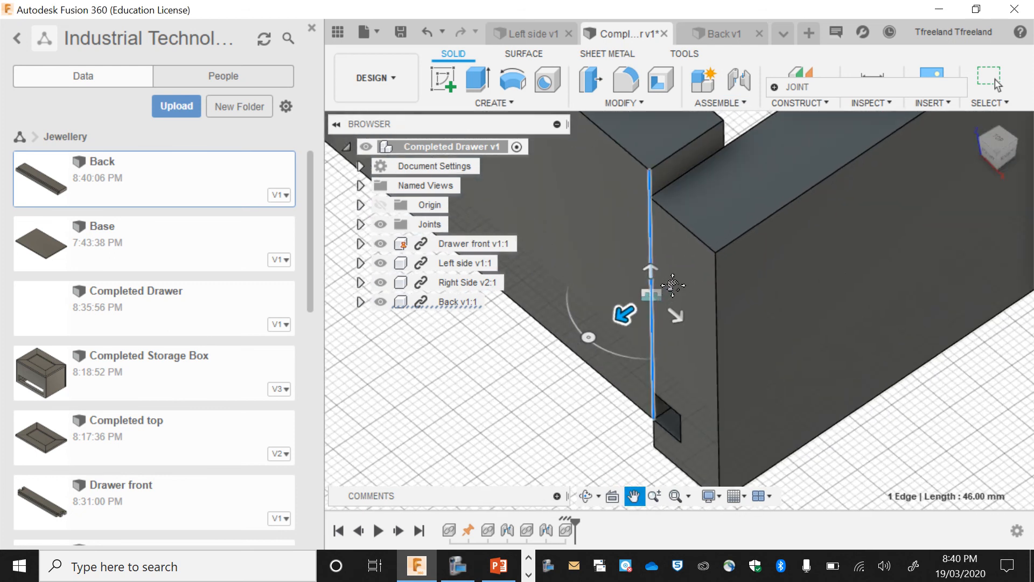
scroll(663, 419, down, 3)
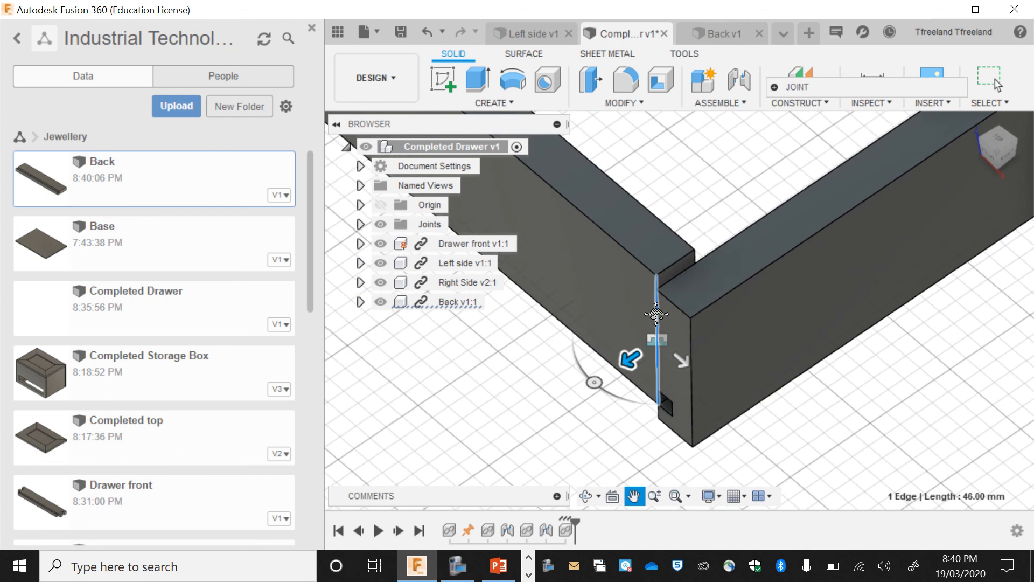
- Try a 5 mm horizontal offset for the back's joint, and reset that offset to 0
text(5)
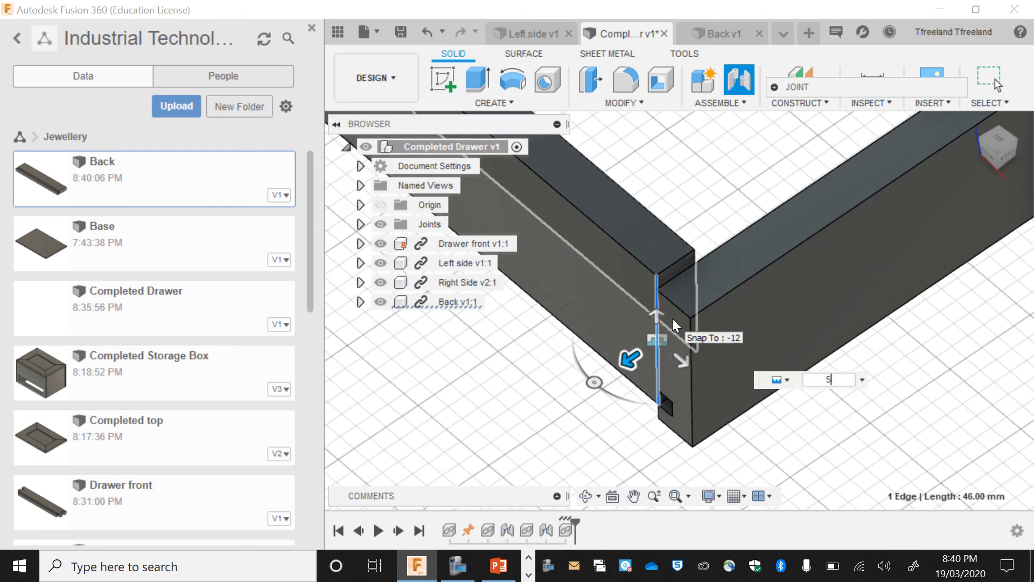
key(Return)
key(BackSpace)
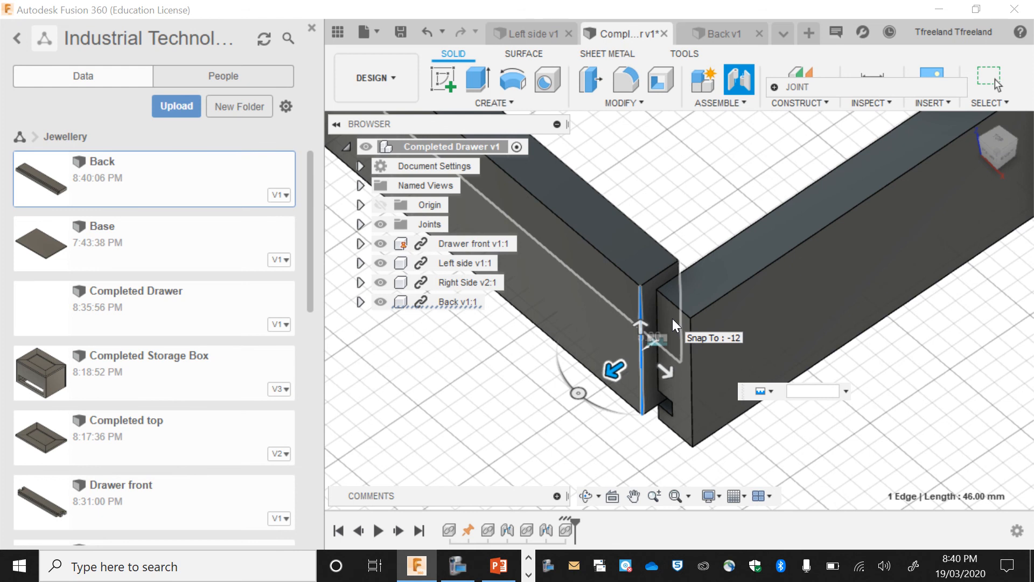
text(0)
key(Return)
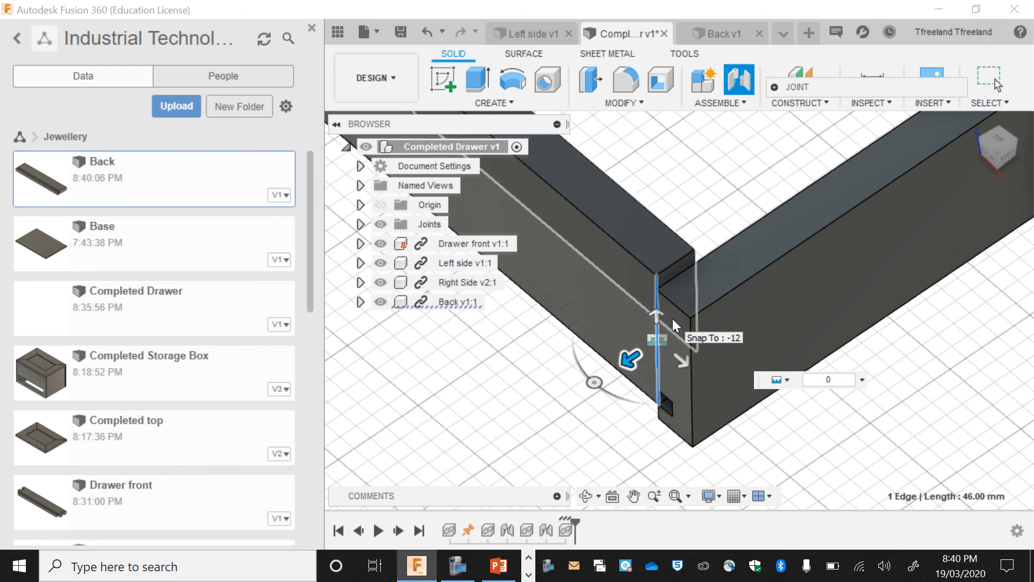
- Set the vertical offset of the back's joint to -5 mm and complete the joint
click(829, 379)
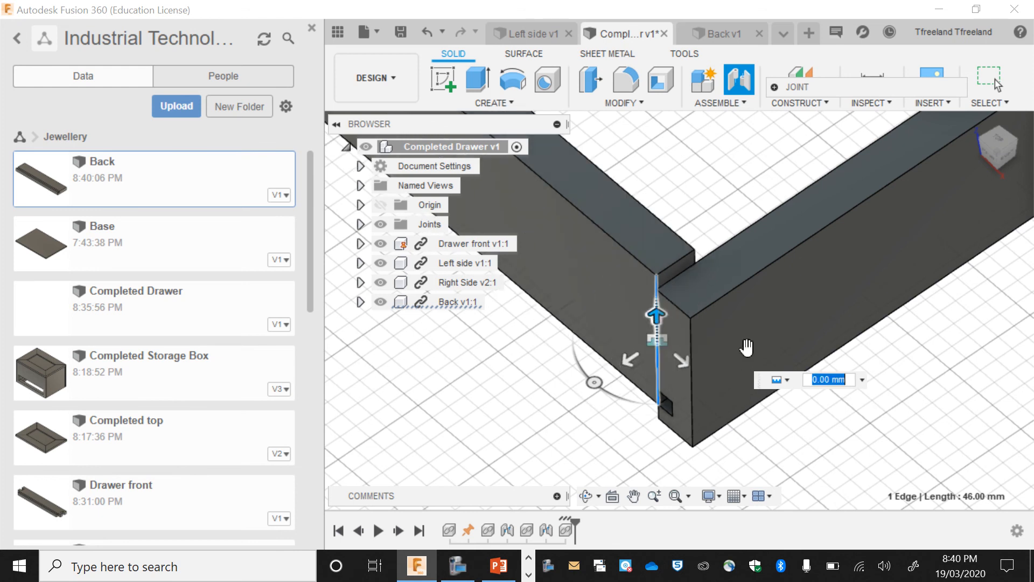
text(5)
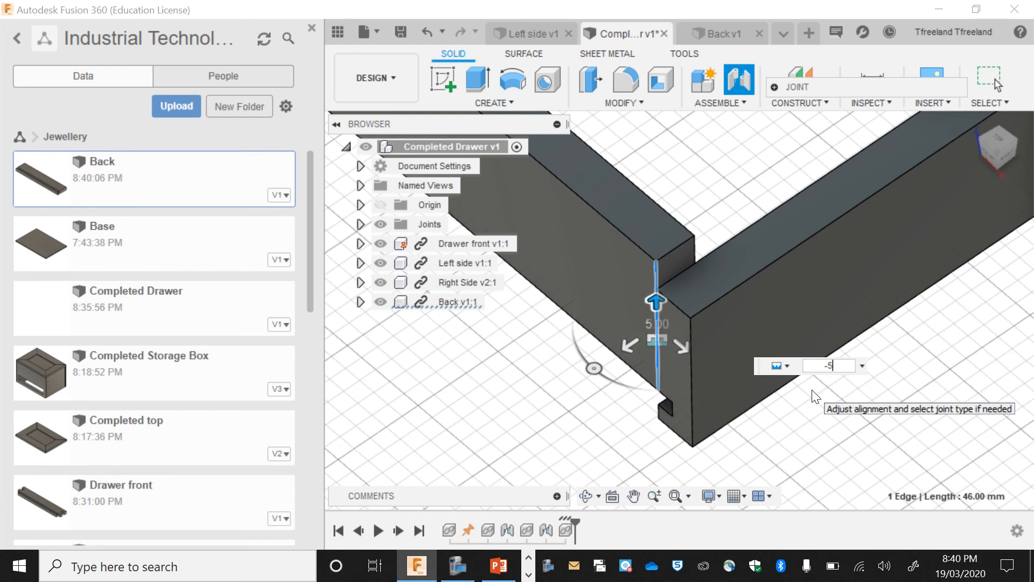
key(Return)
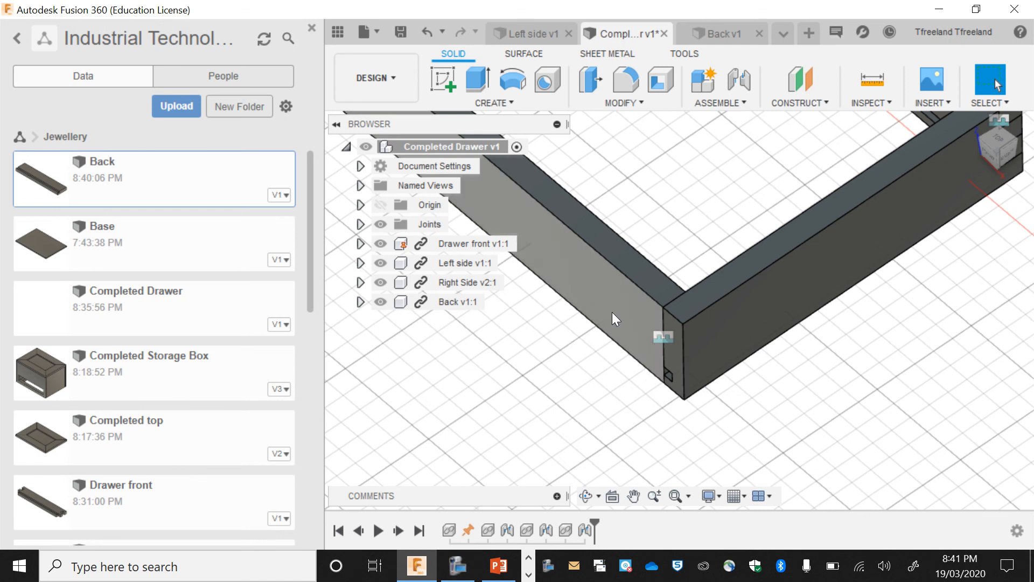
- Measure the distance between the inner top edges of the drawer front and the back
scroll(616, 312, down, 5)
click(586, 495)
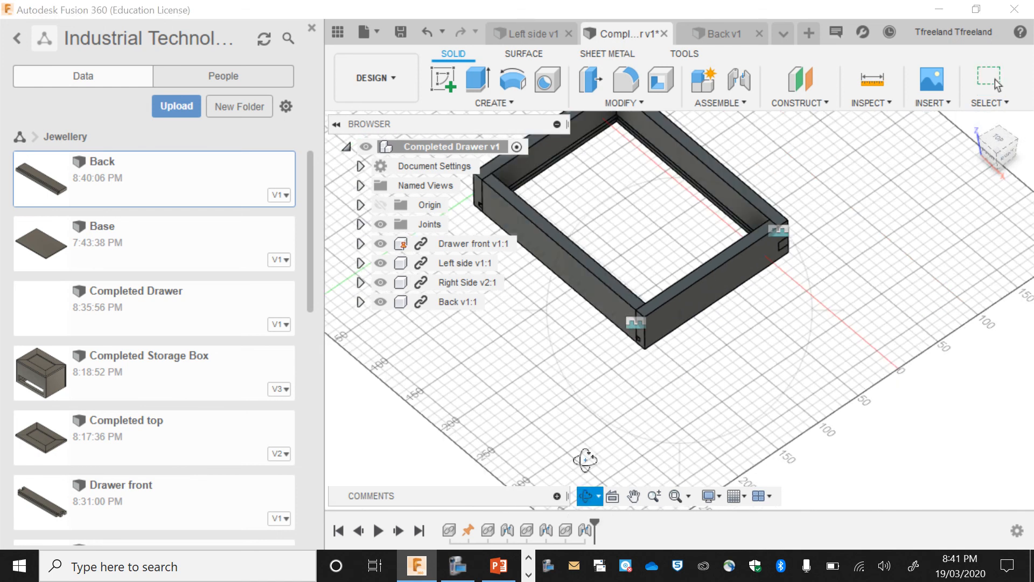
drag(725, 249, 762, 234)
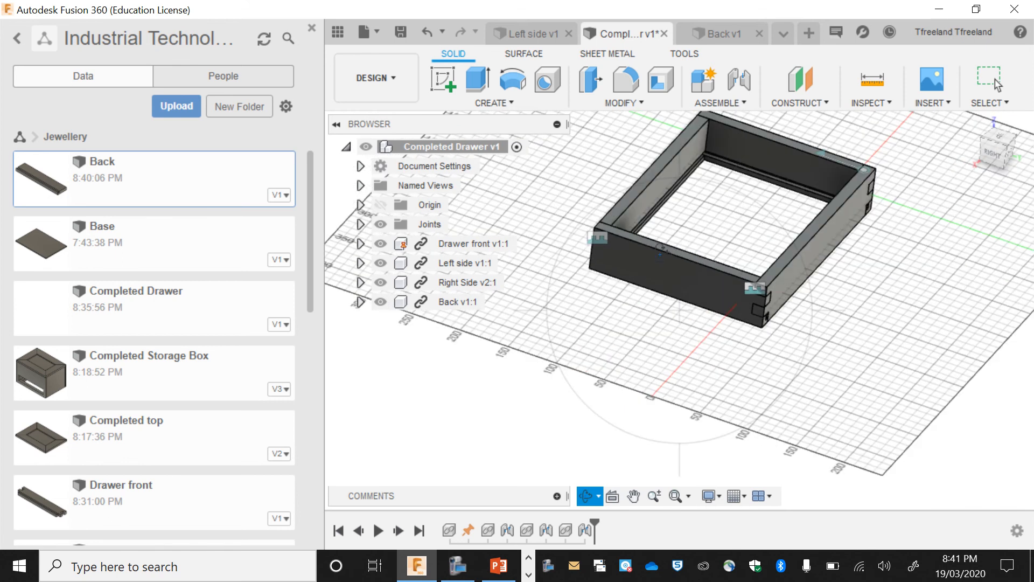
scroll(649, 175, up, 2)
scroll(700, 240, up, 2)
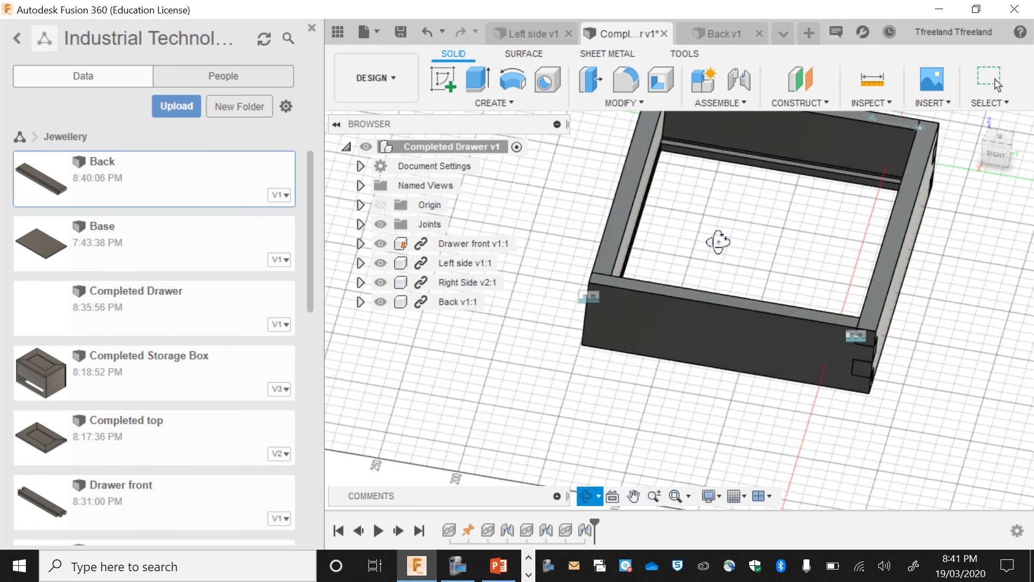
drag(718, 242, 732, 215)
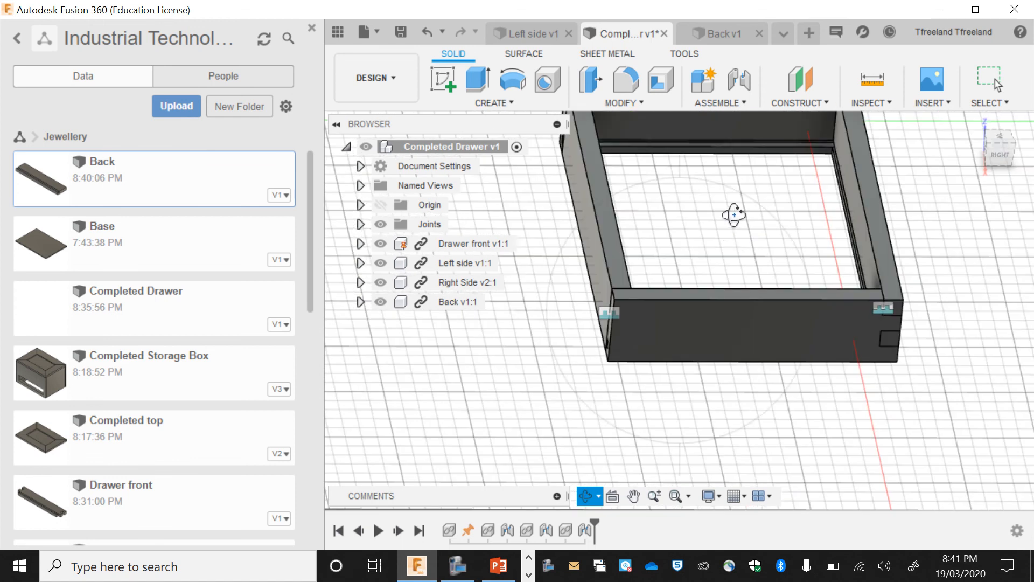
click(848, 202)
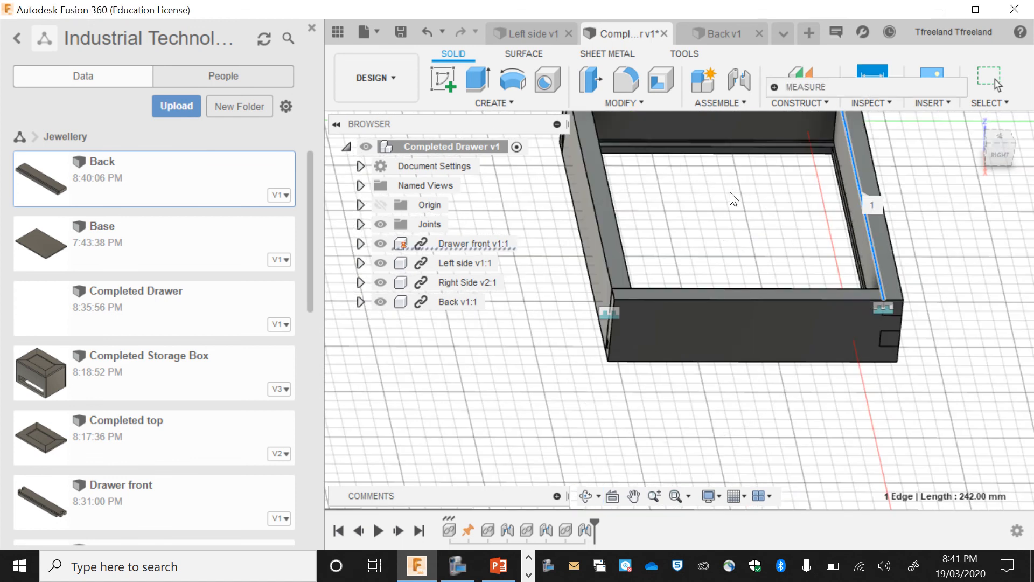
click(615, 229)
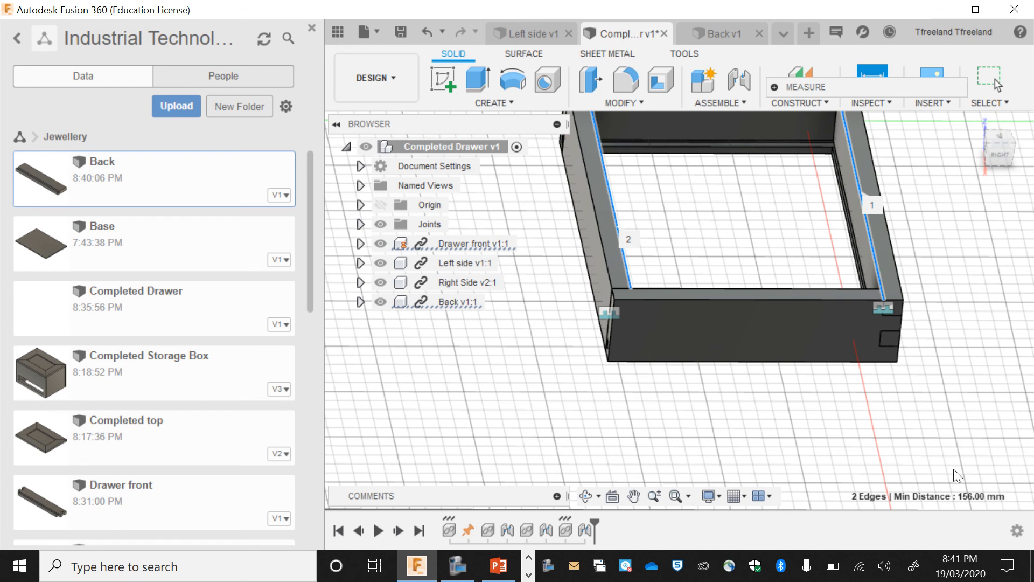
- Measure the distance between the inner top edges of the left and right drawer sides
scroll(913, 418, down, 2)
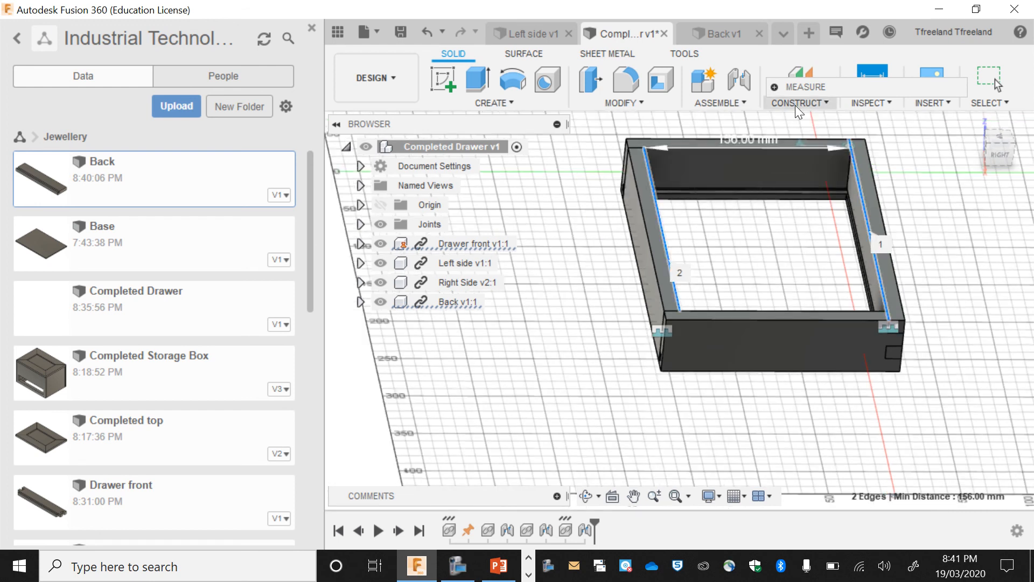
click(793, 147)
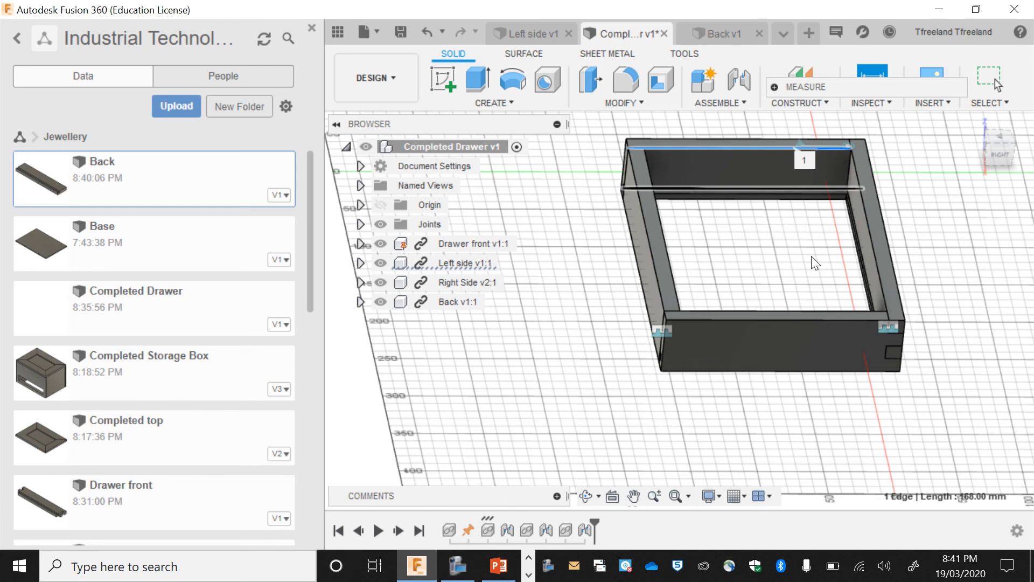
click(819, 310)
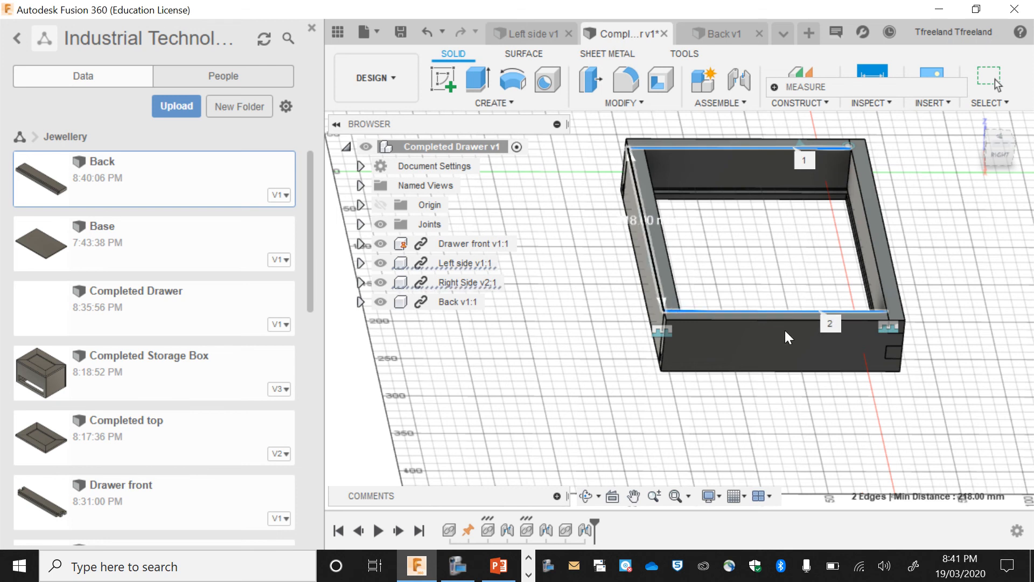
scroll(949, 483, up, 2)
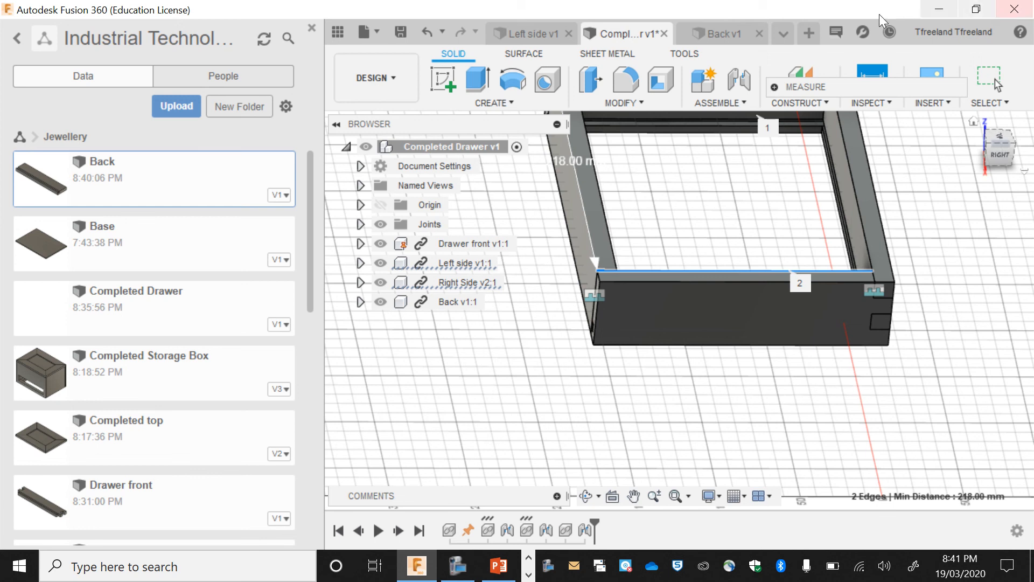
- Create a new design and sketch a rectangle 228 mm wide and 166 mm high from the origin on the horizontal plane
click(807, 40)
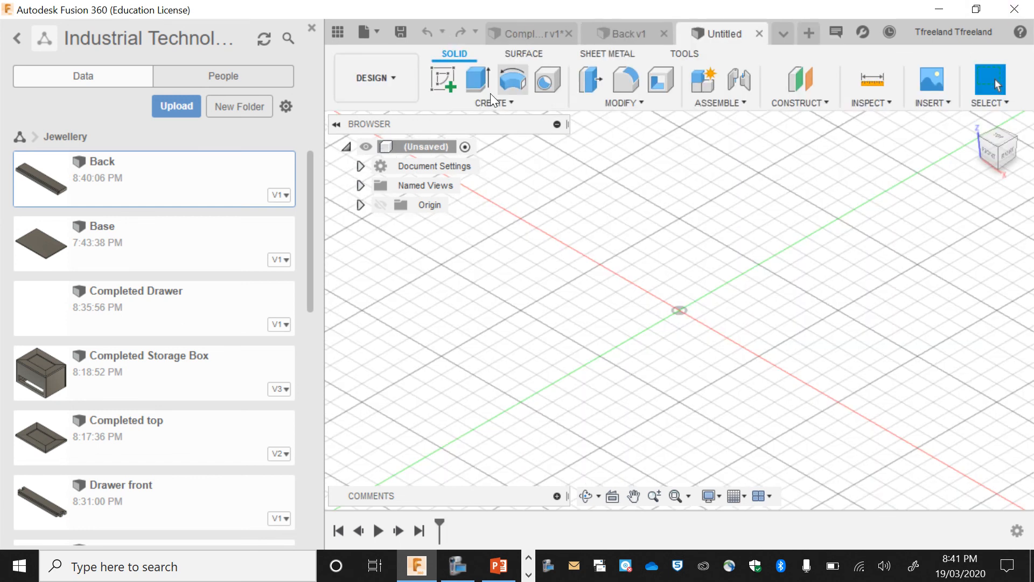
click(755, 302)
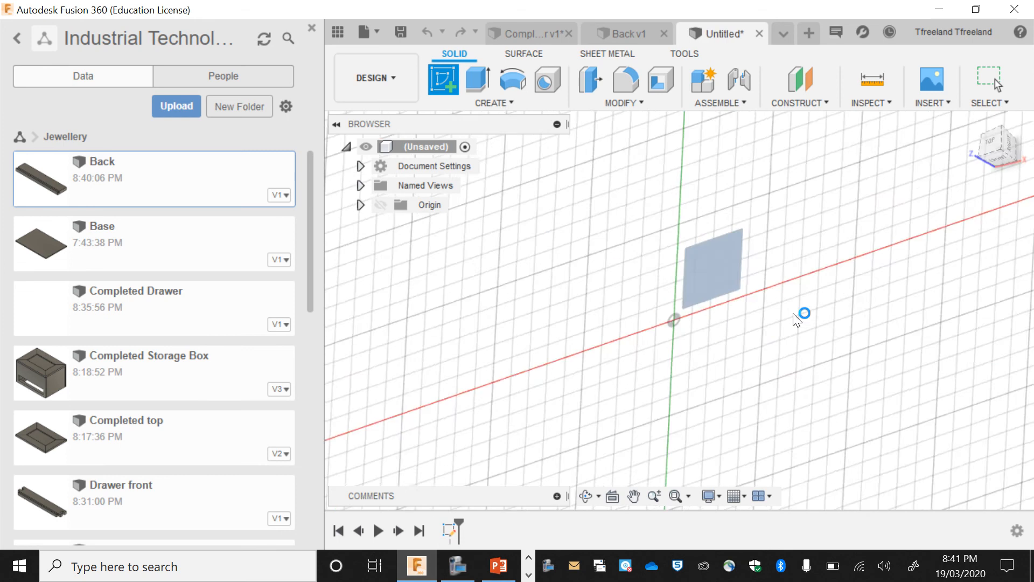
click(478, 82)
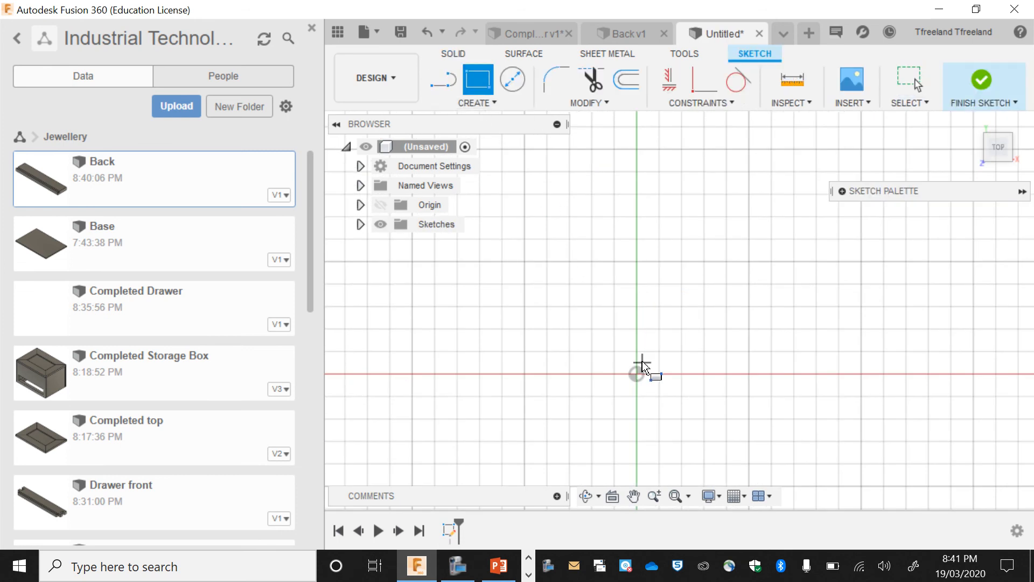
click(637, 374)
text(166)
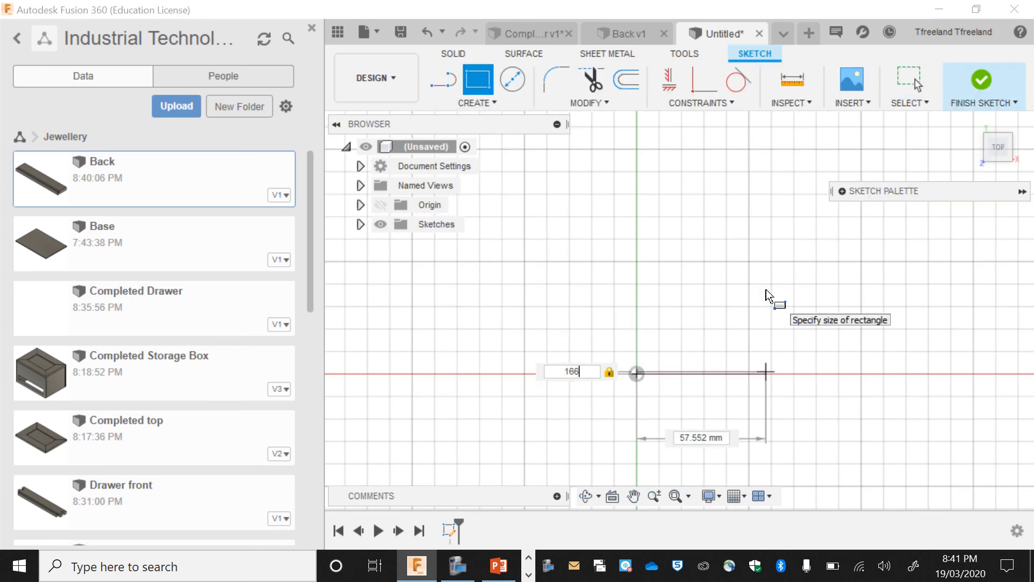
key(Tab)
text(218)
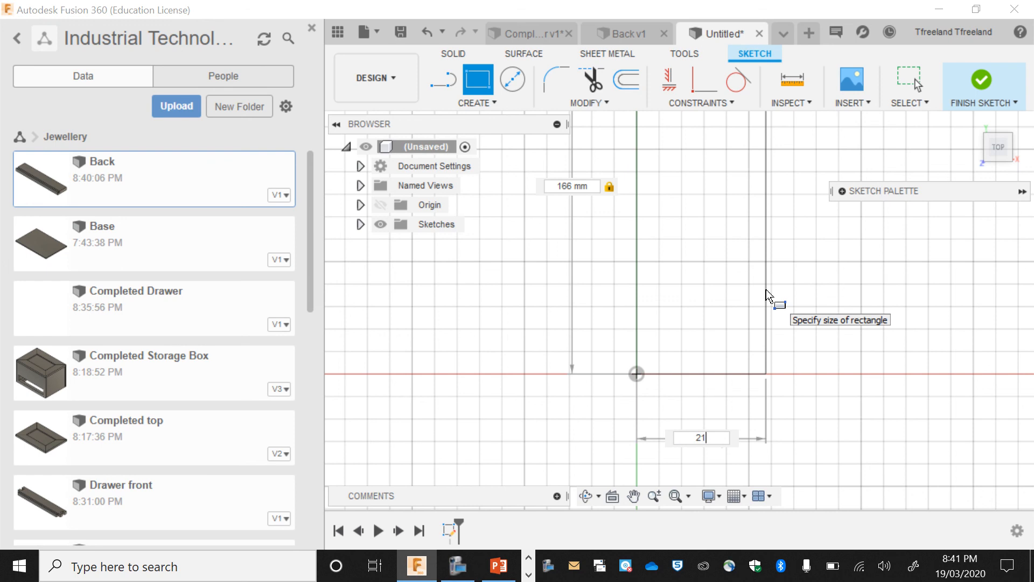
key(BackSpace)
key(BackSpace)
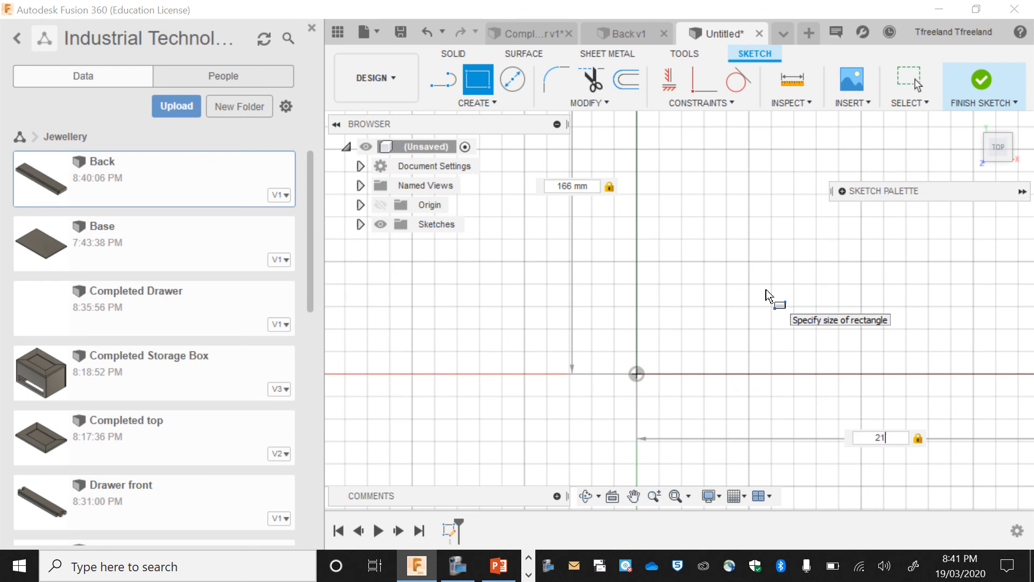
text(28)
key(Return)
key(Escape)
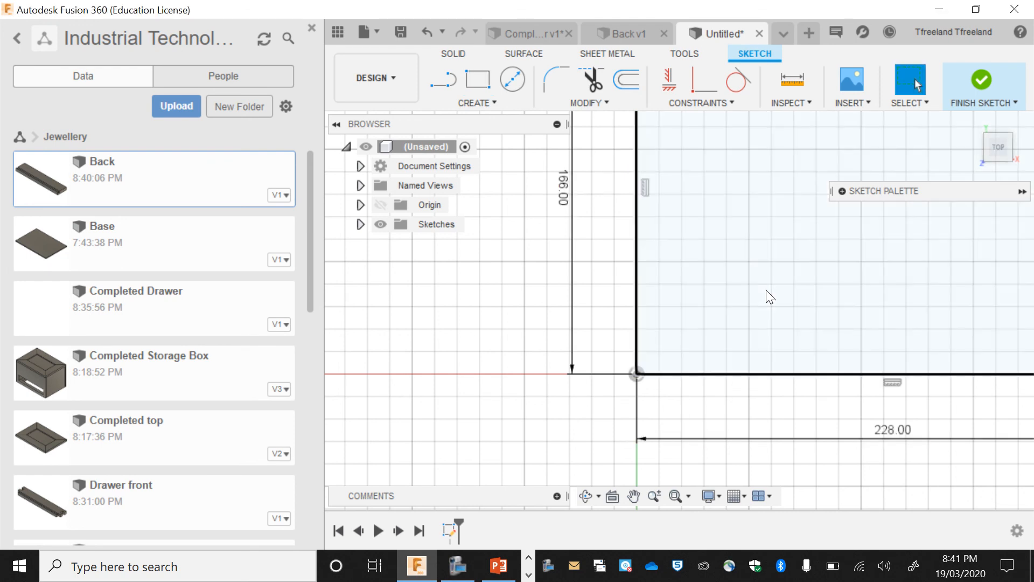
scroll(766, 290, down, 2)
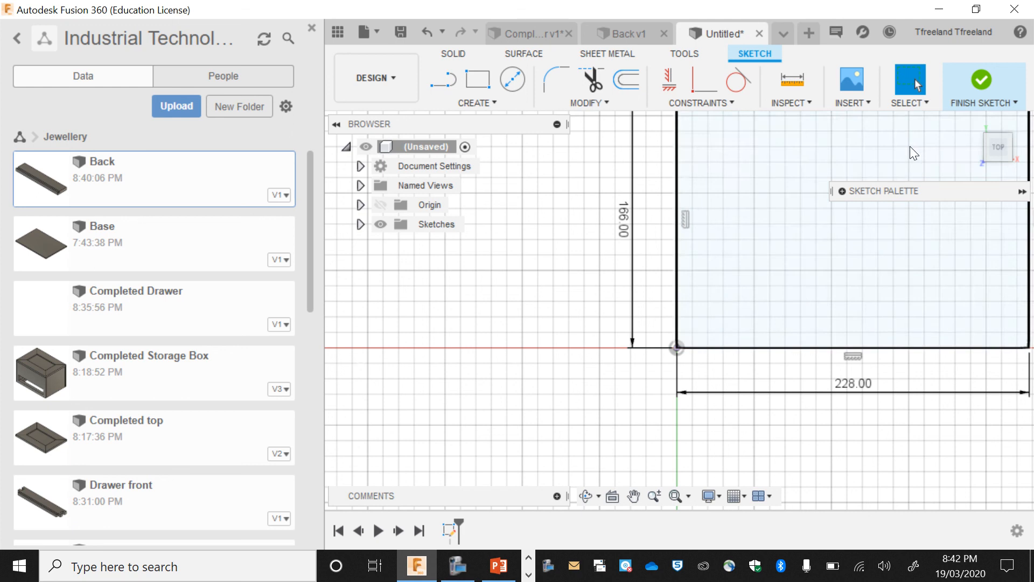
click(981, 83)
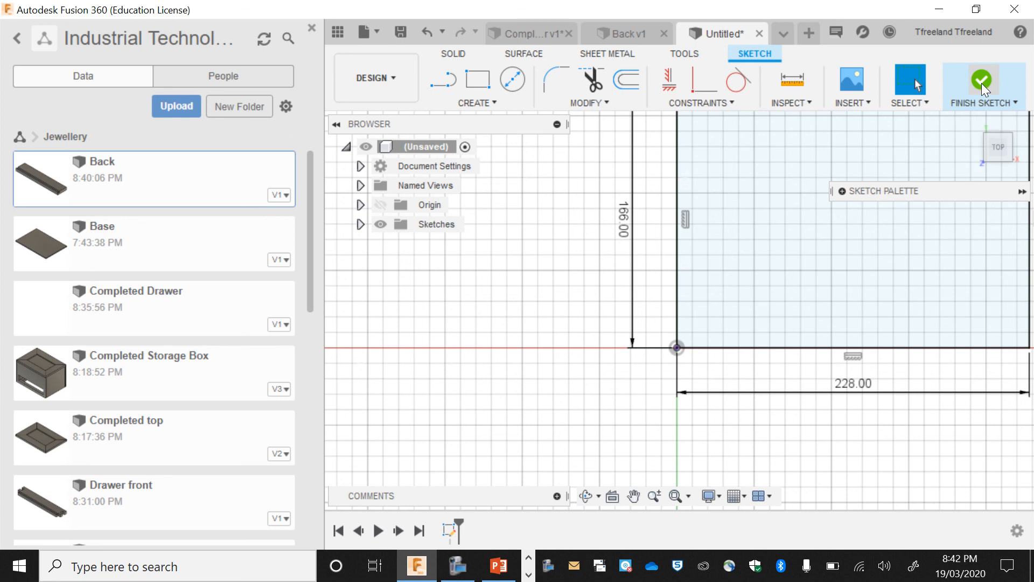
- Extrude the rectangle 5 mm to form the drawer's base panel
key(e)
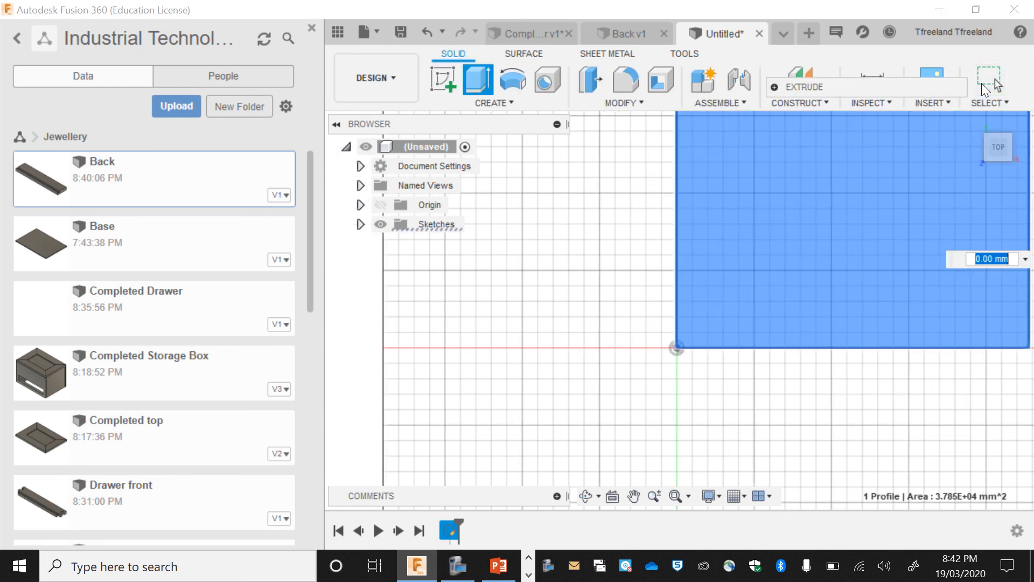
text(5)
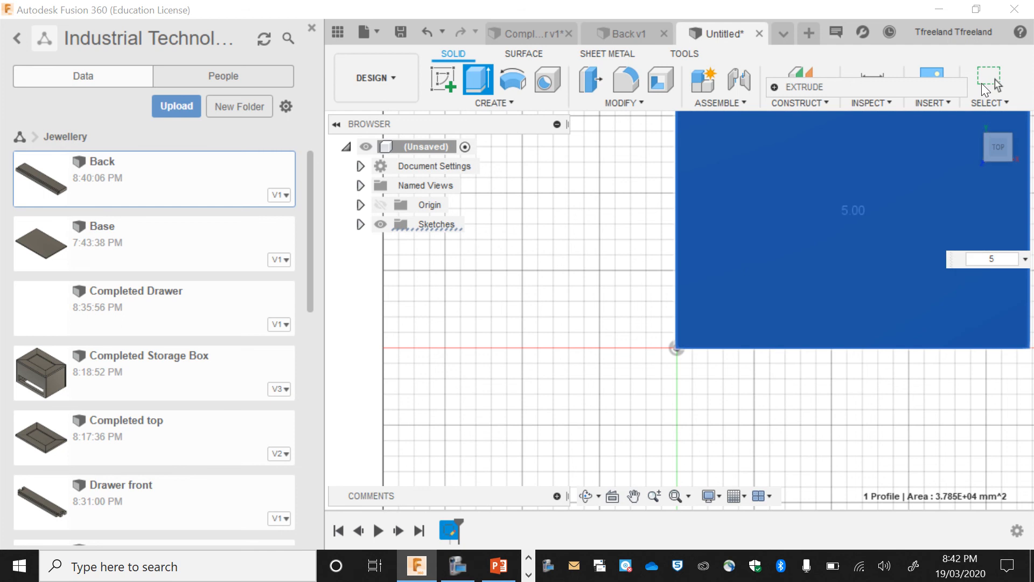
key(Return)
scroll(896, 213, down, 1)
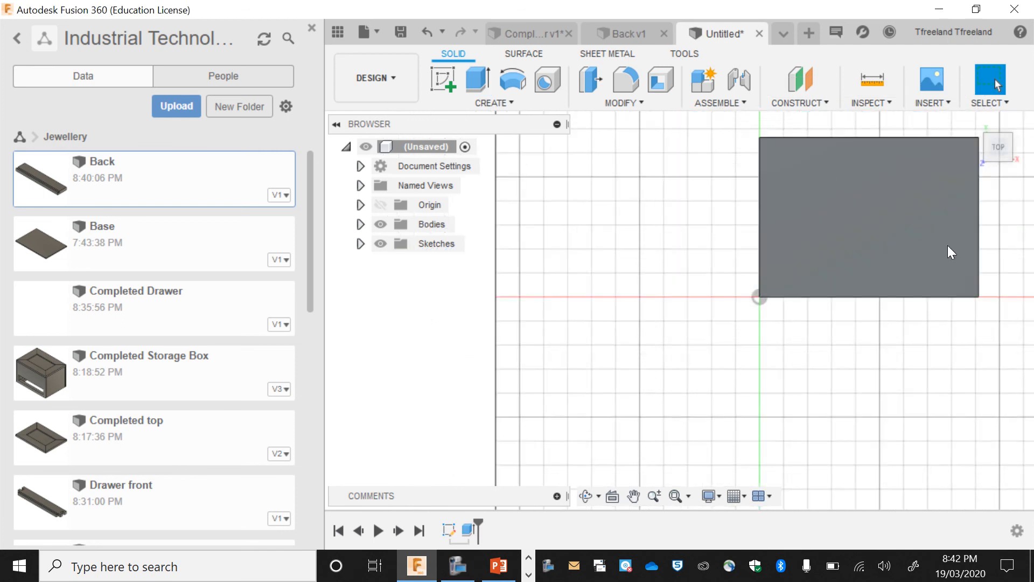
- Save the new panel as Drawer Base in the Jewellery folder and close the Back design
click(401, 29)
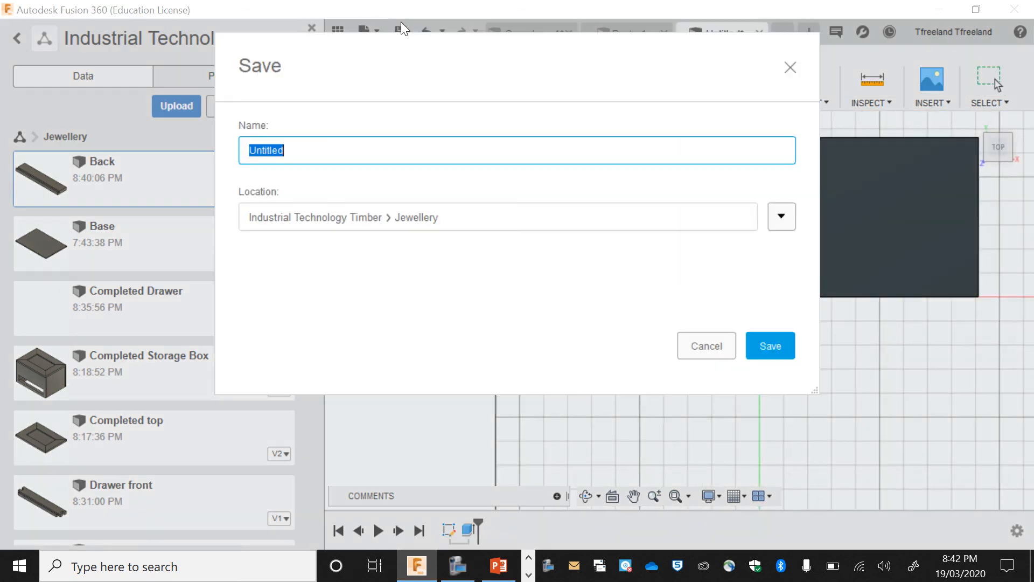
text(Drawer Base)
key(Return)
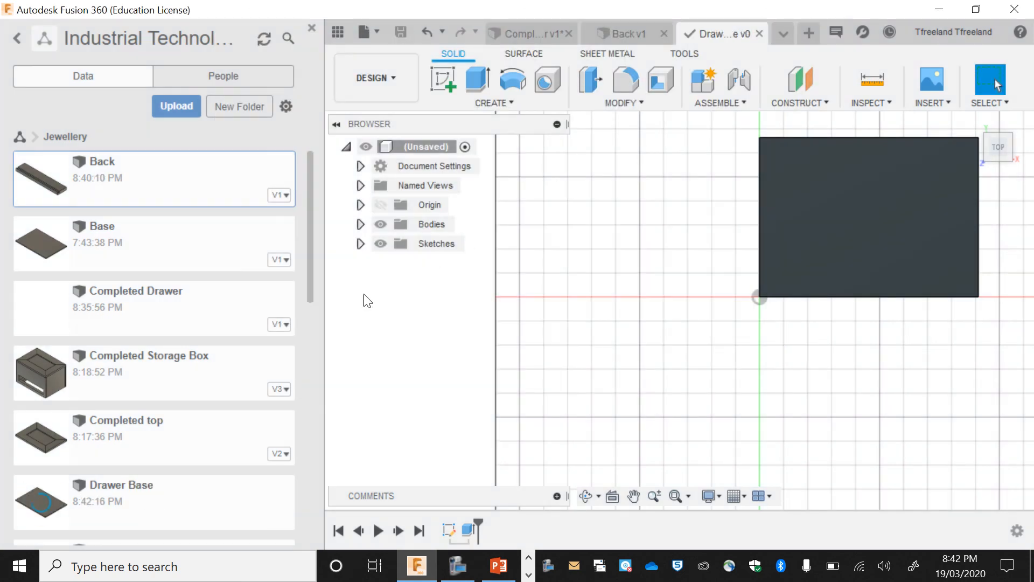
click(664, 33)
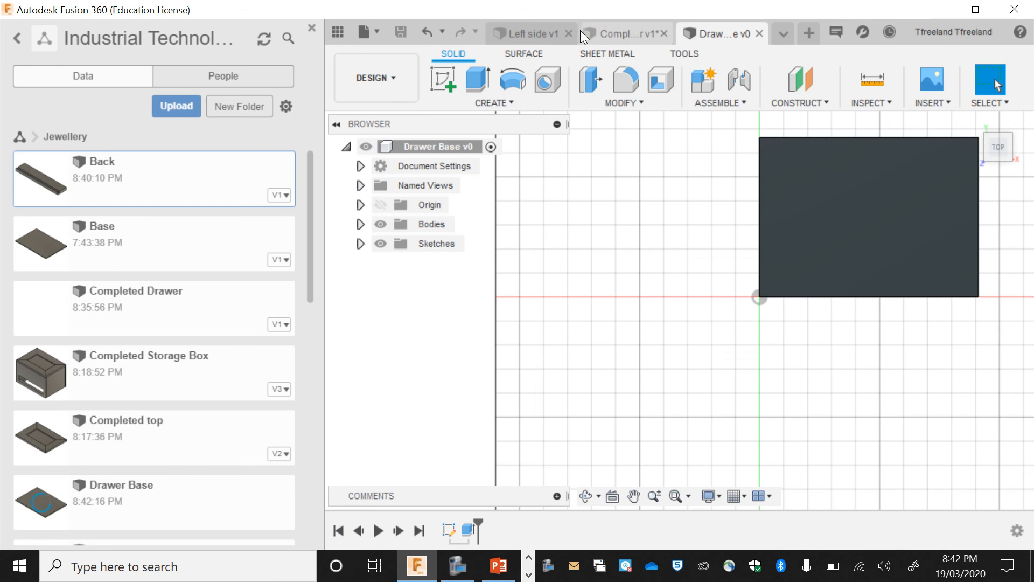
- Switch to the Completed Drawer design and insert the saved Drawer Base part from the Jewellery folder
click(604, 32)
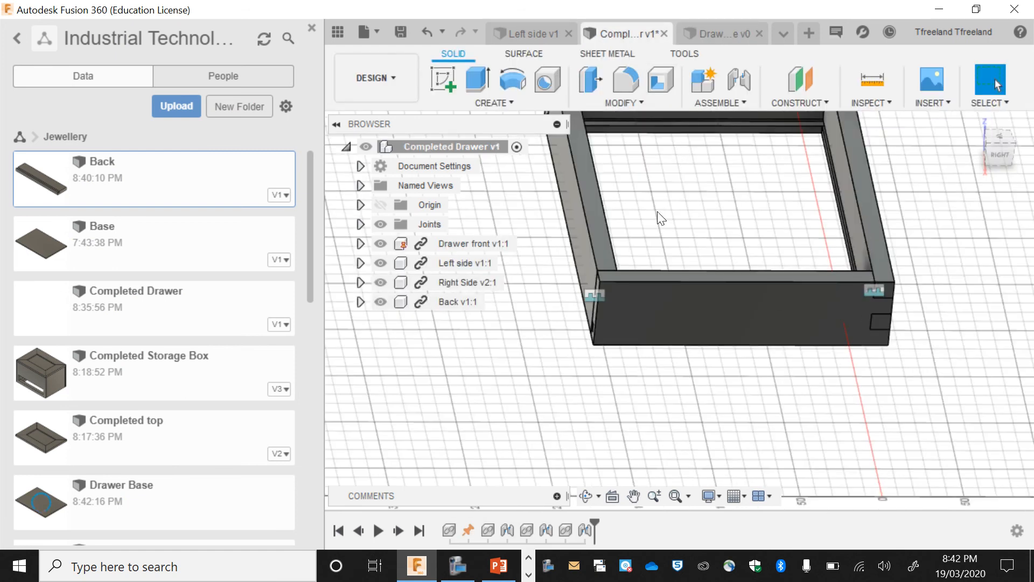
click(180, 516)
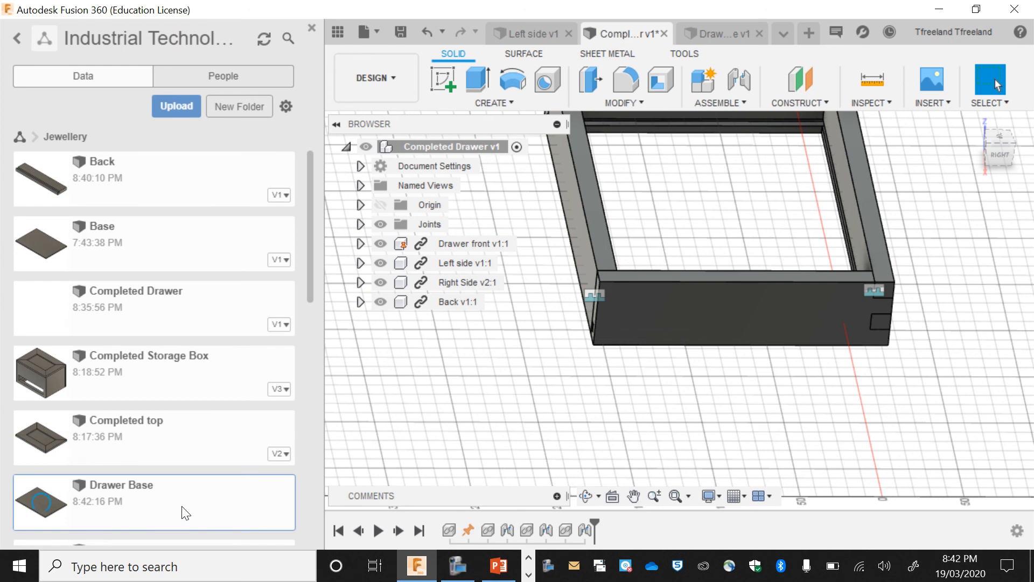
right_click(182, 512)
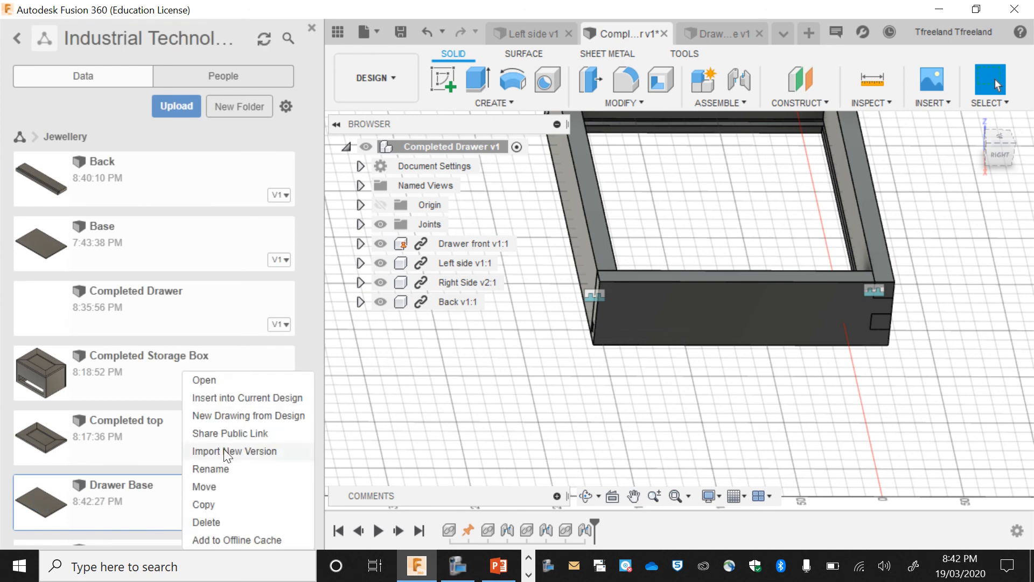
click(247, 398)
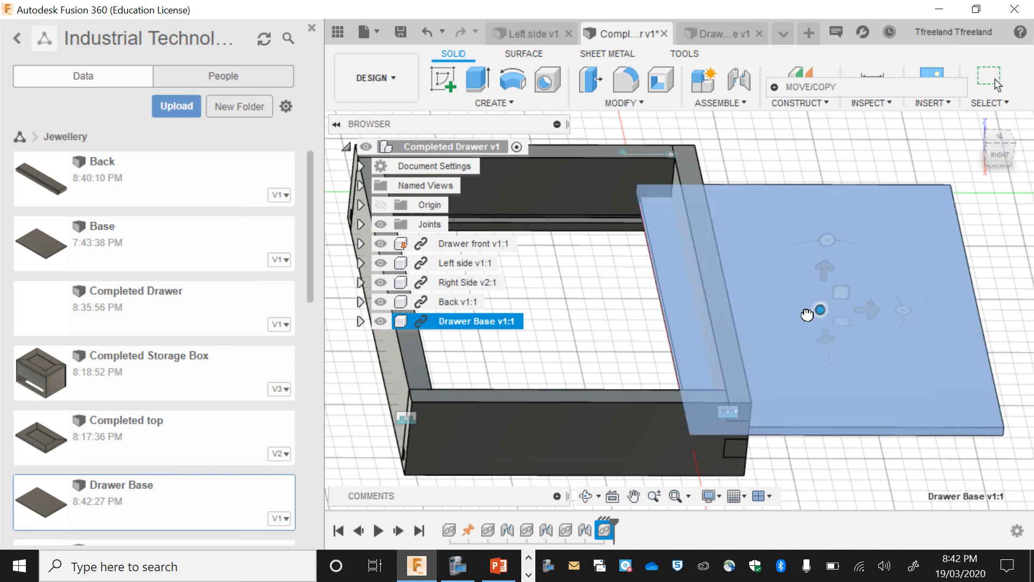
- Move the inserted base freehand about -175 mm in Y and -39 mm in Z, placing it beneath the drawer frame
drag(807, 314, 469, 369)
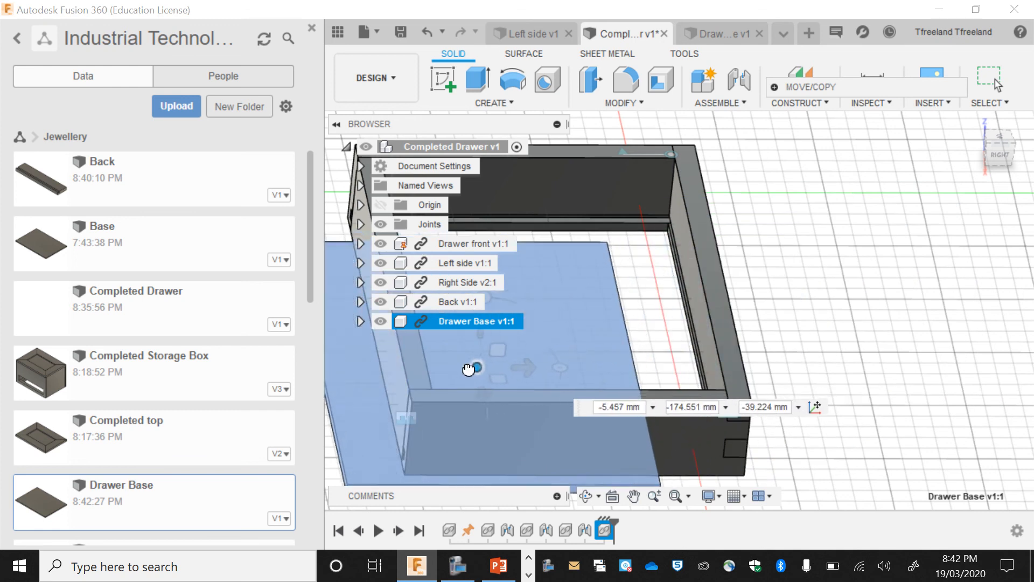
key(Return)
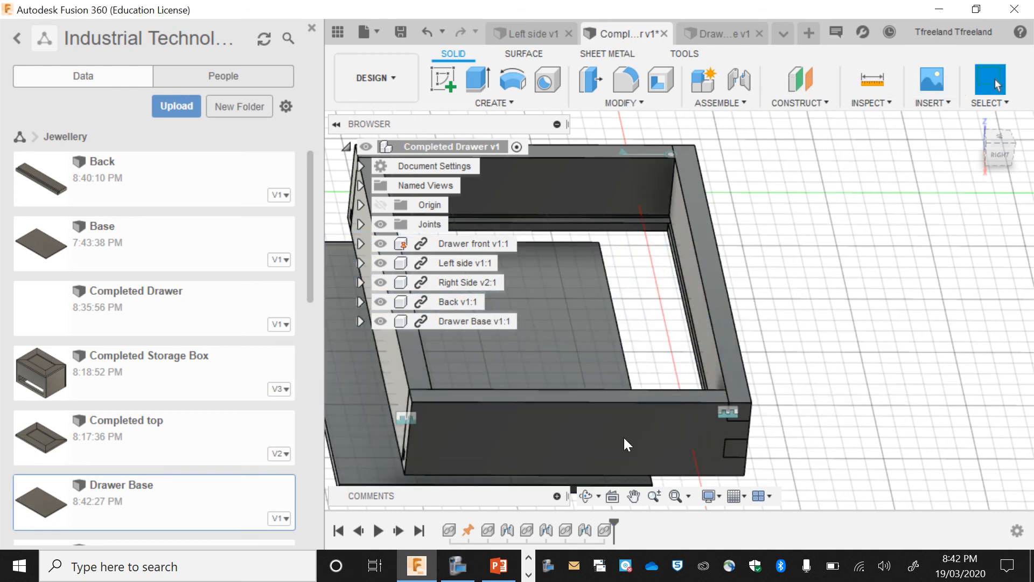
click(586, 496)
drag(631, 364, 588, 402)
scroll(587, 405, up, 3)
key(Escape)
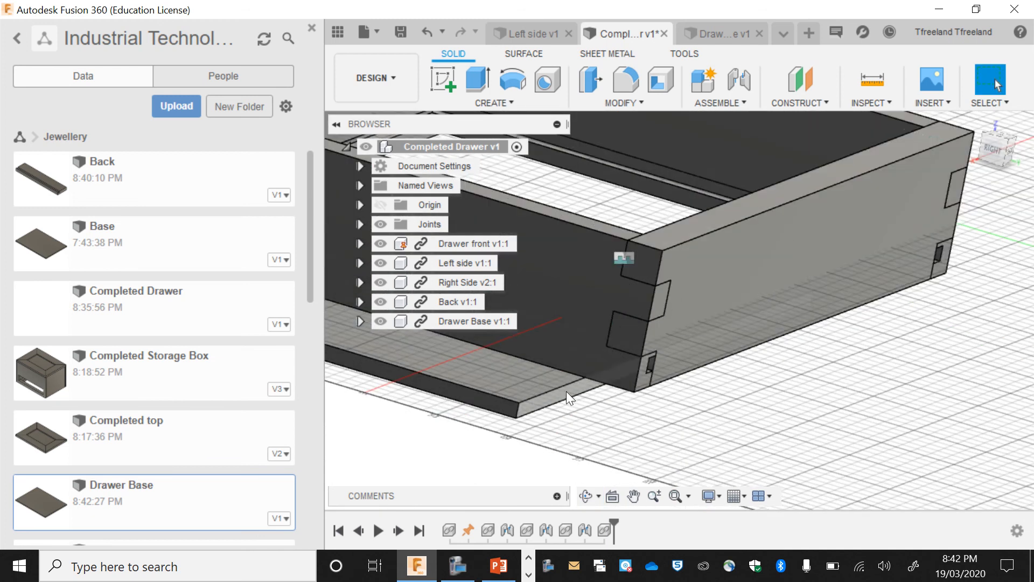
- Join the drawer base's long edge face to the matching groove face of the drawer front with a zero-offset joint
scroll(565, 392, up, 4)
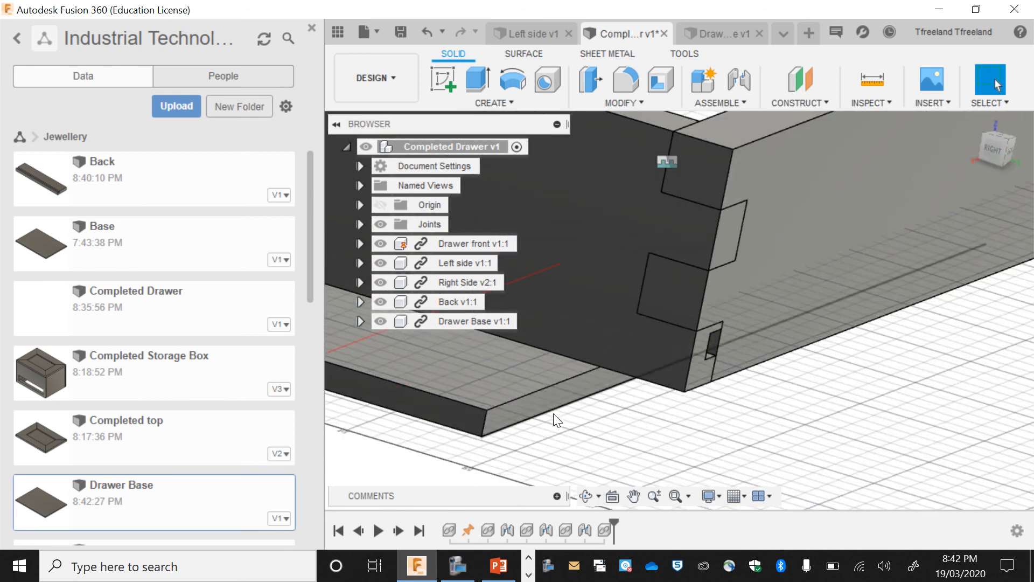
click(518, 409)
scroll(518, 410, down, 4)
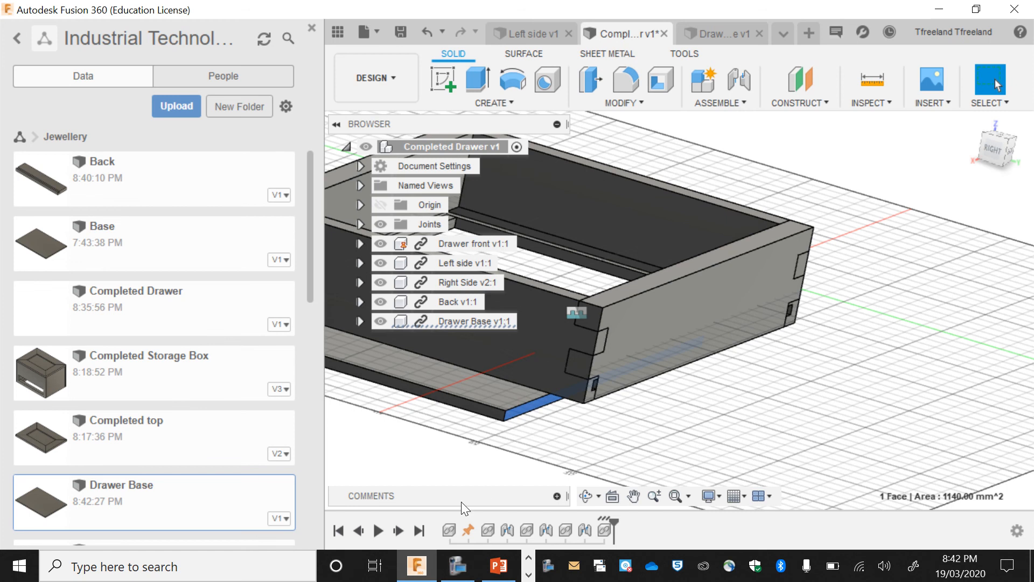
click(583, 493)
drag(598, 350, 677, 348)
scroll(570, 352, up, 5)
key(Escape)
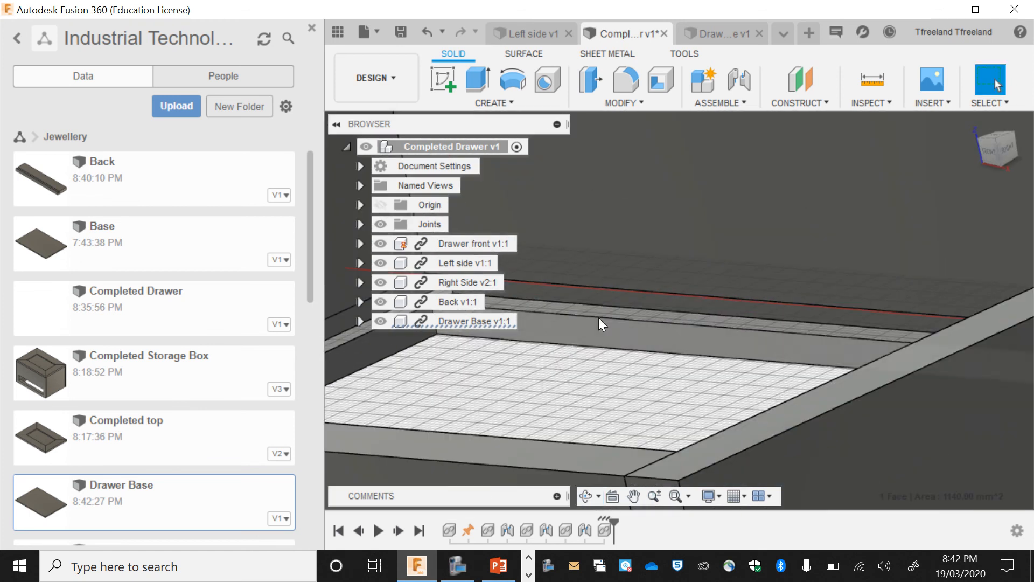
click(628, 300)
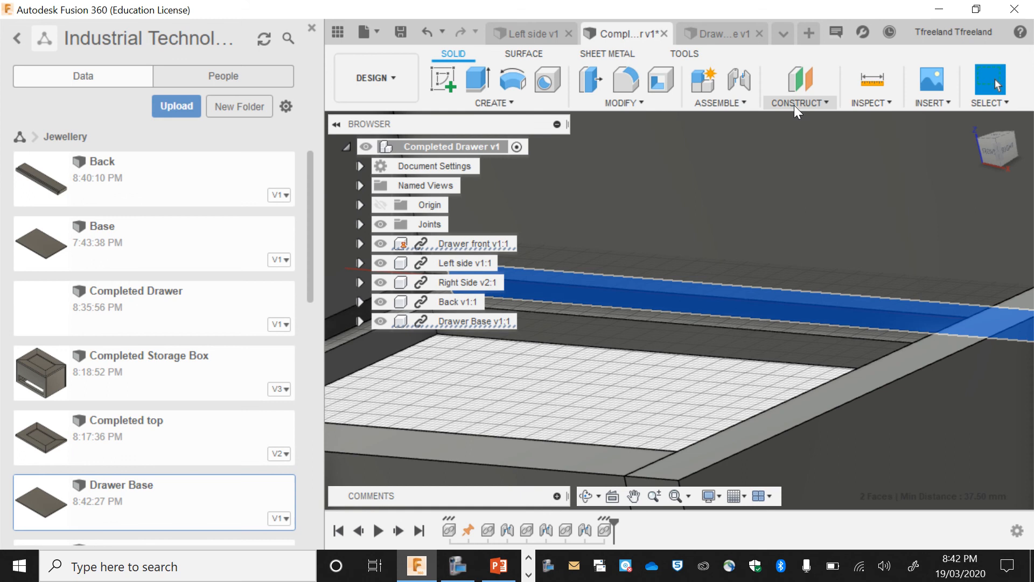
click(739, 80)
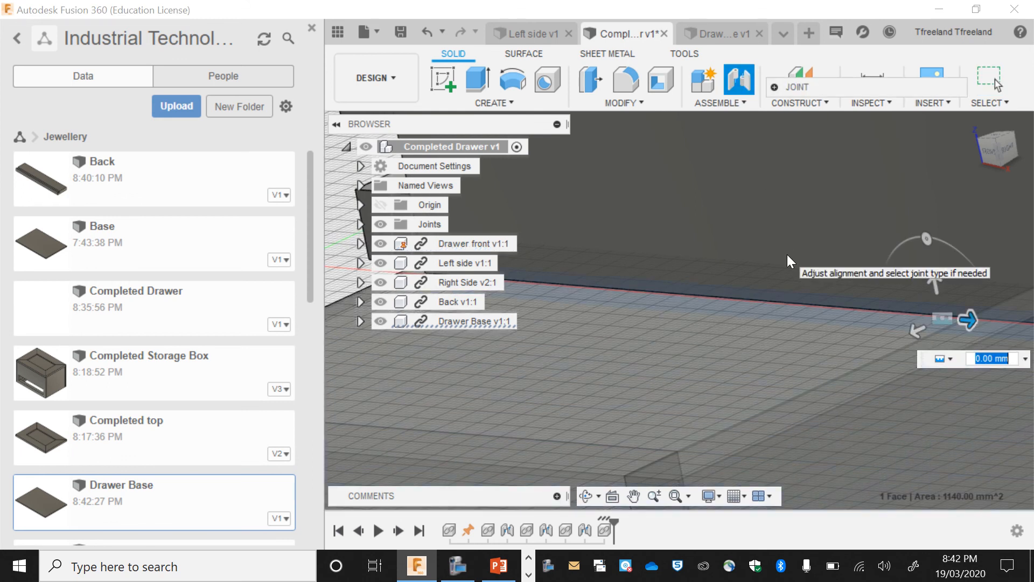
key(Escape)
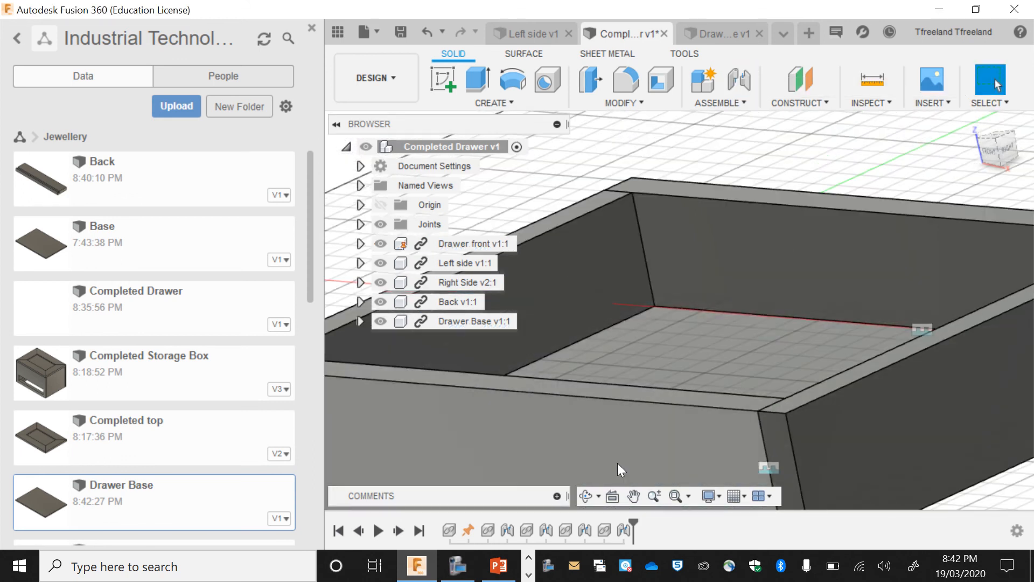
- Measure the assembled drawer's outer width between its two opposite corner joints
click(585, 495)
drag(666, 394, 707, 355)
scroll(607, 343, down, 4)
click(347, 147)
scroll(533, 324, up, 3)
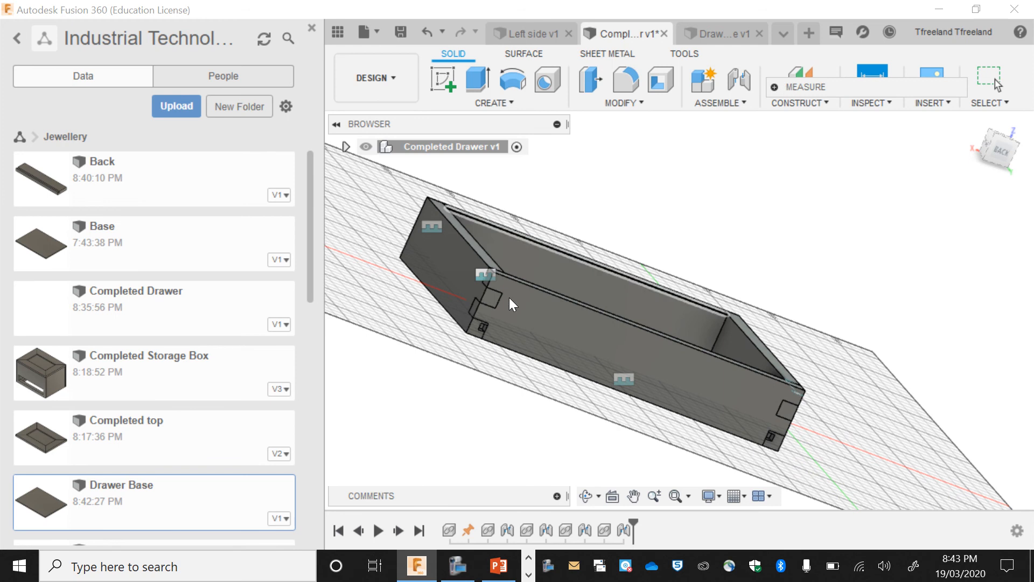
click(477, 308)
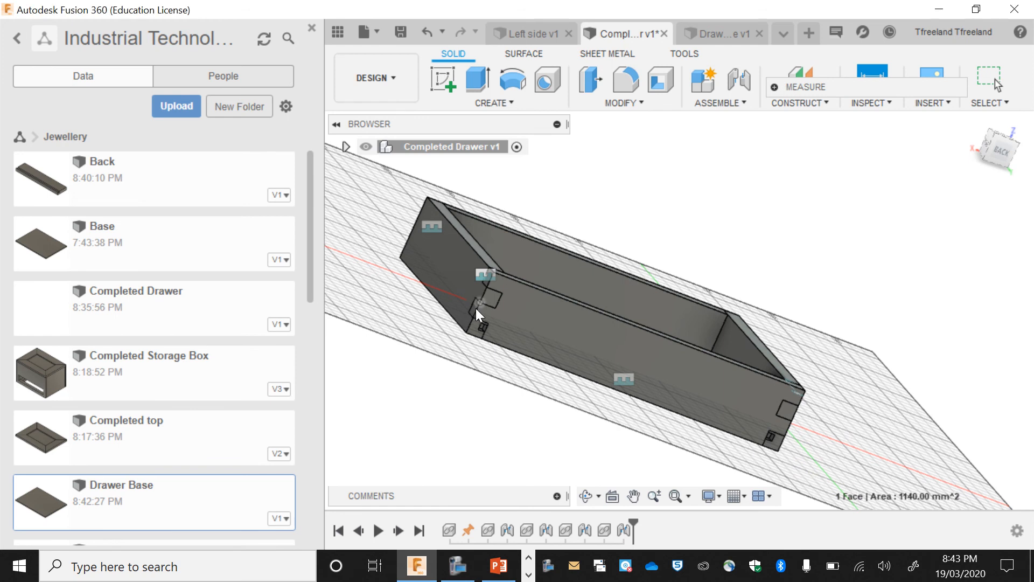
click(791, 420)
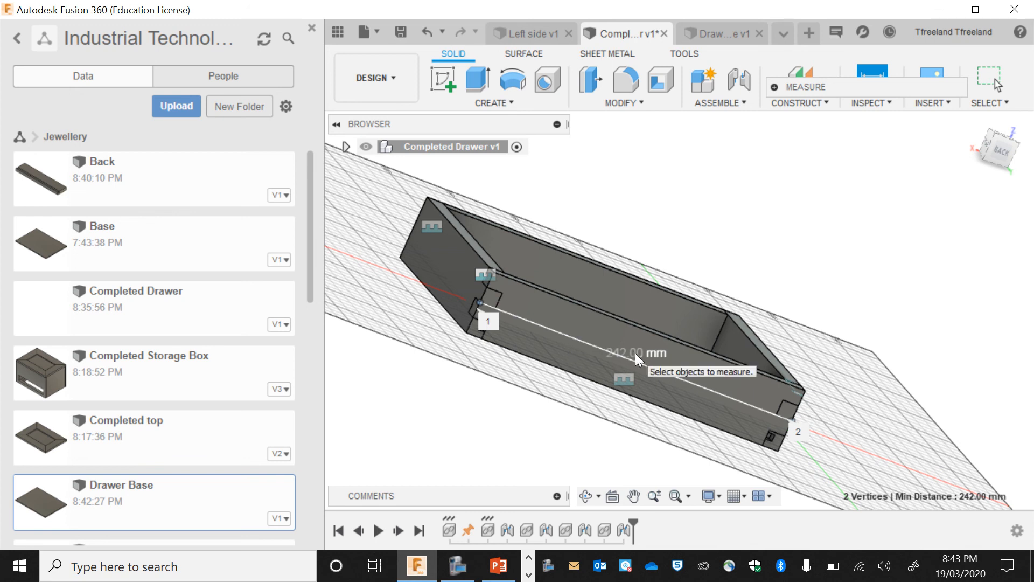
- In a new design, sketch a rectangle 56 mm high and 252 mm wide on the horizontal plane, starting at the origin
click(811, 34)
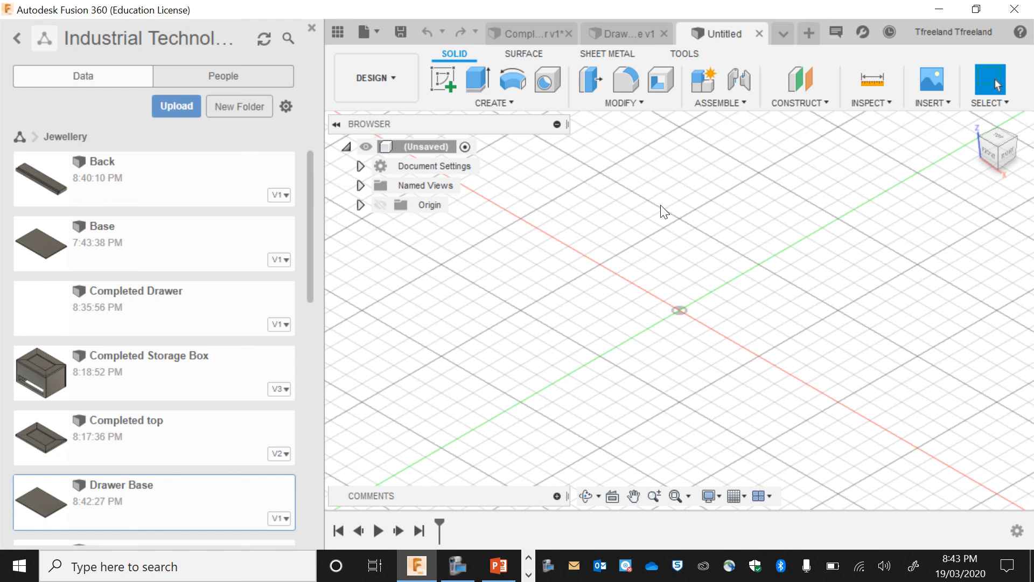
click(441, 81)
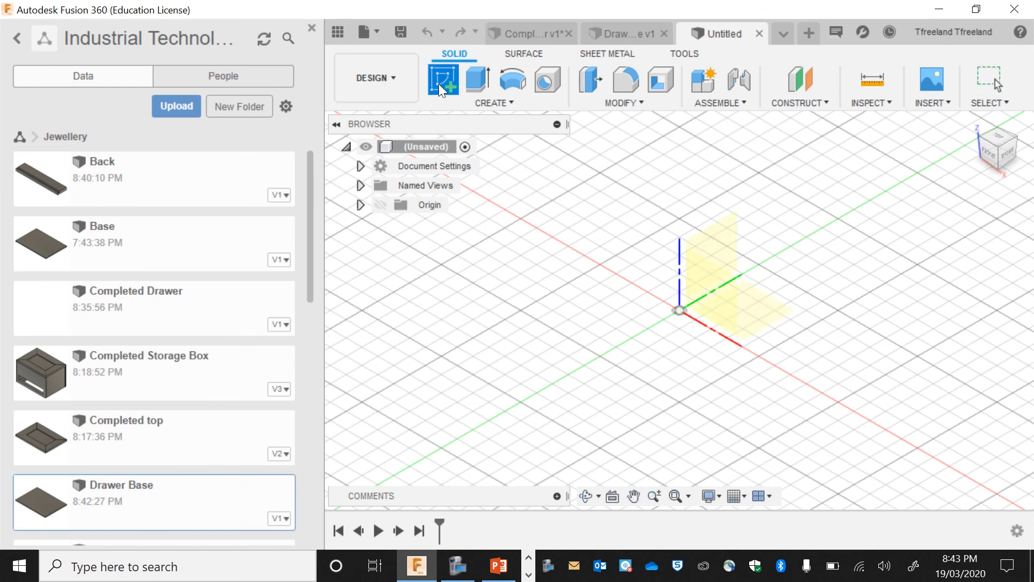
click(749, 306)
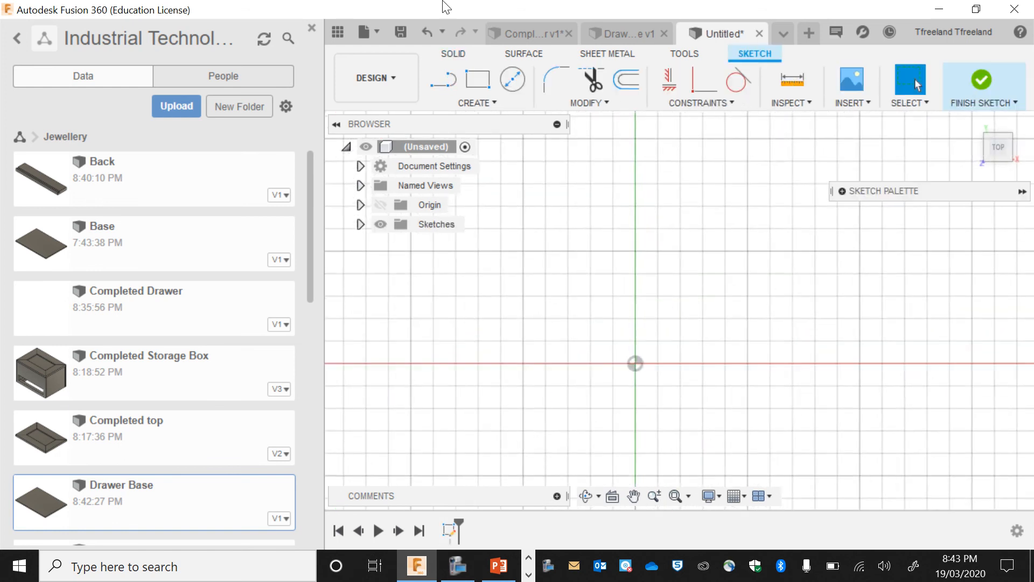
click(488, 85)
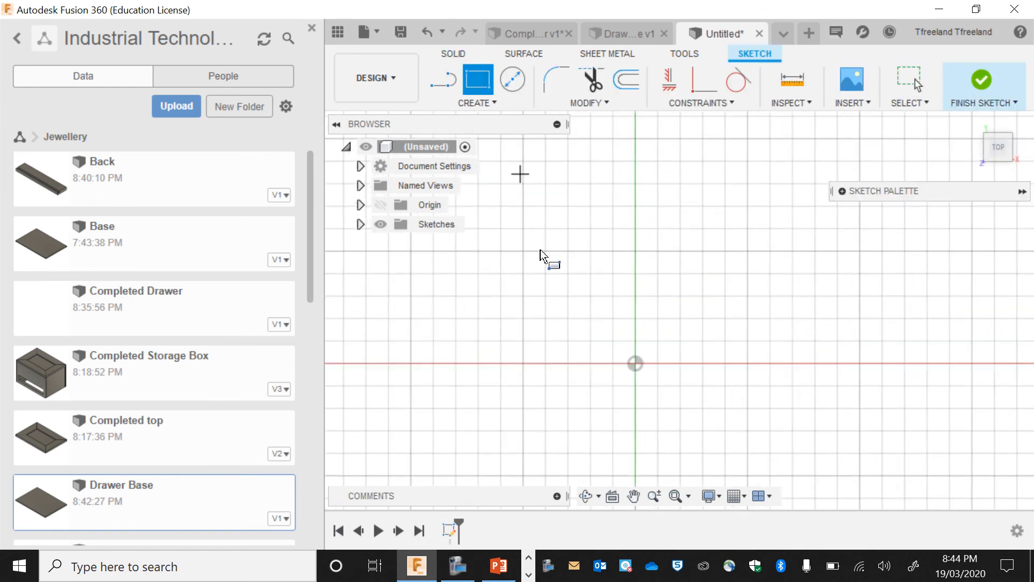
click(636, 363)
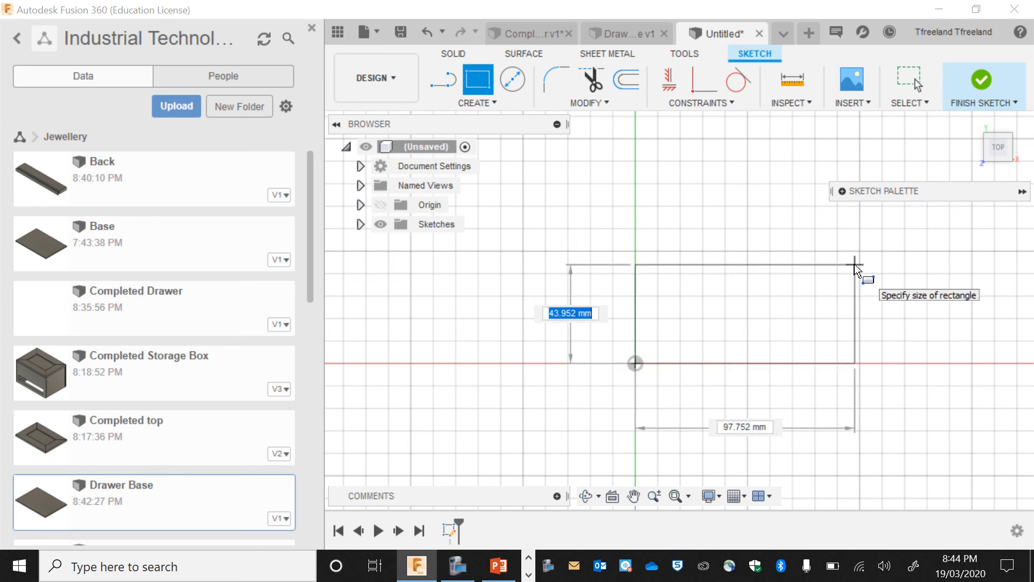
text(56)
key(Tab)
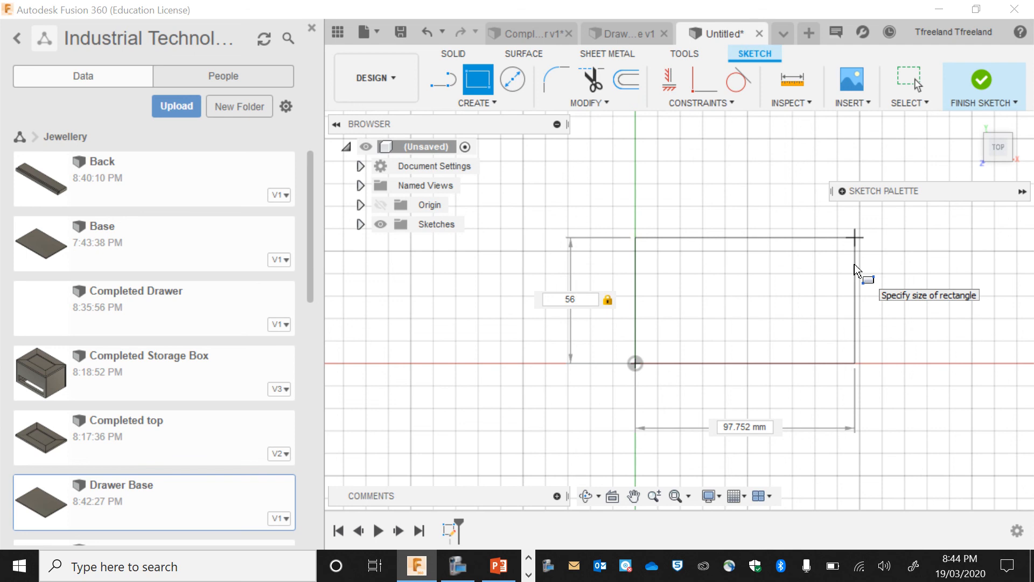
key(BackSpace)
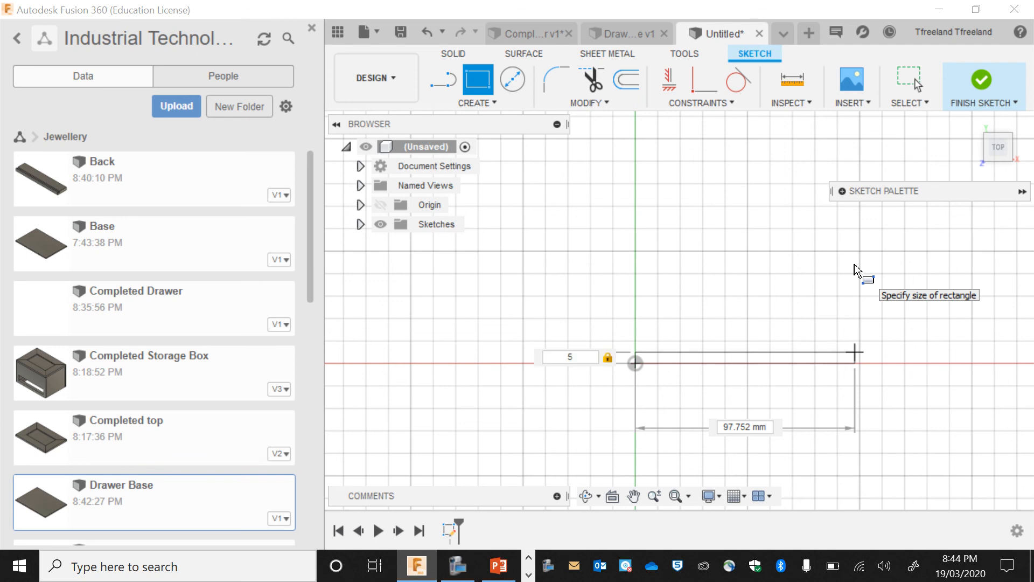
text(6)
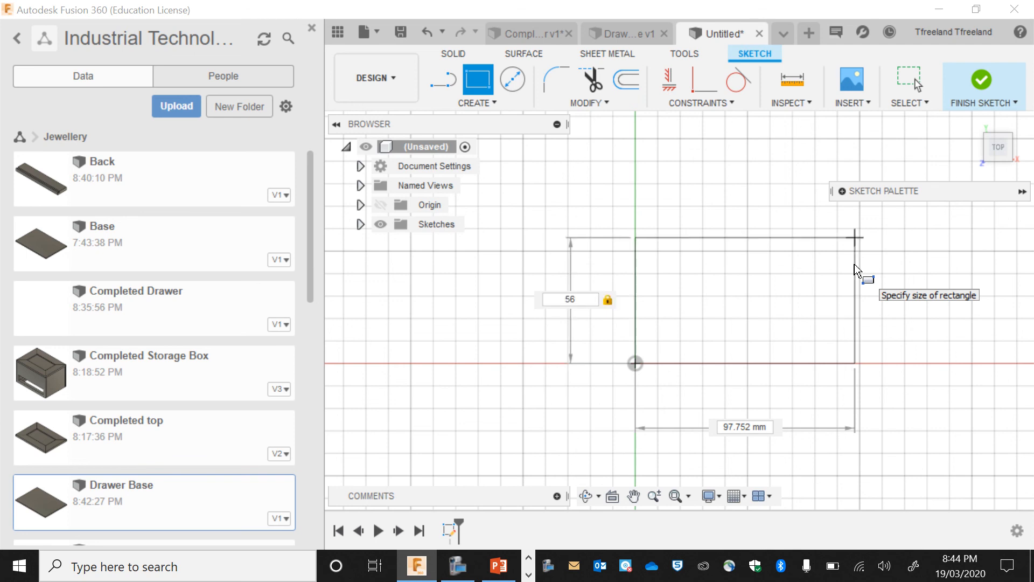
key(Tab)
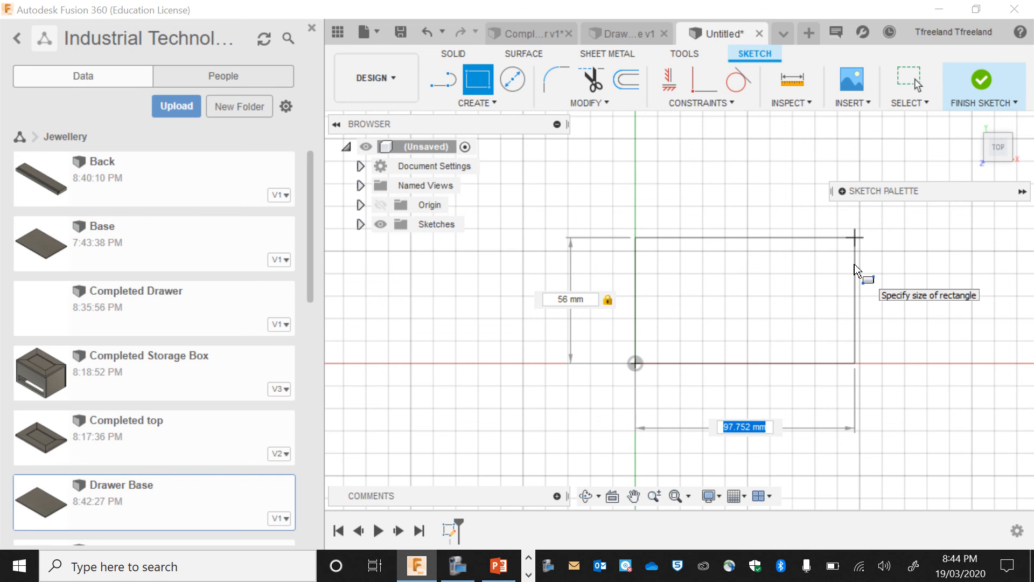
text(252)
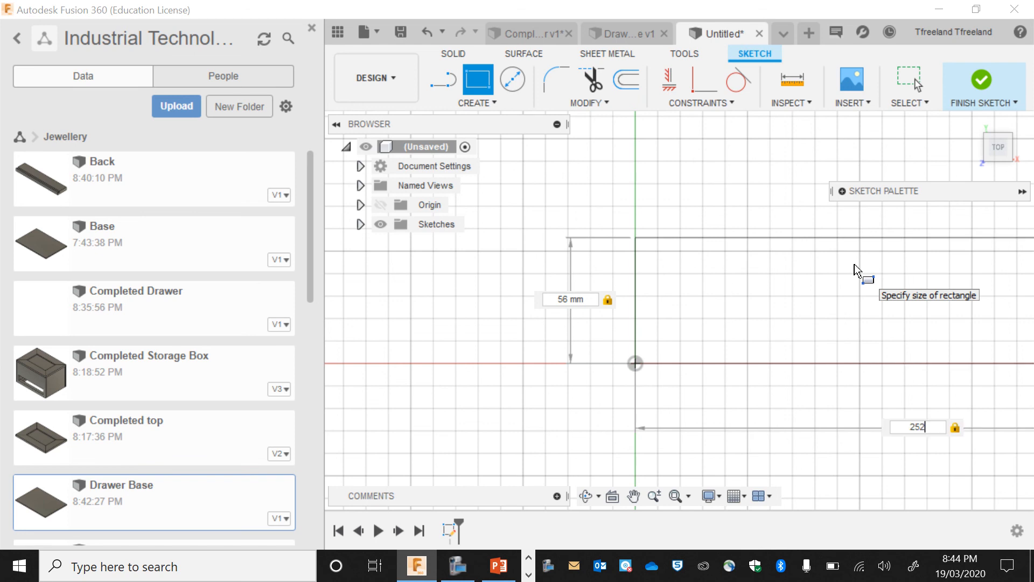
key(Return)
- Extrude the rectangle 3 mm to form a thin panel
key(e)
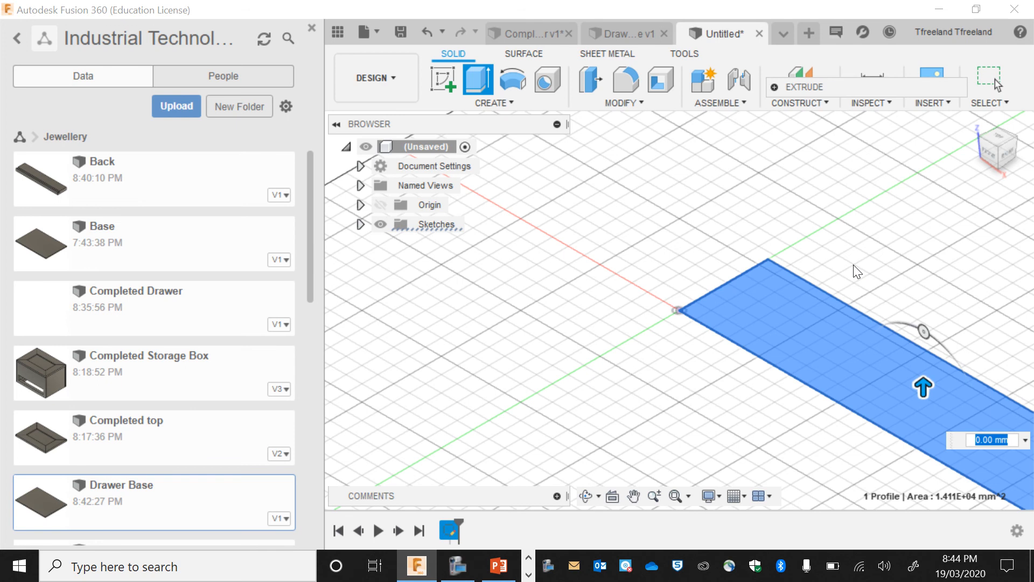
text(3)
key(Return)
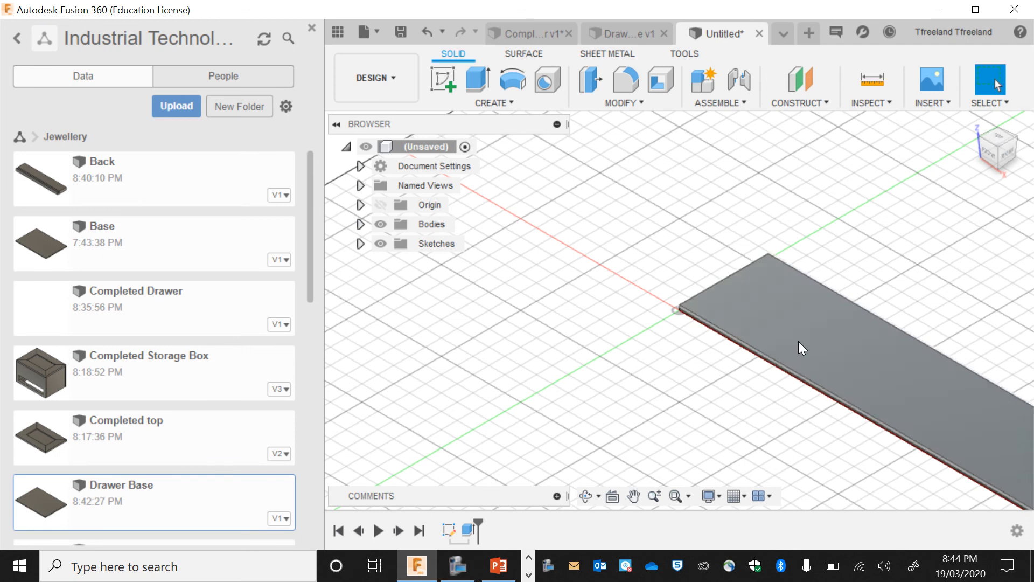
- Fillet the four edges around the panel's top face with a constant radius of 1.5 mm
click(634, 496)
drag(781, 399, 563, 336)
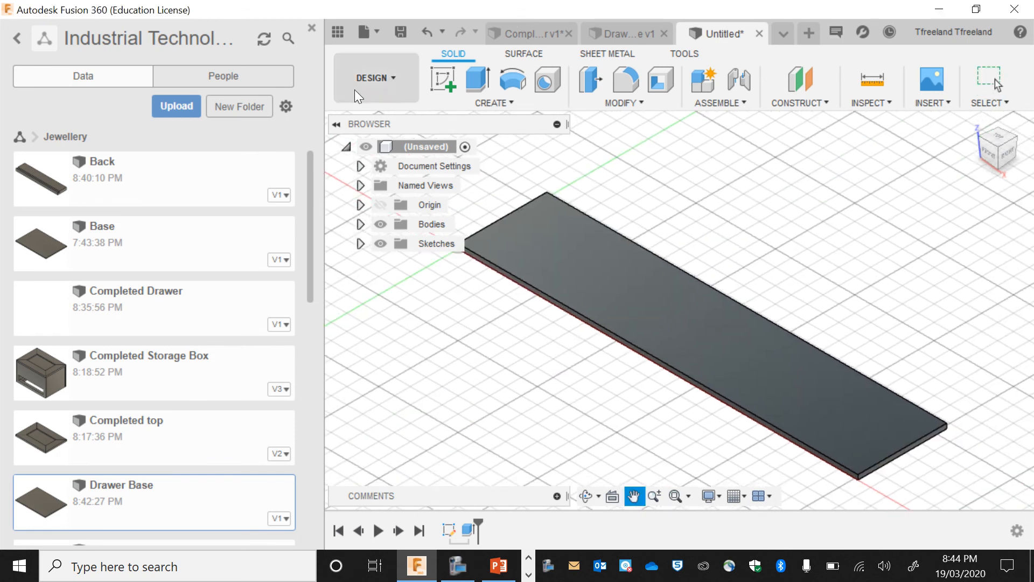
click(346, 146)
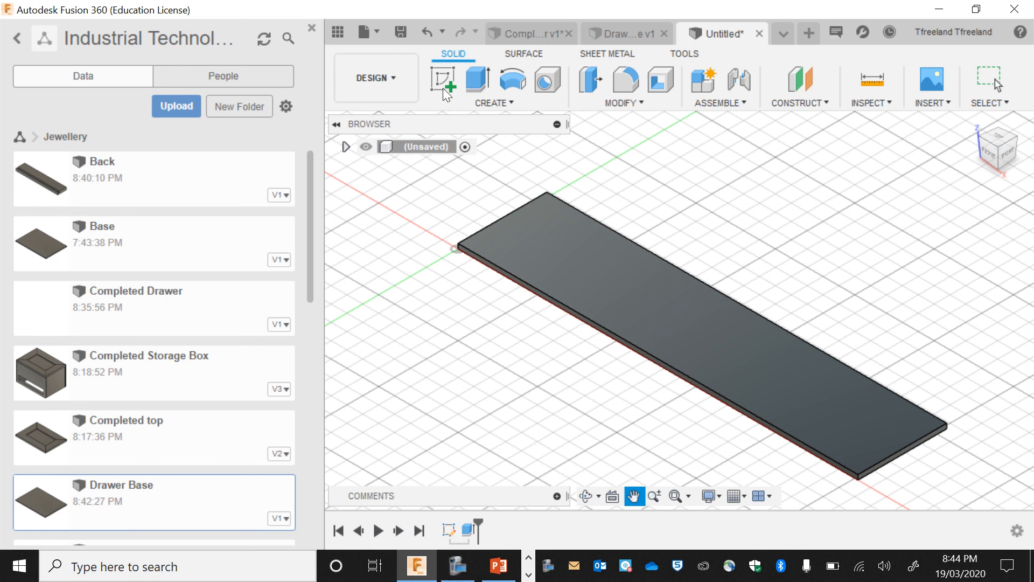
key(Escape)
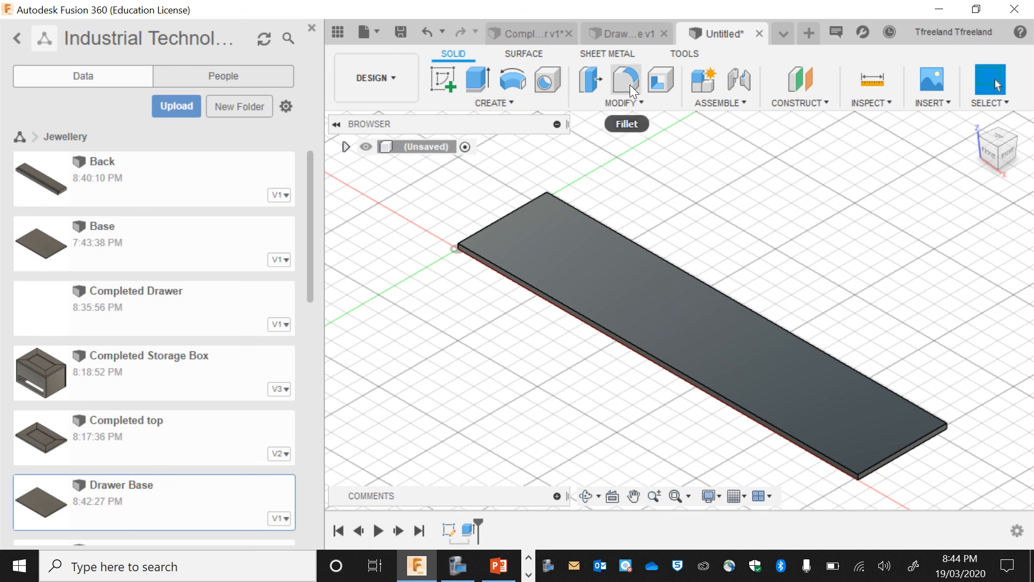
click(540, 295)
shift+click(491, 227)
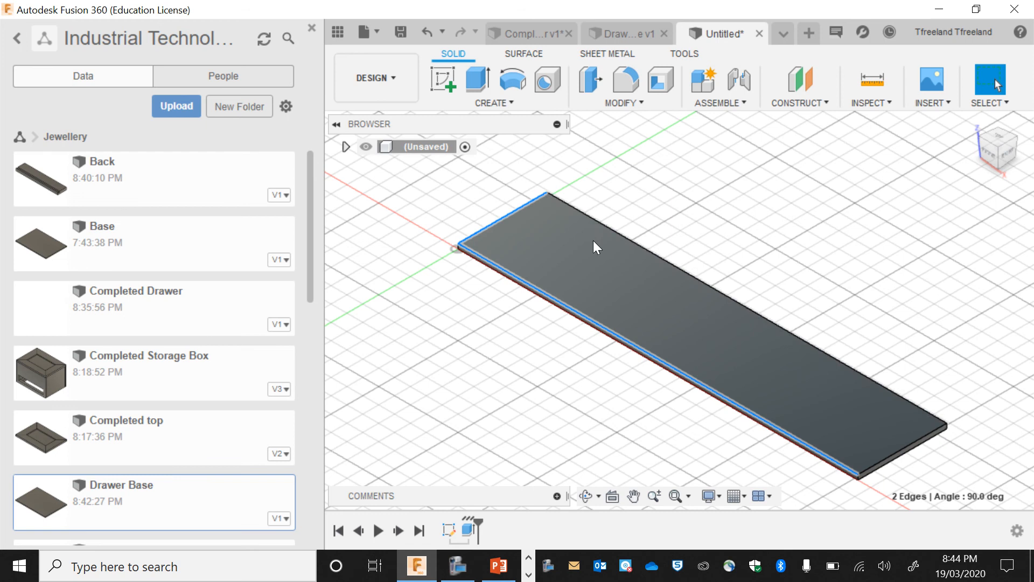
shift+click(647, 248)
shift+click(906, 452)
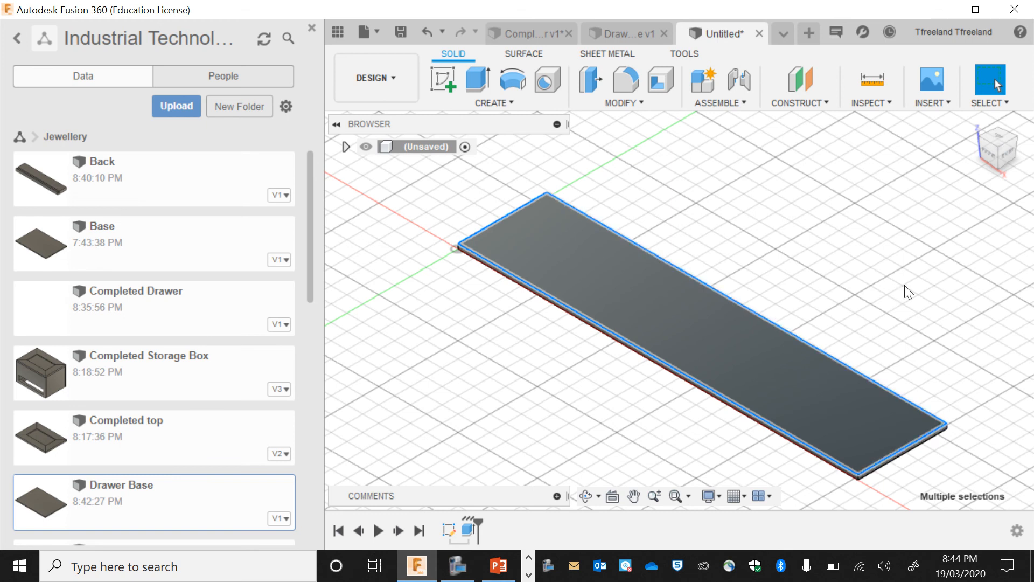
click(634, 83)
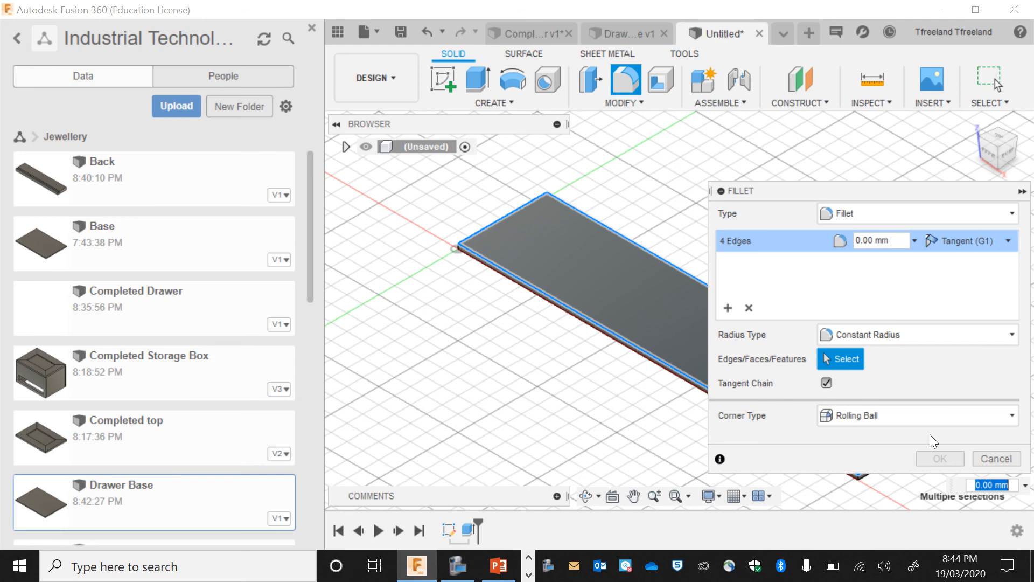
text(1)
scroll(534, 267, up, 3)
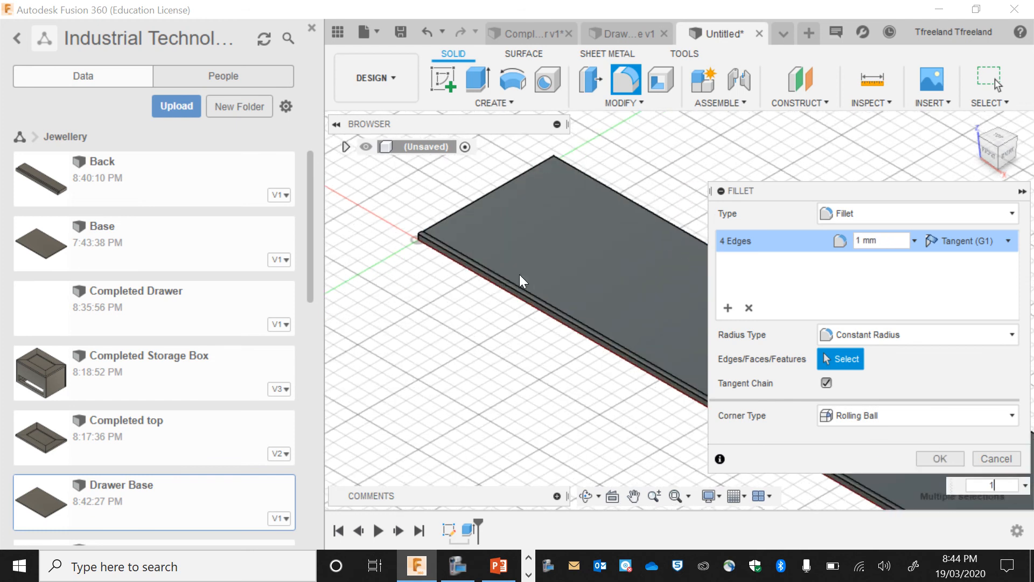
key(BackSpace)
text(2)
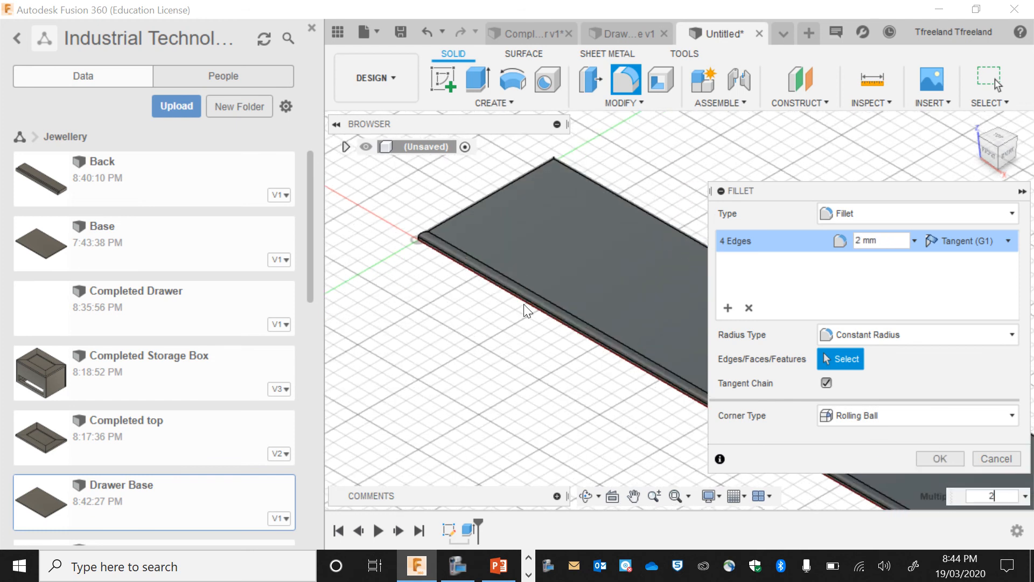
key(BackSpace)
text(1)
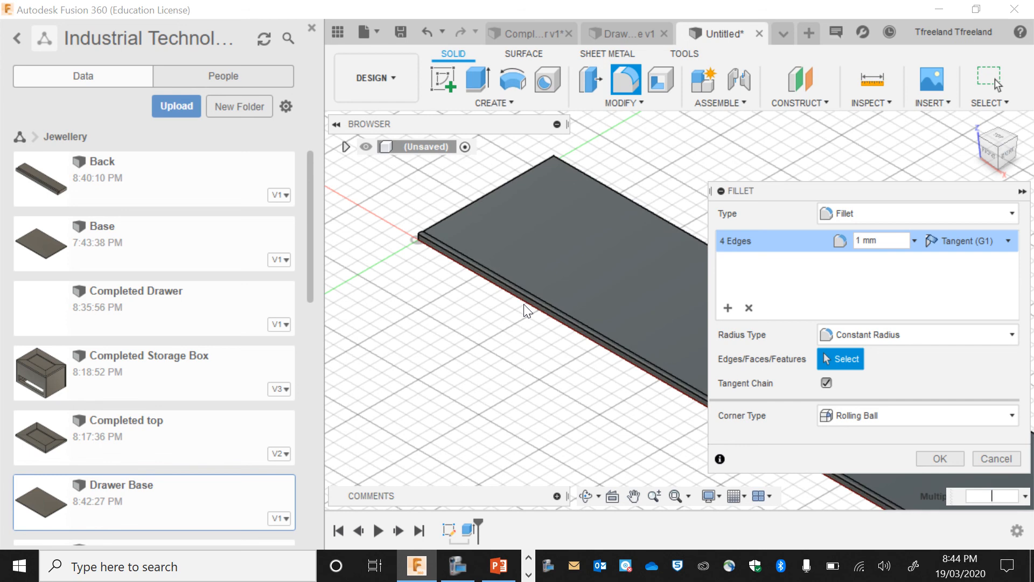
text(2)
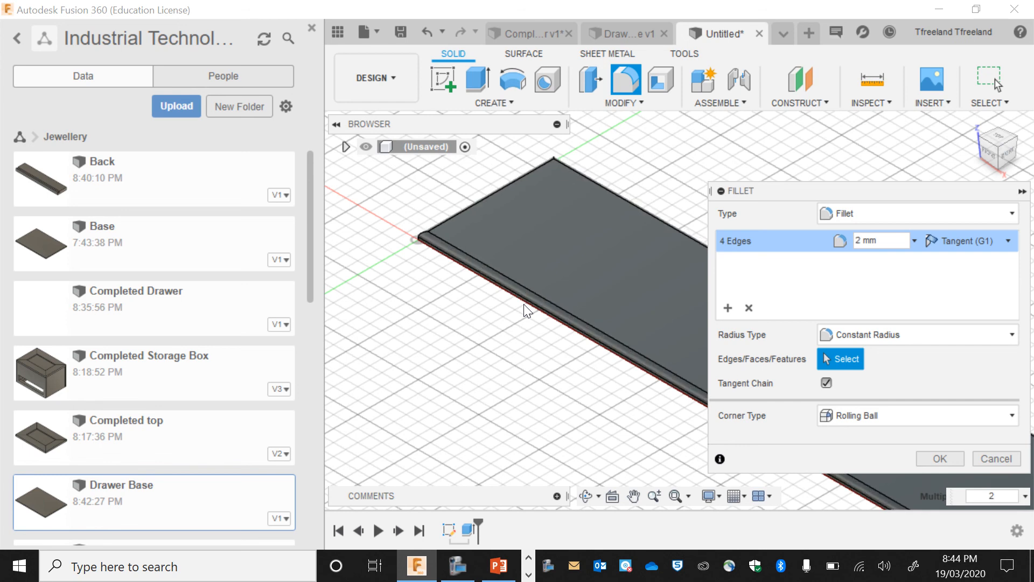
key(BackSpace)
text(1.5)
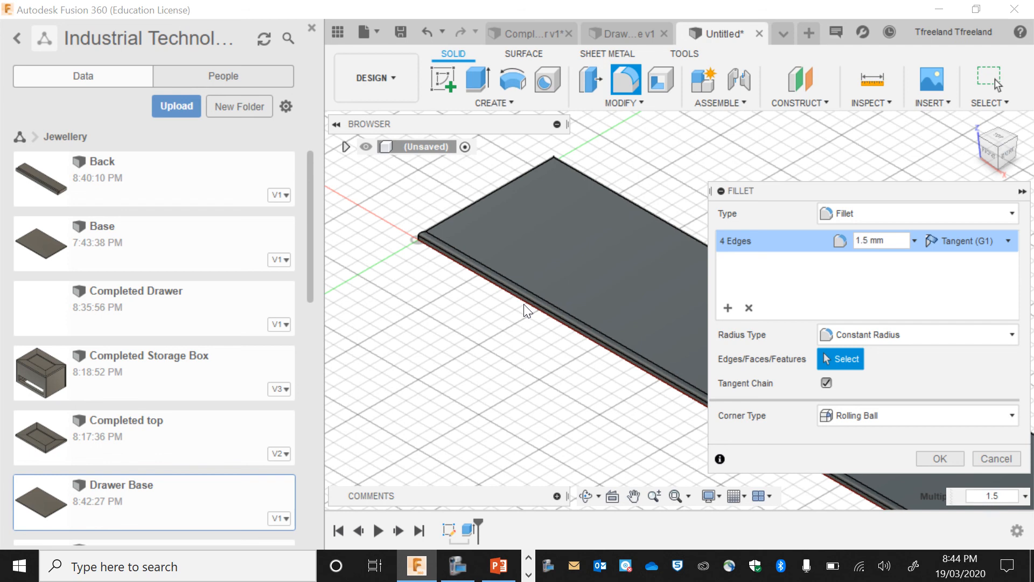
key(Return)
- Save the filleted panel as False Drawer Front in the Jewellery folder
scroll(538, 337, down, 3)
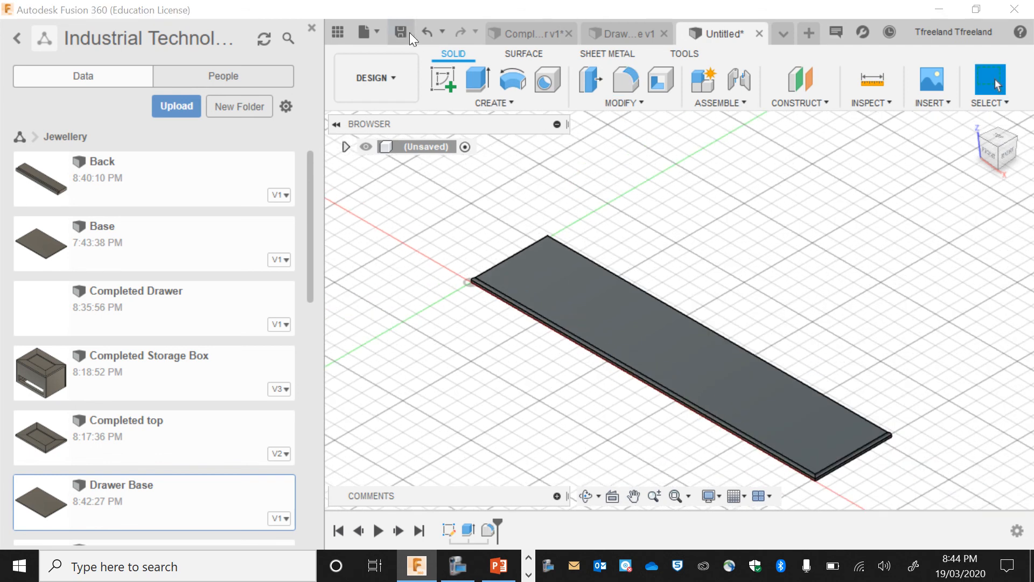
click(409, 32)
text(False )
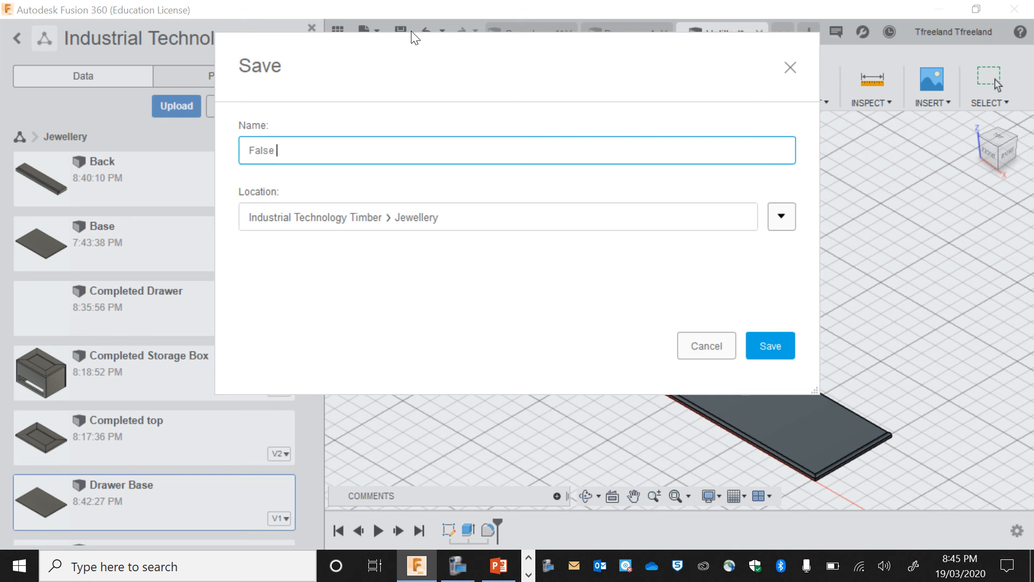
text(Drawer Front)
key(Return)
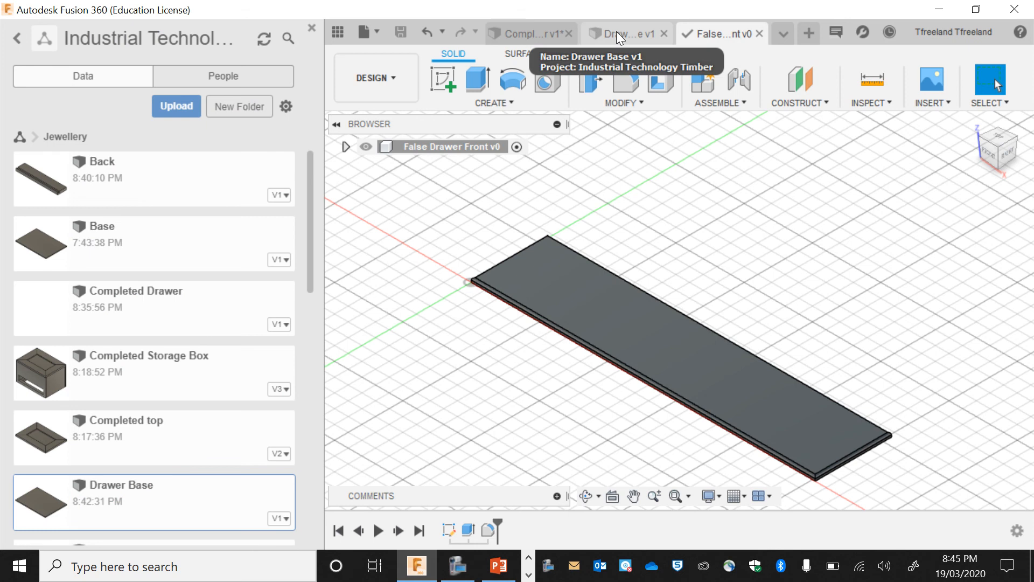
- Close the Drawer Base design and insert False Drawer Front from the Jewellery folder into the Completed Drawer design
click(549, 30)
click(664, 35)
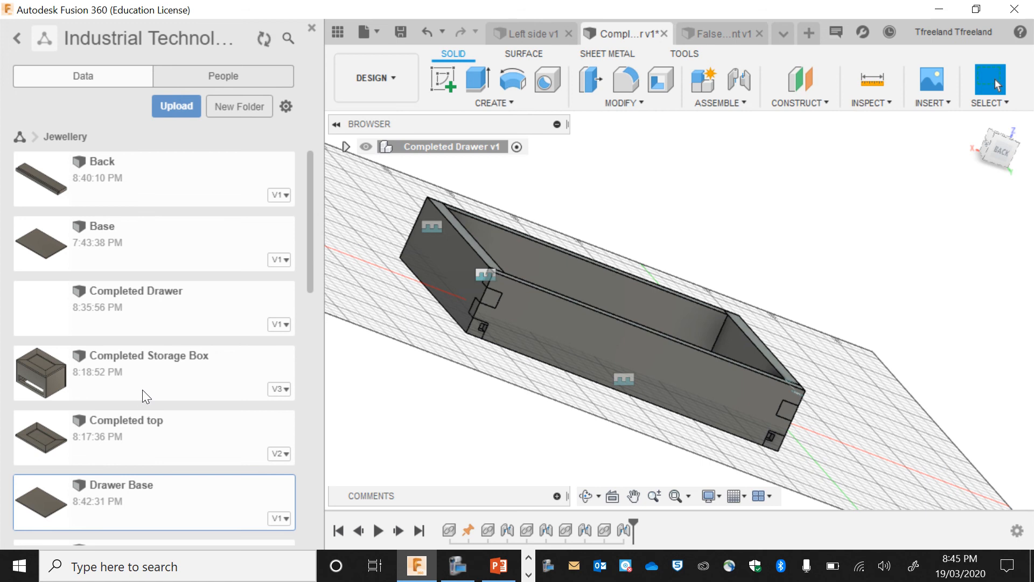
scroll(157, 360, down, 4)
scroll(156, 360, down, 2)
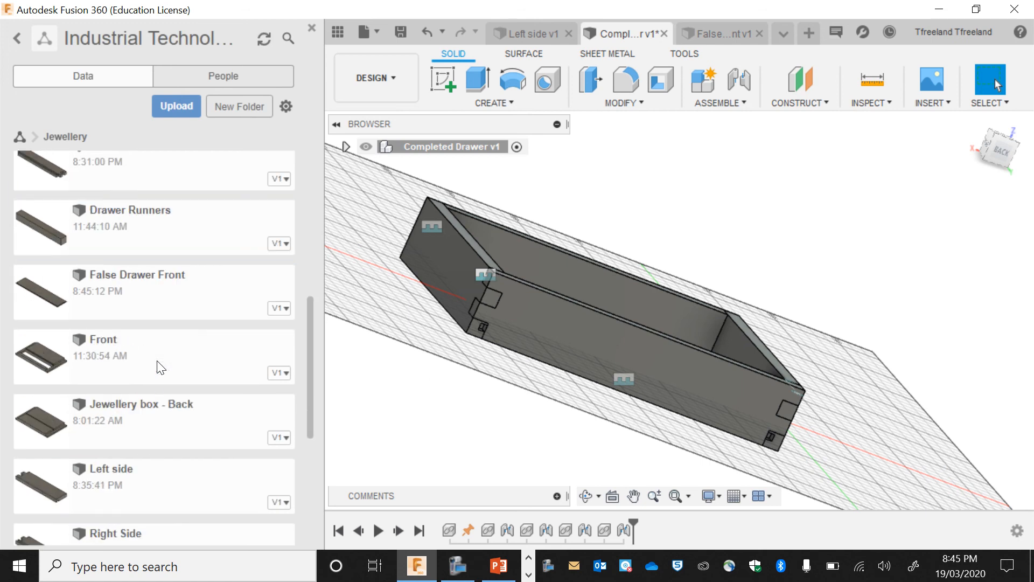
scroll(156, 361, up, 1)
scroll(157, 360, down, 2)
right_click(235, 216)
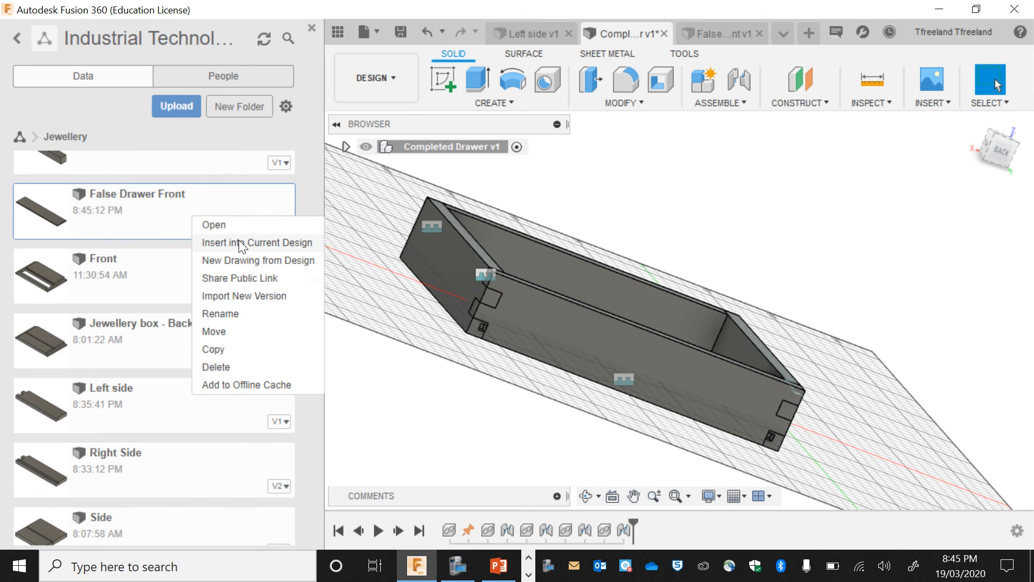
click(238, 242)
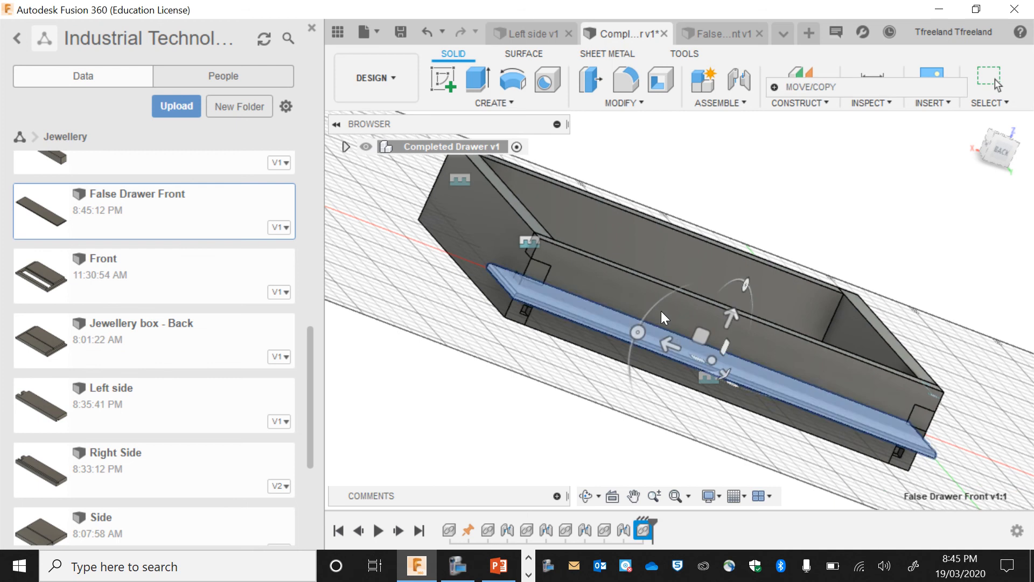
- Rotate the inserted false drawer front upright in front of the drawer and accept its placement
drag(745, 287, 713, 429)
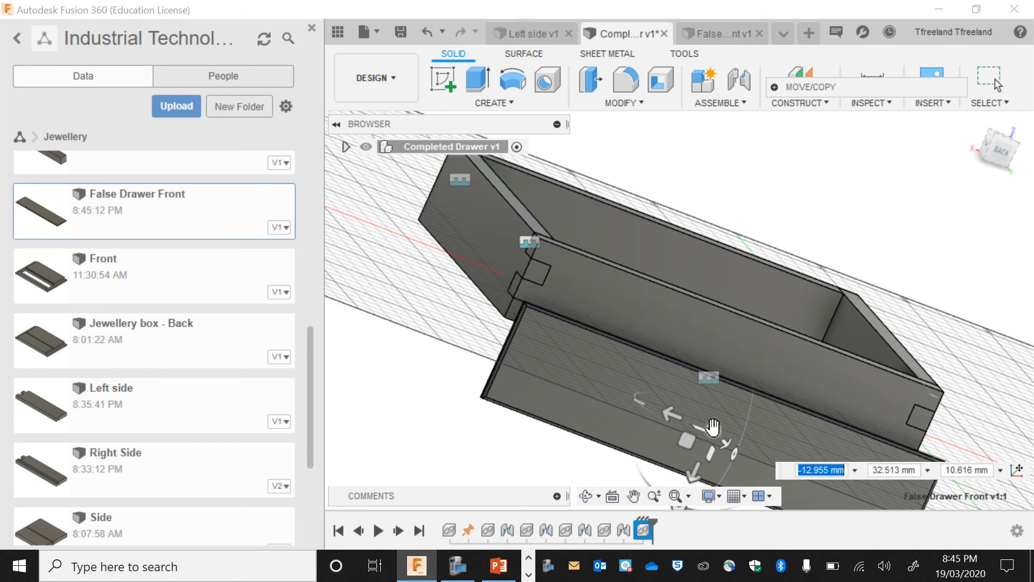
key(Return)
click(590, 498)
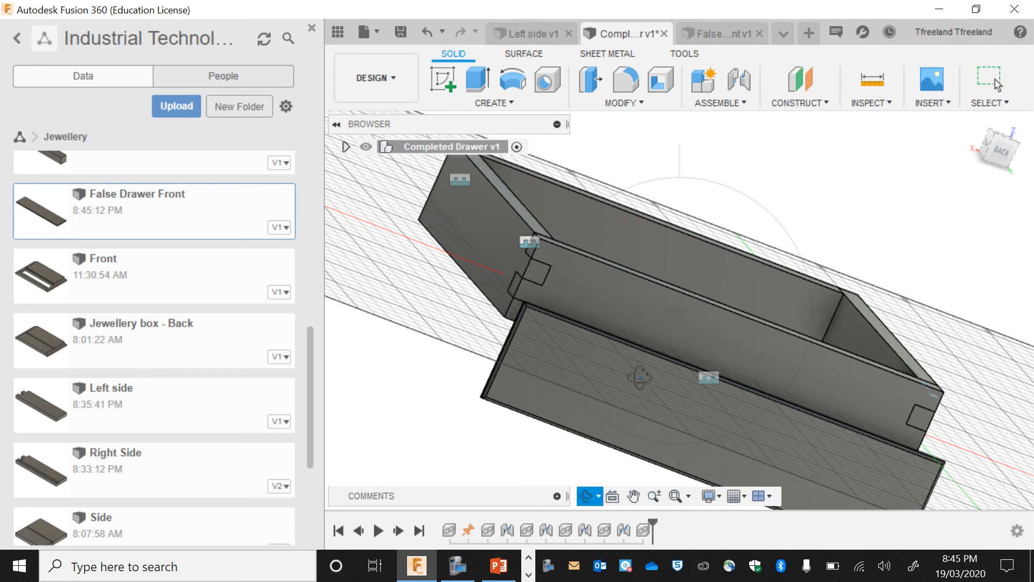
drag(651, 362, 697, 377)
key(Escape)
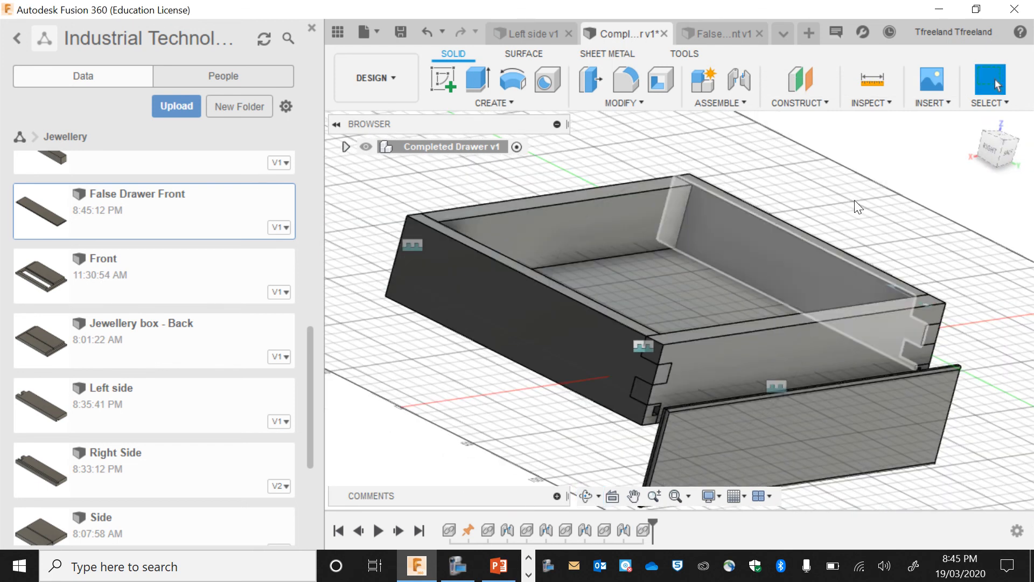
click(738, 82)
scroll(784, 361, up, 4)
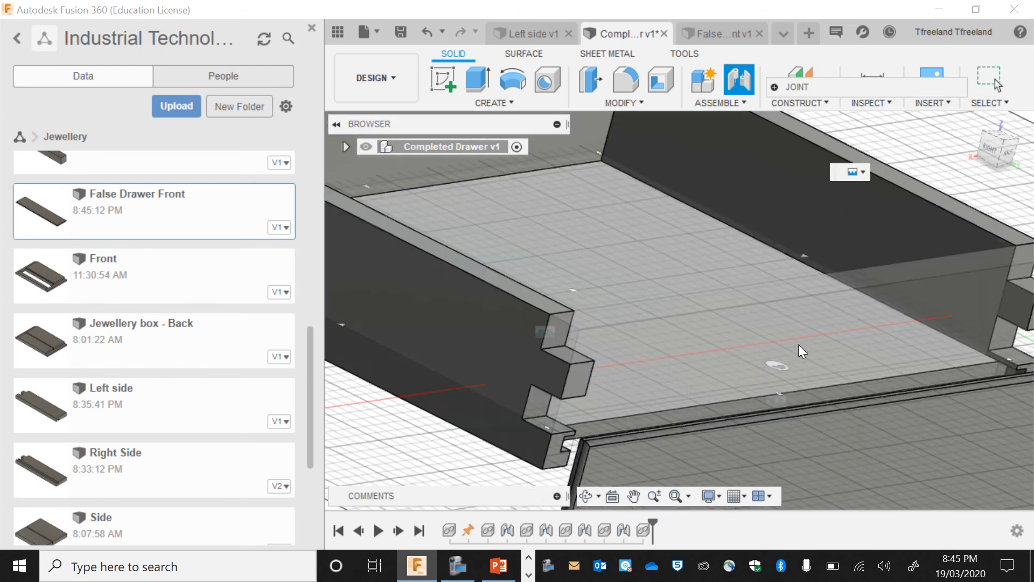
scroll(673, 383, down, 6)
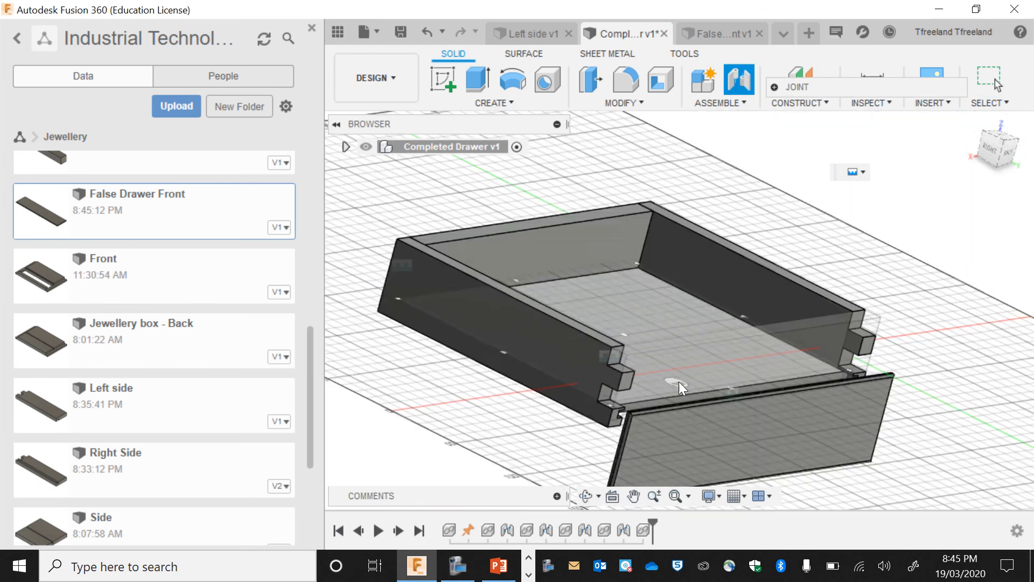
click(586, 496)
drag(606, 390, 852, 331)
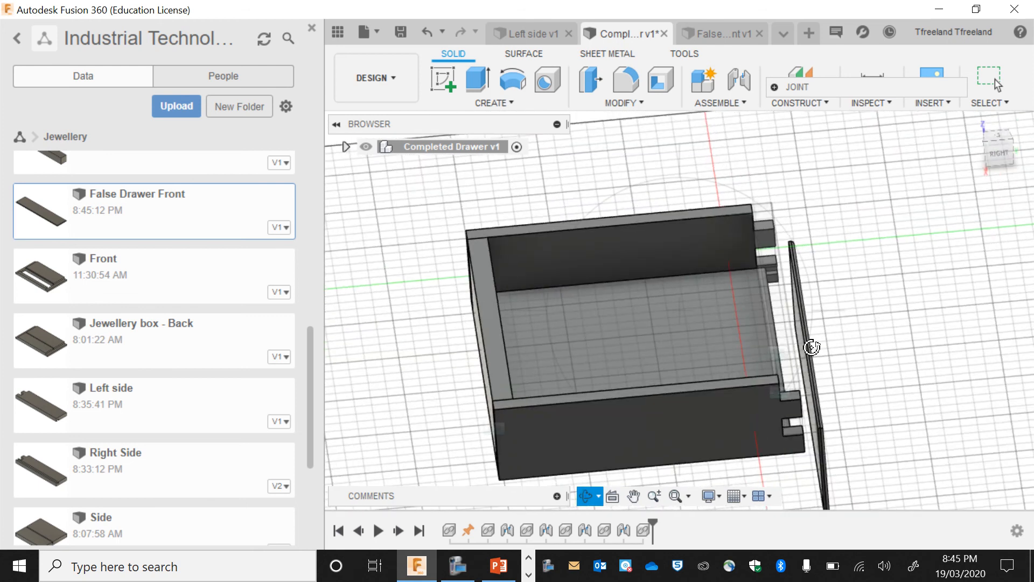
key(j)
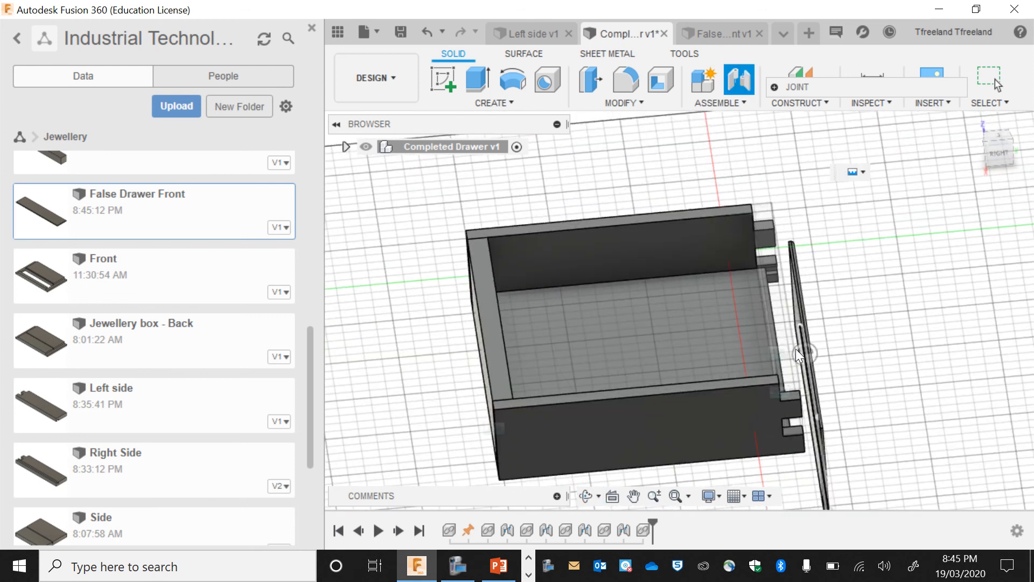
scroll(794, 347, up, 5)
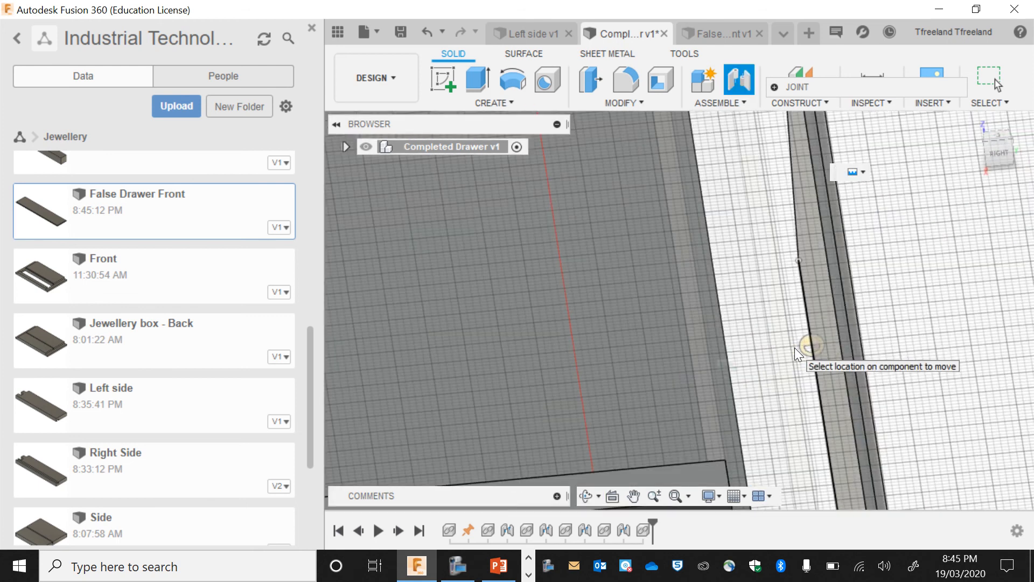
click(833, 389)
scroll(835, 384, down, 5)
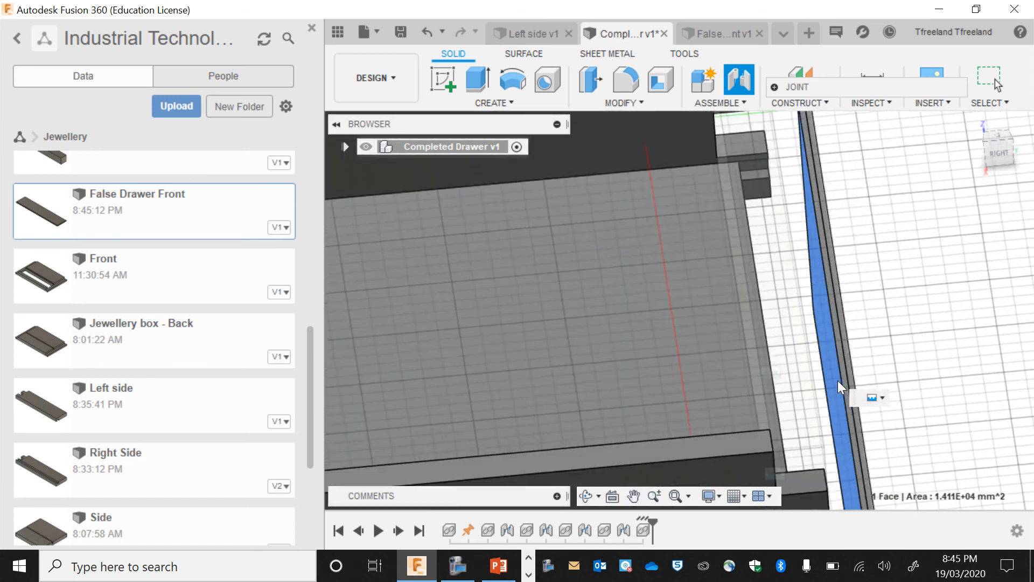
click(587, 496)
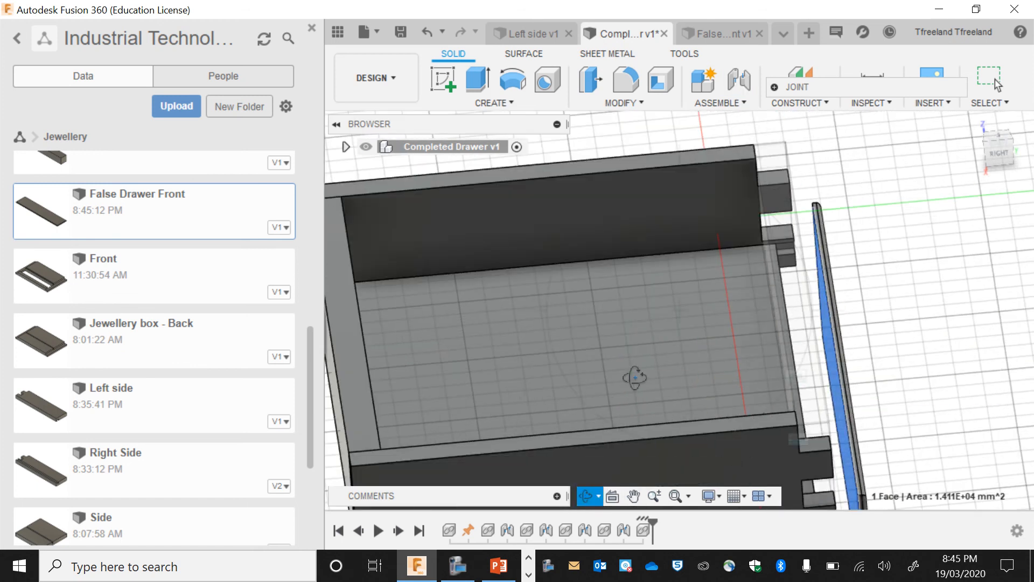
drag(628, 370, 719, 364)
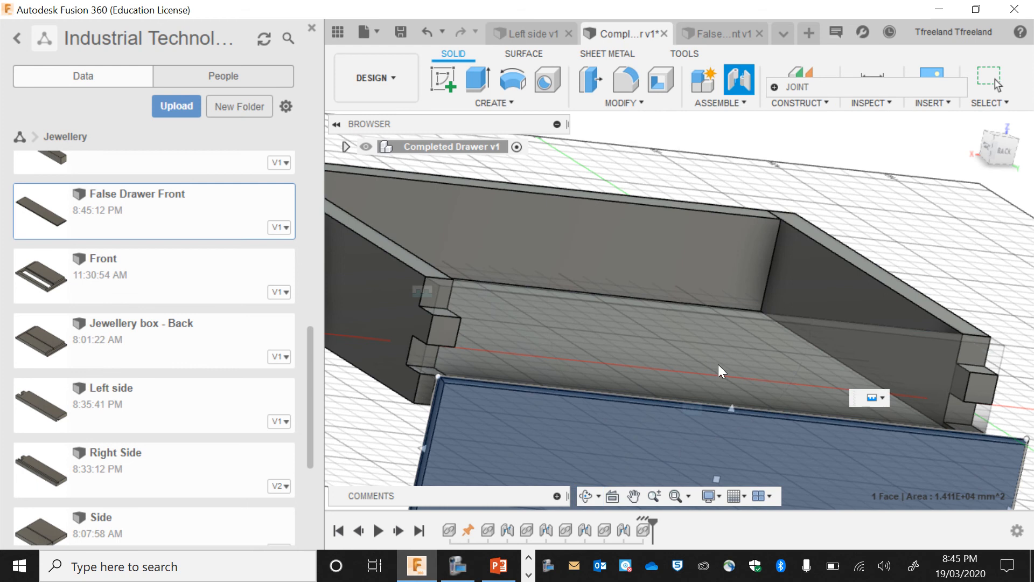
key(Escape)
click(716, 364)
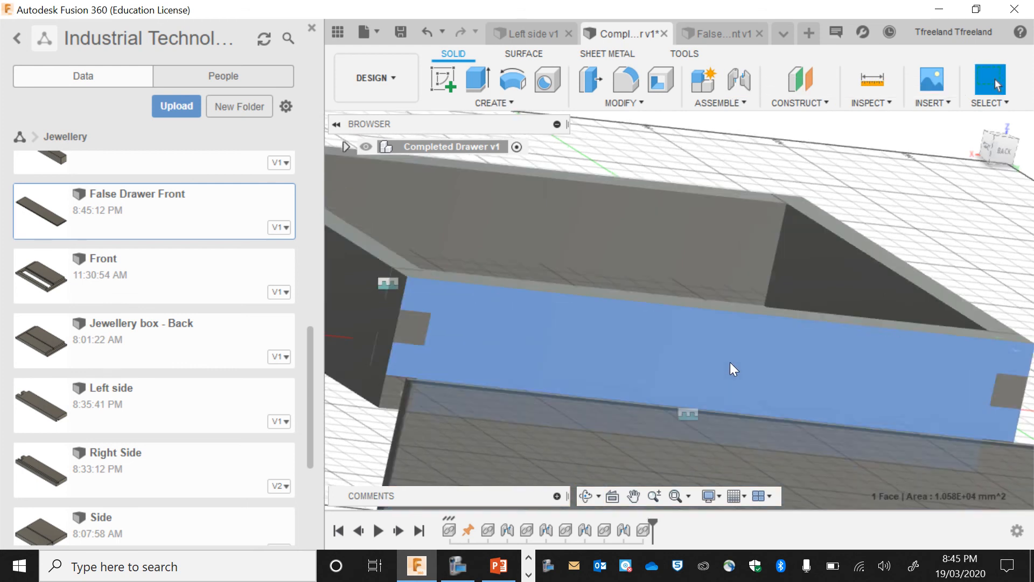
scroll(729, 362, up, 5)
scroll(729, 362, down, 6)
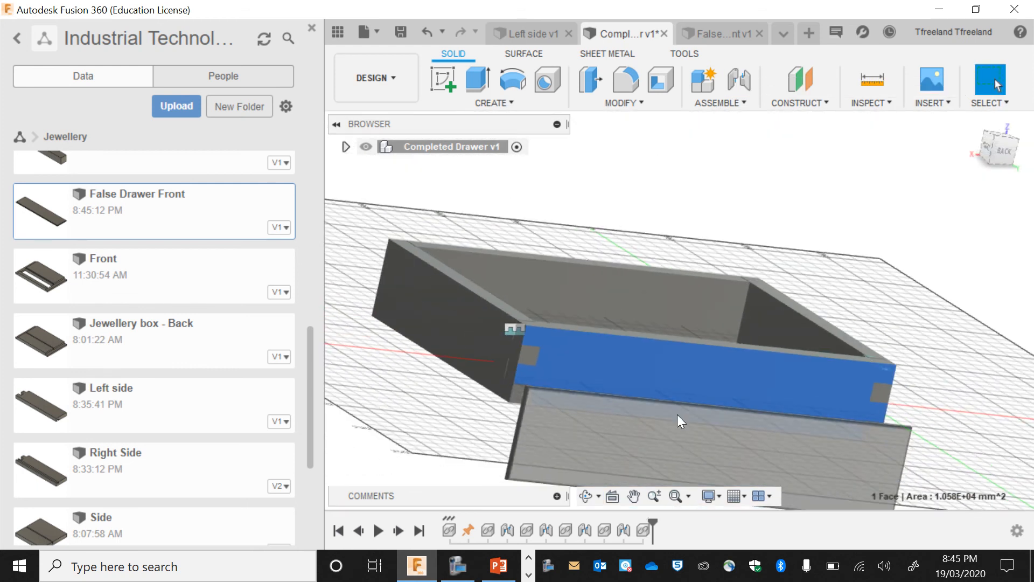
click(580, 497)
mouse_move(641, 396)
mouse_down()
mouse_move(719, 397)
mouse_move(769, 364)
mouse_move(633, 399)
mouse_up()
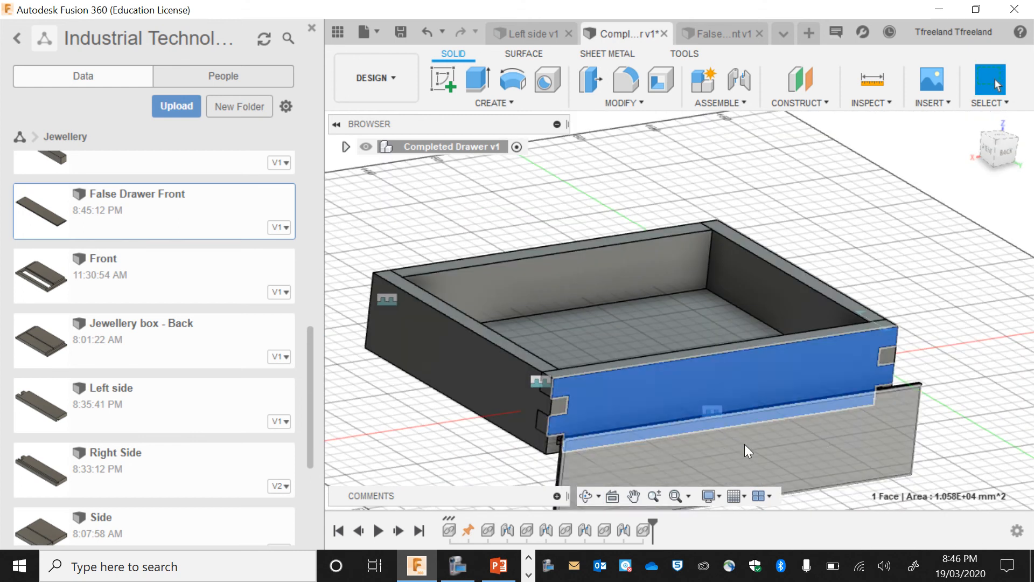
key(Escape)
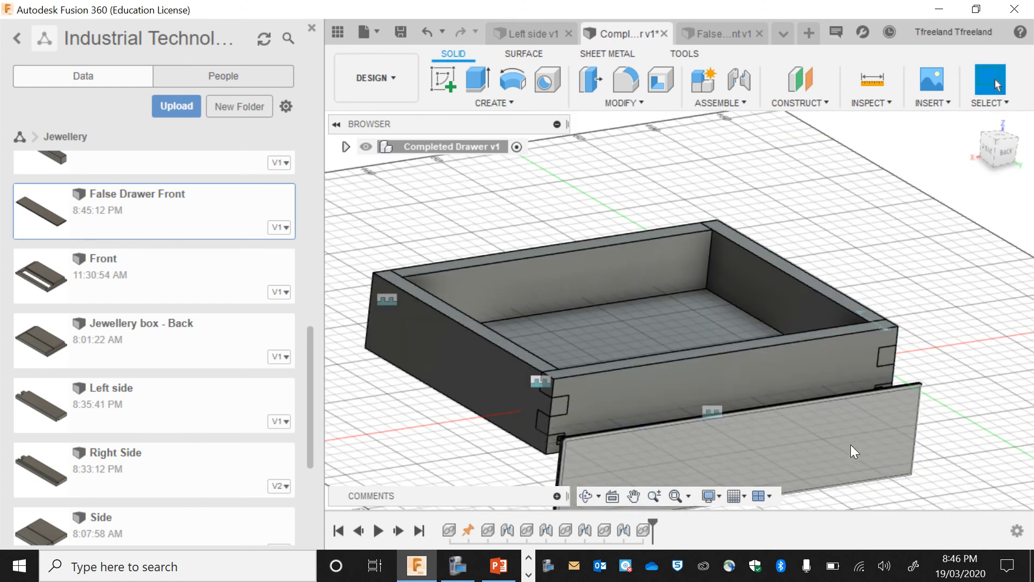
- Move the false drawer front freely away from the drawer to leave a gap between them
scroll(776, 412, down, 3)
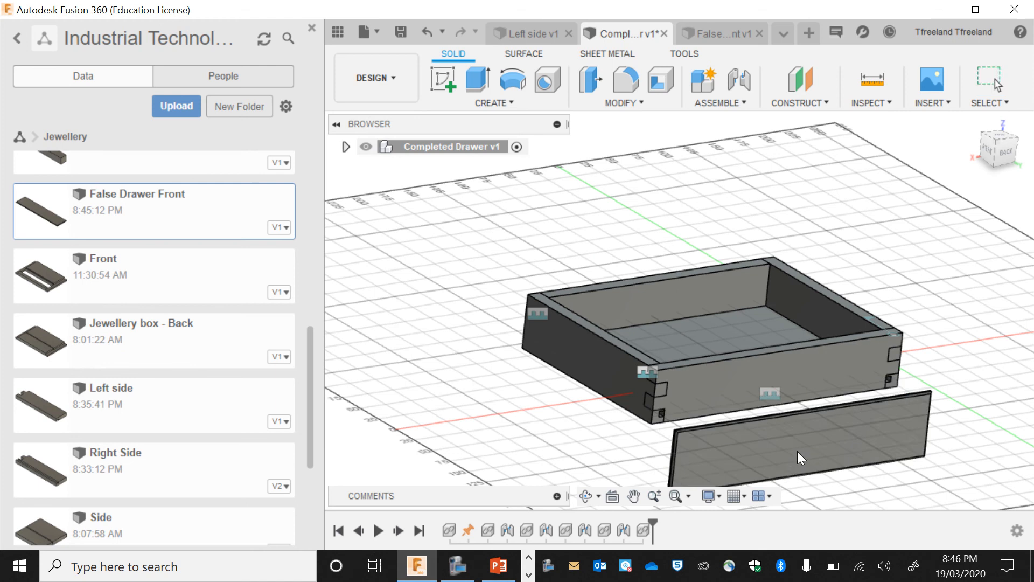
drag(797, 451, 860, 477)
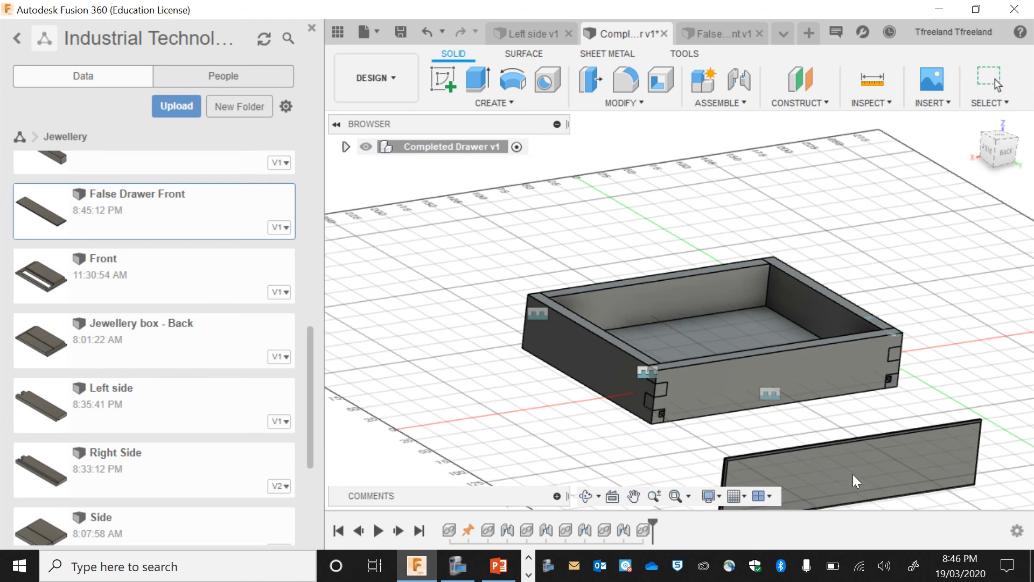
click(586, 500)
drag(661, 398, 860, 360)
key(Escape)
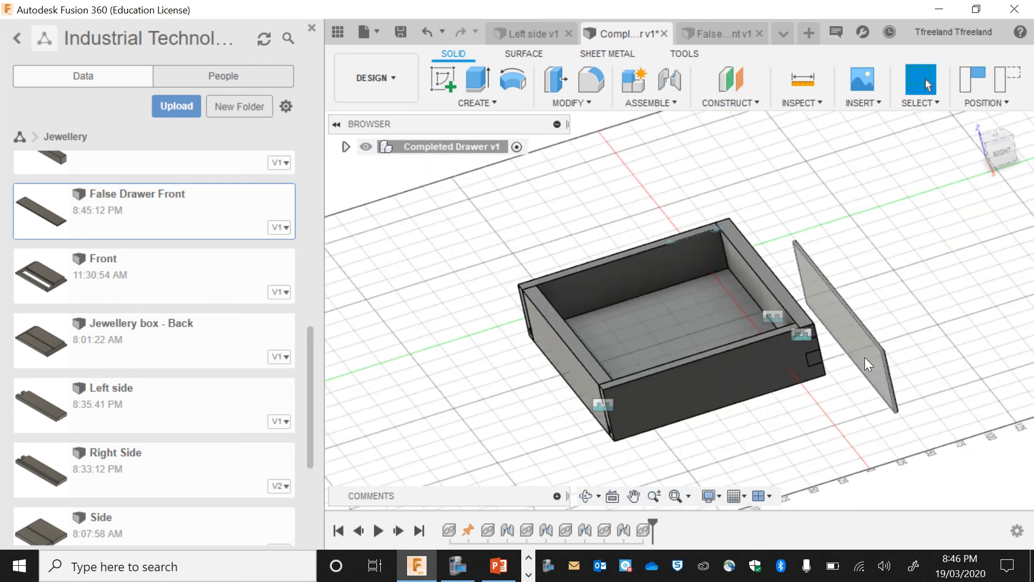
click(864, 357)
scroll(859, 354, down, 3)
click(586, 494)
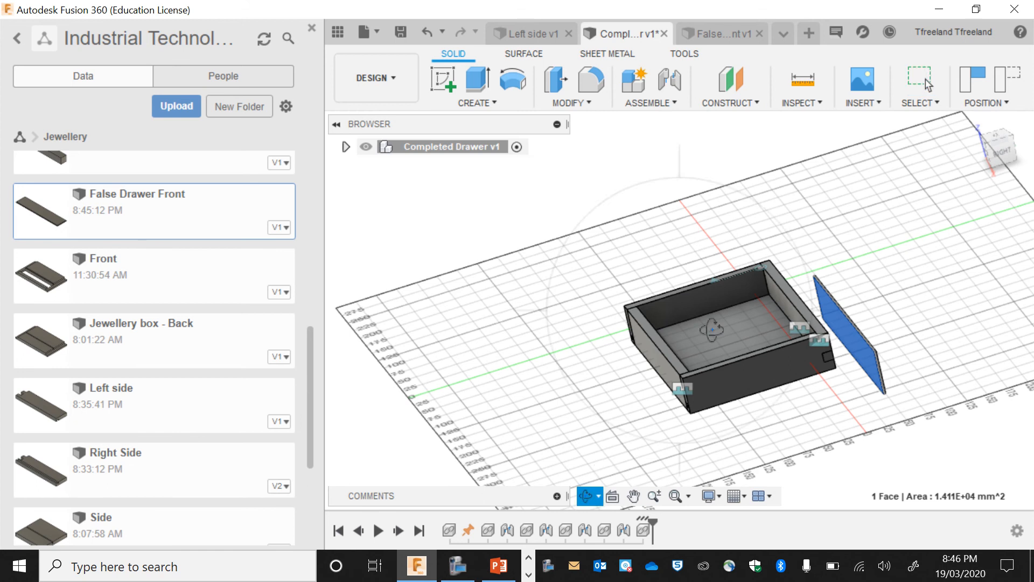
drag(712, 329, 695, 354)
key(Escape)
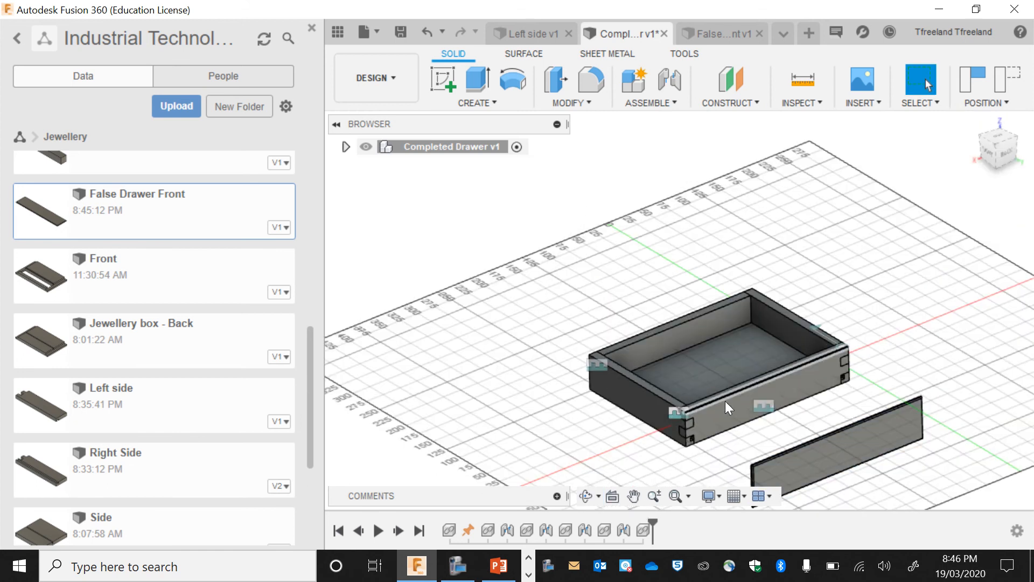
- Joint the drawer front's outer face to the false front's flat back face, continuing from the components' previous position
click(735, 412)
click(586, 499)
drag(700, 409, 800, 392)
key(Escape)
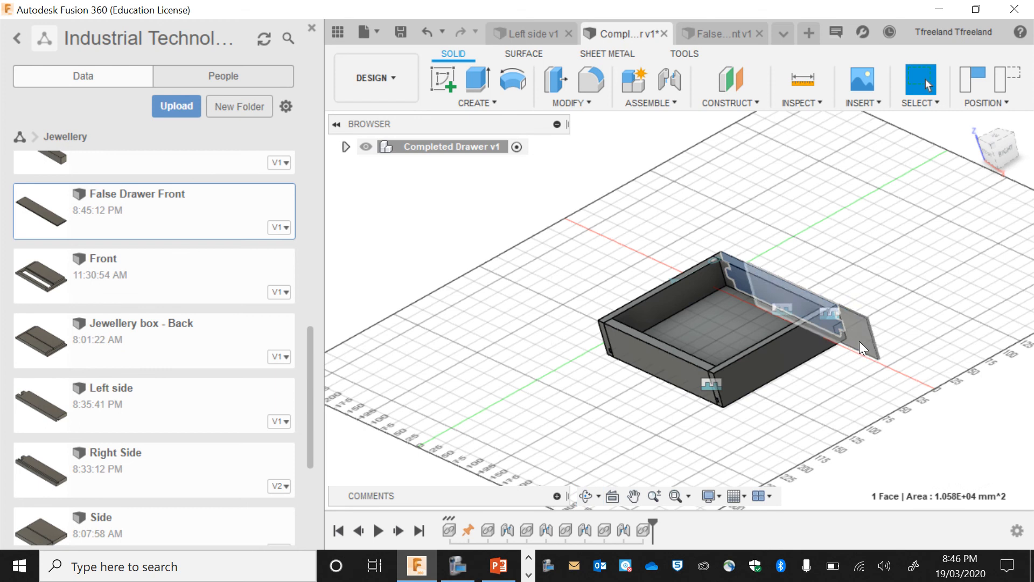
click(858, 341)
click(674, 76)
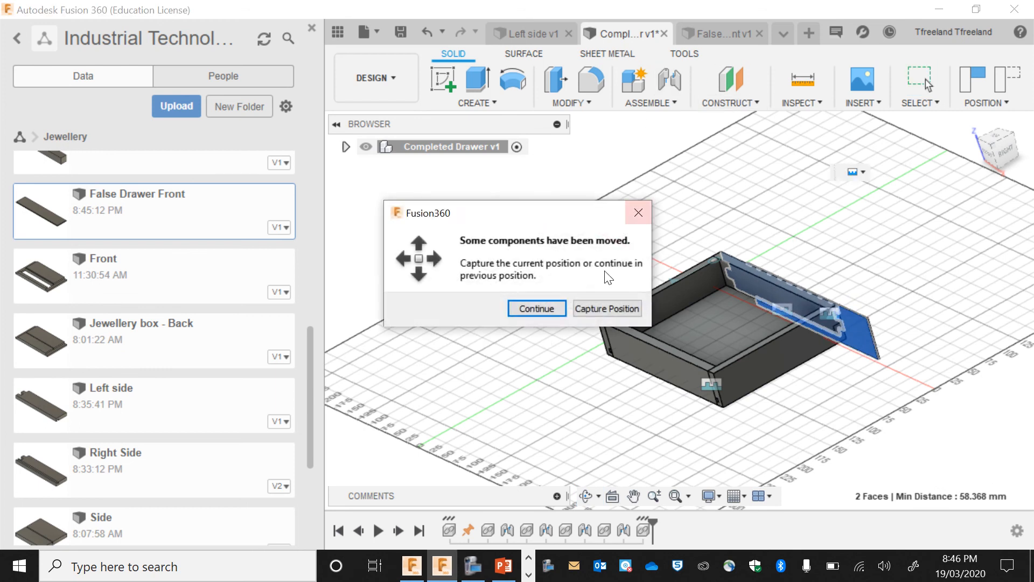
click(553, 312)
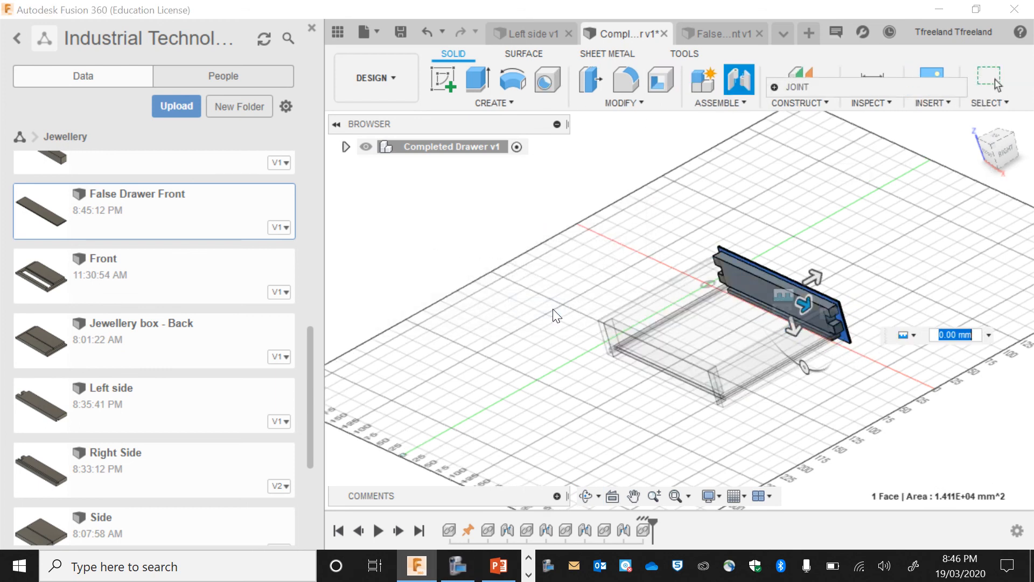
click(588, 496)
drag(654, 311, 457, 279)
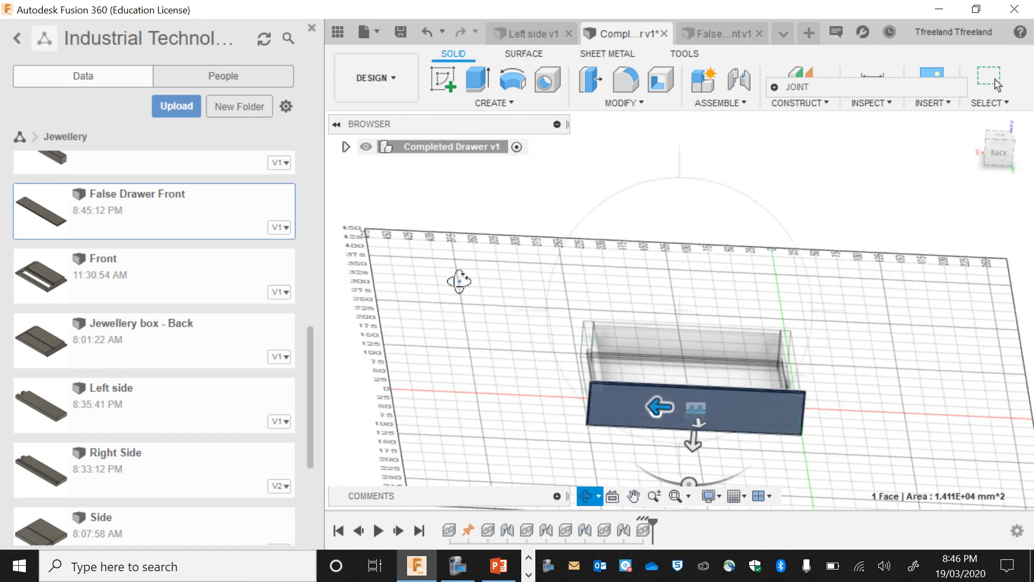
key(Escape)
key(Return)
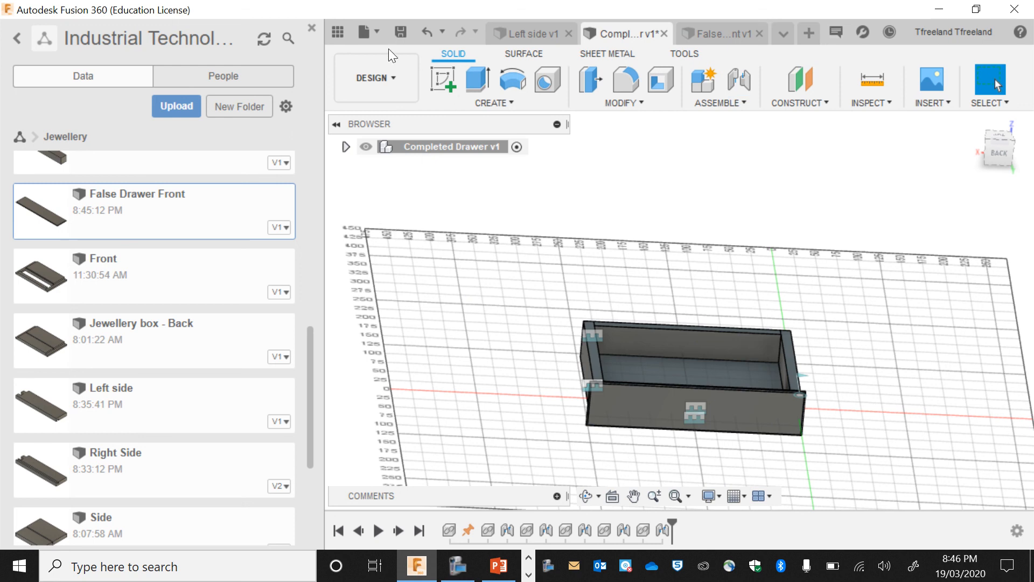
- Save Completed Drawer as a new version described as User Saved, and close the Left side and Drawer front designs
click(398, 31)
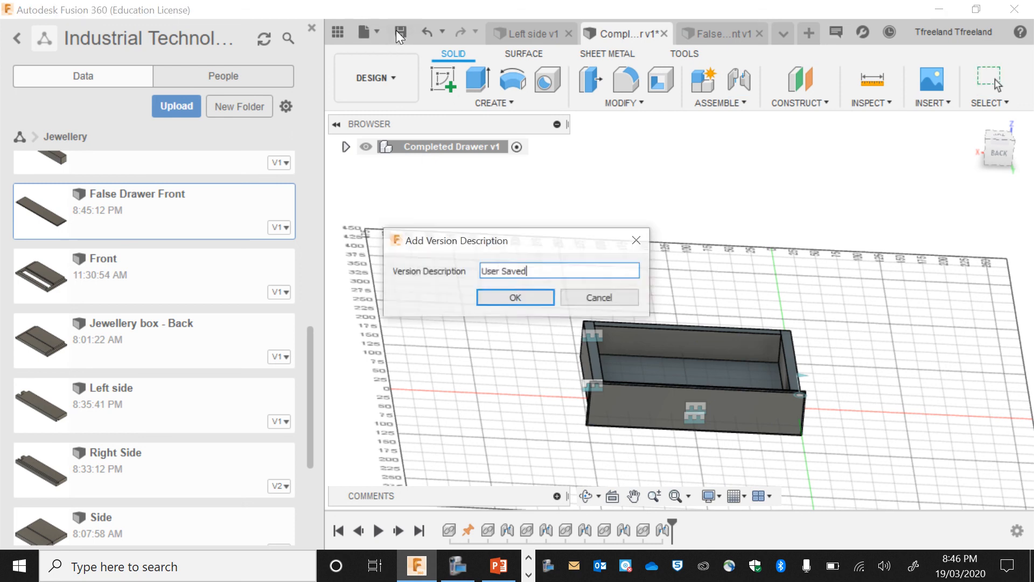
click(510, 296)
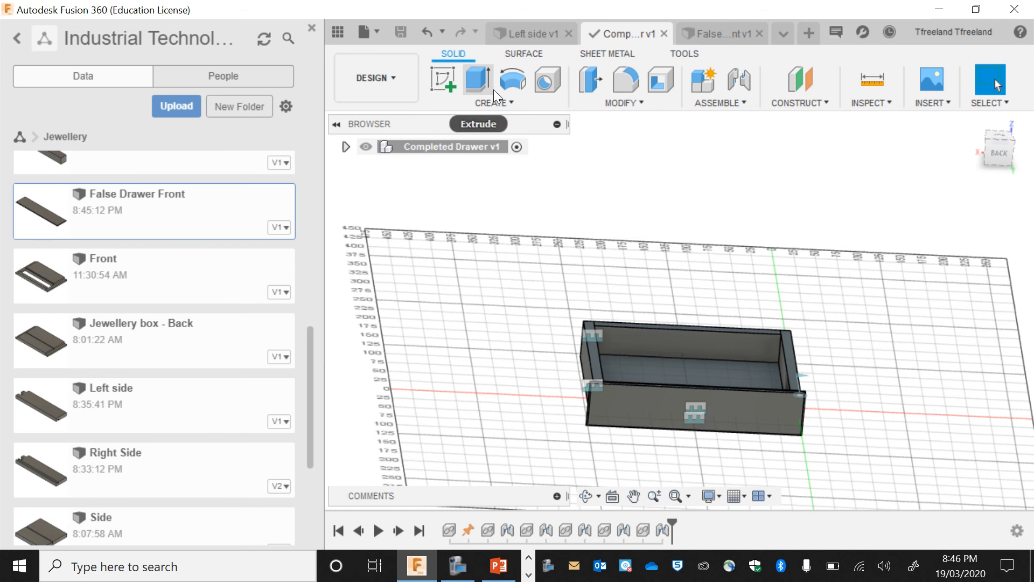
click(569, 34)
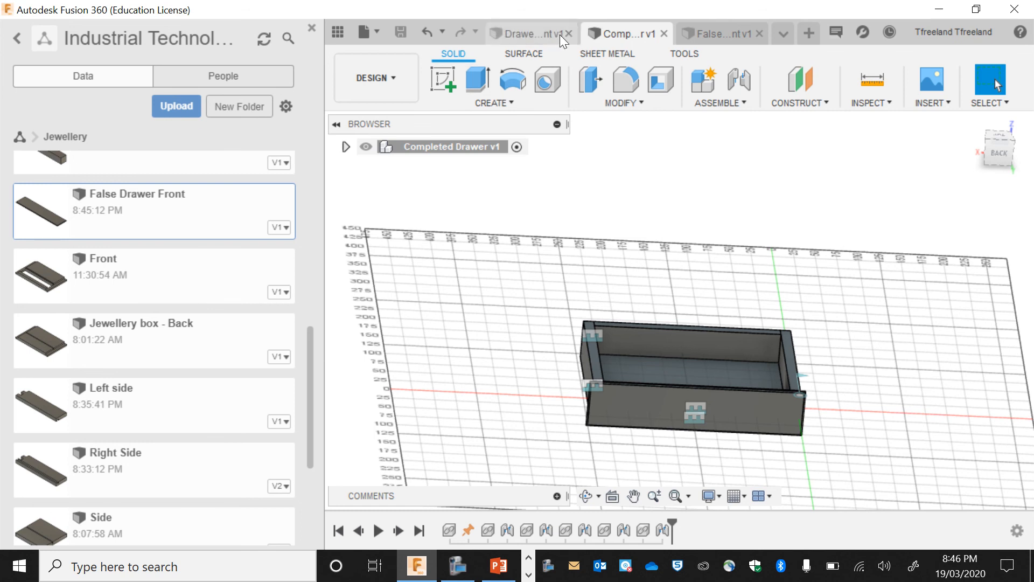
click(567, 36)
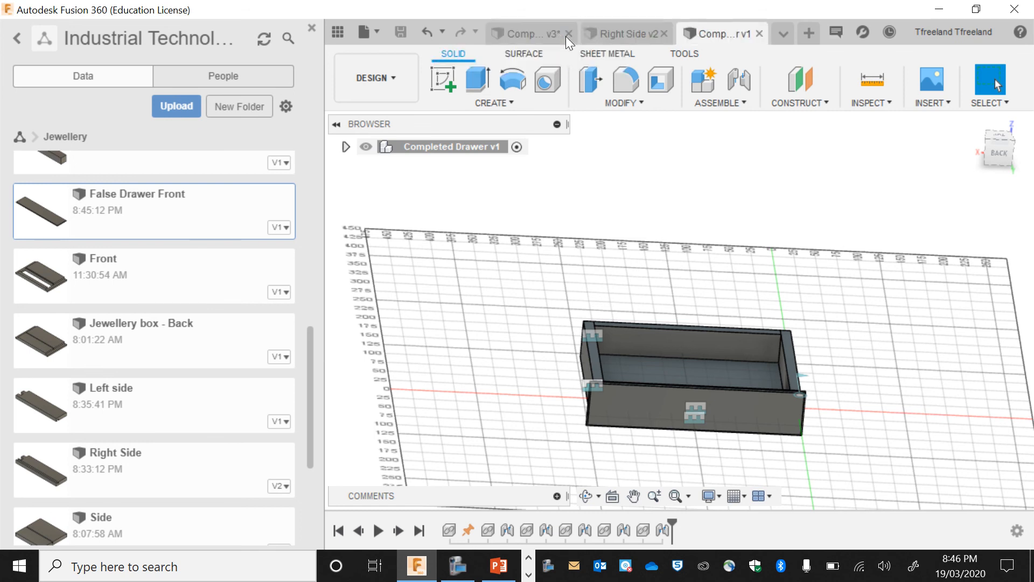
- Insert the Completed Drawer design from the Jewellery project folder into the Completed Storage Box assembly
click(536, 33)
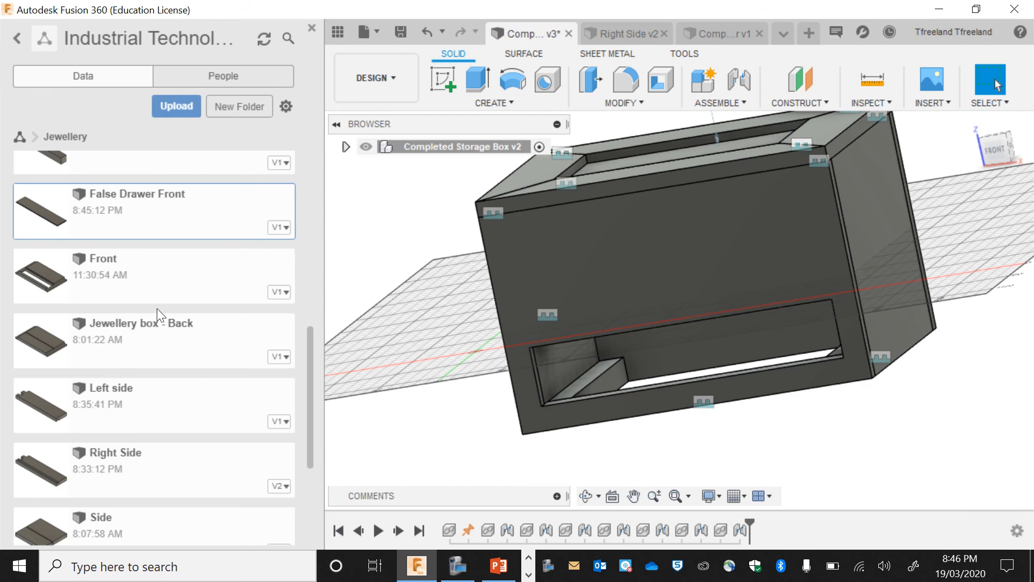
scroll(156, 307, up, 1)
scroll(155, 305, up, 6)
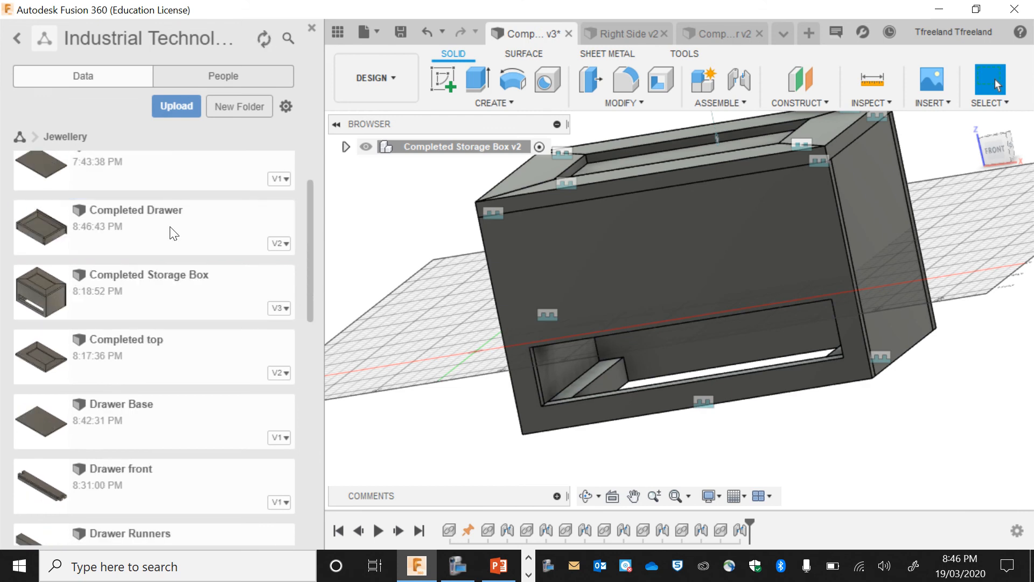
right_click(172, 228)
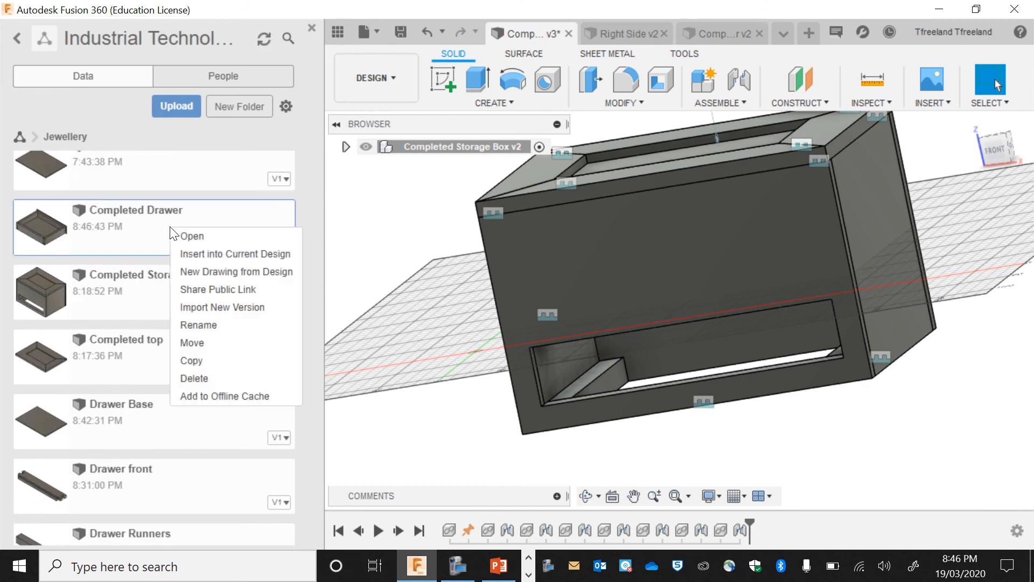
click(188, 253)
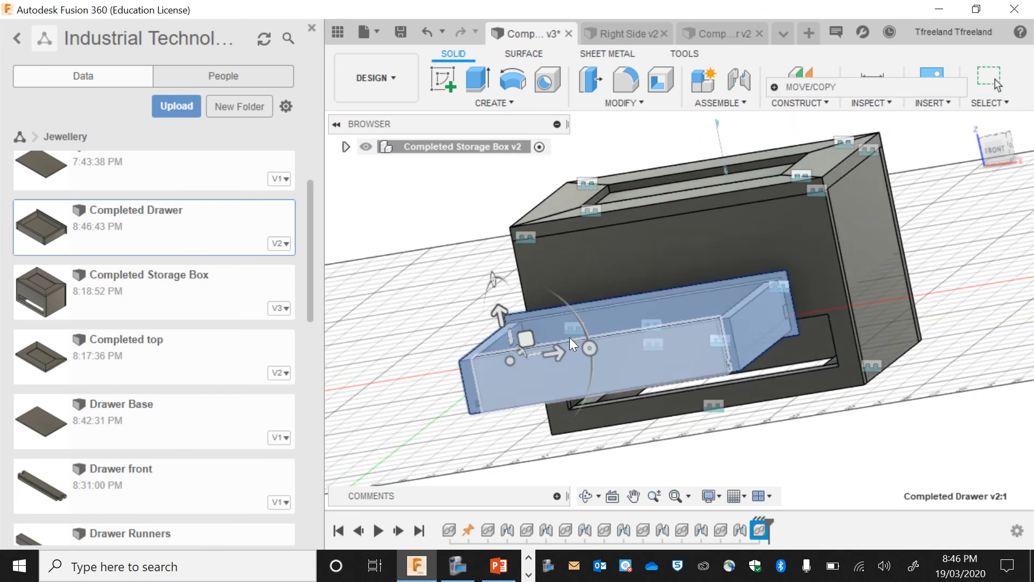
- Rotate the inserted drawer -180 degrees about the vertical axis, move it out in front of the storage box, and accept the placement
scroll(525, 376, down, 3)
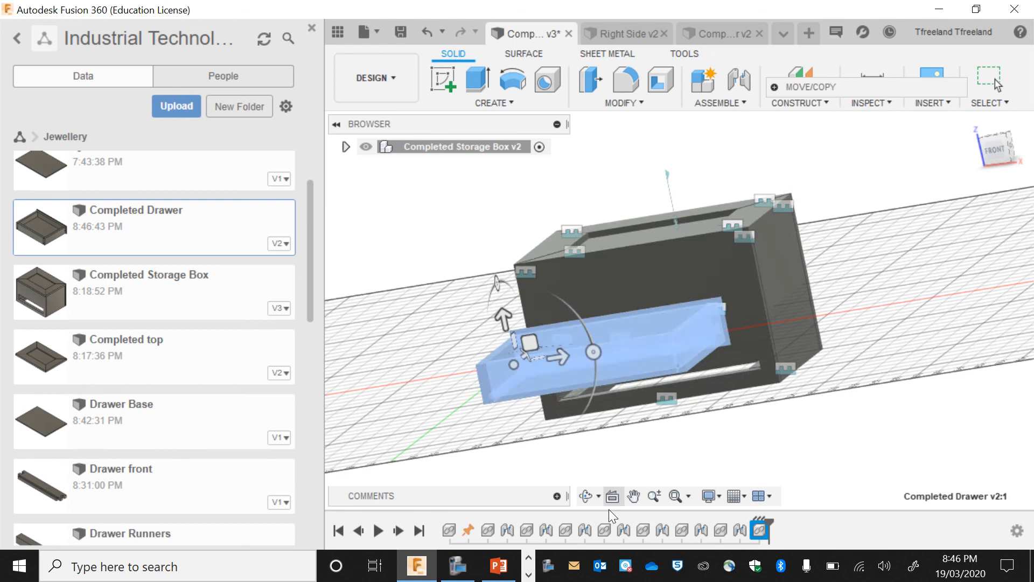
click(586, 496)
drag(575, 418, 582, 450)
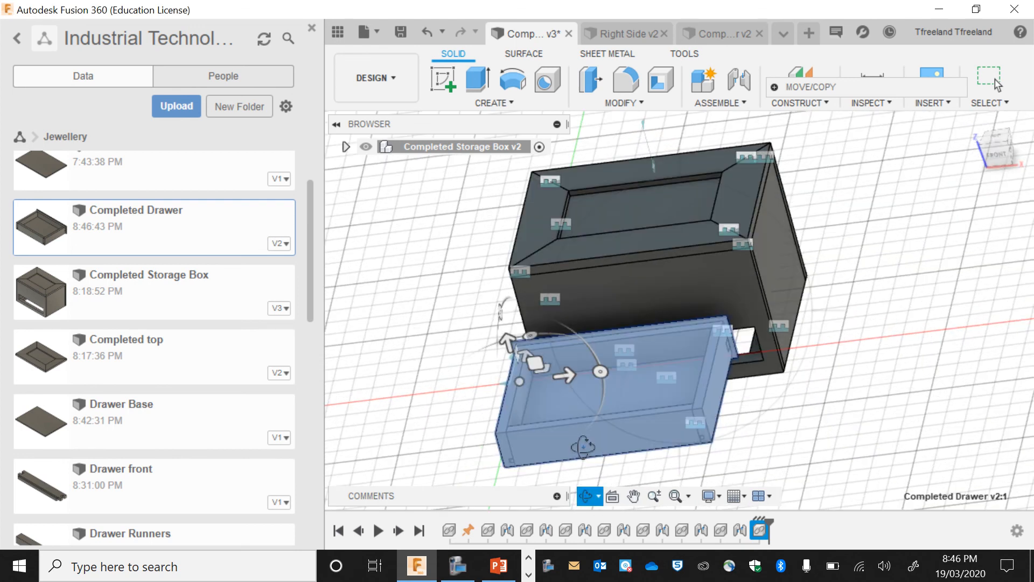
key(Escape)
click(532, 333)
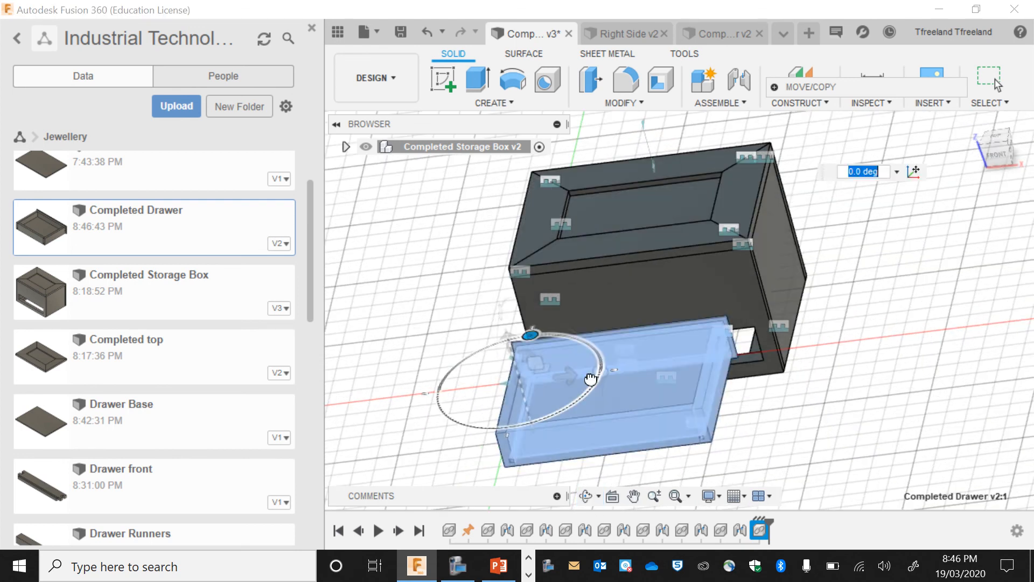
drag(591, 378, 509, 432)
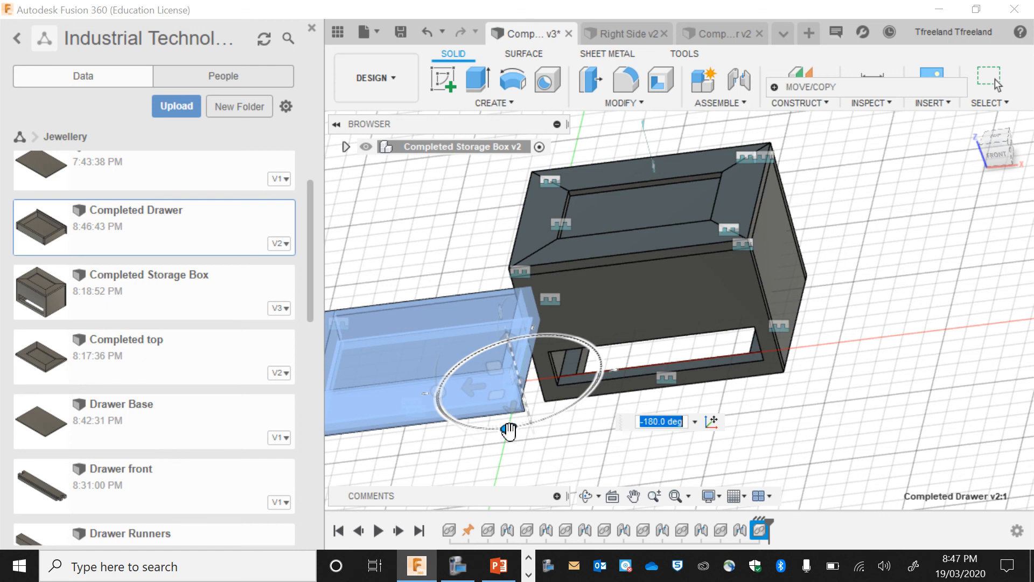
drag(516, 389, 839, 451)
key(Return)
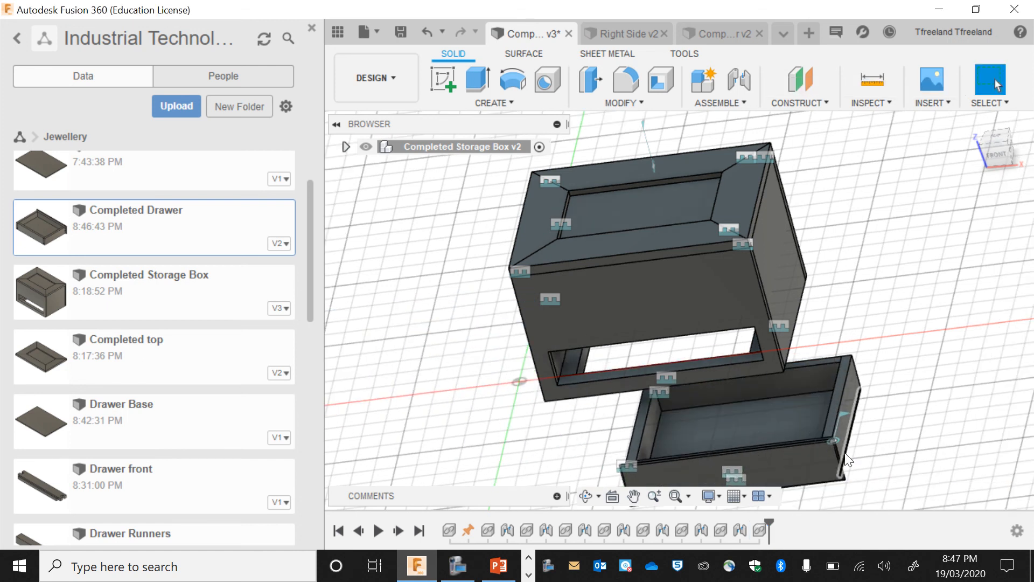
- Joint the drawer's outer back face to the inner face of the storage box's back, seen through the drawer opening
click(593, 497)
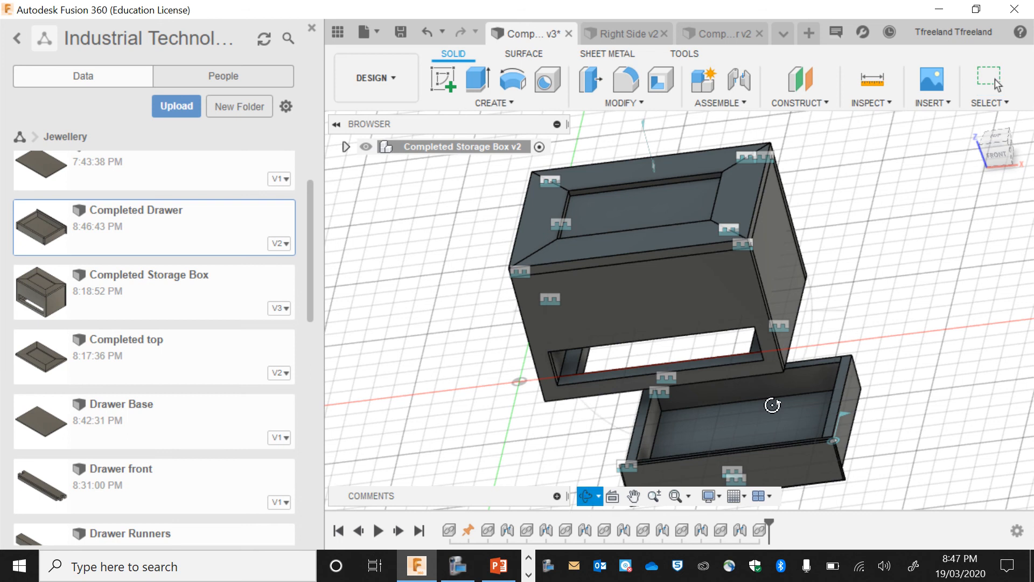
drag(771, 404, 720, 428)
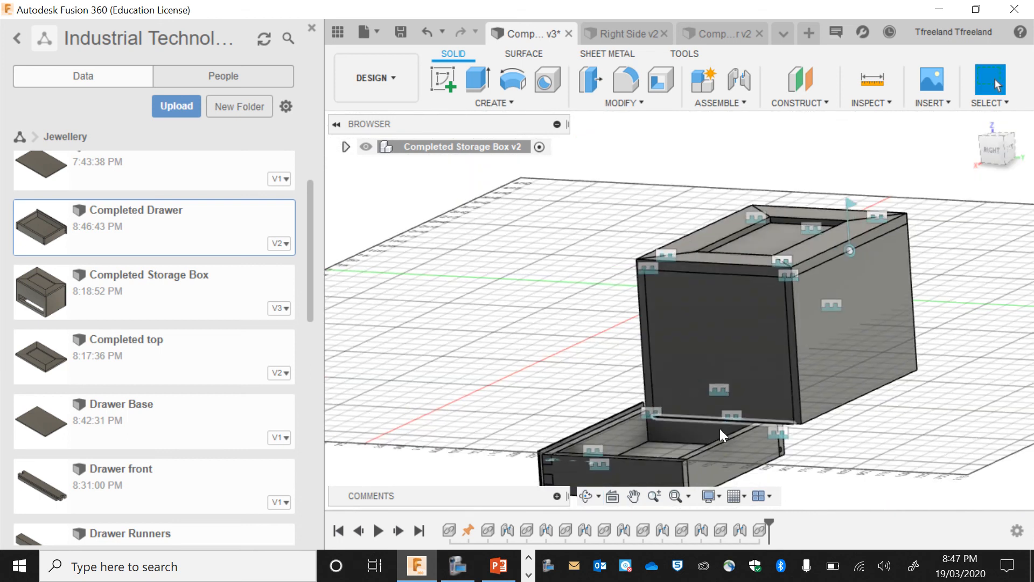
click(741, 460)
click(587, 496)
drag(633, 368, 781, 306)
key(Escape)
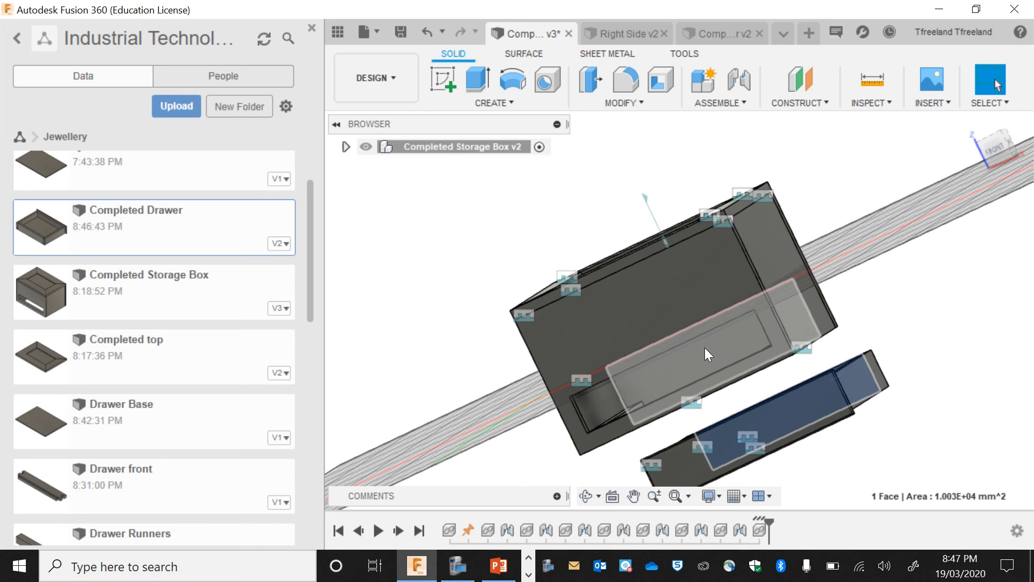
shift+click(705, 347)
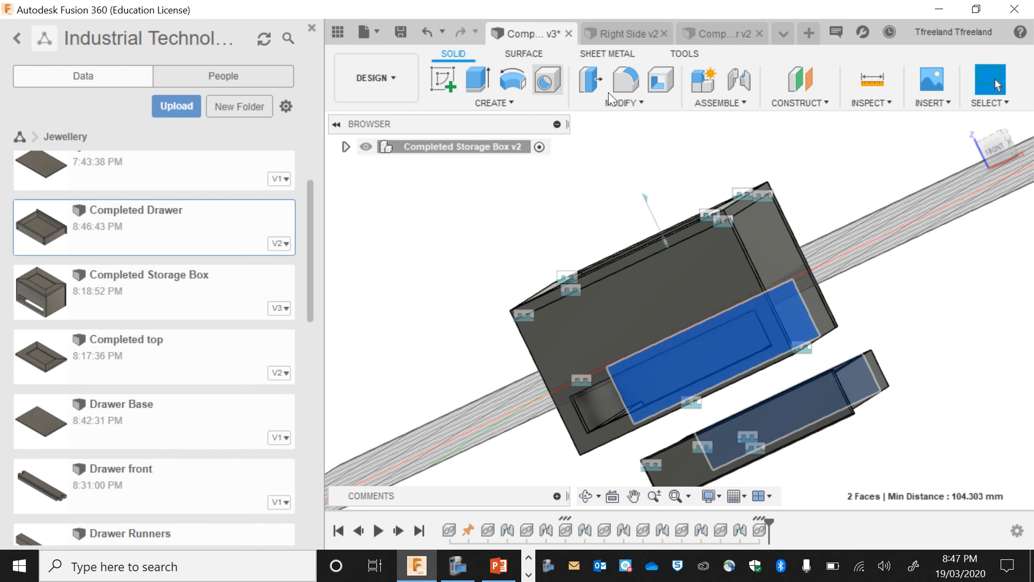
click(745, 86)
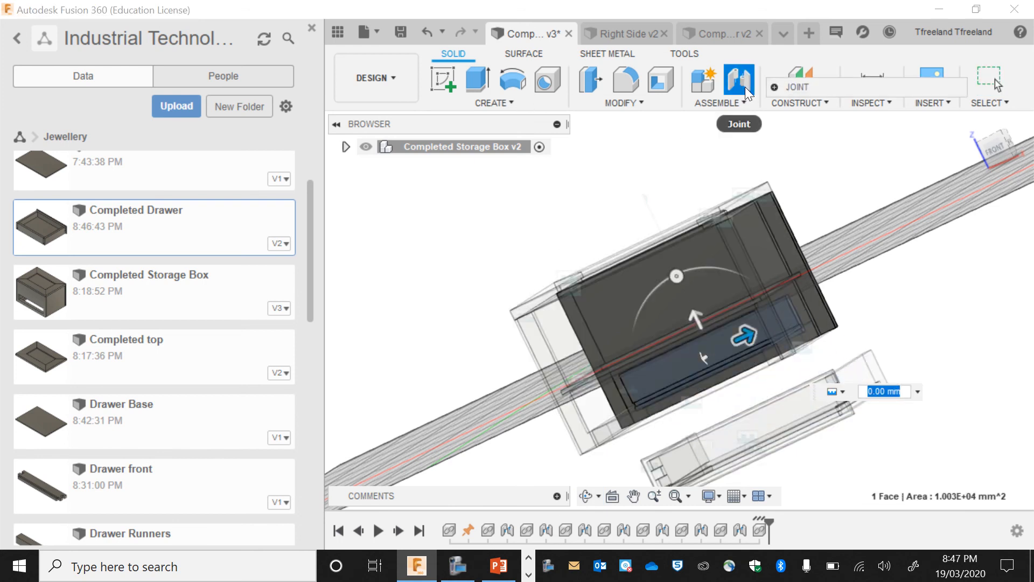
key(Return)
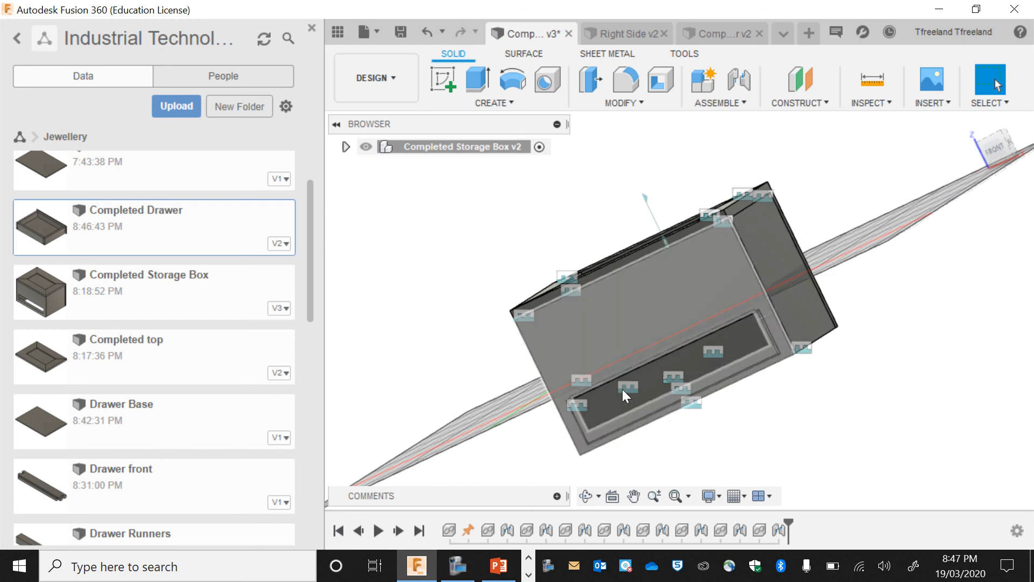
click(584, 497)
drag(619, 423, 581, 322)
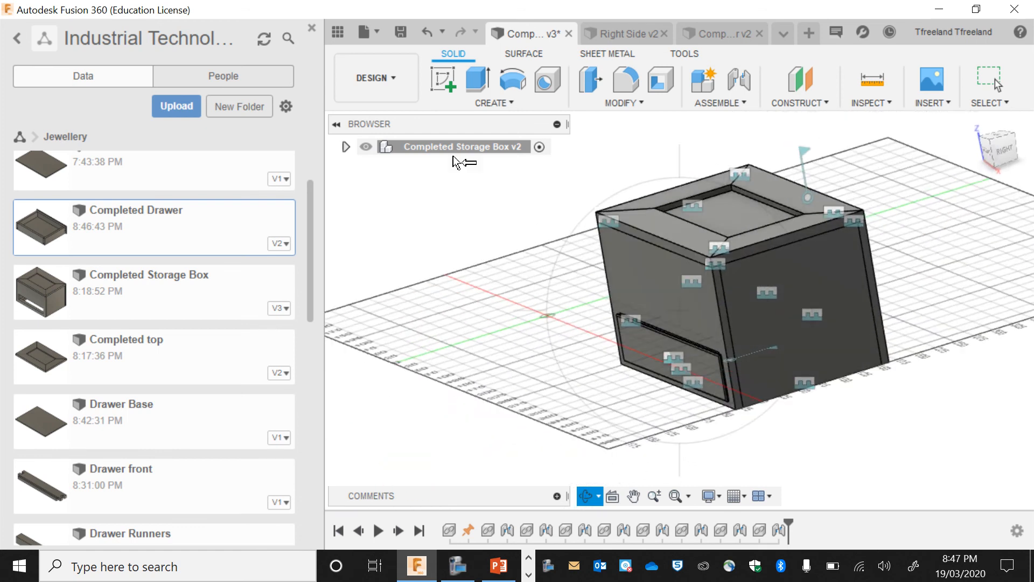
click(458, 565)
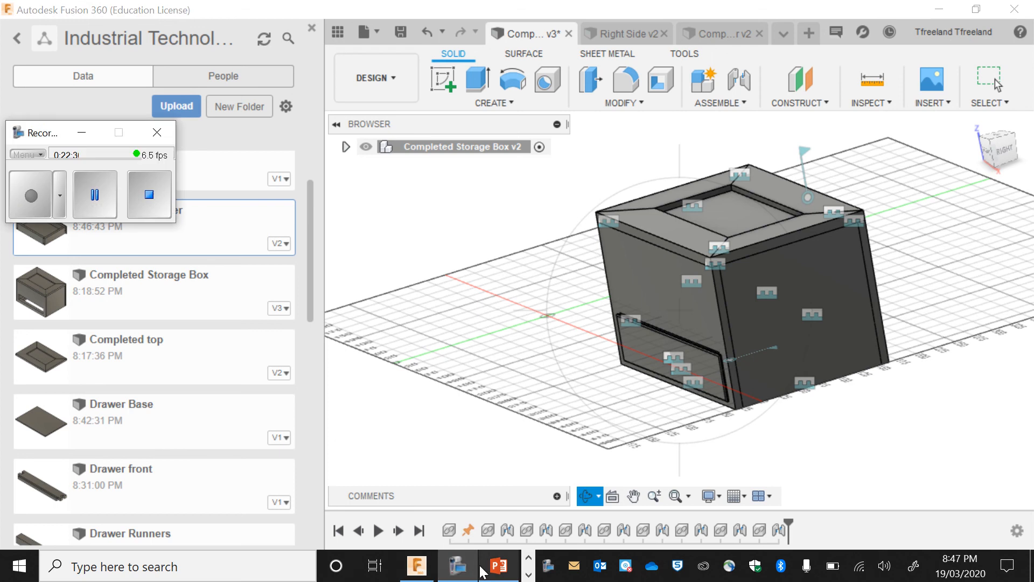